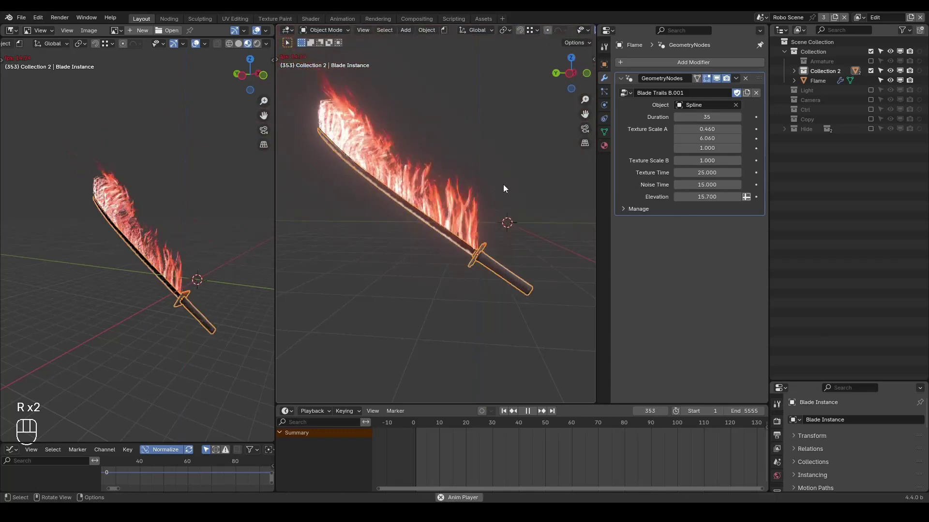
Set the flame modifier's Noise Time to 555 and its Texture Time to 55
key(g)
right_click(507, 179)
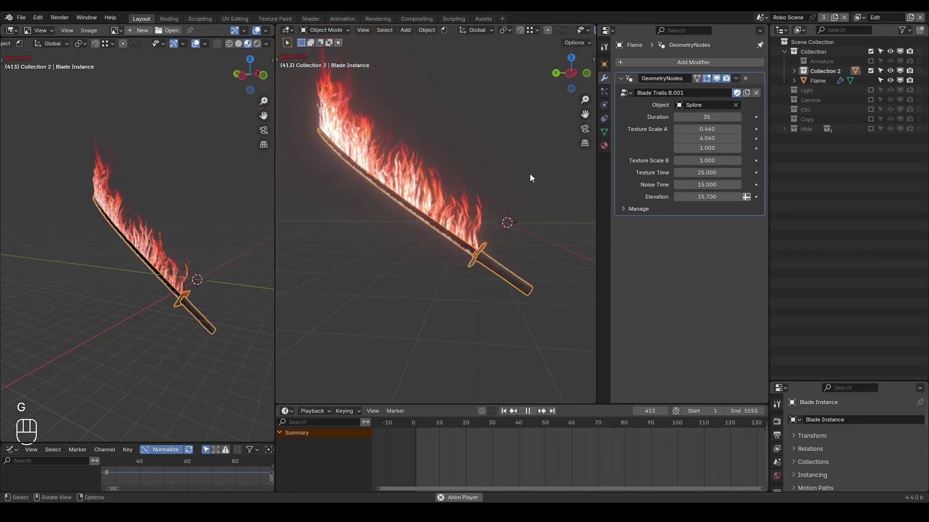
click(686, 185)
text(555)
key(Return)
click(682, 173)
text(25.055)
key(Return)
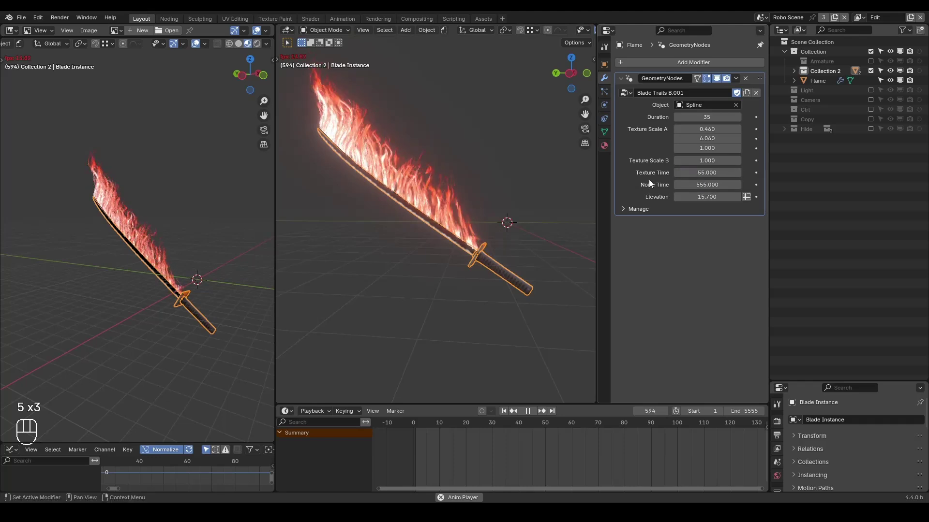
Adjust the flame modifier to Texture Scale A 0.189 and 2.890, Elevation 15.670 and Duration 80
mouse_move(707, 138)
mouse_down()
mouse_move(514, 138)
mouse_move(707, 130)
mouse_move(675, 129)
mouse_move(697, 129)
mouse_up()
key(space)
mouse_move(699, 197)
mouse_down()
mouse_move(755, 199)
mouse_move(691, 198)
mouse_up()
key(space)
drag(701, 118, 747, 117)
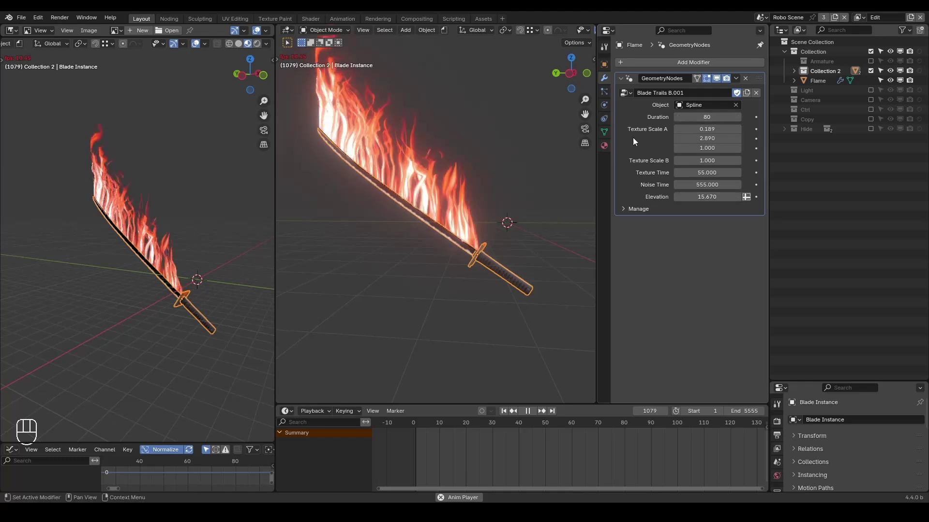
Try moving and rotating the sword to examine how the flame trail follows the blade
shift+middle_drag(526, 171, 496, 274)
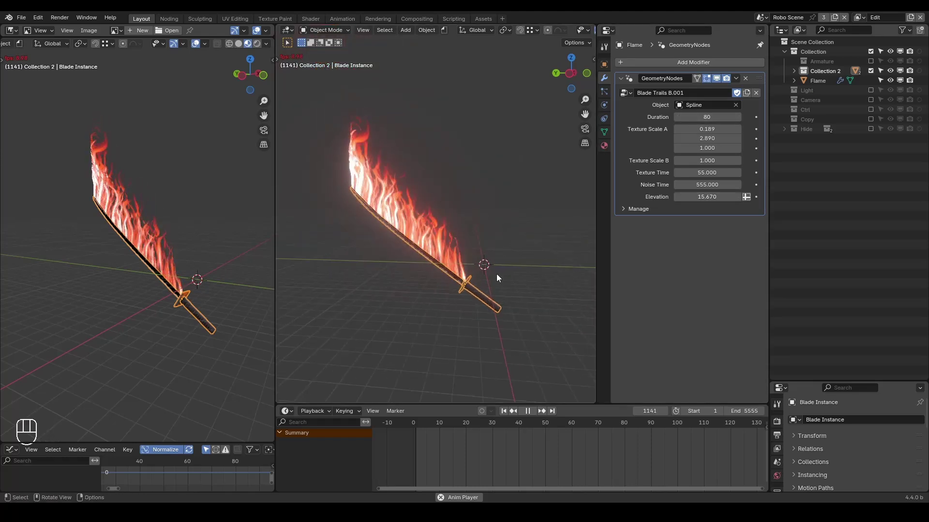
key(g)
key(r)
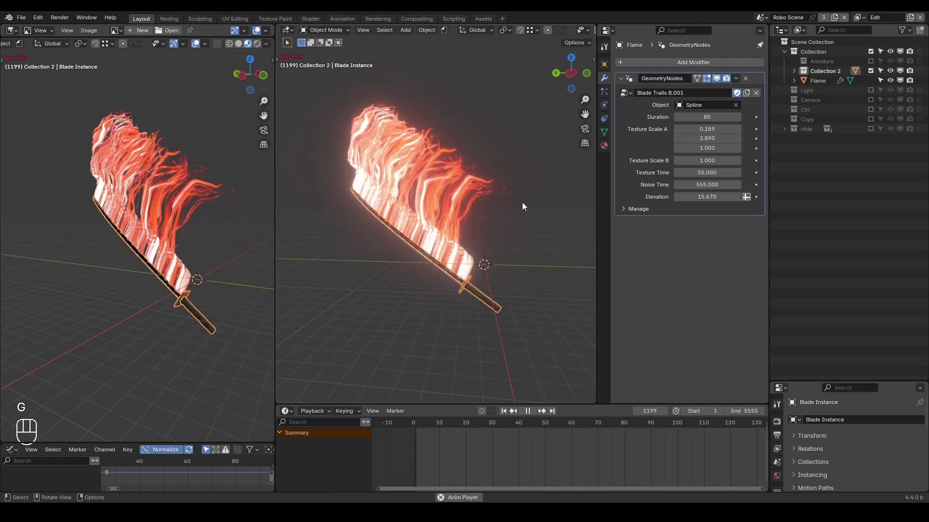
click(489, 219)
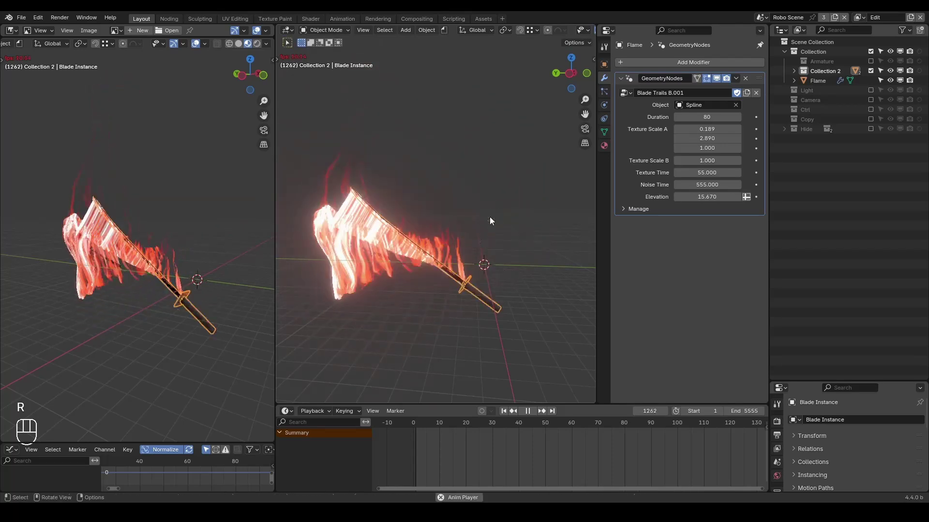
Set the flame modifier's Duration to 6
click(703, 118)
text(6)
click(702, 244)
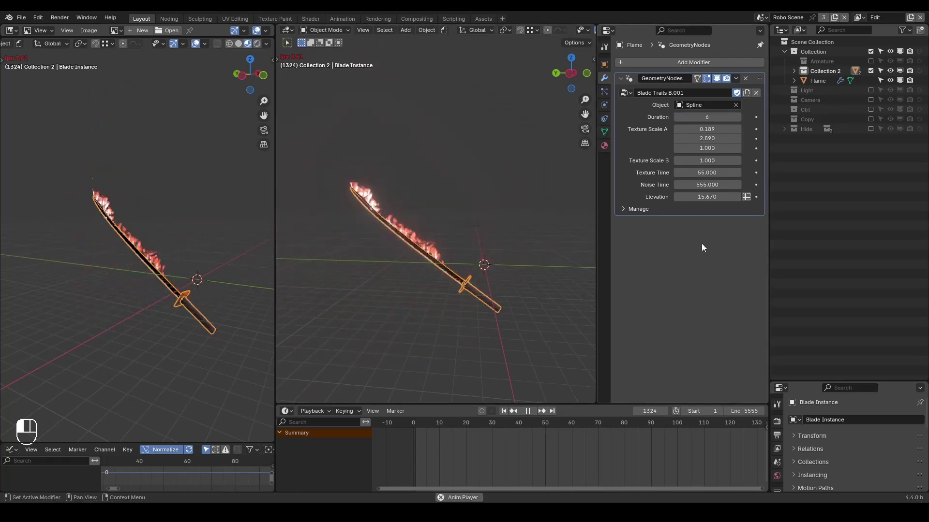
scroll(516, 216, up, 4)
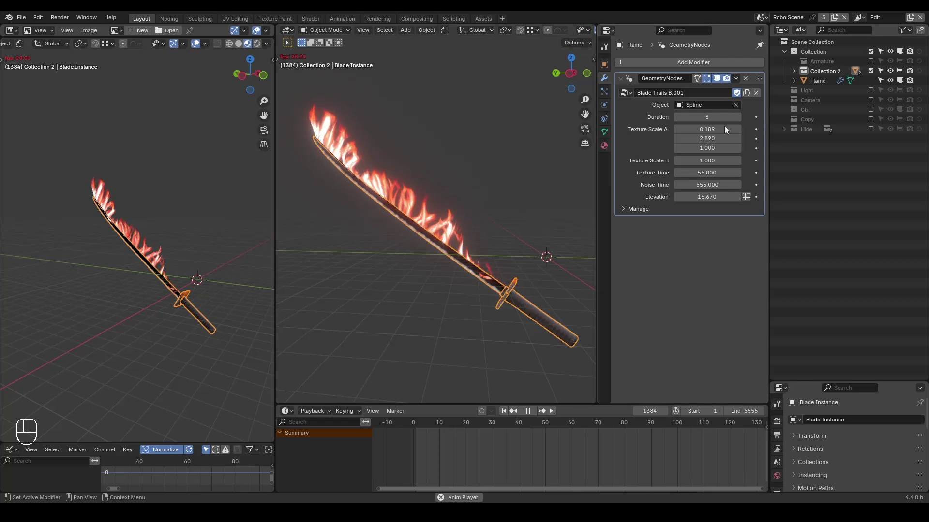
Set the flame modifier's Duration to 14 and its Noise Time to 55
click(706, 117)
text(14)
click(652, 127)
click(696, 185)
text(55)
click(659, 183)
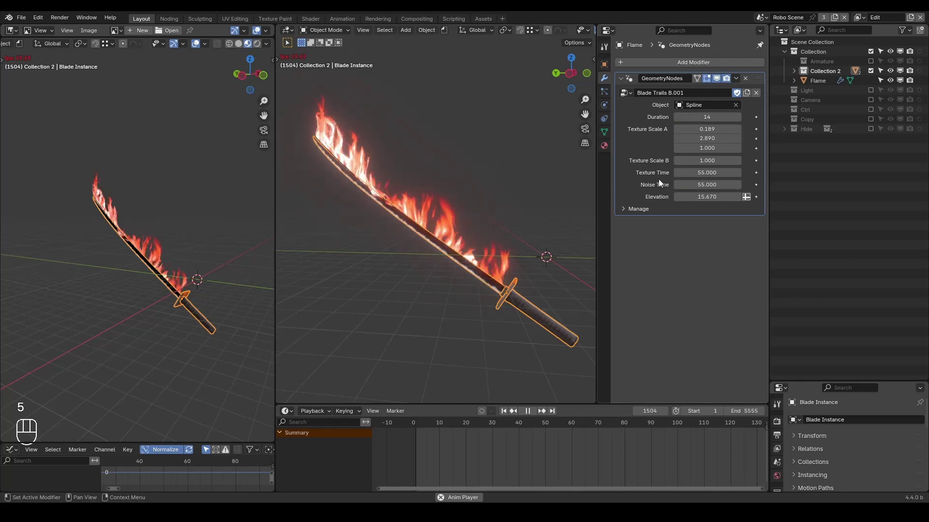
Set the flame modifier's Noise Time to 35
click(706, 185)
text(35)
click(656, 185)
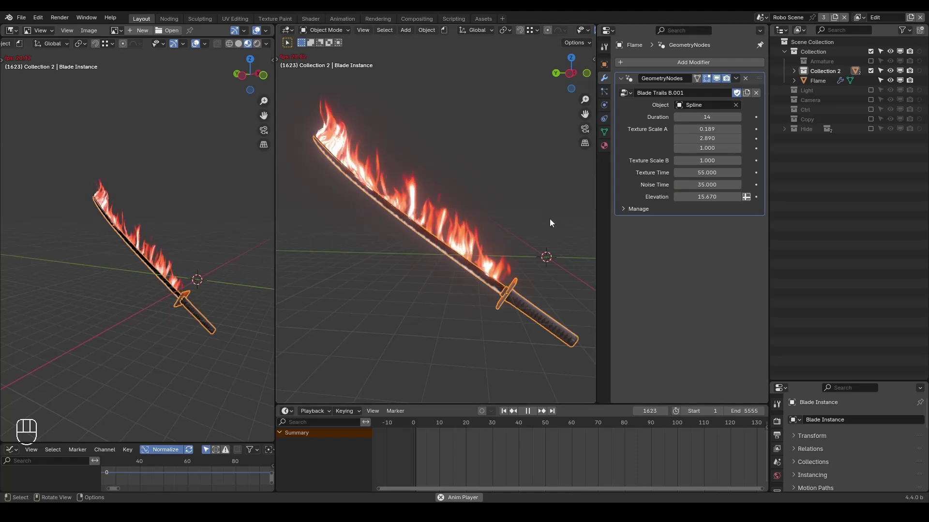
Set the flame modifier's Elevation to 19.500 and its Noise Time to 55
drag(707, 197, 734, 197)
click(707, 185)
text(55)
key(Return)
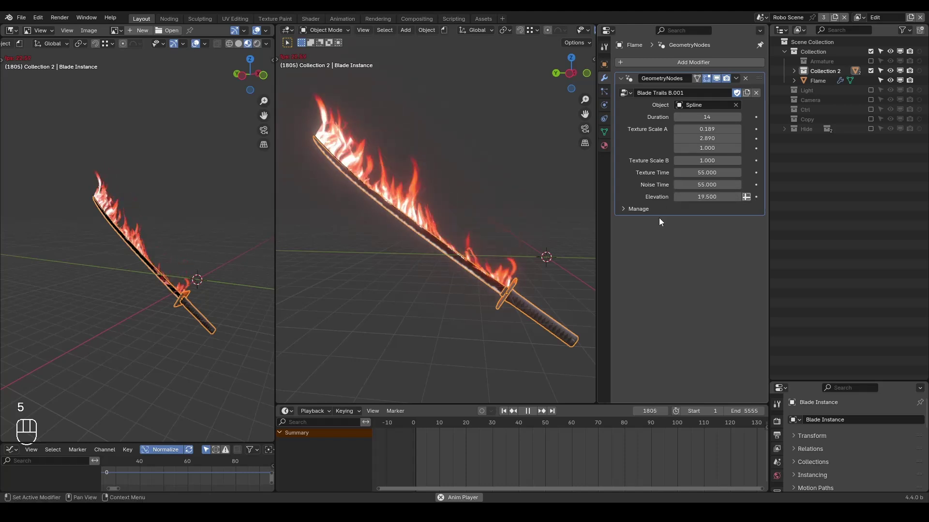
key(r)
right_click(515, 178)
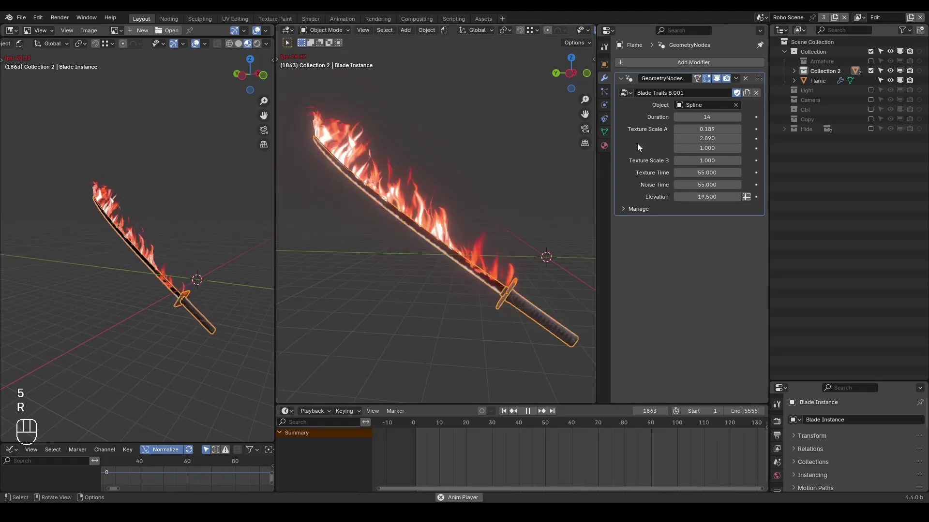
Set the flame's Duration to 21 and Noise Time to 25, and rotate the sword to preview the trail
mouse_move(703, 118)
mouse_down()
mouse_move(726, 117)
mouse_move(717, 117)
mouse_up()
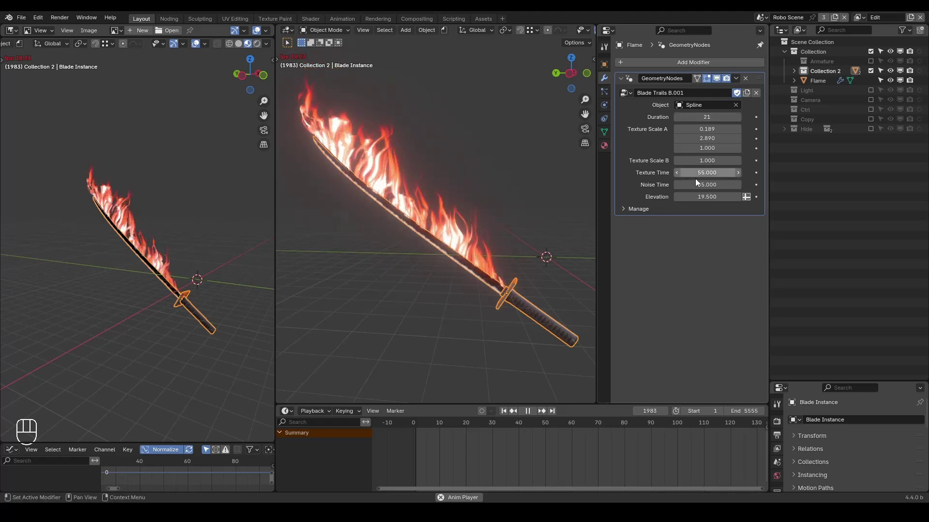
drag(707, 185, 643, 182)
scroll(504, 208, down, 2)
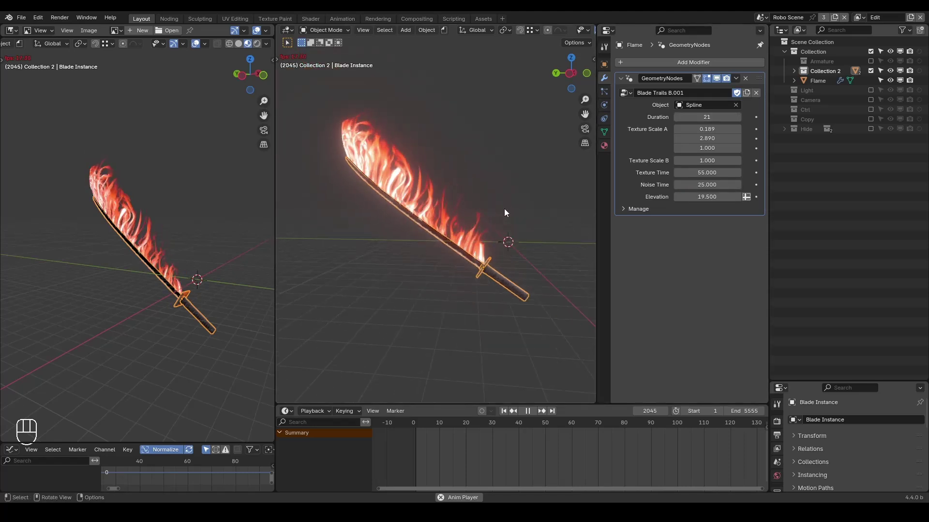
key(r)
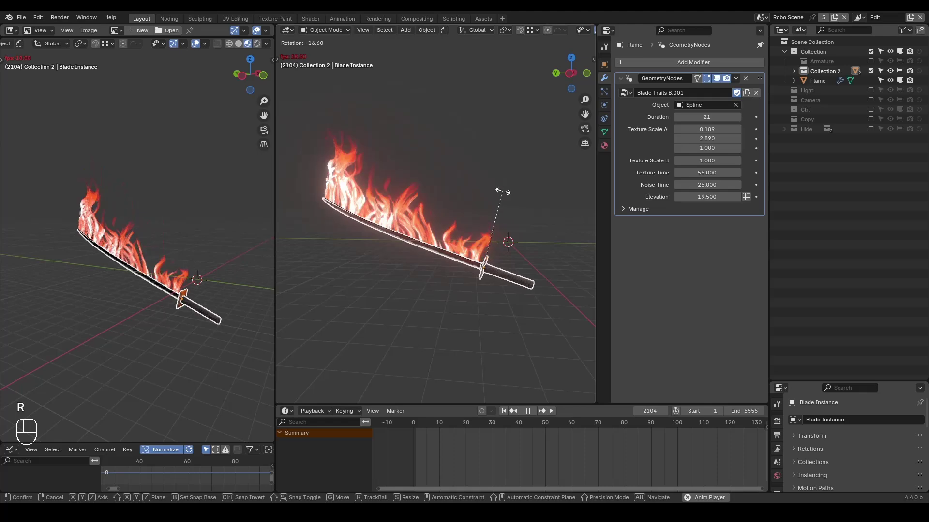
click(521, 209)
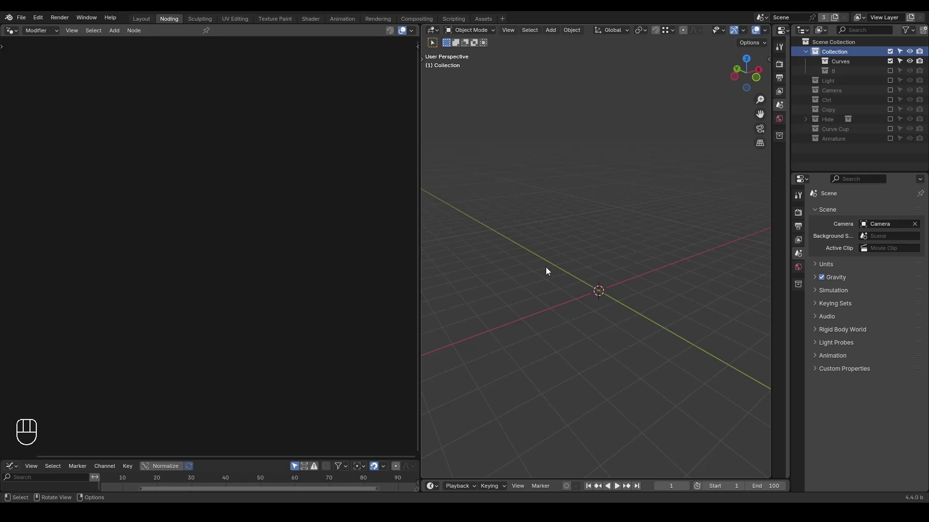
Make the Curves collection active and add a Bézier curve to it at the world origin
click(841, 62)
middle_drag(657, 210, 575, 212)
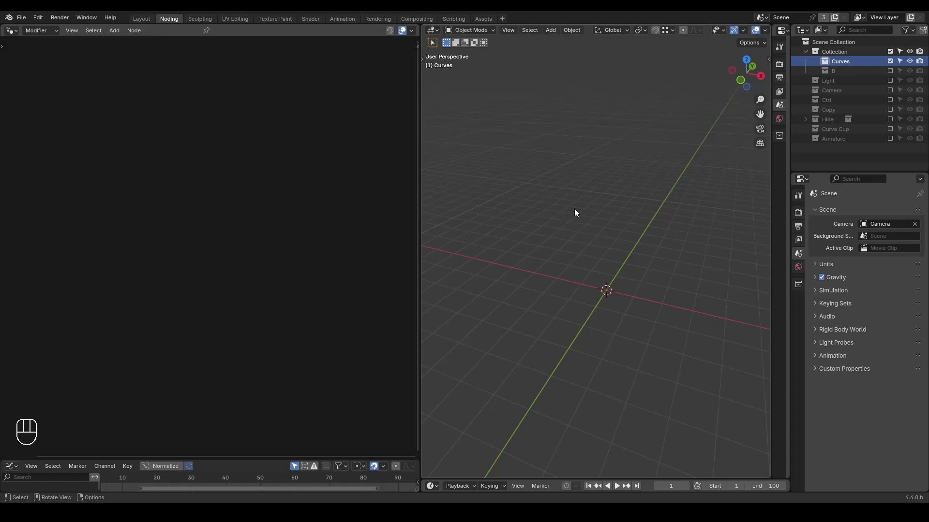
key(shift+a)
mouse_move(574, 208)
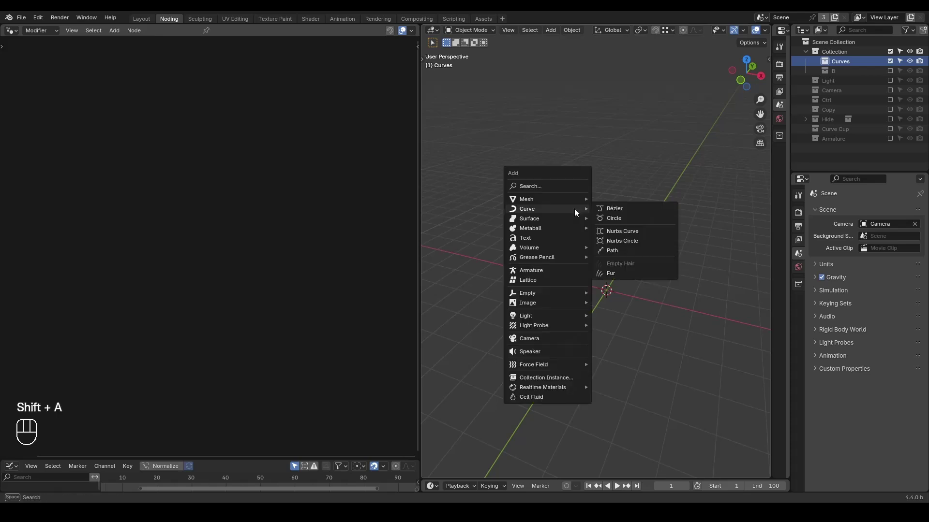
click(614, 212)
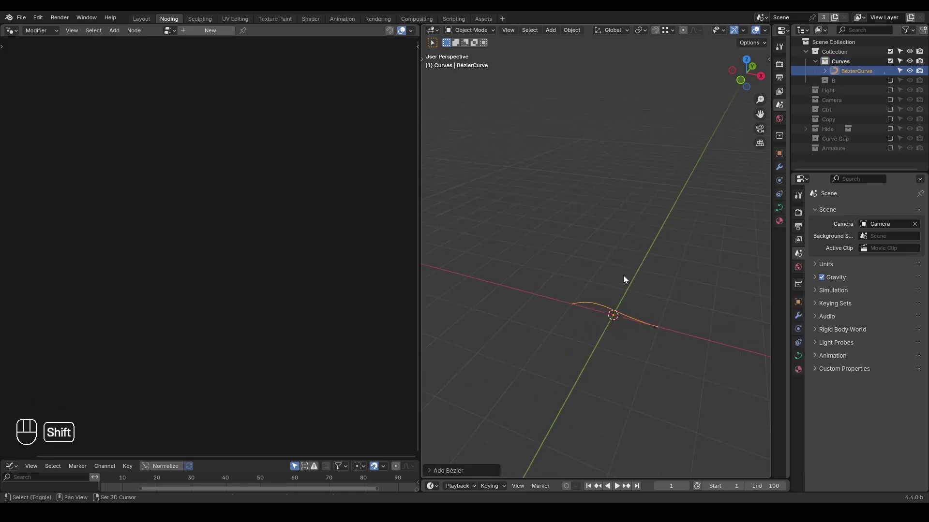
Duplicate the Bézier curve three times, placing each copy above the previous one at roughly even spacing
key(shift+d)
click(637, 227)
key(shift+d)
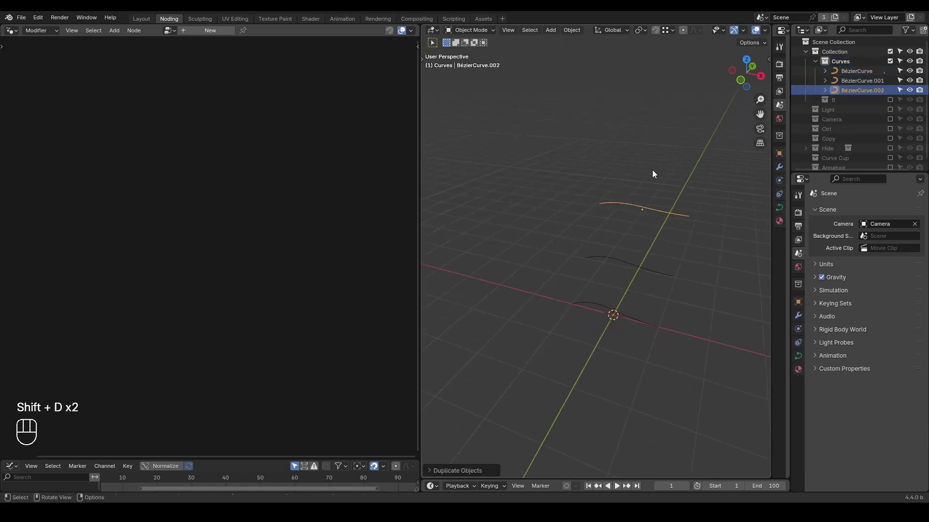
click(652, 170)
key(shift+d)
click(677, 153)
drag(679, 104, 540, 419)
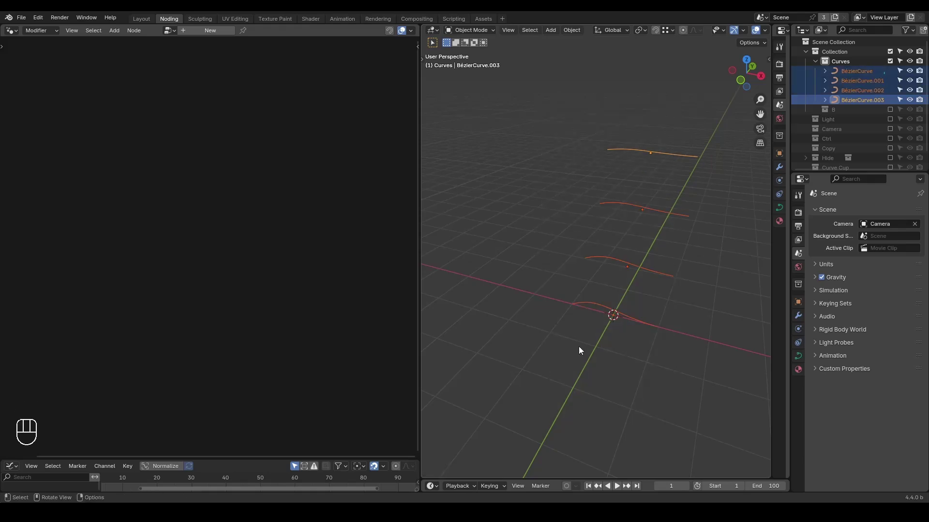
click(579, 346)
key(shift+ctrl+alt+q)
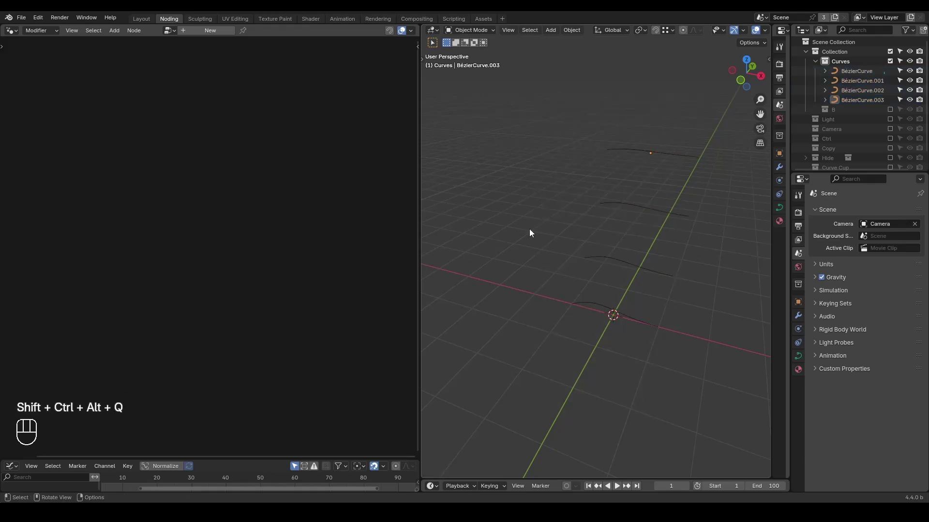
Add a plane to the main Collection and create a new Geometry Nodes group on it
click(828, 50)
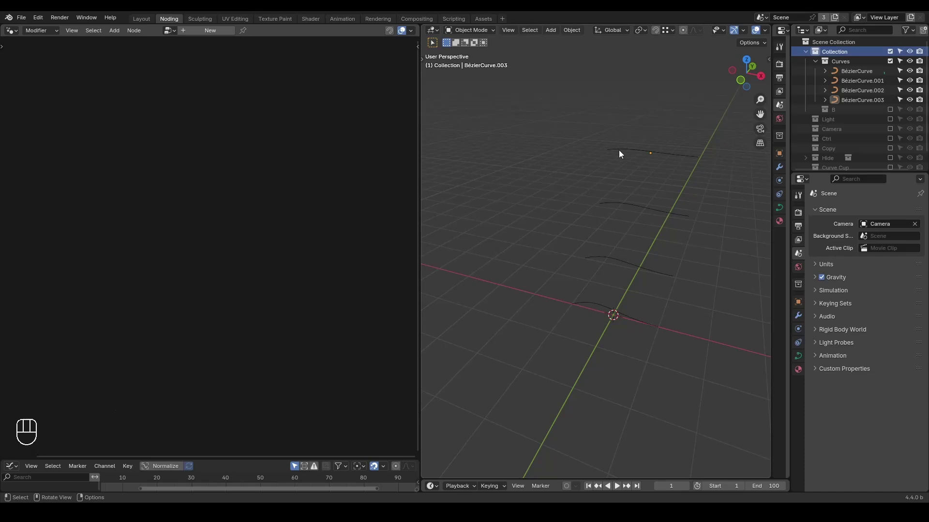
key(shift+a)
mouse_move(559, 195)
click(596, 192)
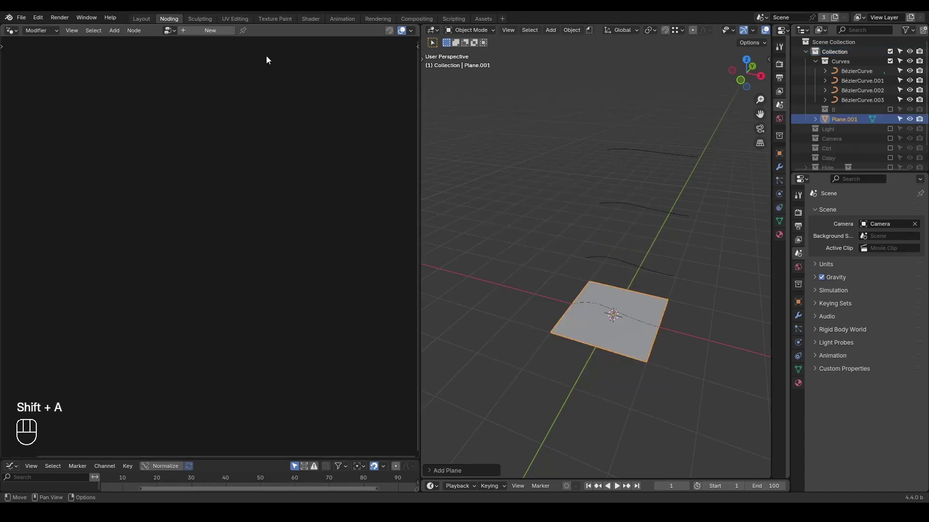
click(197, 30)
Delete the Group Input node, bring in the Curves collection as a Collection Info node and connect it to Group Output
scroll(296, 254, up, 3)
middle_drag(296, 254, 175, 225)
key(x)
drag(843, 63, 135, 231)
alt+shift+click(135, 231)
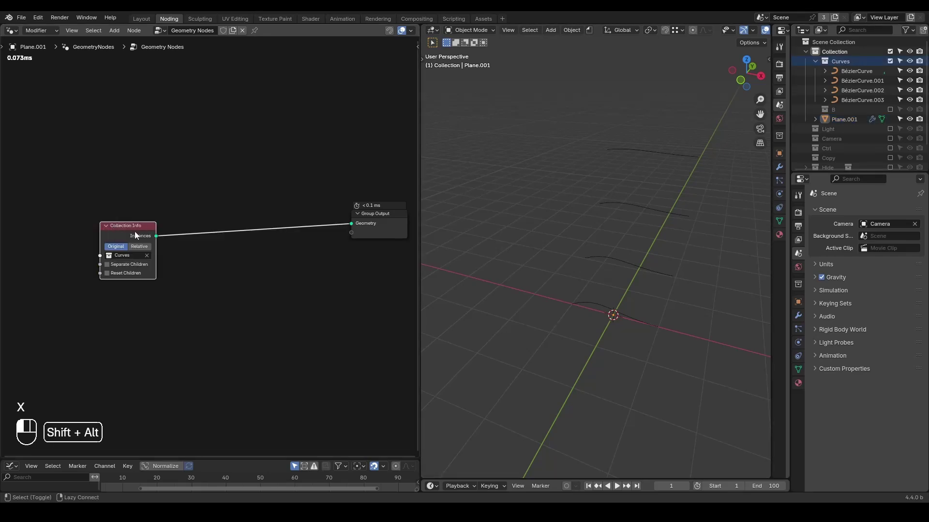
Add a Realize Instances node between Collection Info and Group Output
scroll(193, 254, up, 2)
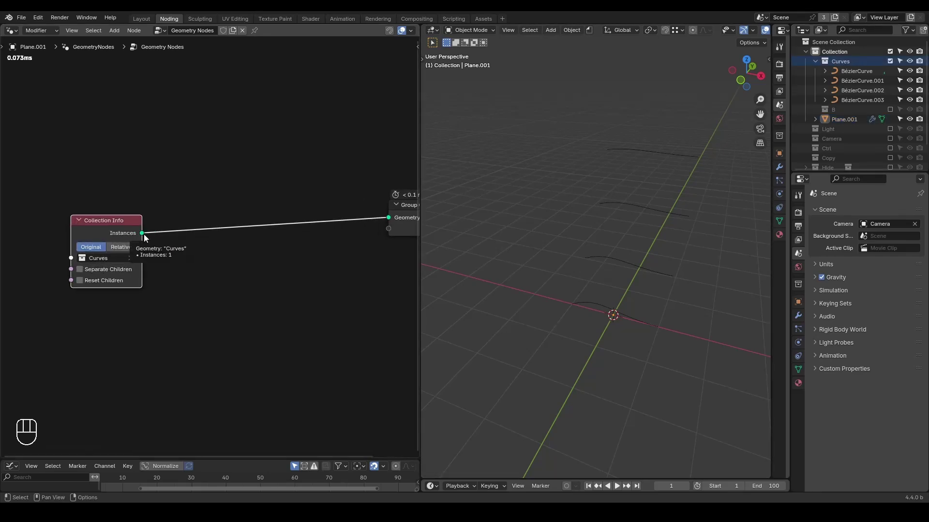
key(ctrl+a)
text(realize)
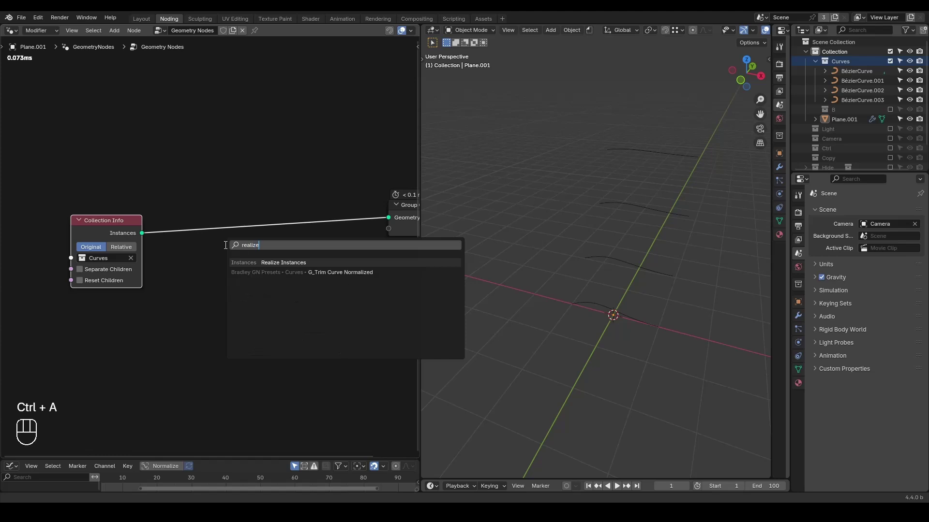
key(Return)
click(162, 206)
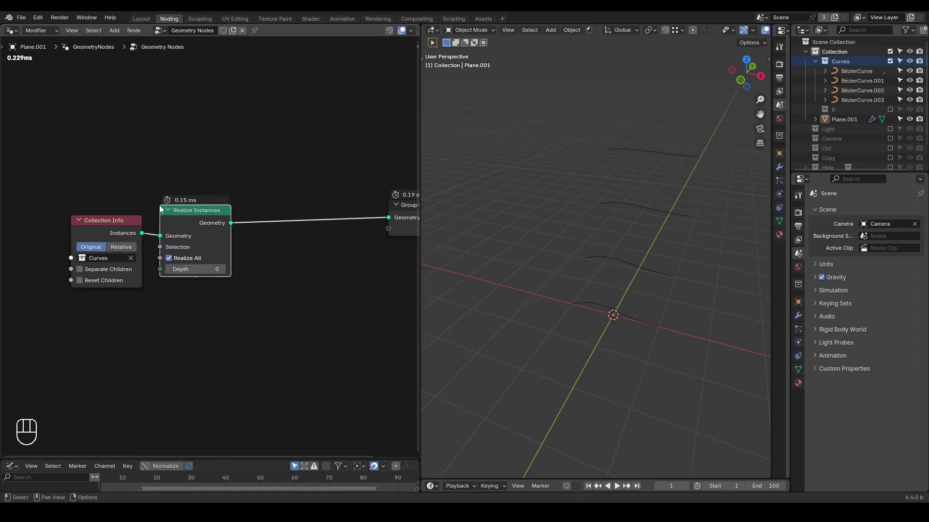
mouse_move(234, 226)
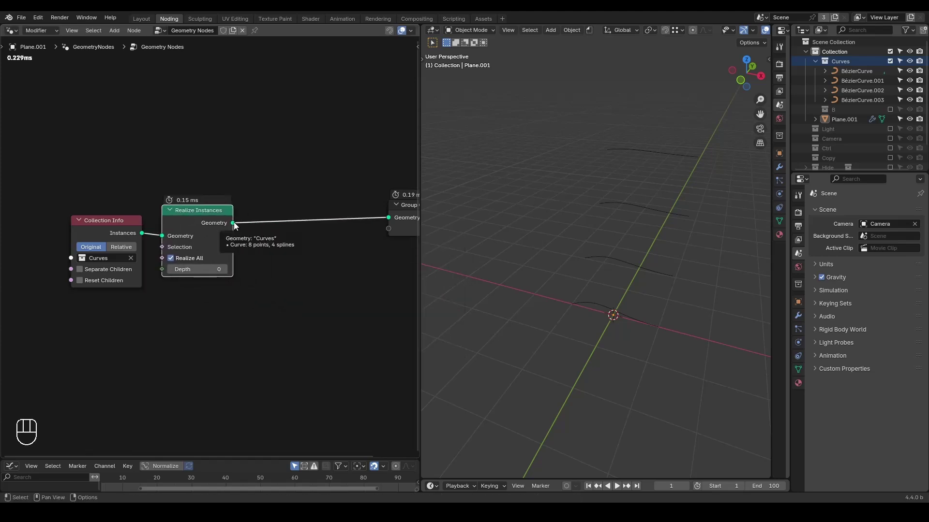
Insert a G_Loft Curves node between Realize Instances and Group Output to turn the curves into a surface
middle_drag(332, 235, 262, 224)
scroll(261, 224, up, 1)
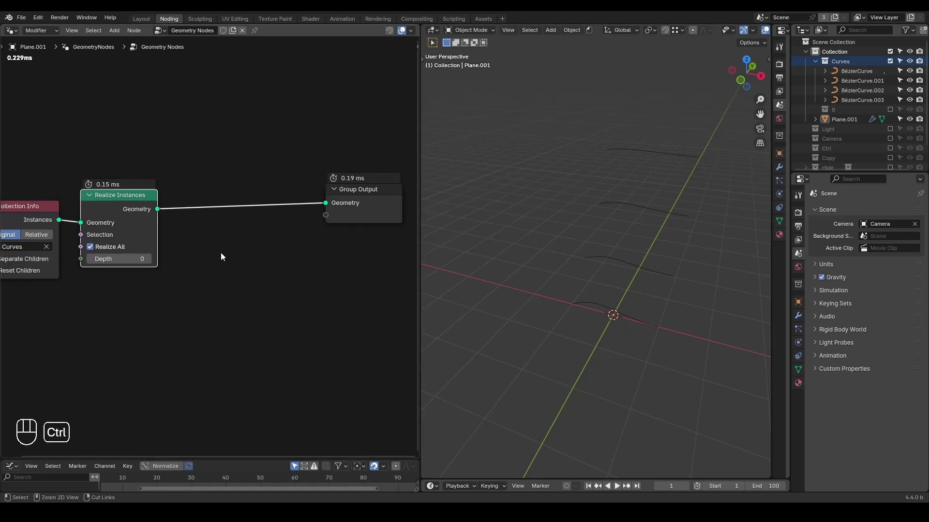
key(ctrl+a)
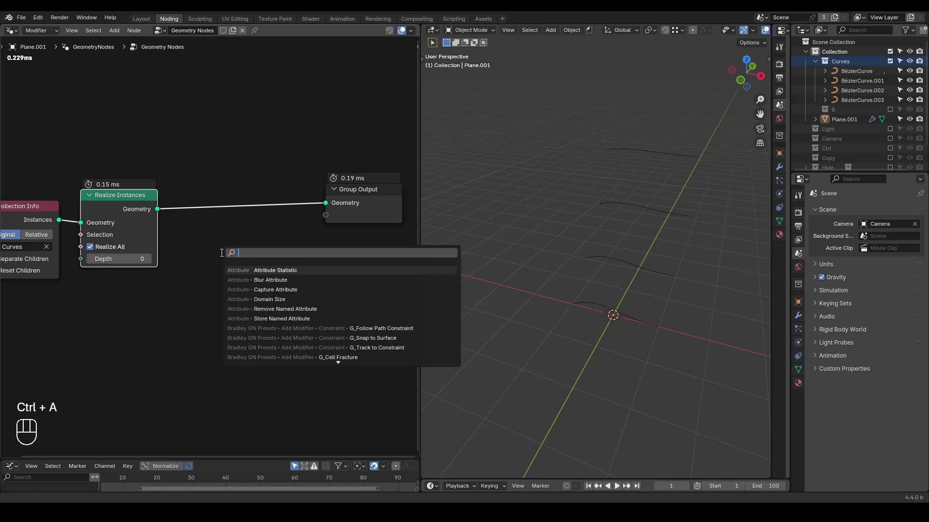
text(loft cu)
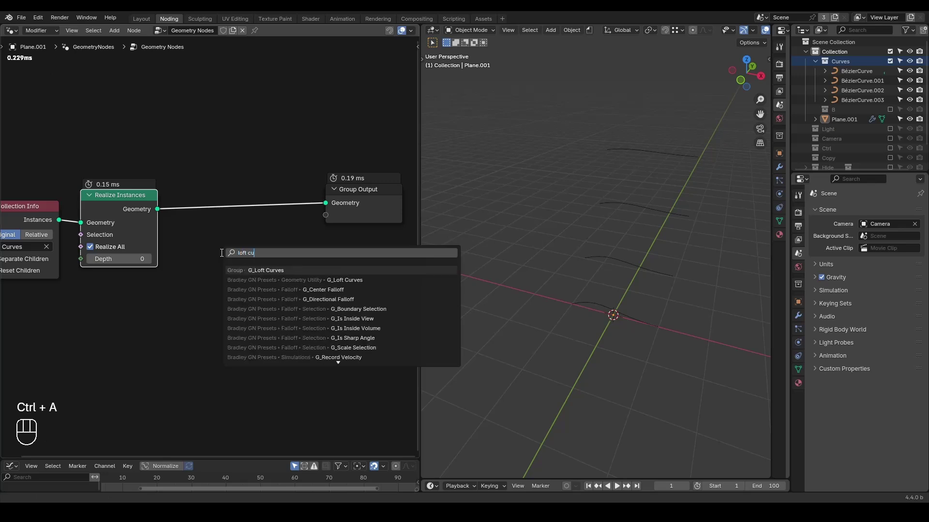
key(Return)
click(202, 175)
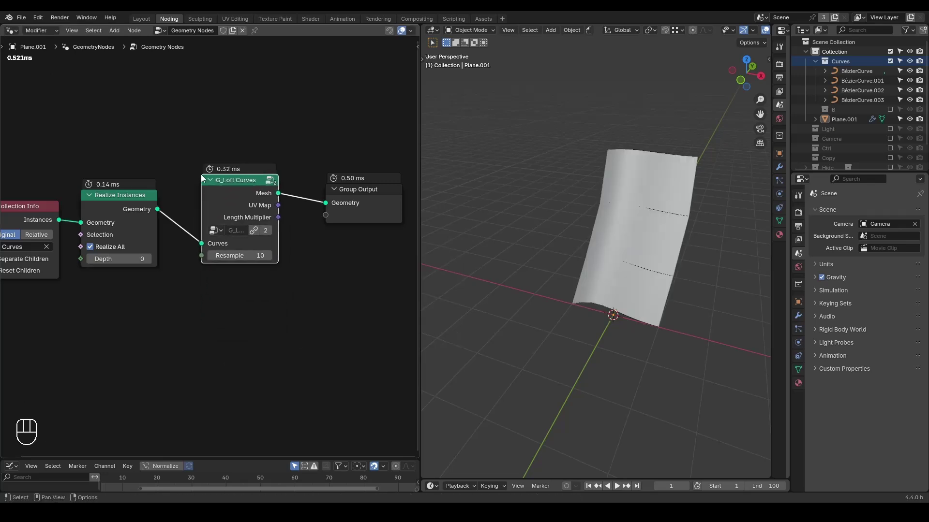
Move the Group Output node farther away from G_Loft Curves to make room for more nodes
middle_drag(686, 282, 576, 228)
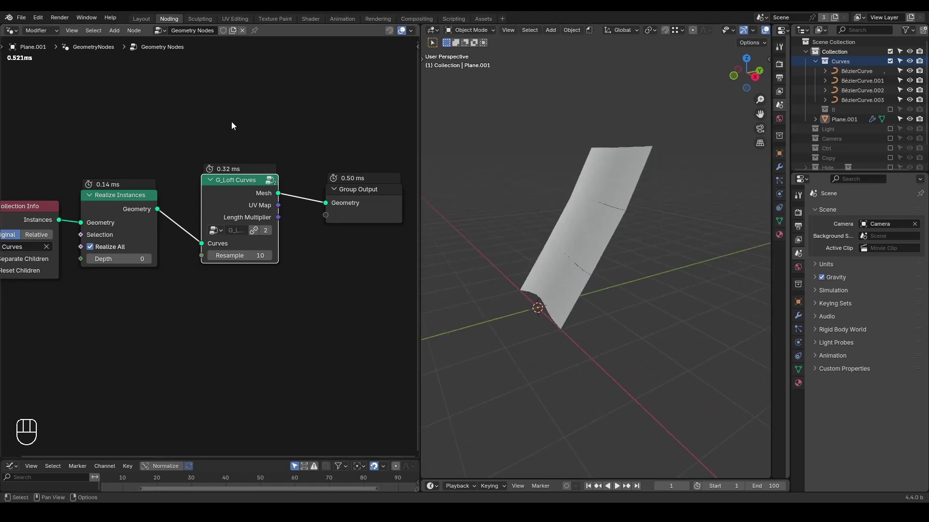
middle_drag(318, 242, 240, 243)
drag(294, 205, 376, 191)
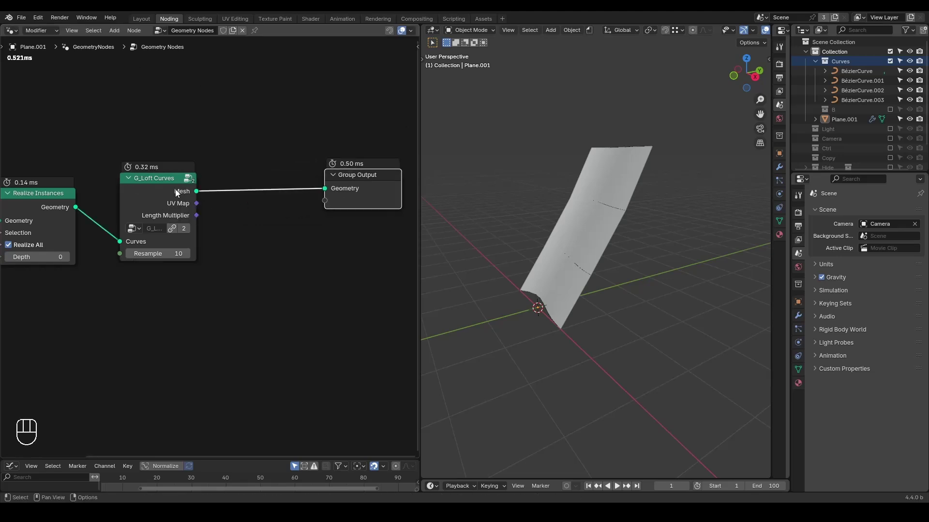
Pin the current Geometry Nodes tree and select the first curve, BézierCurve, in the Curves collection
click(254, 31)
shift+middle_drag(611, 190, 647, 211)
scroll(565, 198, up, 2)
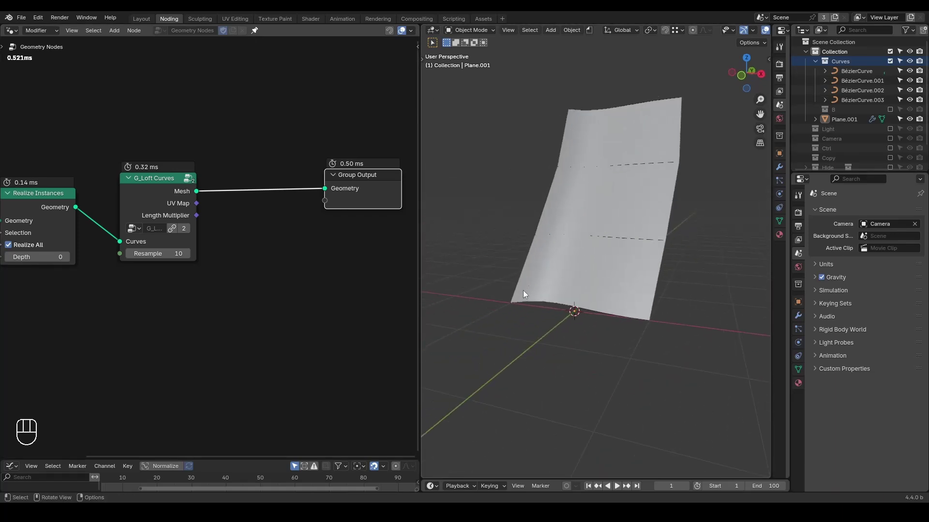
click(848, 73)
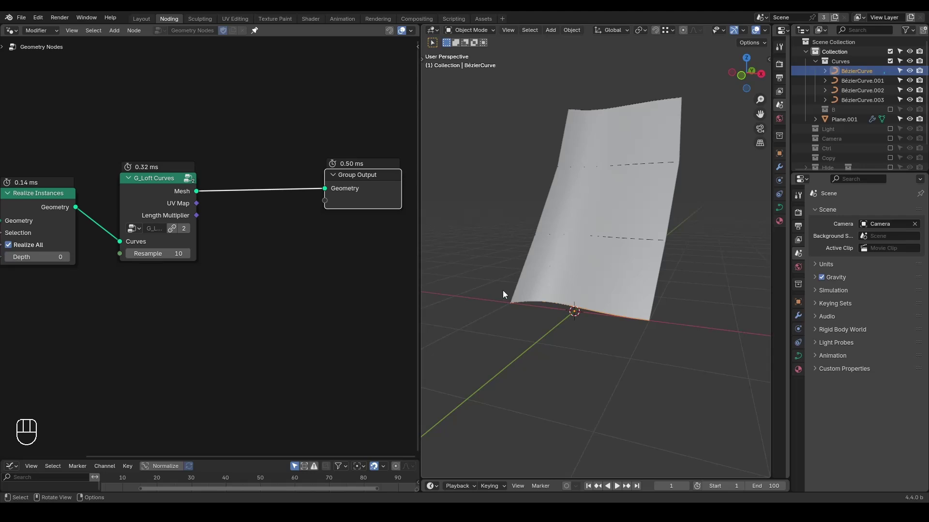
Mute the G_Loft Curves node so only the source curves are displayed
middle_drag(554, 267, 578, 276)
click(141, 184)
key(n)
key(n)
key(m)
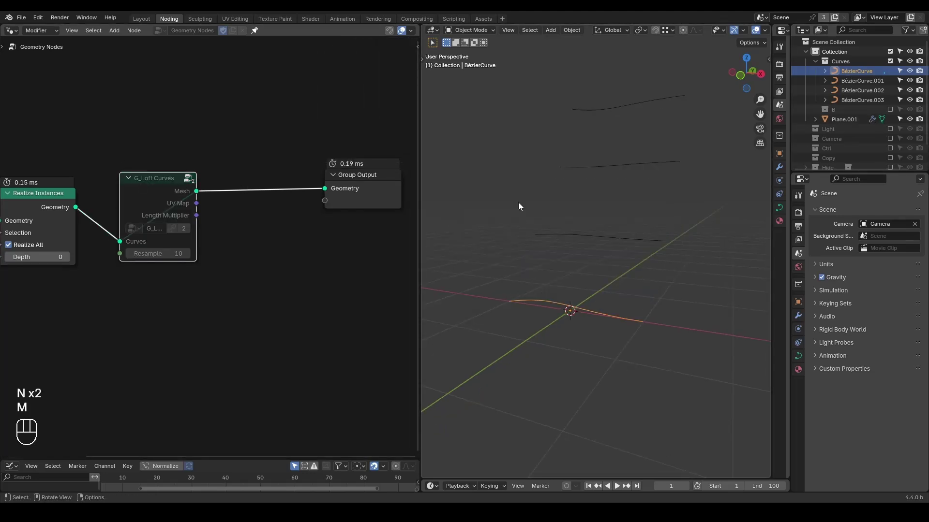
Annotate arrows and connecting lines between successive curves, and unmute the G_Loft Curves node
mouse_move(506, 302)
mouse_down()
mouse_move(541, 235)
mouse_move(540, 253)
mouse_up()
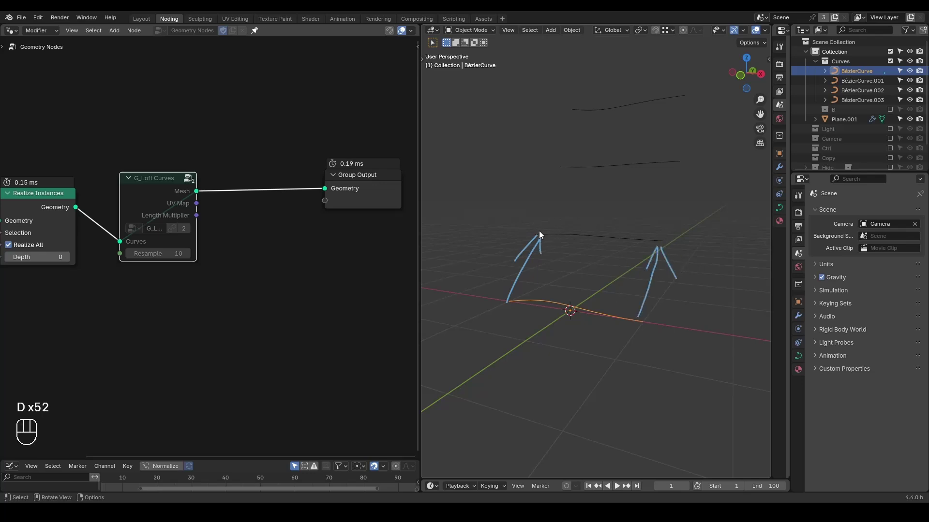
drag(540, 233, 521, 285)
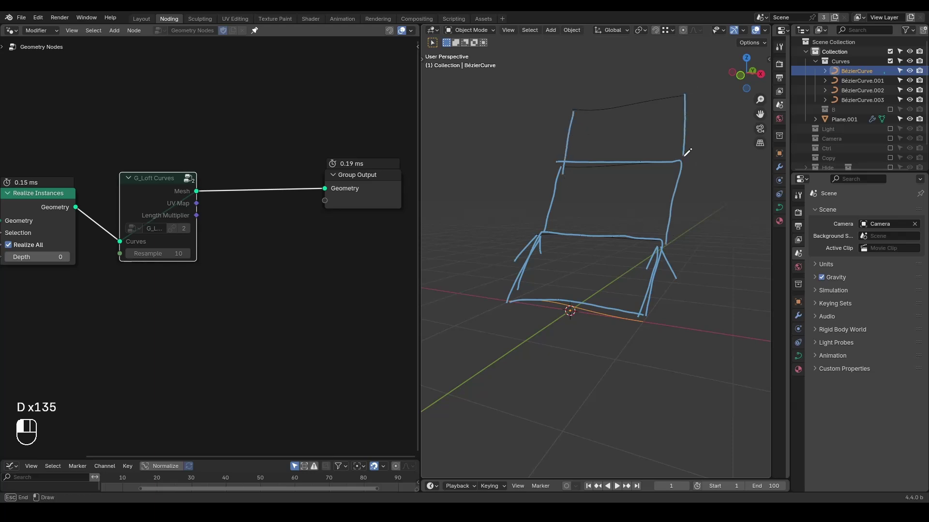
key(m)
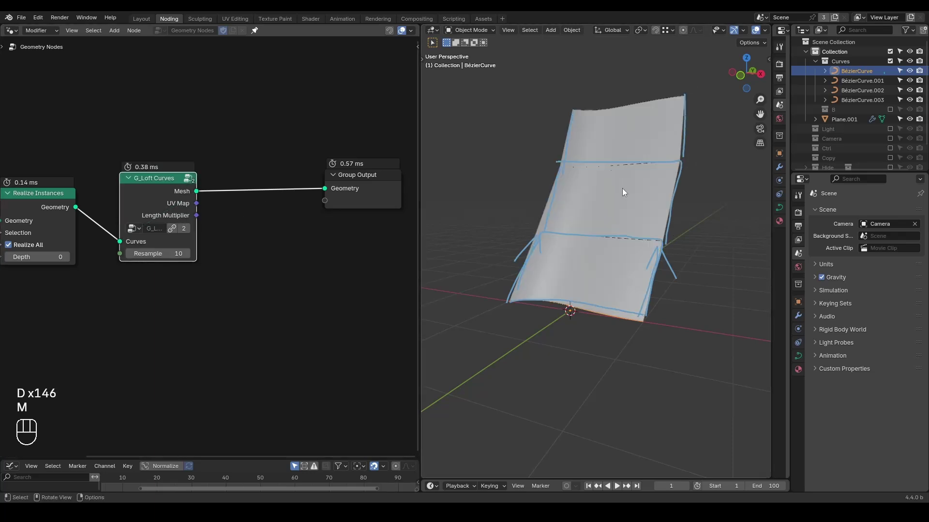
Duplicate BézierCurve.003 and move the copy down along Z and outward along Y to extend the loft
middle_drag(641, 194, 601, 224)
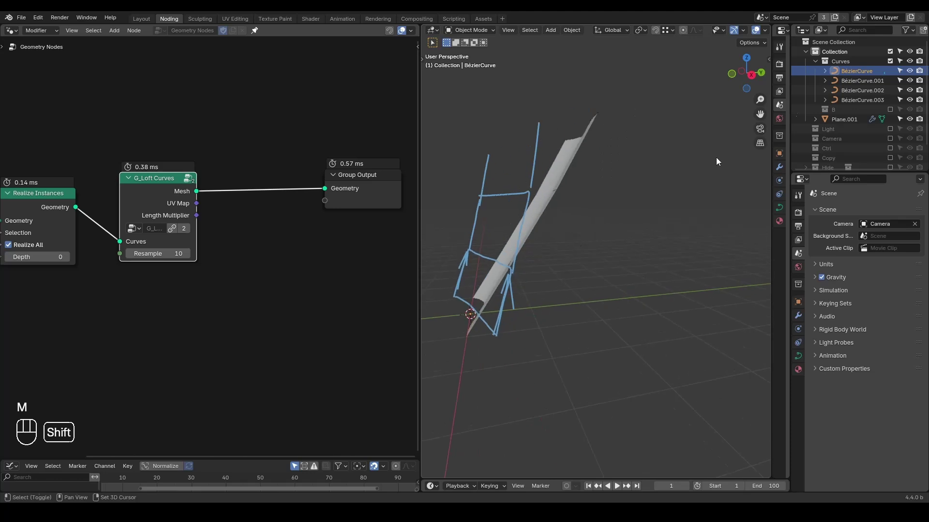
click(841, 101)
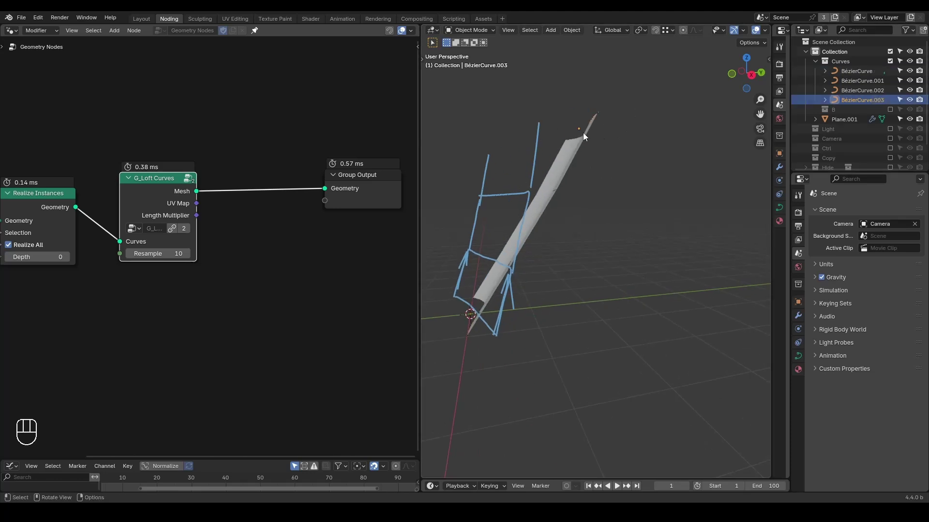
key(shift+d)
key(g)
key(z)
click(594, 208)
key(g)
key(y)
click(681, 193)
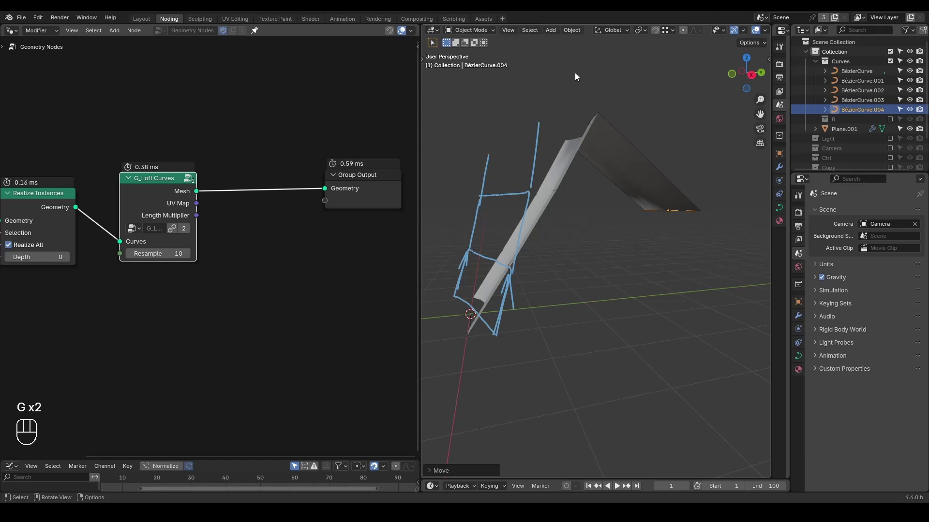
Erase the annotation lines drawn around the lofted surface
middle_drag(651, 248, 525, 123)
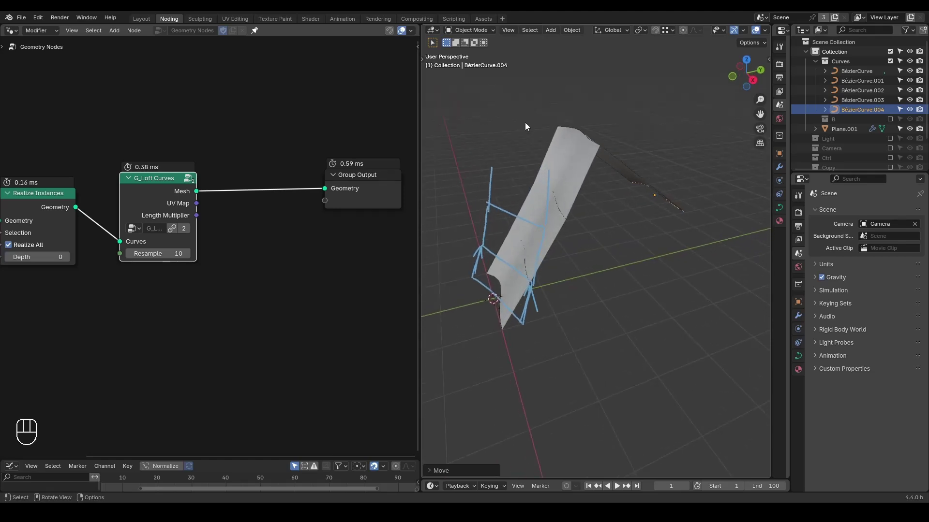
shift+middle_drag(573, 187, 588, 187)
key(d)
right_drag(571, 161, 489, 264)
right_drag(491, 327, 529, 304)
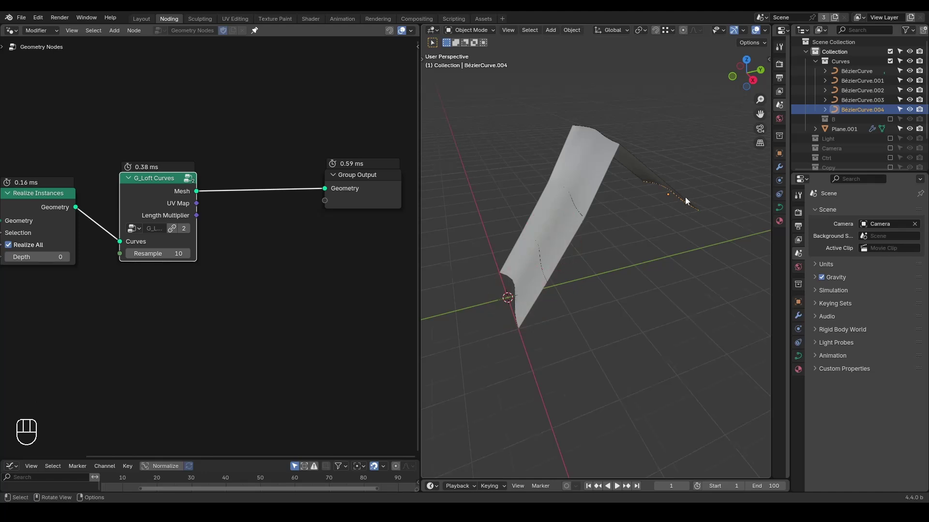
Enlarge the Outliner, swap the Curves collection for Curve Cup in the view layer, and hide Plane.001
scroll(685, 201, down, 1)
drag(843, 173, 844, 301)
middle_drag(605, 223, 619, 209)
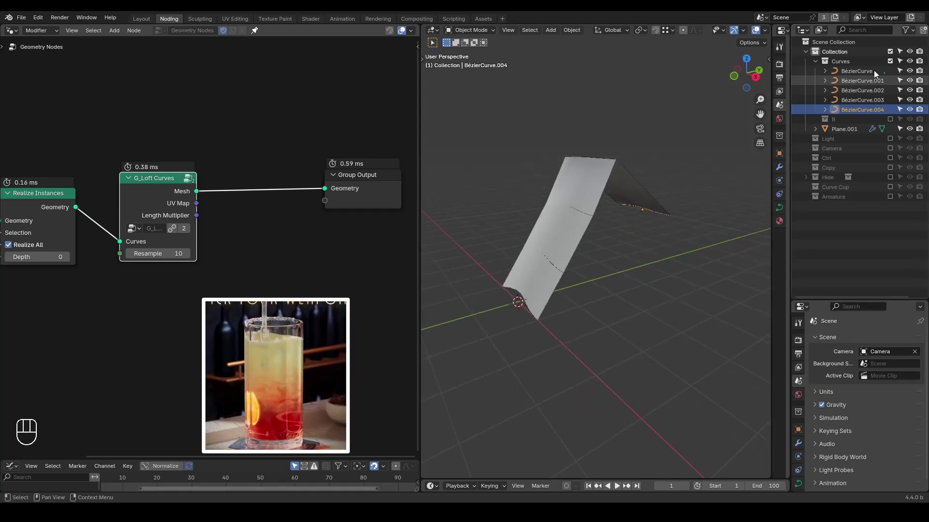
click(890, 61)
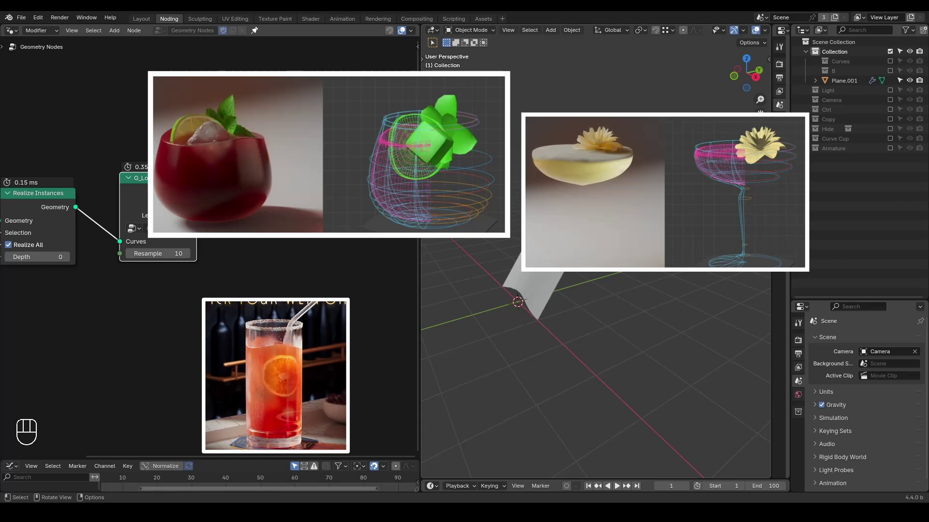
click(890, 139)
click(909, 81)
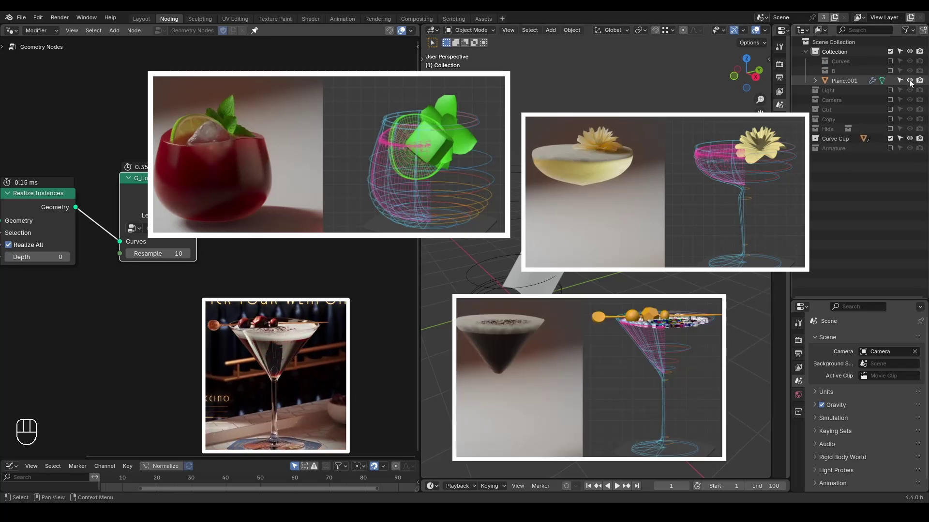
Expand the Curve Cup collection and select all of its circles
click(806, 139)
shift+middle_drag(600, 216, 657, 196)
click(618, 231)
click(620, 194)
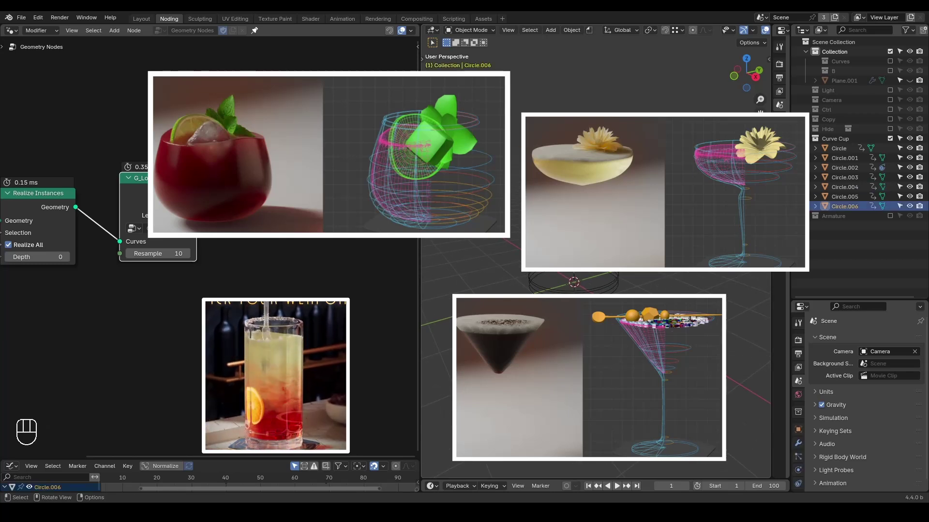
click(617, 249)
key(a)
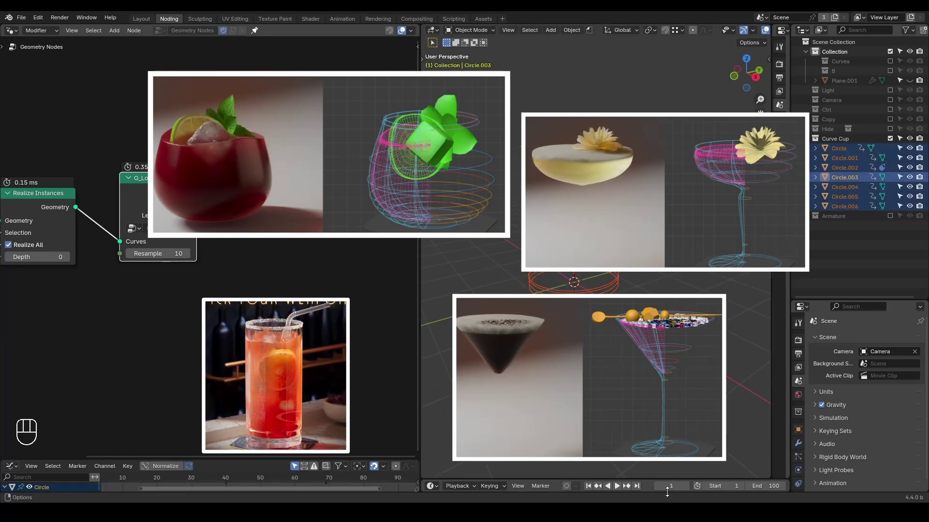
Enlarge the timeline and play the keyframed animation of the selected circles
drag(659, 479, 658, 382)
key(space)
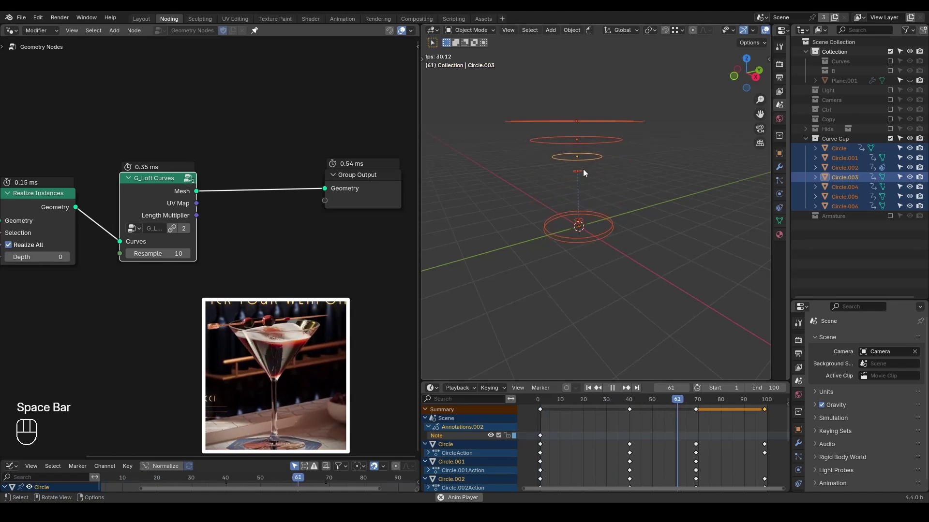
key(space)
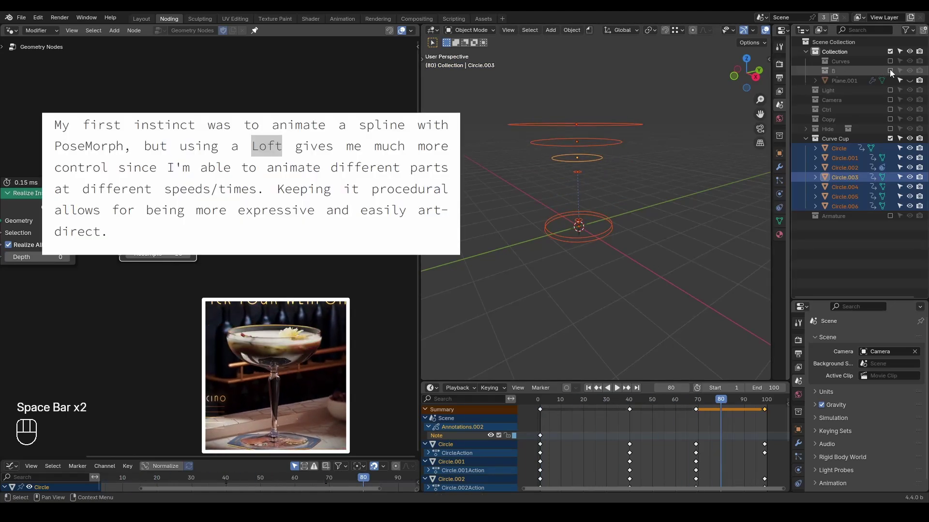
Enable collection B, play the lofted Cup Animation object from the start, and return to frame 1
click(890, 71)
click(850, 81)
key(shift+space)
key(space)
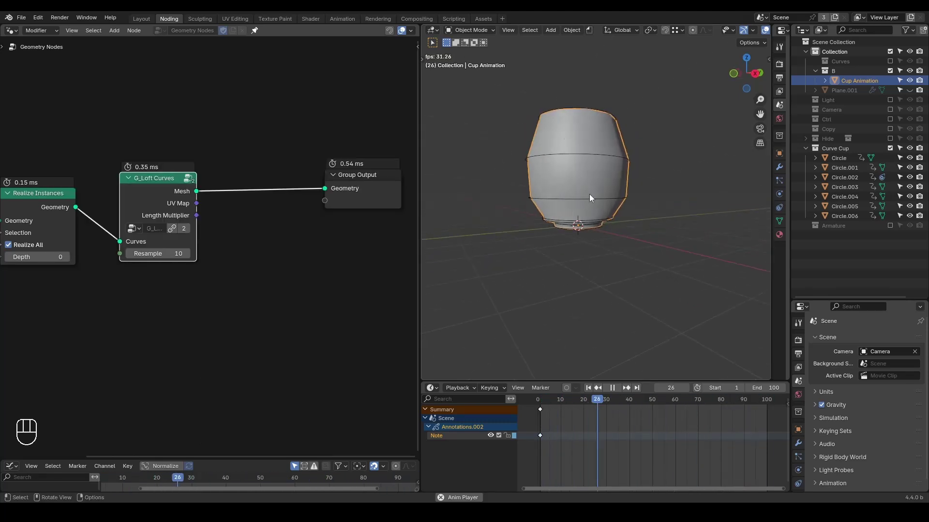
key(space)
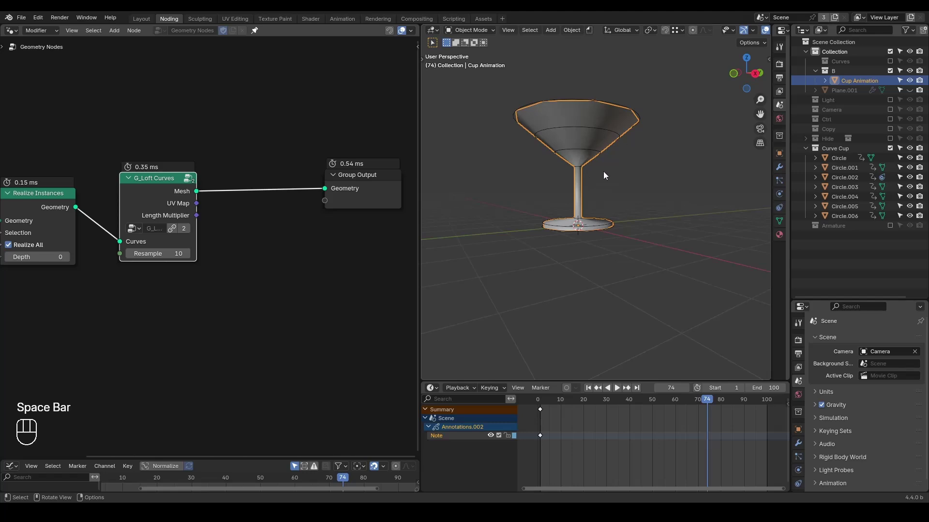
key(shift+space)
key(space)
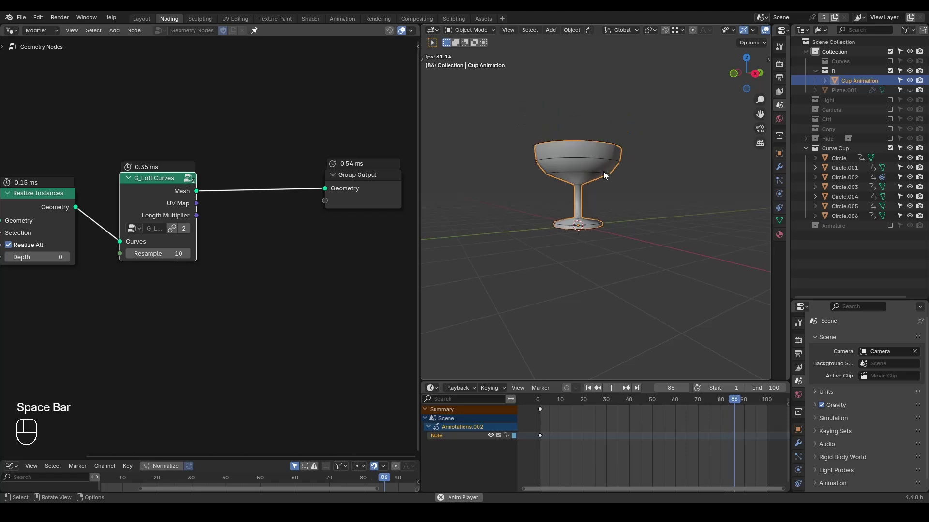
key(space)
key(shift+space)
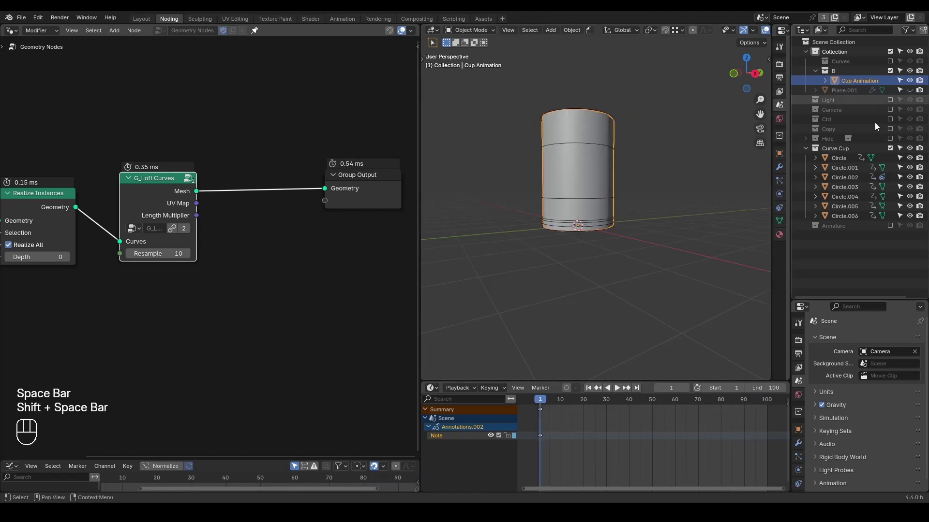
Exclude the Curve Cup and B collections, and unhide and select Plane.001
click(890, 148)
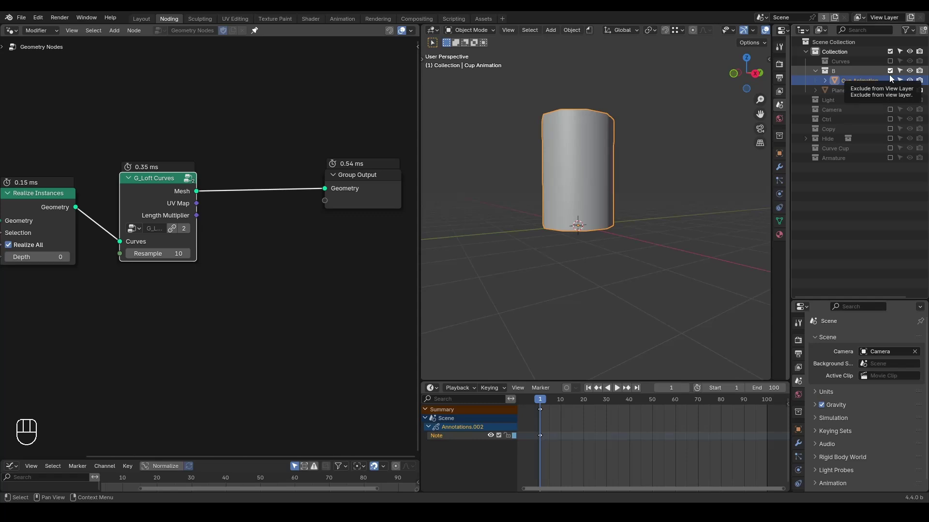
click(889, 74)
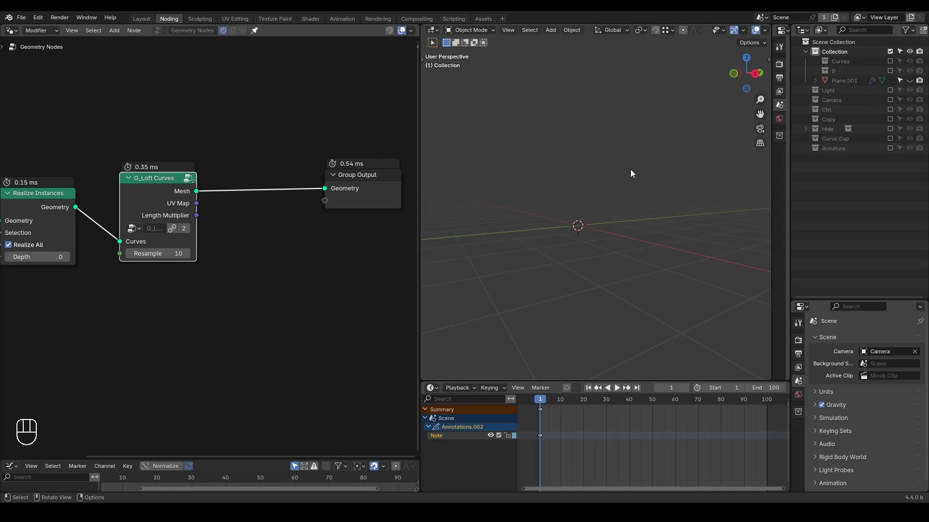
key(shift+ctrl+alt+q)
click(909, 80)
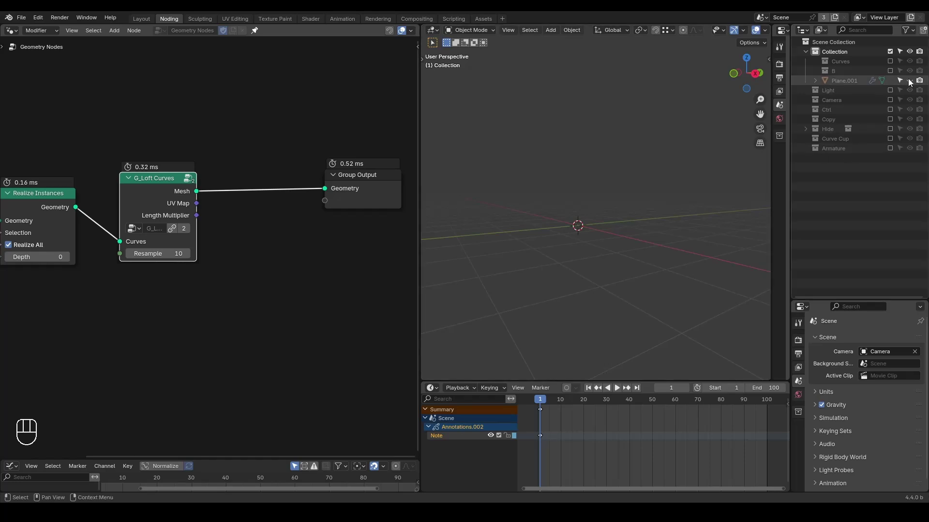
click(852, 80)
Display the viewport as wireframe and set Resample to 2 on the G_Loft Curves node
mouse_move(581, 171)
shift+middle_down()
mouse_move(548, 185)
mouse_move(580, 179)
mouse_move(559, 213)
mouse_move(597, 243)
mouse_move(579, 226)
mouse_move(588, 229)
shift+middle_up()
key(z)
click(172, 253)
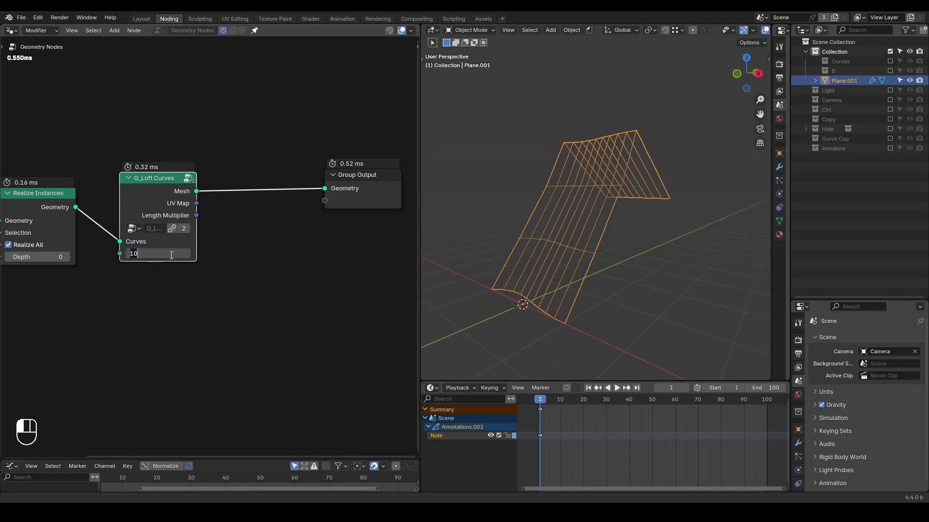
text(2)
key(Return)
Draw annotation arrows along the two long edges of the lofted strip and erase them
middle_drag(570, 269, 587, 258)
drag(501, 272, 519, 230)
mouse_move(577, 294)
mouse_down()
mouse_move(600, 246)
mouse_move(584, 264)
mouse_move(606, 268)
mouse_up()
mouse_move(607, 210)
middle_down()
mouse_move(580, 205)
mouse_move(589, 210)
middle_up()
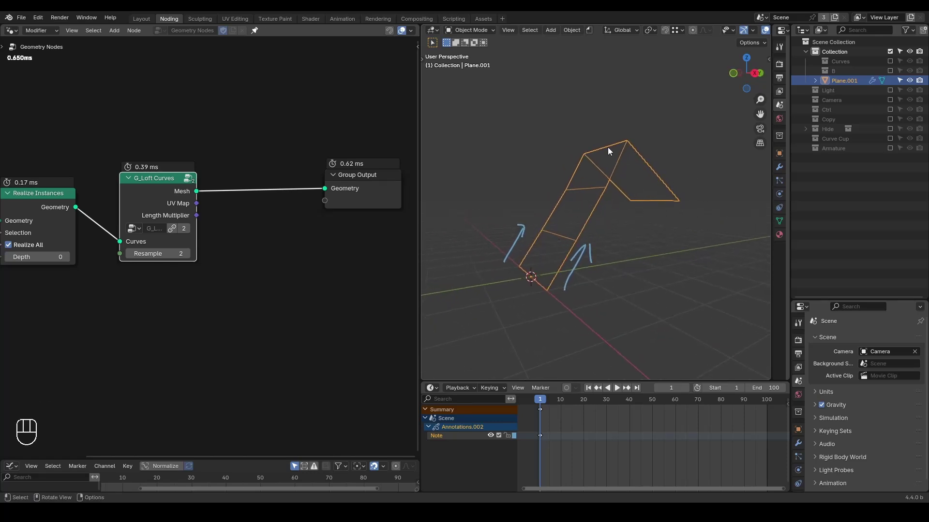
mouse_move(513, 242)
right_down()
mouse_move(602, 286)
mouse_move(588, 253)
right_up()
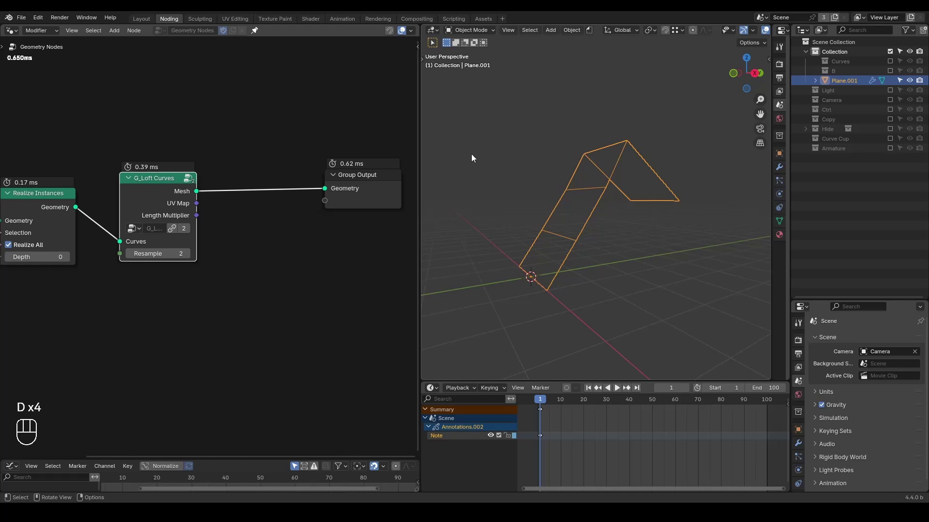
Add a mesh plane and move it clear of the lofted strip
key(shift+a)
mouse_move(624, 207)
click(678, 207)
middle_drag(637, 268, 615, 224)
key(g)
click(612, 260)
Cut three evenly spaced edge loops across the new plane and return to Object Mode
key(Tab)
key(ctrl+r)
click(612, 260)
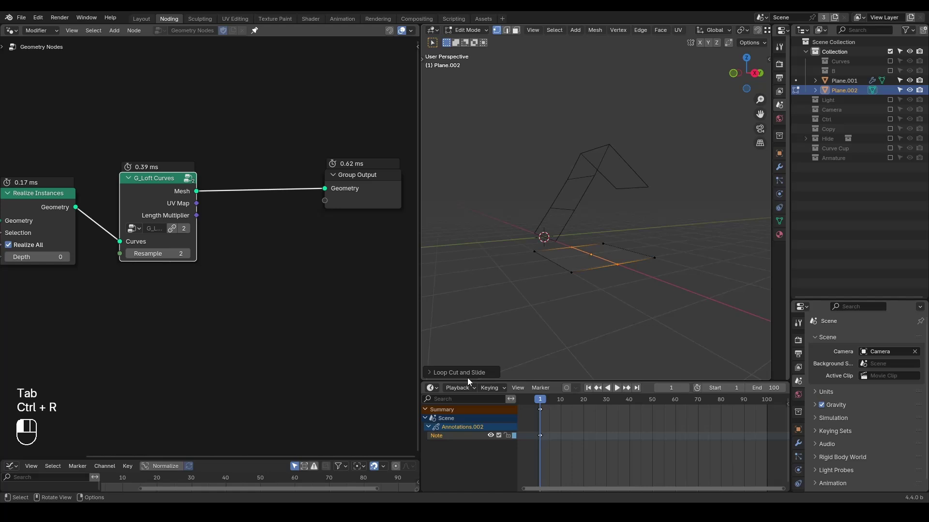
click(467, 376)
click(550, 284)
click(550, 284)
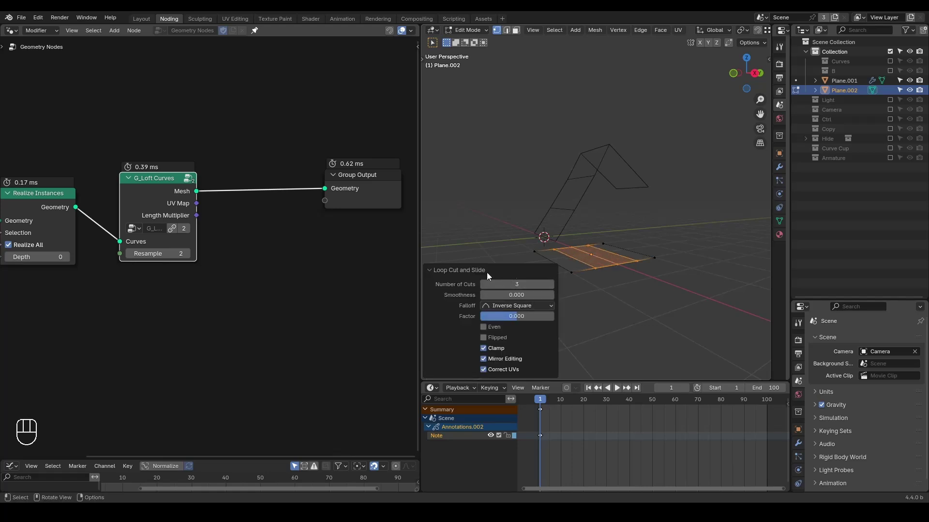
click(486, 270)
key(Tab)
Move the subdivided plane along the global Y axis, away from the X axis line
shift+click(582, 196)
middle_drag(616, 246, 612, 153)
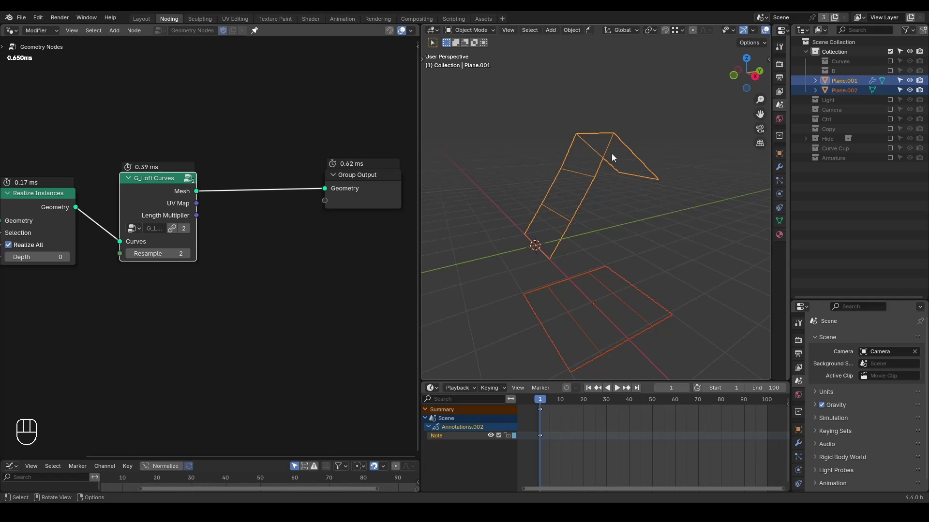
click(642, 229)
click(610, 290)
key(g)
key(y)
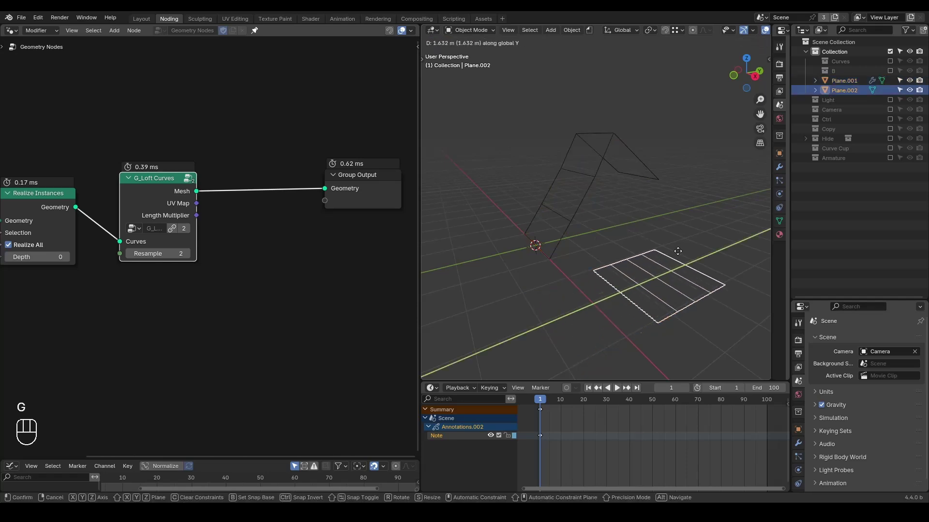
click(691, 244)
Select the lofted strip together with the subdivided plane and draw annotation arrows from the plane toward the strip
shift+middle_drag(690, 244, 631, 224)
shift+click(542, 176)
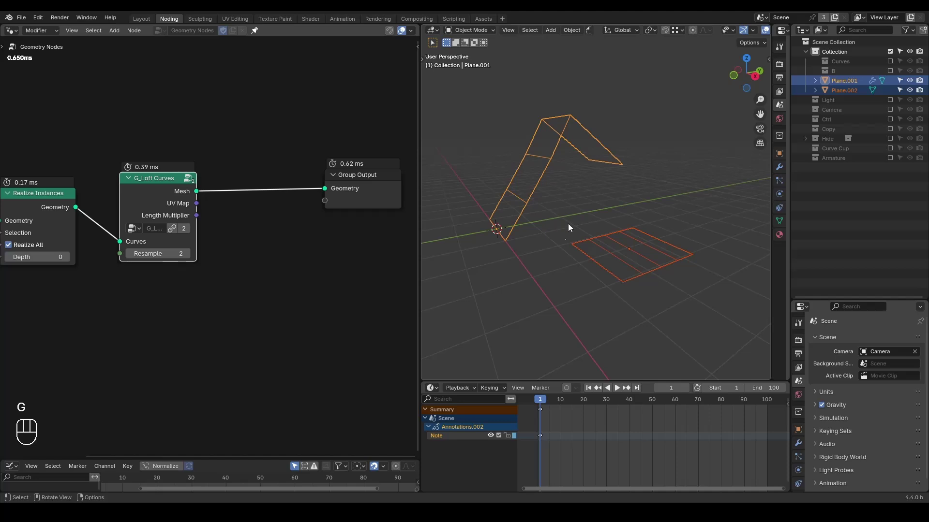
drag(562, 244, 499, 214)
mouse_move(613, 283)
mouse_down()
mouse_move(522, 249)
mouse_move(524, 266)
mouse_up()
mouse_move(587, 238)
mouse_down()
mouse_move(550, 199)
mouse_move(514, 199)
mouse_up()
mouse_move(634, 273)
mouse_down()
mouse_move(537, 208)
mouse_move(532, 214)
mouse_move(555, 213)
mouse_up()
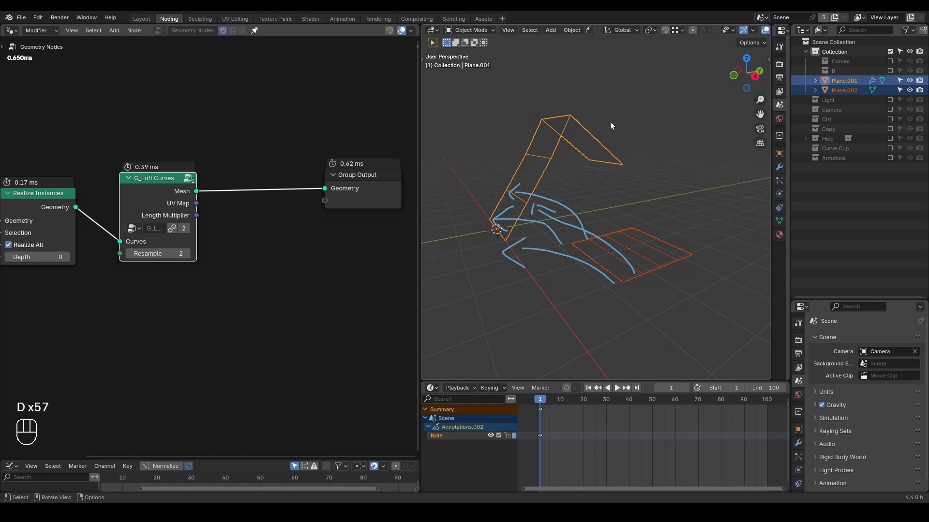
click(315, 258)
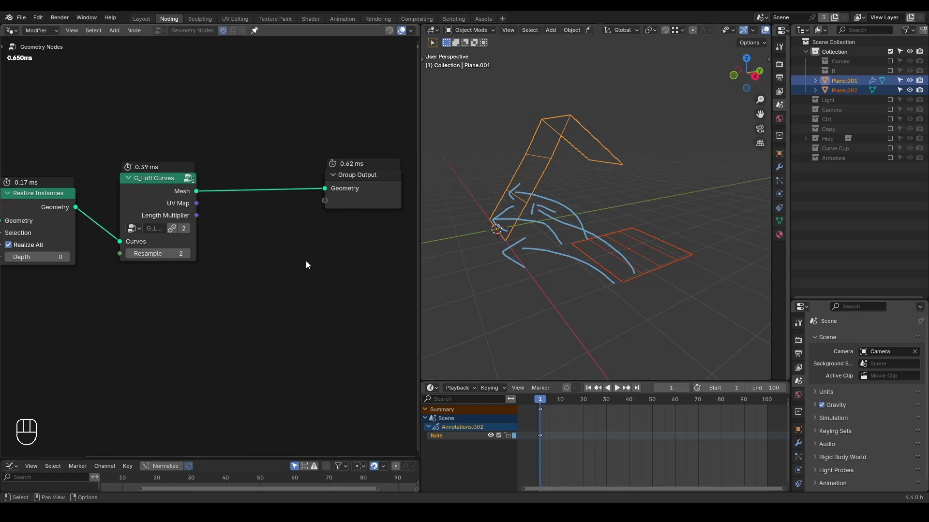
Add a Sample Index node below the Group Output node and set its data type to Vector
key(ctrl+a)
text(sample index)
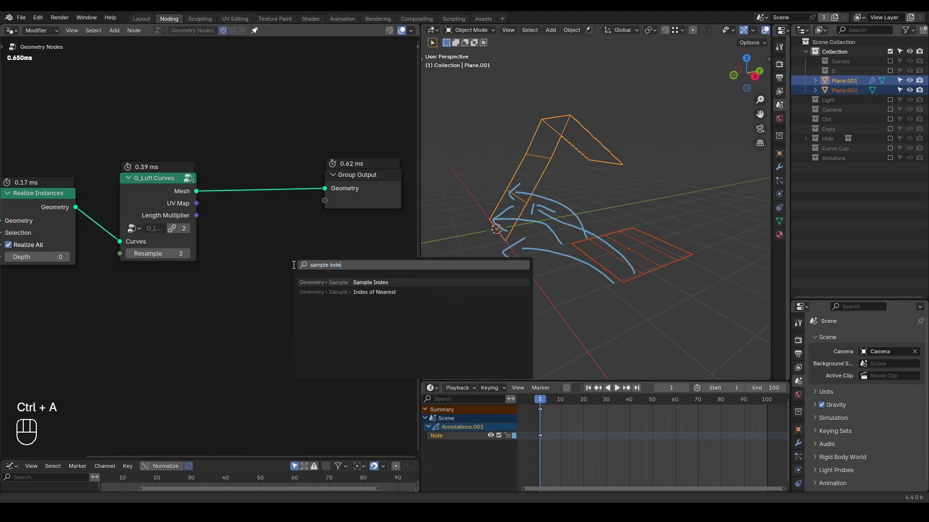
key(Return)
click(293, 266)
click(332, 299)
click(329, 342)
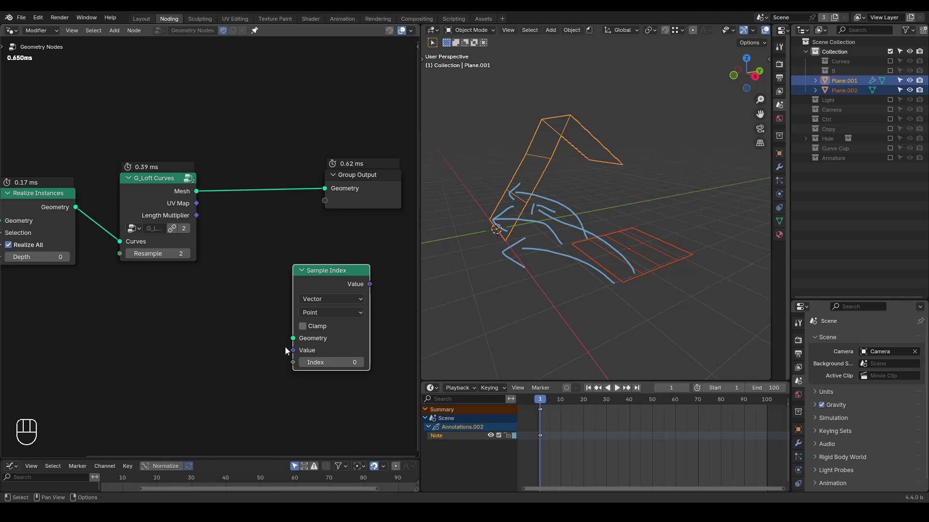
Feed Sample Index's Value from a new Position node and its Index from a new Index node
key(ctrl+a)
text(position)
key(Return)
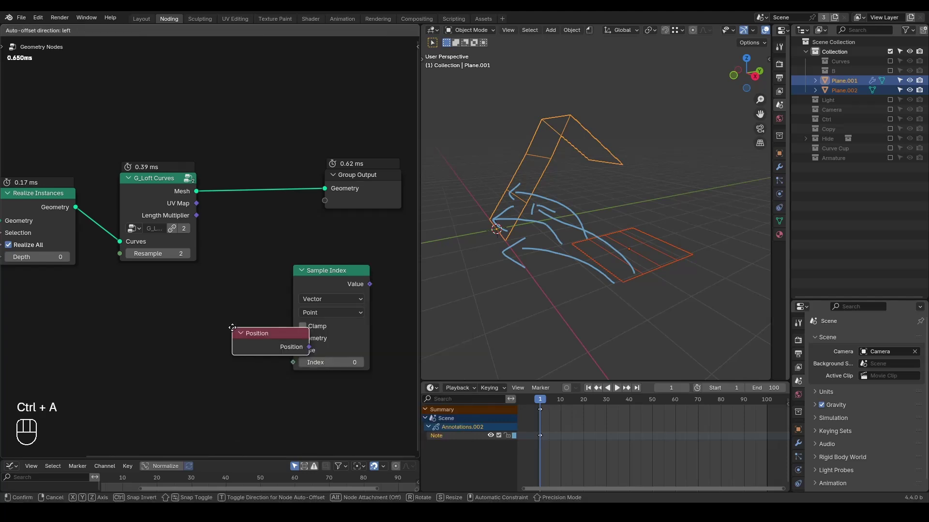
click(239, 344)
drag(240, 348, 293, 351)
drag(292, 363, 249, 376)
text(index)
key(Return)
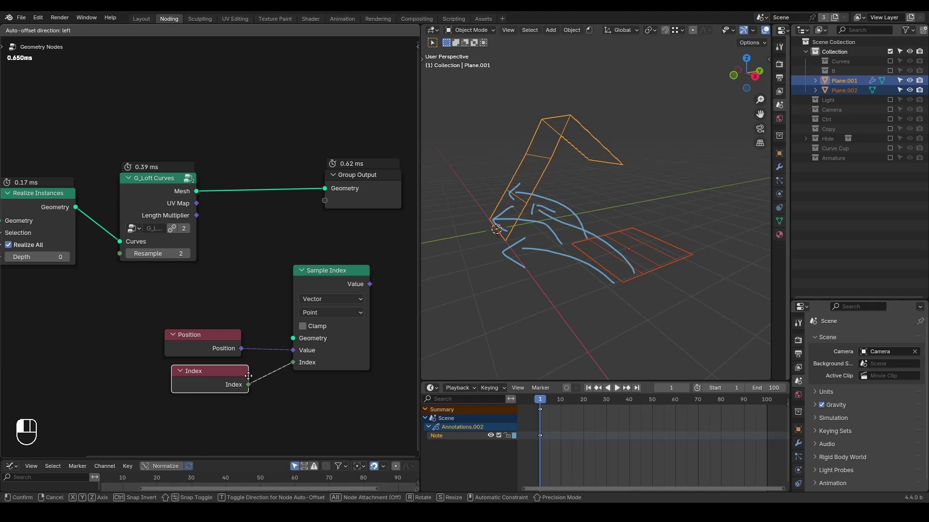
click(235, 380)
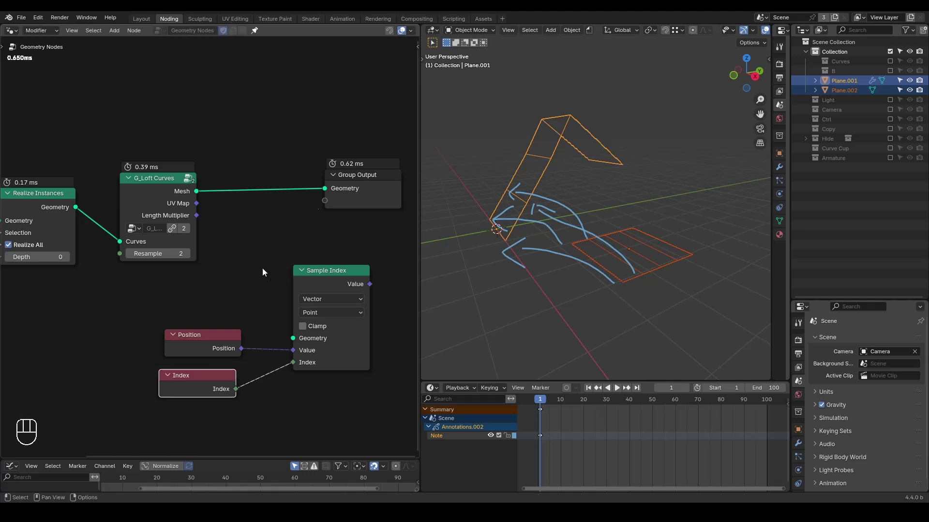
Add a Grid mesh primitive node and route its mesh to the Group Output
key(shift+ctrl+alt+q)
key(ctrl+a)
text(grid)
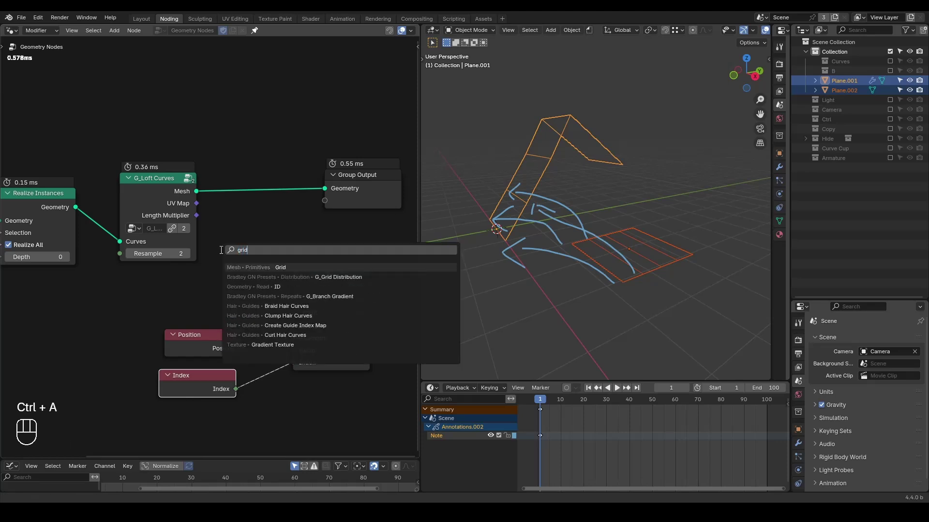
key(Return)
click(80, 277)
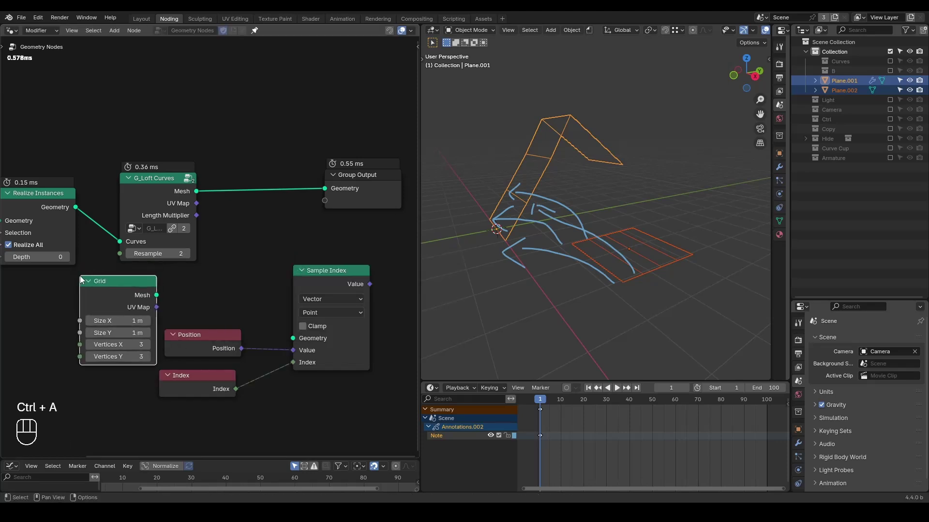
alt+shift+click(117, 289)
Erase the annotation arrows drawn between the plane and the strip
key(d)
mouse_move(577, 234)
right_down()
mouse_move(477, 300)
mouse_move(599, 232)
right_up()
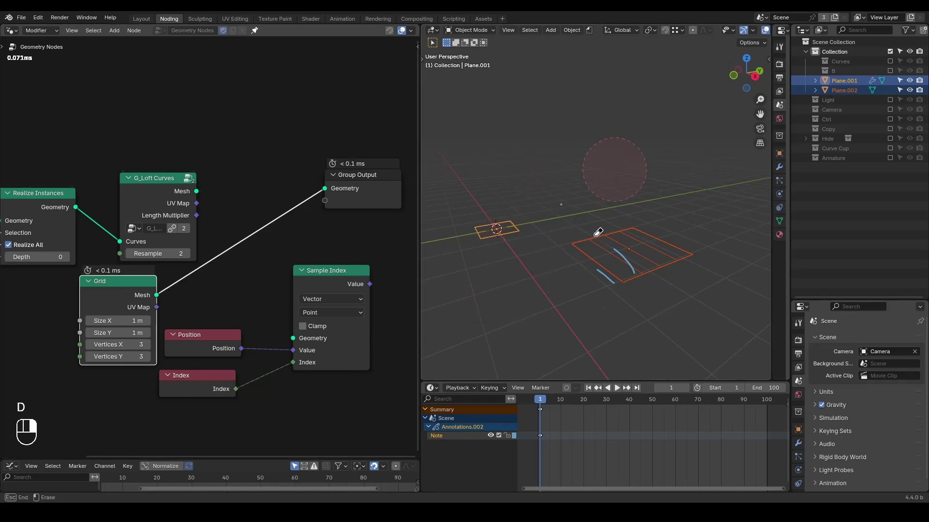
key(d)
shift+middle_drag(602, 261, 624, 251)
Set the Grid node to 2 vertices in X and 5 vertices in Y
click(118, 344)
text(2)
key(Return)
click(117, 357)
text(5)
key(Return)
middle_drag(556, 241, 567, 257)
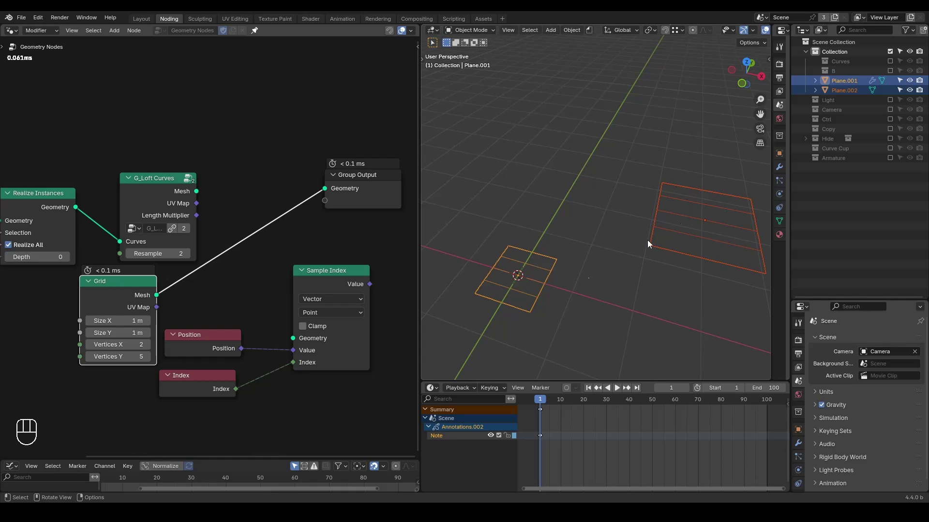
Preview the Realize Instances curves in a Viewer node with Index as the viewed value
click(309, 272)
click(308, 271)
middle_drag(237, 242, 268, 196)
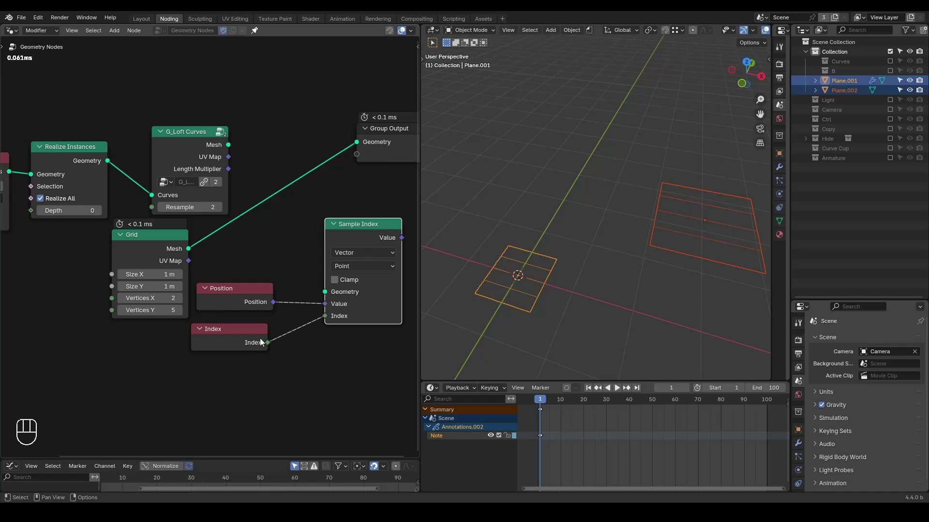
middle_drag(57, 142, 132, 161)
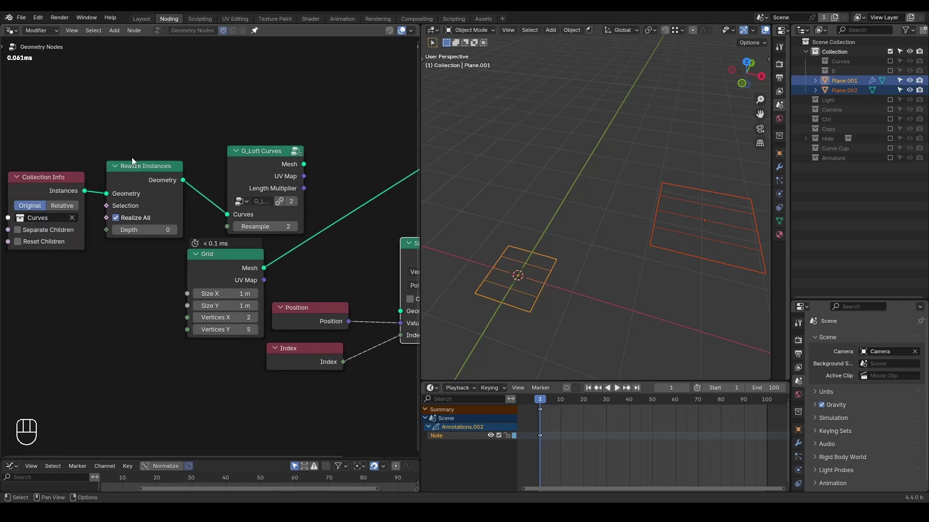
ctrl+shift+click(170, 172)
drag(250, 178, 359, 69)
ctrl+shift+click(309, 357)
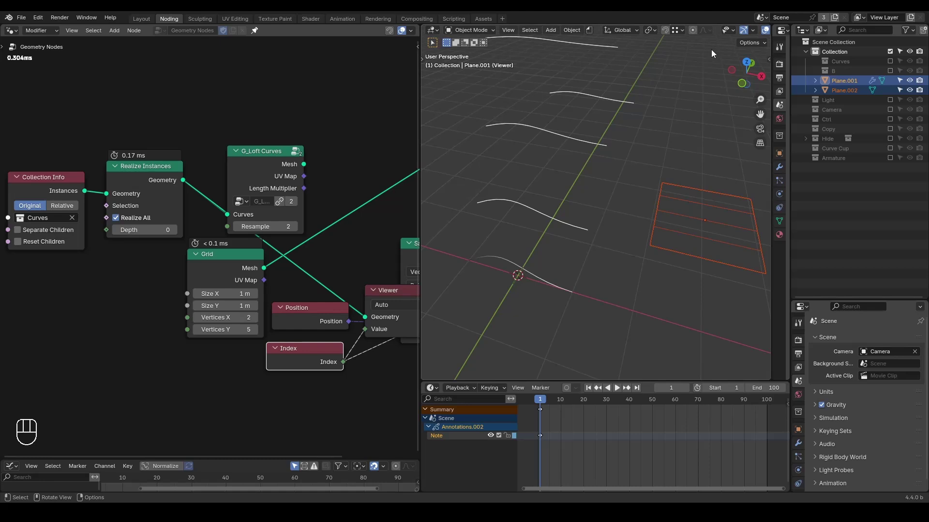
Turn on the Viewer Node's Attribute Text overlay and orbit to read the index numbers on the curves
scroll(708, 30, down, 3)
click(700, 33)
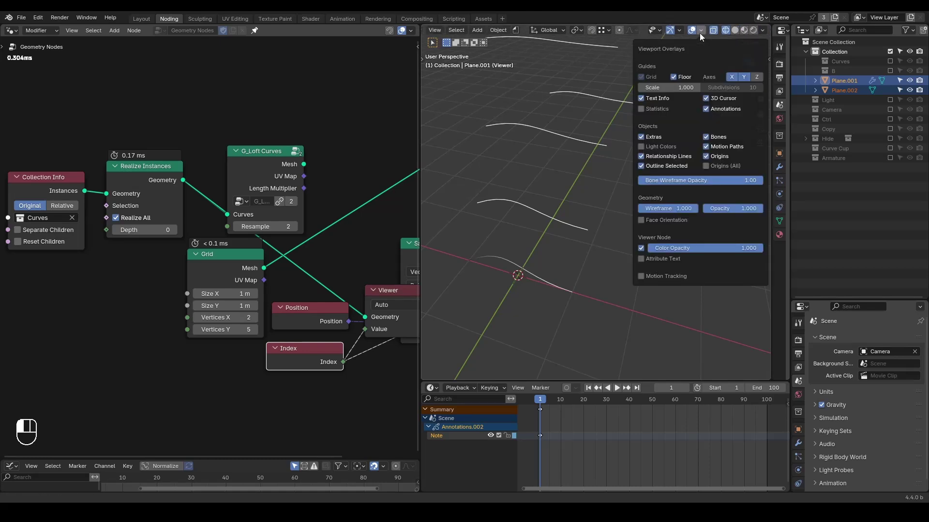
click(660, 260)
middle_drag(530, 266, 510, 263)
scroll(509, 260, down, 1)
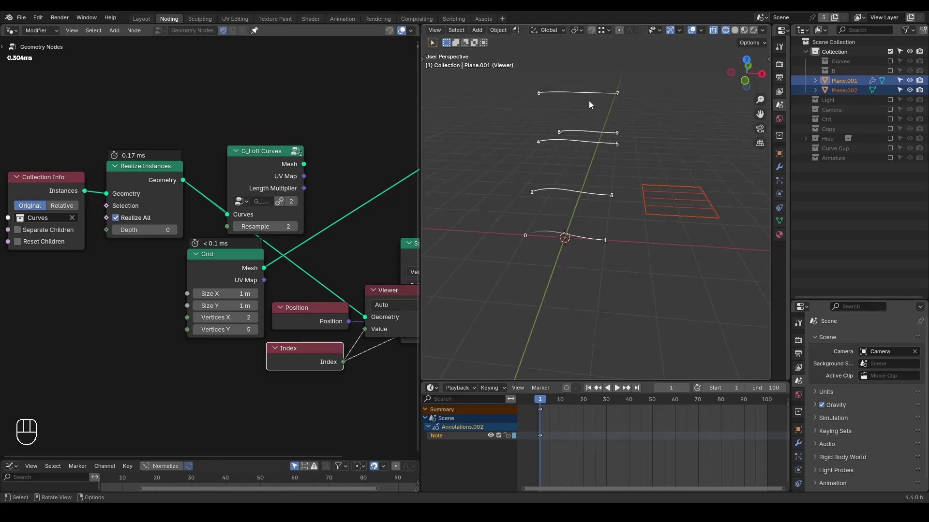
Draw annotation arrows along the two lowest curves to mark their index direction, and erase them again
mouse_move(522, 247)
mouse_down()
mouse_move(592, 249)
mouse_move(574, 265)
mouse_up()
mouse_move(540, 215)
mouse_down()
mouse_move(559, 211)
mouse_move(598, 227)
mouse_up()
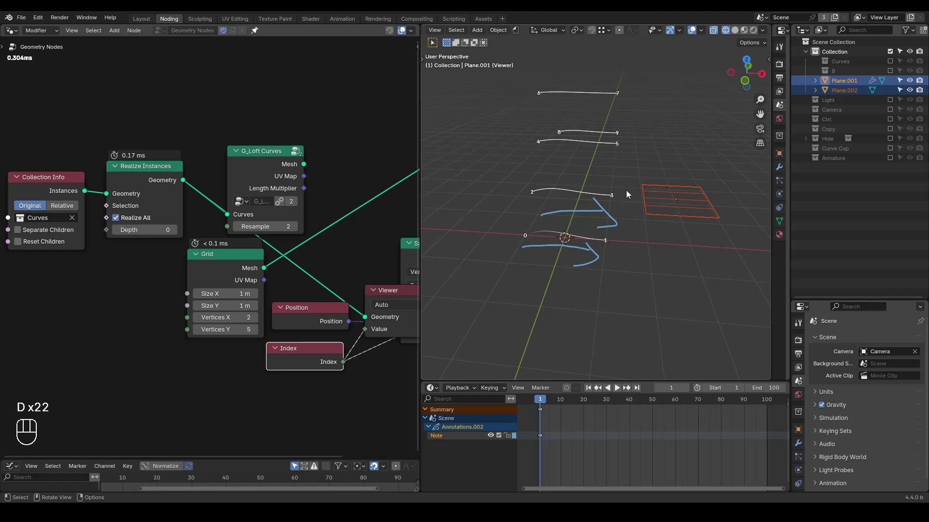
right_drag(617, 188, 517, 274)
right_drag(638, 204, 592, 254)
middle_drag(232, 267, 161, 283)
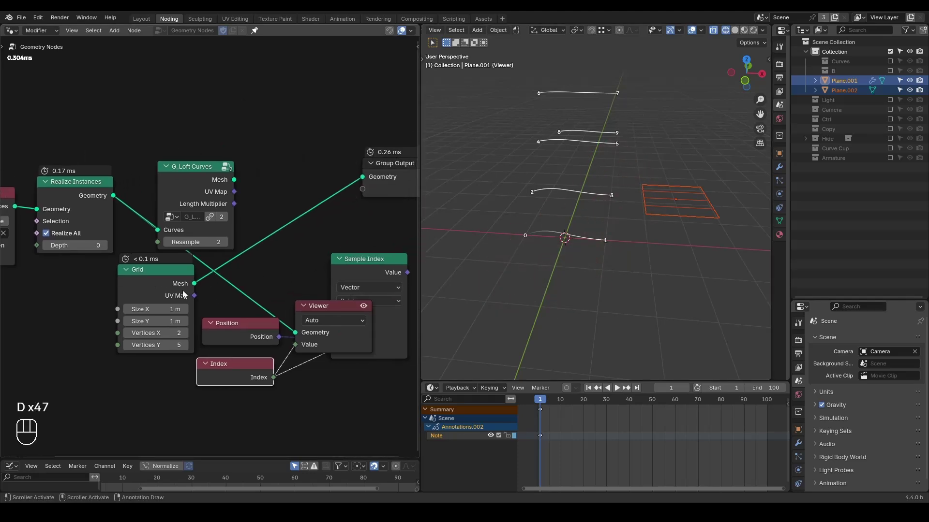
Preview the Grid mesh in the Viewer and draw an annotation arrow along its Y direction
ctrl+shift+click(178, 282)
mouse_move(598, 263)
shift+middle_down()
mouse_move(589, 269)
mouse_move(597, 245)
mouse_move(604, 264)
shift+middle_up()
scroll(597, 245, up, 3)
mouse_move(493, 314)
mouse_down()
mouse_move(511, 206)
mouse_move(522, 233)
mouse_up()
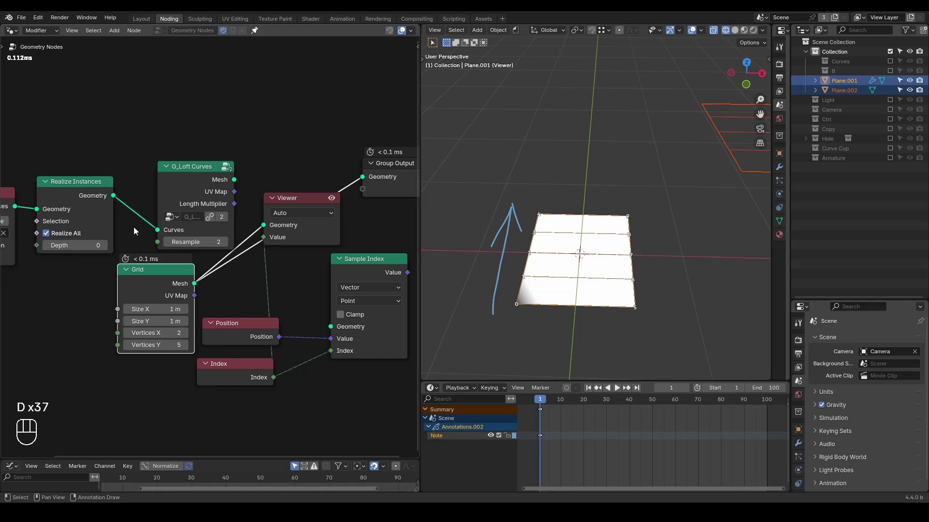
Connect the Realize Instances geometry to Sample Index's Geometry and delete the Viewer node
drag(113, 196, 331, 327)
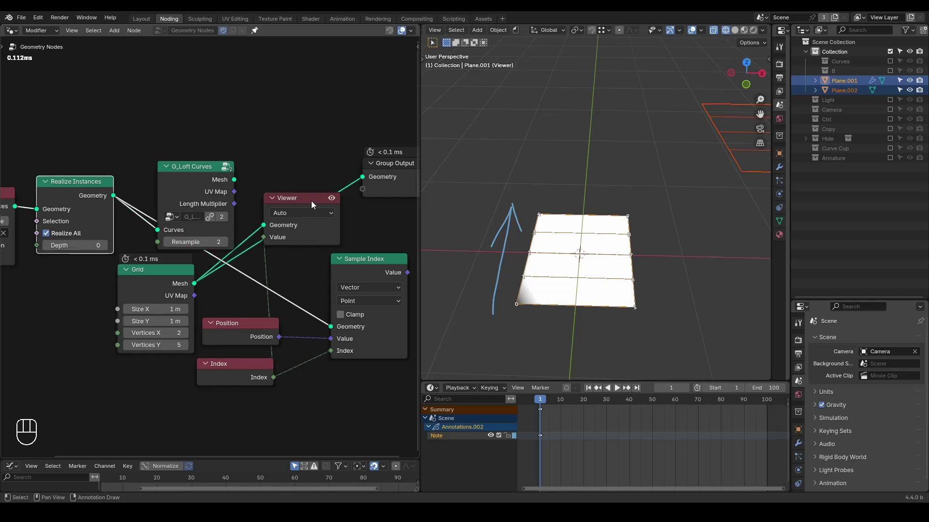
click(312, 201)
key(x)
Insert a Set Position node between Grid and Group Output and drive its Position with the Sample Index value
middle_drag(314, 223, 244, 224)
scroll(244, 229, down, 2)
drag(304, 191, 383, 182)
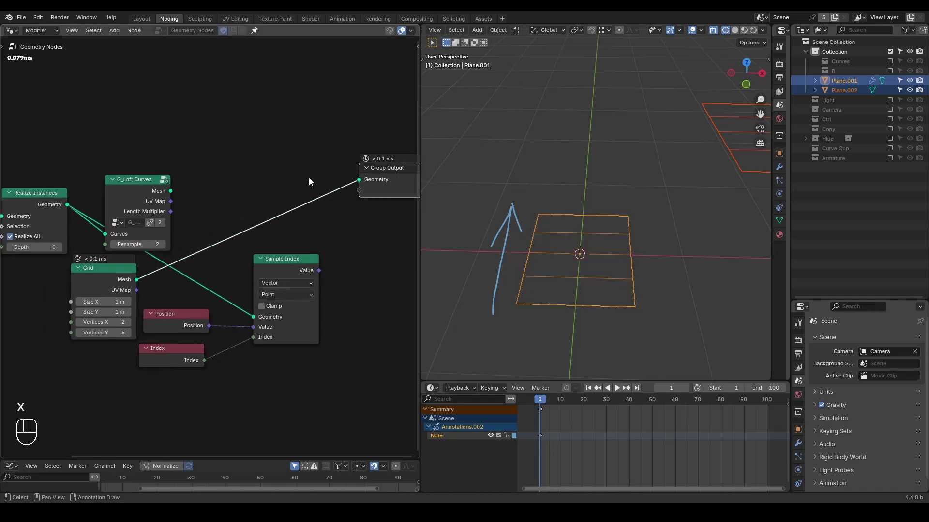
key(ctrl+a)
text(set pos)
key(Return)
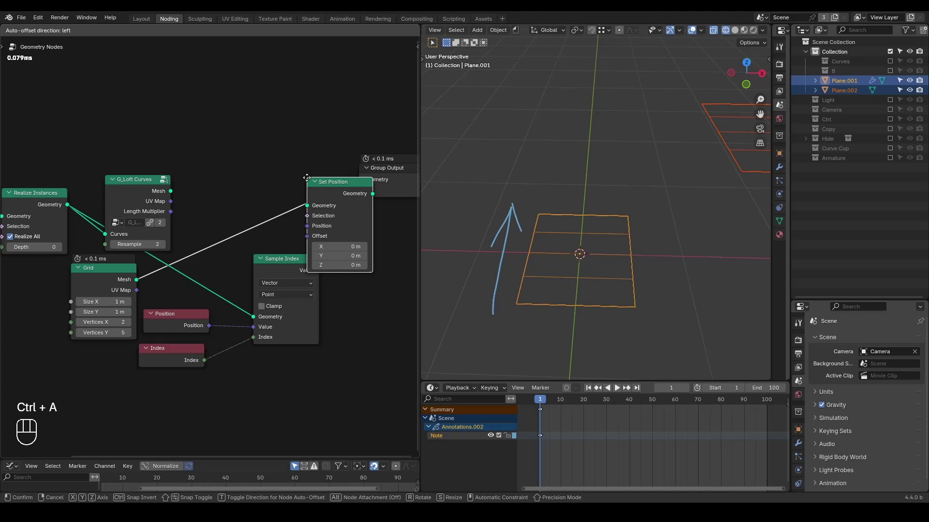
click(282, 165)
drag(321, 269, 275, 212)
Draw an annotation stroke across the deformed grid mesh and erase the annotations
scroll(314, 248, down, 4)
scroll(571, 204, down, 5)
middle_drag(570, 243, 590, 201)
mouse_move(537, 206)
mouse_down()
mouse_move(610, 153)
mouse_move(607, 169)
mouse_up()
right_drag(556, 198, 596, 177)
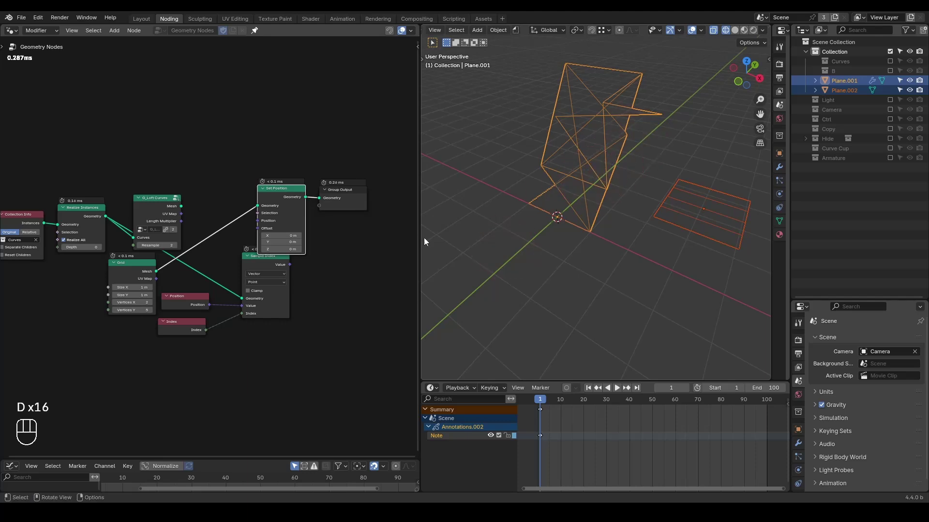
Collapse the G_Loft Curves node and set the Grid node to 5 vertices in X and 2 in Y
scroll(138, 280, up, 1)
scroll(138, 281, up, 1)
middle_drag(139, 280, 213, 263)
click(182, 158)
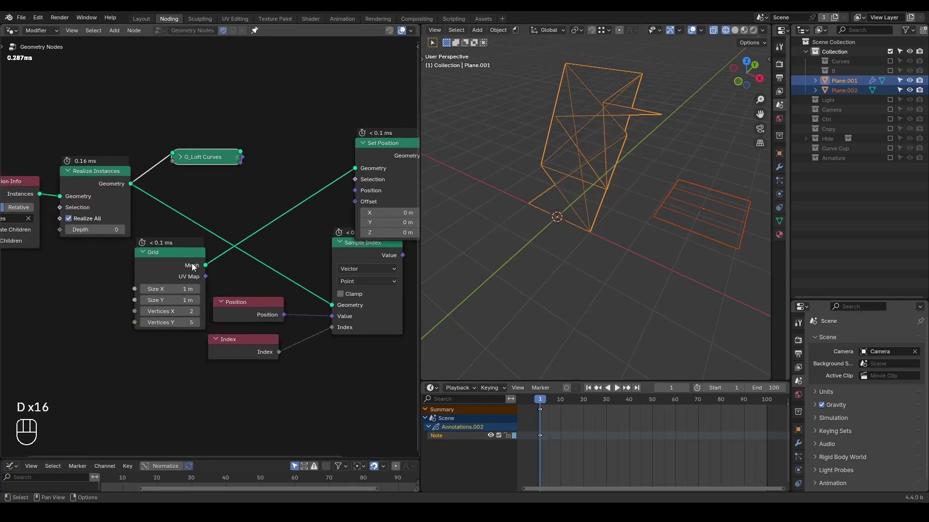
click(172, 311)
text(5)
click(237, 278)
click(169, 322)
text(2)
click(251, 269)
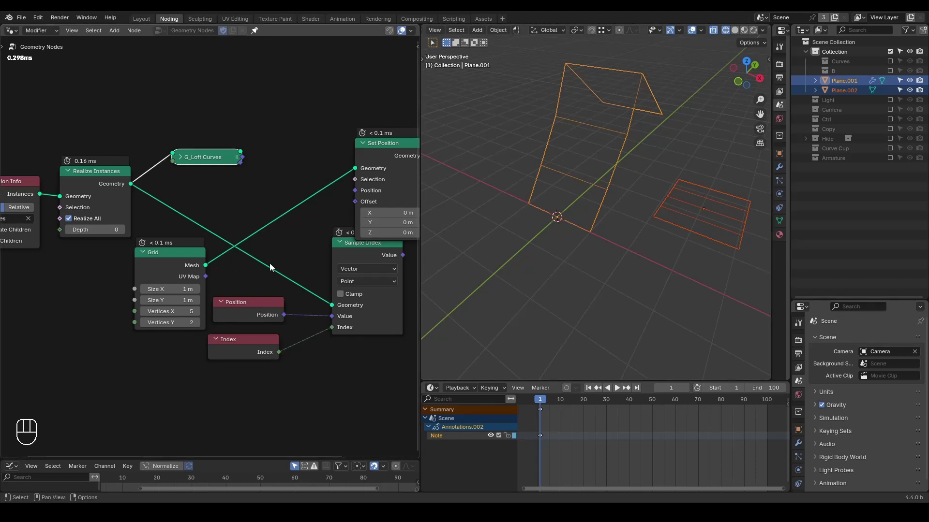
Rearrange the node tree by placing Grid above Sample Index and moving Set Position and Group Output farther along
middle_drag(270, 263, 210, 297)
middle_drag(662, 177, 632, 211)
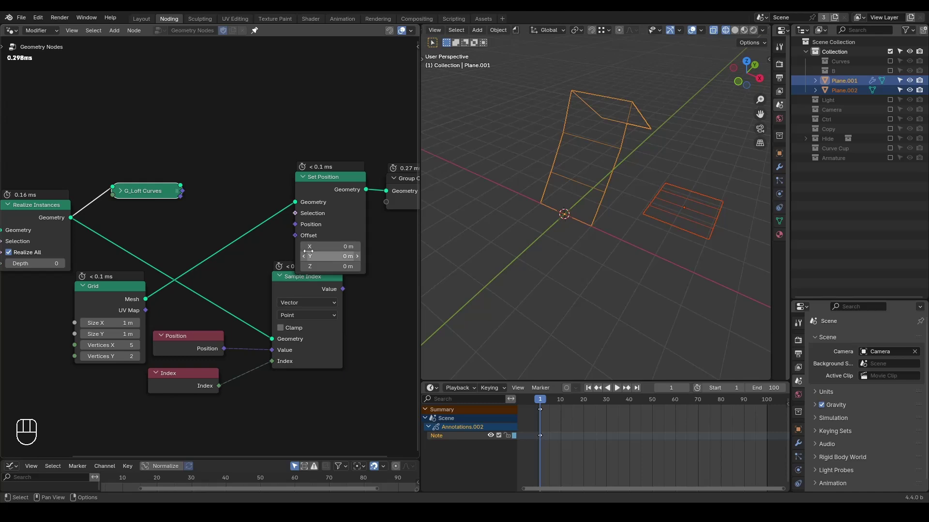
key(shift+ctrl+alt+q)
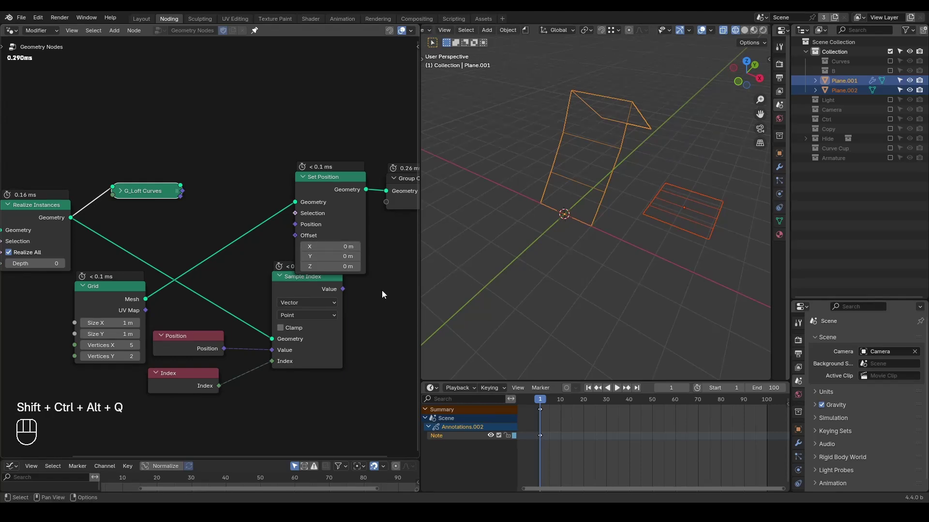
scroll(381, 290, down, 3)
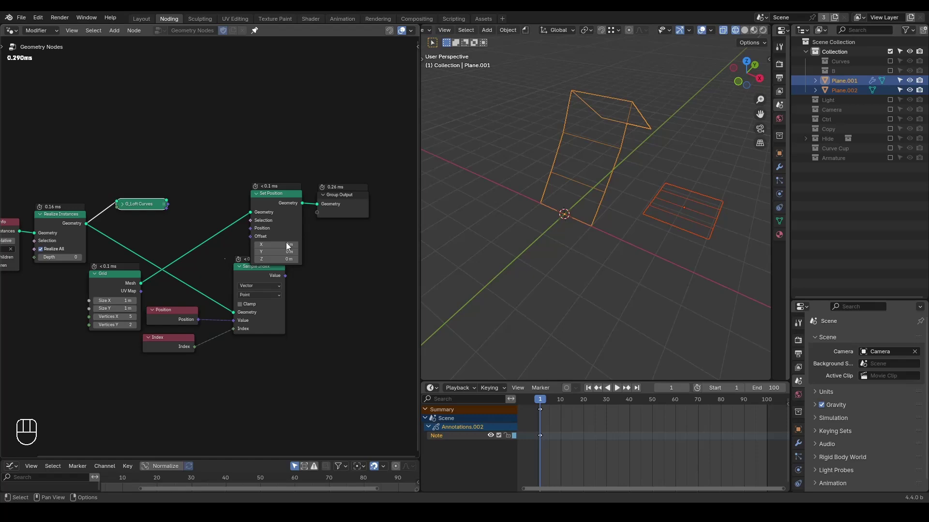
drag(117, 276, 213, 197)
drag(358, 152, 271, 236)
key(g)
click(350, 232)
click(275, 241)
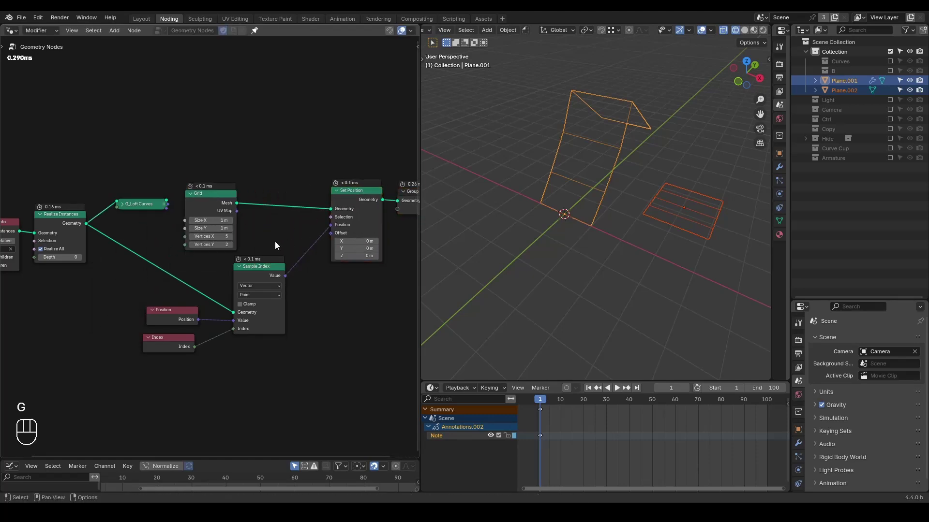
Underline the Grid node's Vertices Y setting with an annotation stroke
scroll(205, 286, up, 3)
key(d)
drag(223, 243, 266, 240)
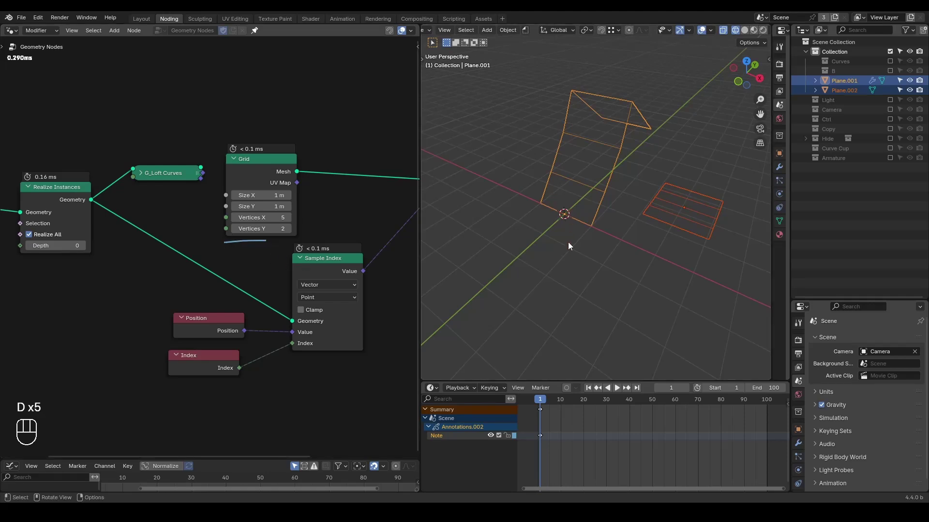
Insert a Resample Curve node between Realize Instances and Sample Index
key(ctrl+a)
text(resample)
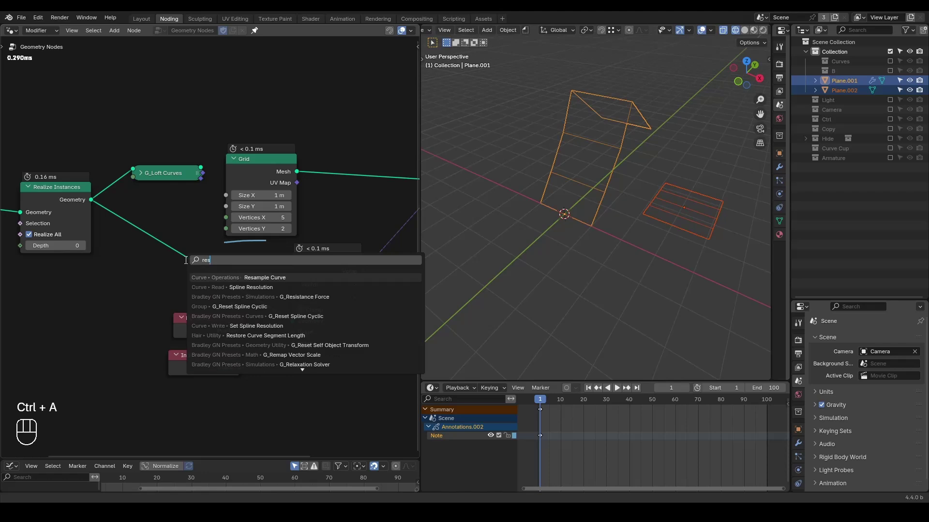
key(Return)
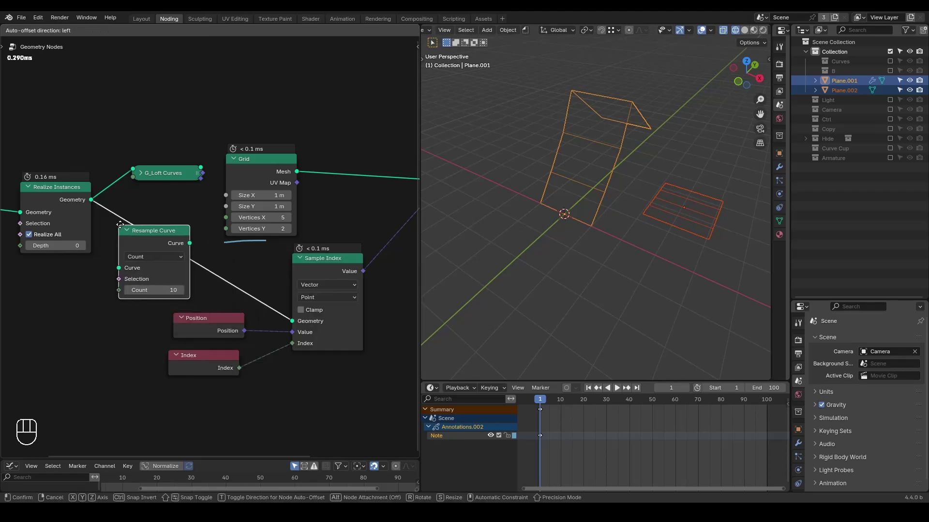
click(127, 223)
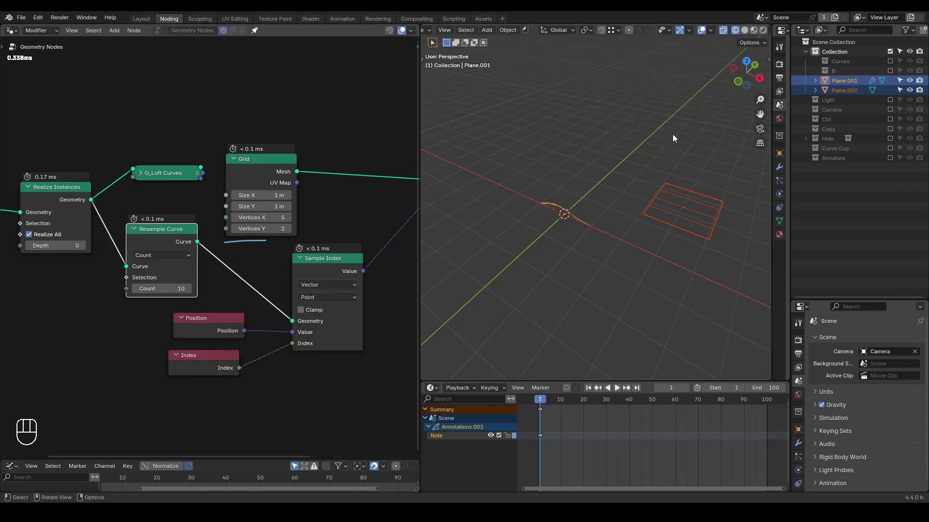
Preview the resampled curves in a Viewer, draw annotation arrows above the first curve, and remove the Viewer
ctrl+shift+click(171, 240)
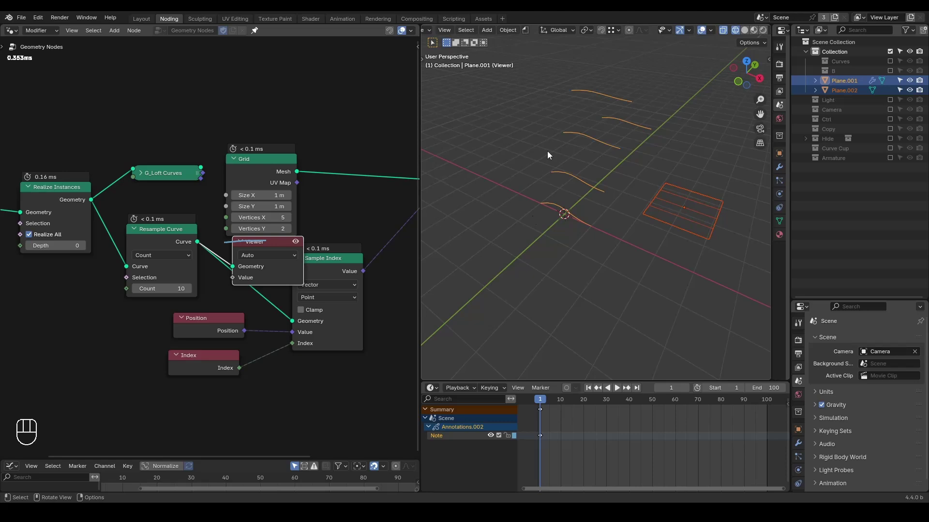
scroll(561, 207, up, 3)
key(d)
mouse_move(513, 198)
mouse_down()
mouse_move(518, 163)
mouse_move(530, 162)
mouse_move(526, 181)
mouse_move(554, 171)
mouse_move(562, 189)
mouse_up()
key(x)
Drive both the Resample Curve count and the Grid's Vertices Y from one Integer node with value 10
drag(126, 289, 88, 337)
text(integer)
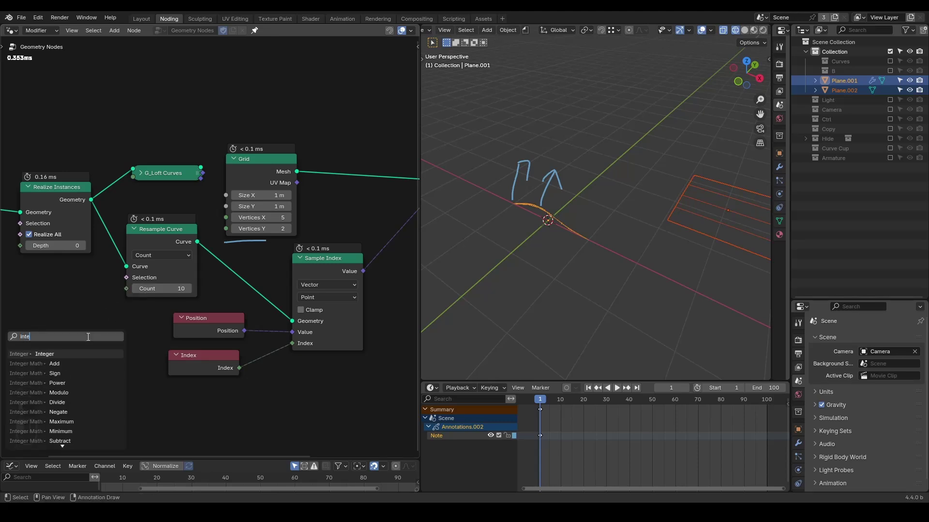
key(Return)
click(87, 330)
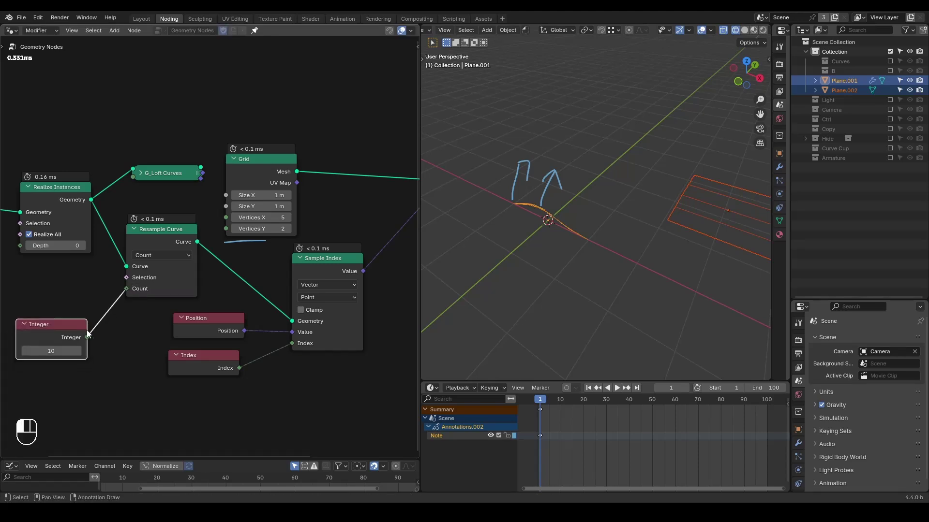
drag(87, 337, 222, 237)
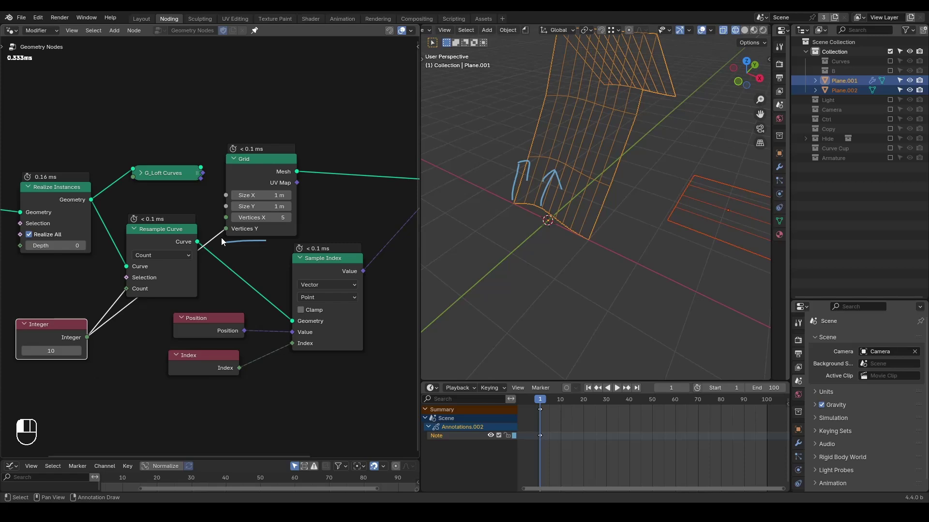
Set the Integer node driving the Resample Curve count and Grid Vertices Y to 11
scroll(542, 168, down, 2)
mouse_move(550, 168)
right_down()
mouse_move(549, 231)
mouse_move(575, 172)
right_up()
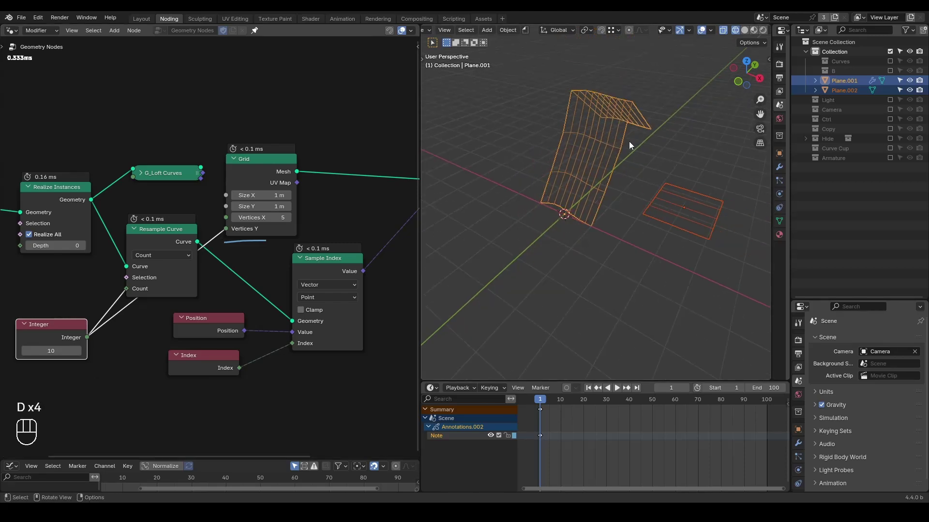
mouse_move(62, 352)
shift+mouse_down()
mouse_move(48, 351)
mouse_move(61, 352)
shift+mouse_up()
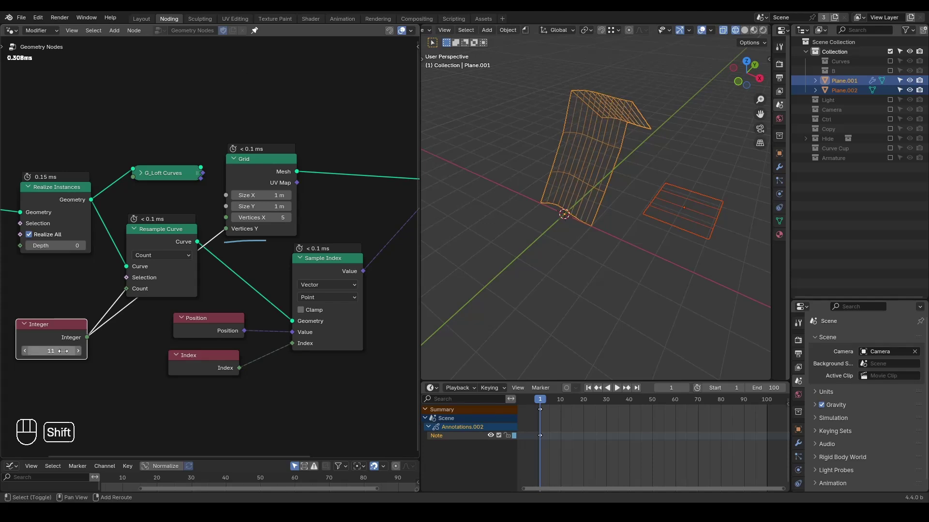
shift+middle_drag(593, 178, 602, 206)
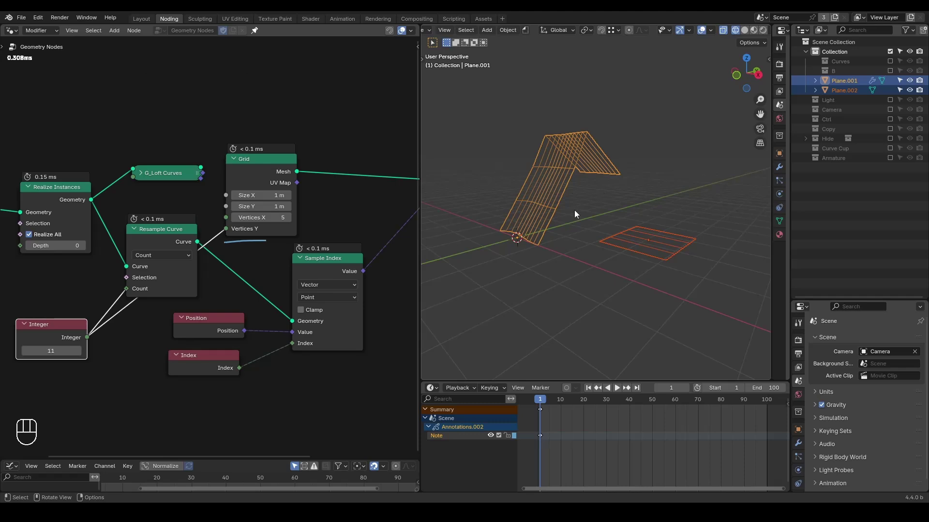
Move the Grid node up and away from Resample Curve, and draw an annotation stroke beside its Vertices X setting
scroll(288, 199, down, 1)
mouse_move(266, 179)
mouse_down()
mouse_move(321, 168)
mouse_move(317, 156)
mouse_up()
key(d)
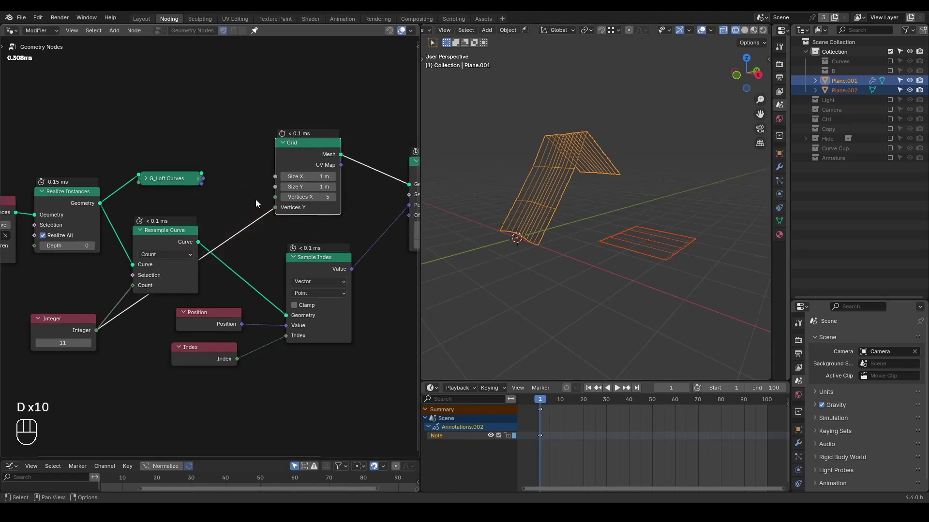
drag(264, 194, 240, 179)
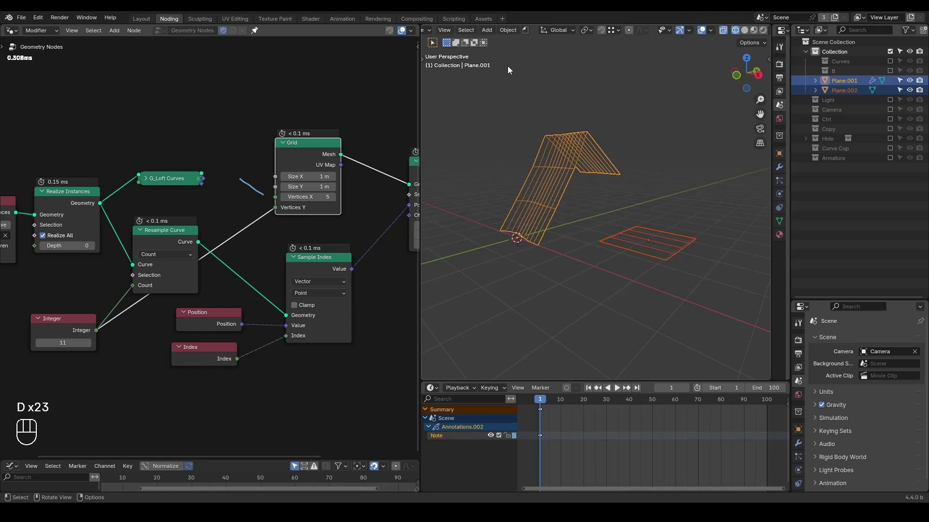
Enable the Curves collection, duplicate BézierCurve.004, move the copy below the loft's end, and draw an annotation arrow pointing at it
click(890, 61)
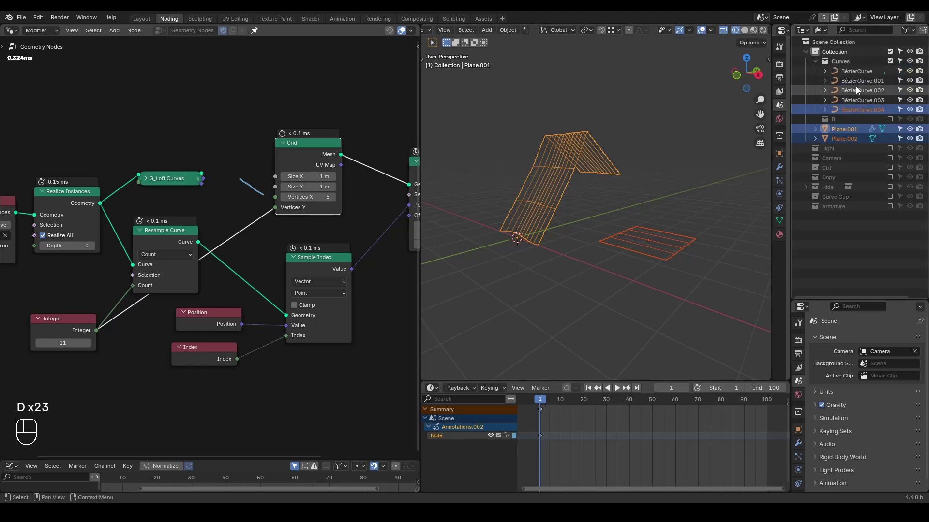
click(854, 109)
key(shift+d)
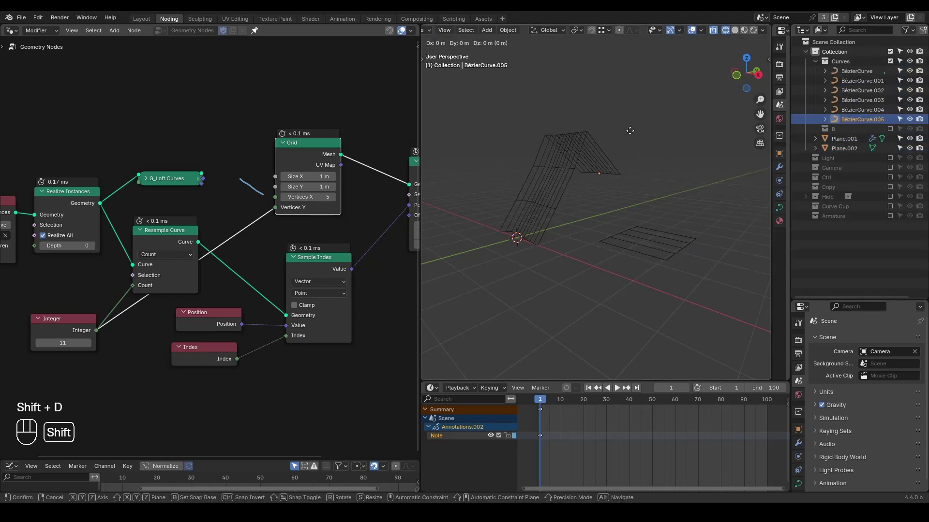
right_click(631, 135)
key(g)
click(634, 169)
mouse_move(604, 179)
mouse_down()
mouse_move(600, 195)
mouse_move(629, 184)
mouse_up()
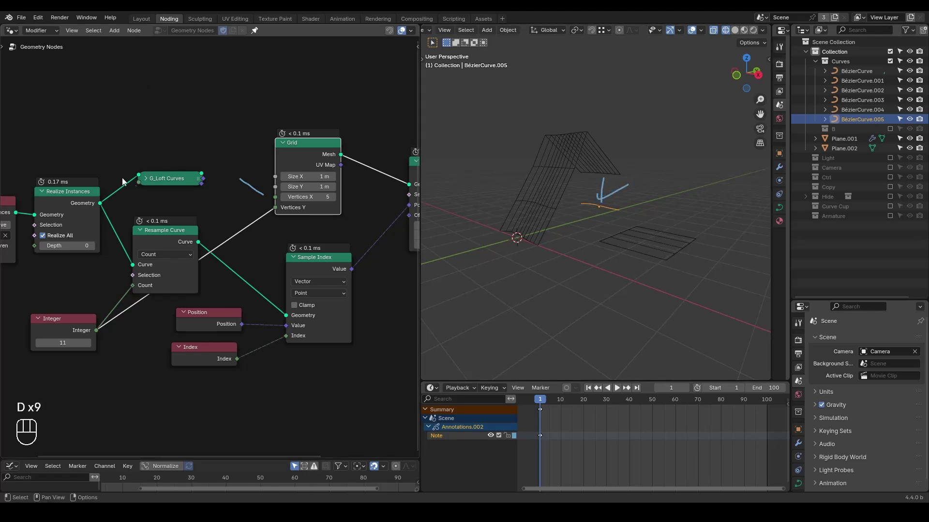
Move the G_Loft Curves node up out of the way and add a Domain Size node beside the Grid node
click(148, 179)
drag(161, 184, 162, 67)
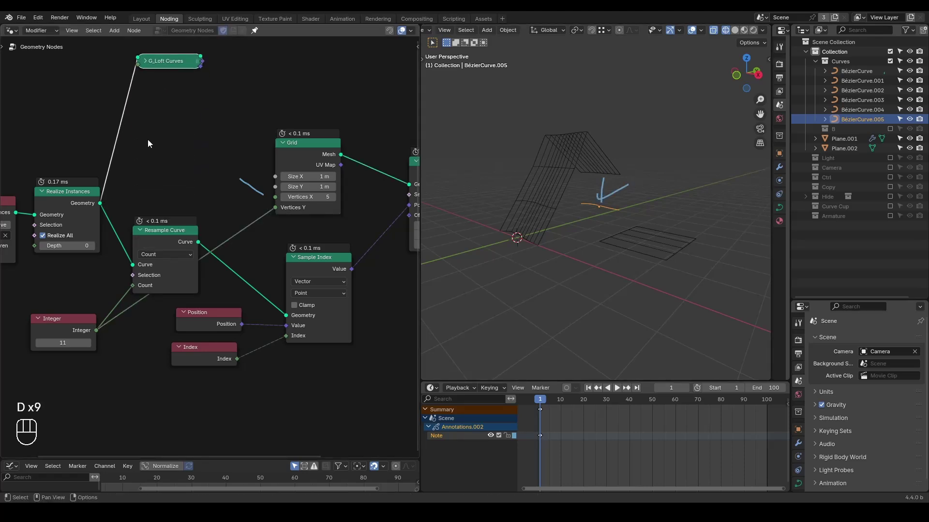
key(ctrl+a)
text(domain)
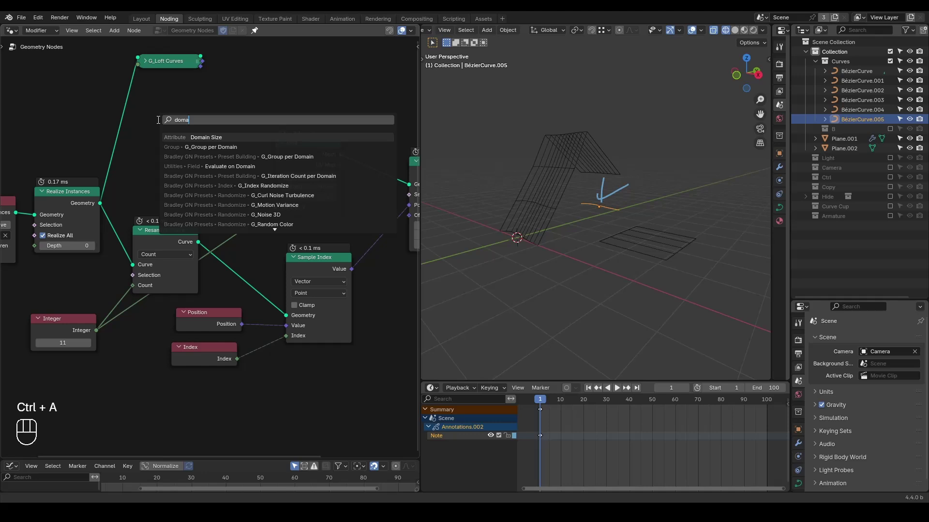
key(Return)
click(158, 121)
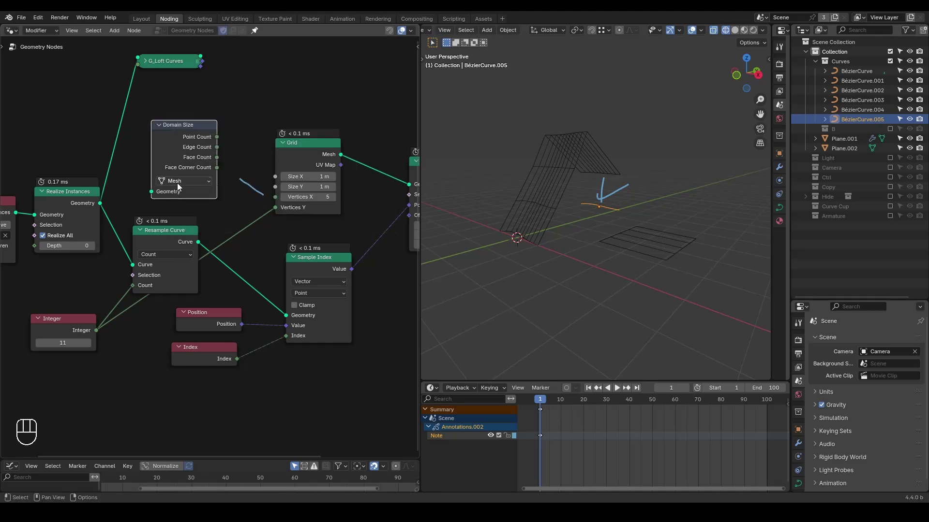
Set Domain Size to Curve, feed it the Realize Instances geometry, and connect Spline Count to the Grid's Vertices X
click(177, 183)
click(178, 225)
drag(99, 203, 151, 171)
drag(216, 147, 277, 199)
key(d)
right_drag(220, 194, 323, 177)
Duplicate BézierCurve.005 twice, moving the first copy along global Y and the second one above it to extend the loft
click(866, 120)
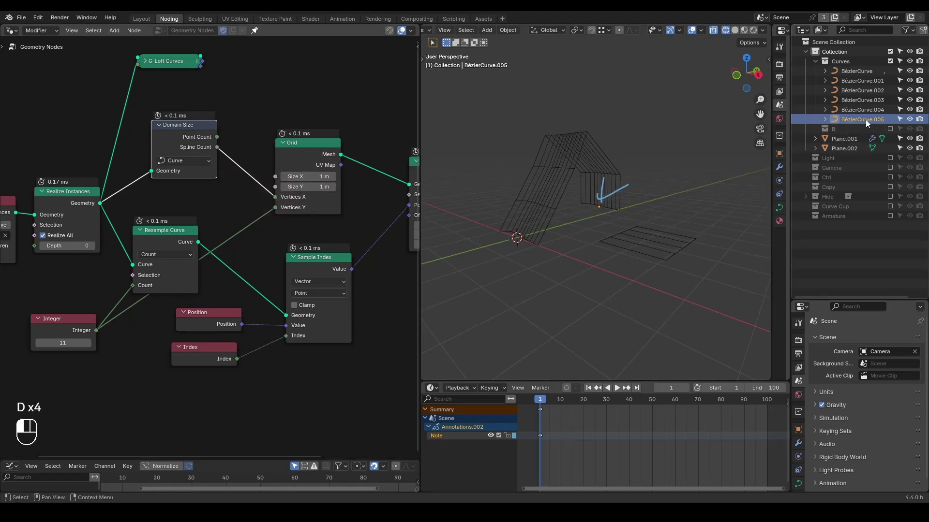
key(shift+d)
key(g)
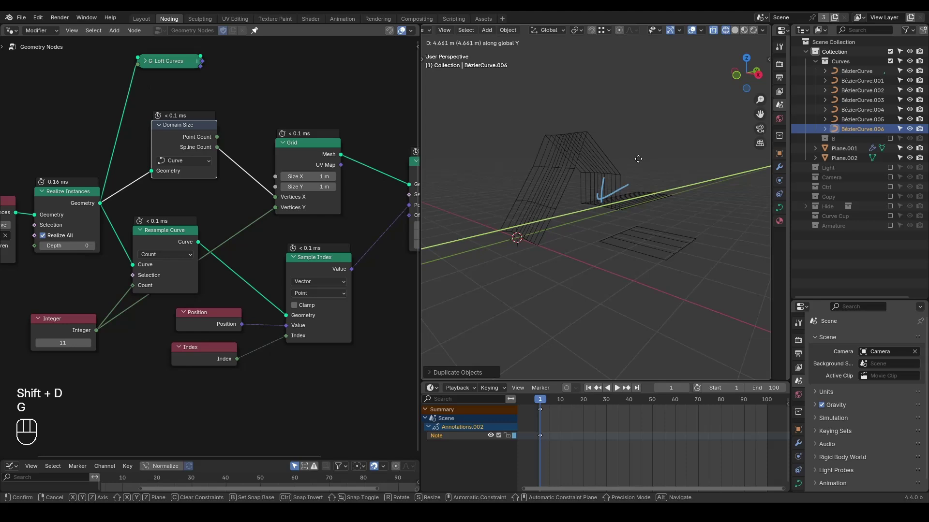
click(656, 181)
key(shift+d)
key(g)
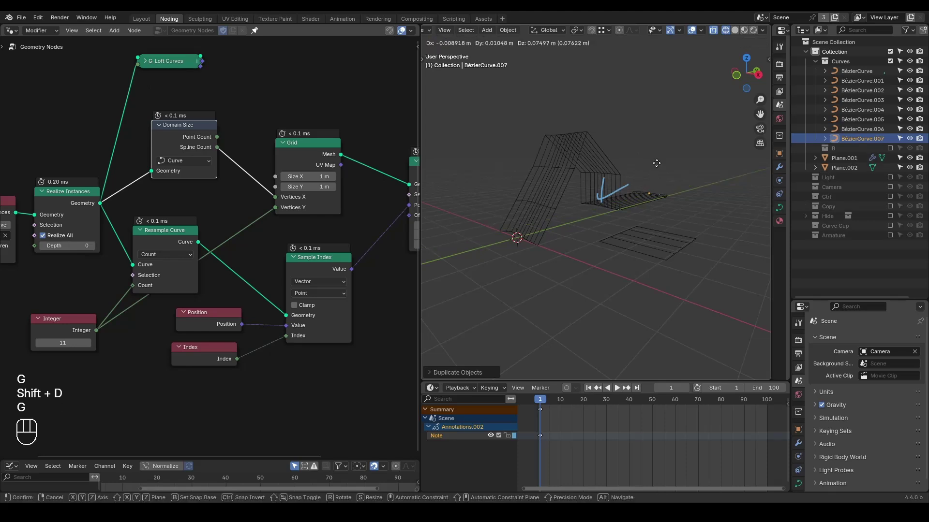
click(671, 152)
middle_drag(671, 152, 601, 123)
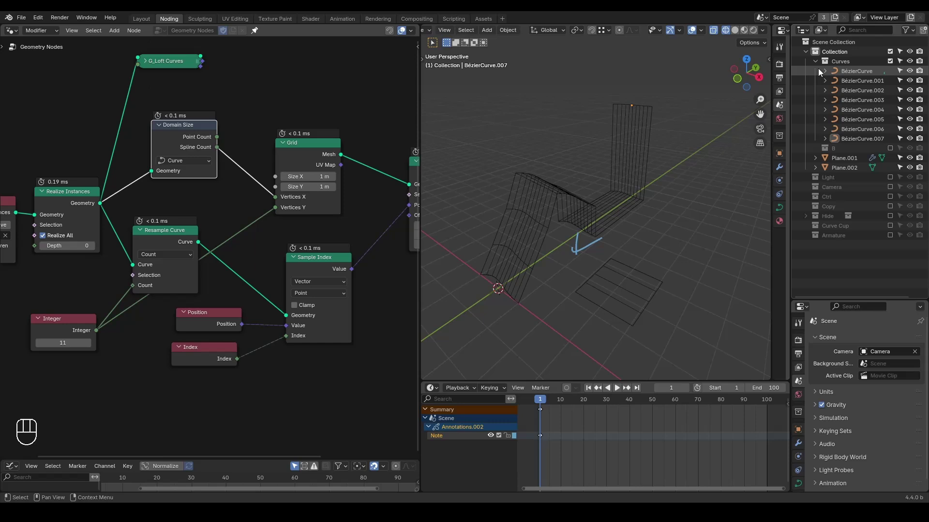
Add a Path curve to the Curves collection and raise it along Z above the other curves
click(840, 61)
key(shift+a)
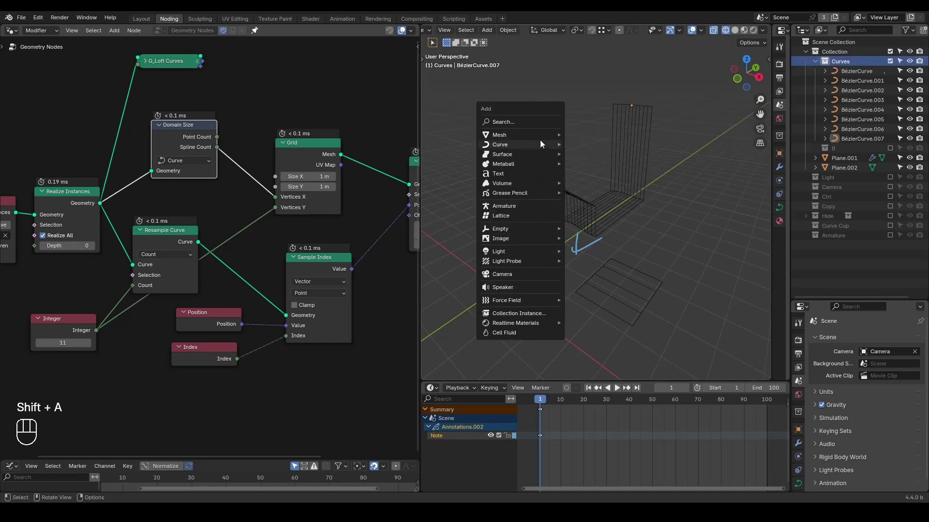
mouse_move(540, 142)
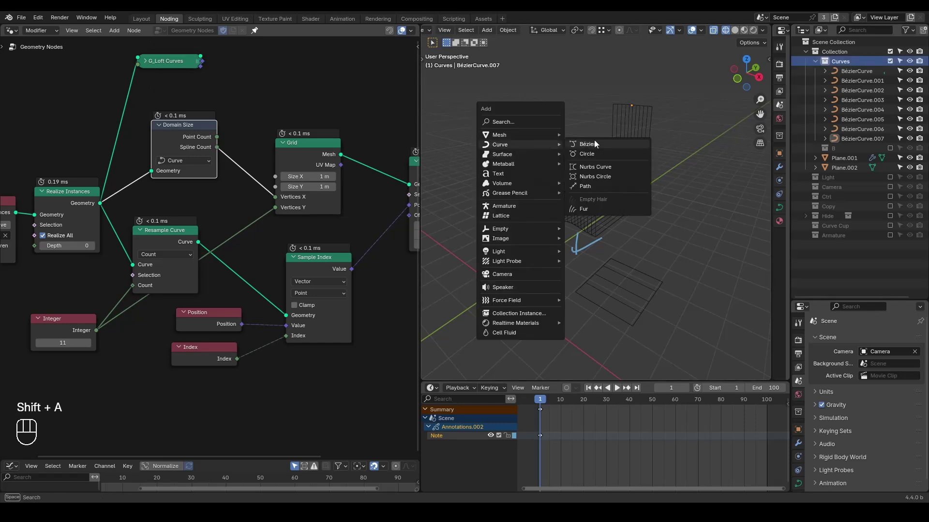
click(603, 186)
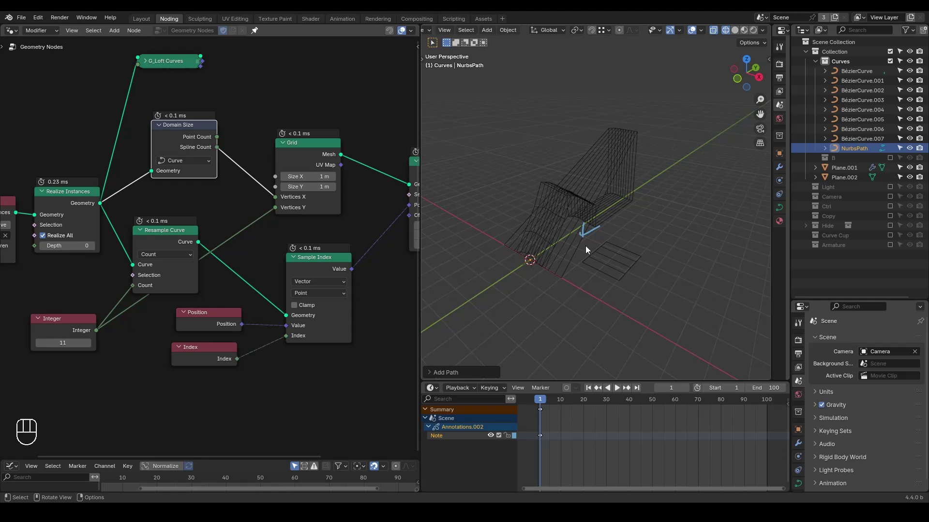
key(g)
key(z)
click(594, 62)
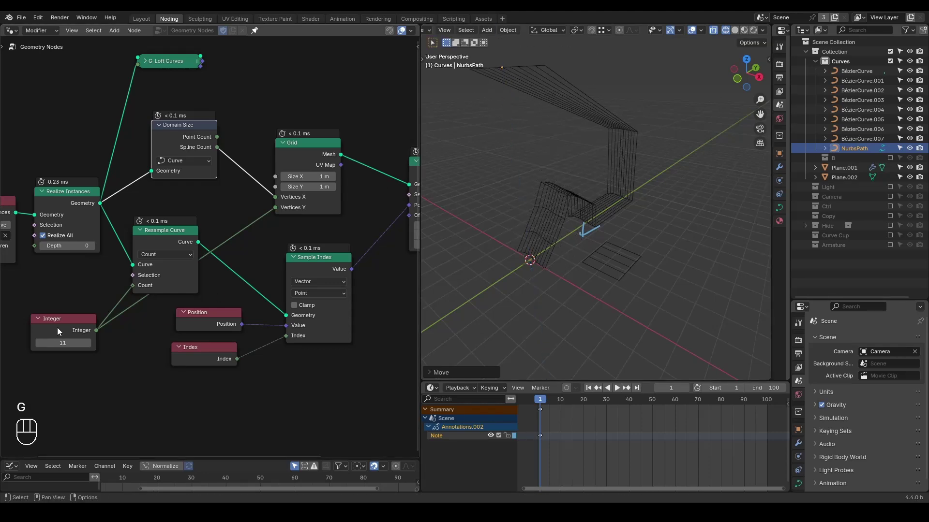
Move the path about 13.2 m along global Y to sit beyond the last Bézier curve
middle_drag(581, 124, 597, 111)
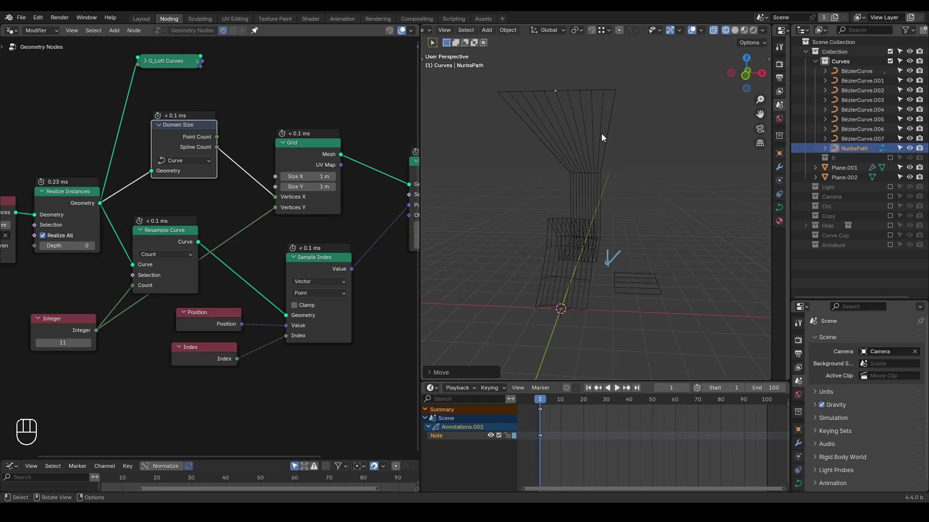
middle_drag(601, 137, 578, 181)
key(g)
key(y)
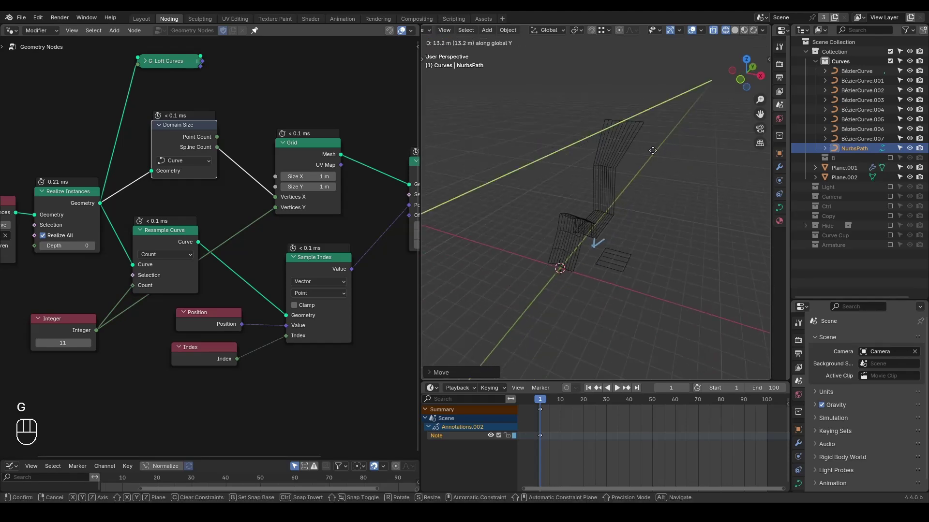
click(653, 150)
Preview the Grid's mesh together with its UV Map output in a Viewer node
middle_drag(344, 186, 257, 222)
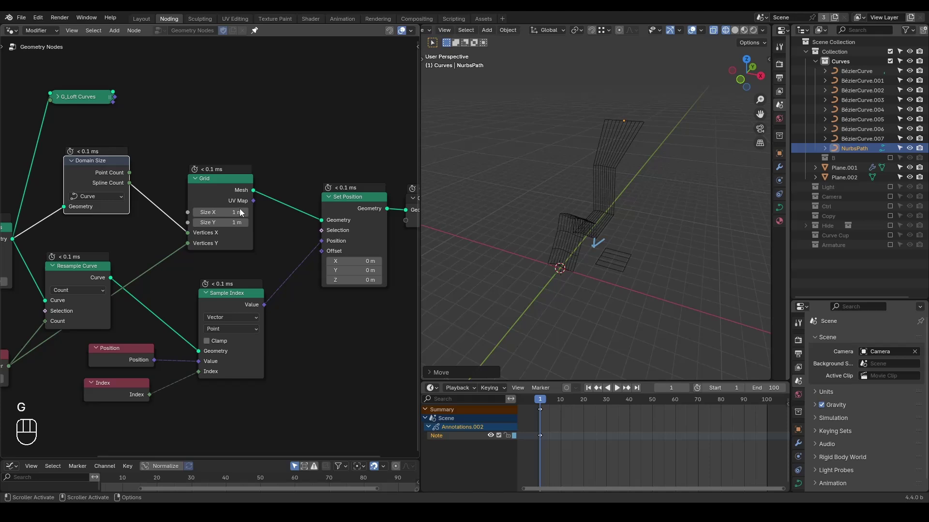
ctrl+shift+click(225, 189)
ctrl+shift+click(233, 202)
Turn off the Viewer Node attribute text in the viewport overlays, keeping the UV colors on the grid
middle_drag(555, 253, 591, 239)
click(692, 30)
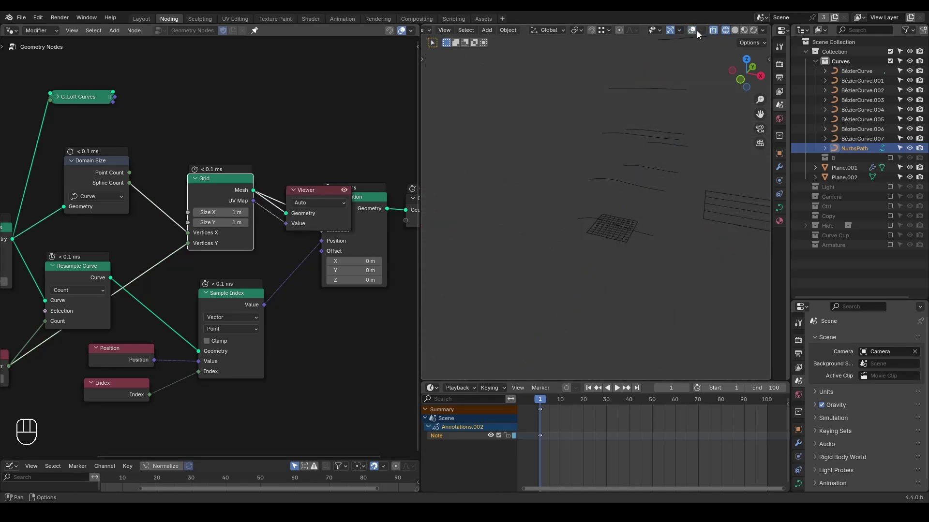
click(700, 30)
click(695, 29)
click(701, 30)
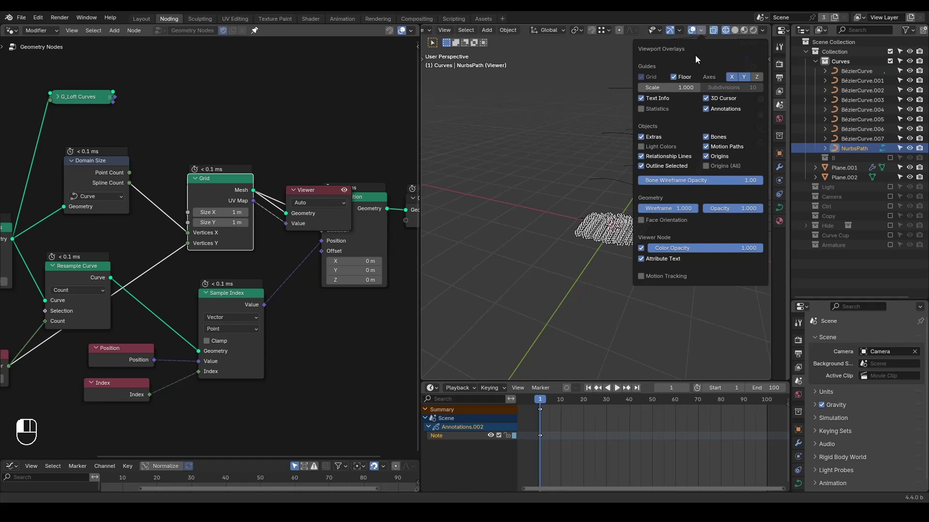
click(675, 259)
shift+middle_drag(615, 226, 588, 252)
scroll(571, 233, up, 4)
Move the Group Output node farther along the tree and preview the Set Position geometry with the Grid's UV Map
middle_drag(221, 222, 155, 213)
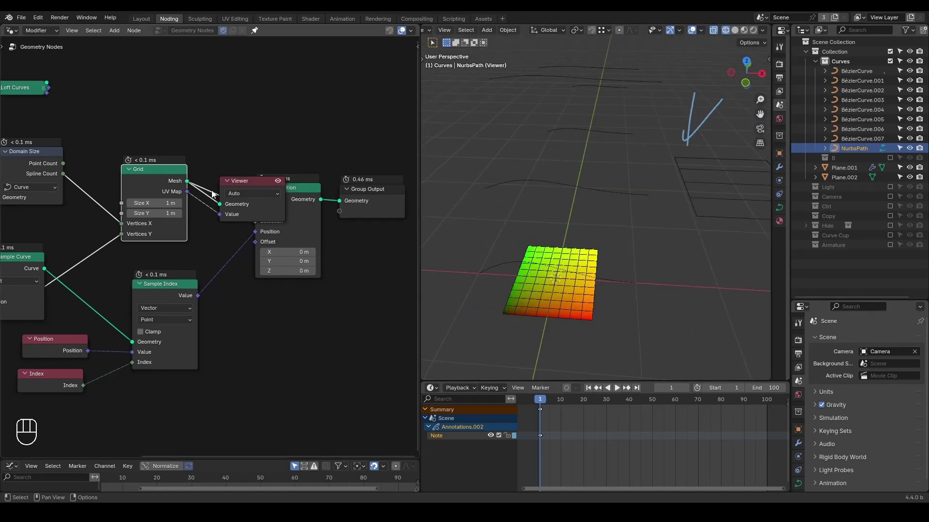
drag(362, 191, 443, 193)
ctrl+shift+click(315, 195)
shift+middle_drag(616, 198, 599, 253)
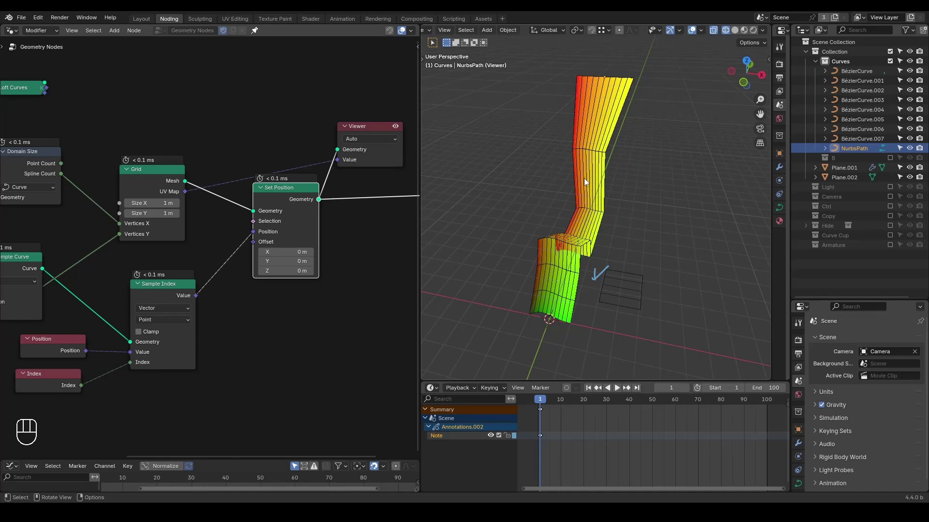
Expand the G_Loft Curves node and select all the lofting nodes from Integer and Domain Size through Set Position
scroll(205, 201, down, 2)
scroll(205, 201, down, 1)
middle_drag(181, 180, 231, 159)
click(121, 124)
key(h)
drag(327, 151, 110, 330)
shift+drag(105, 279, 42, 330)
middle_drag(188, 178, 170, 232)
scroll(170, 231, up, 2)
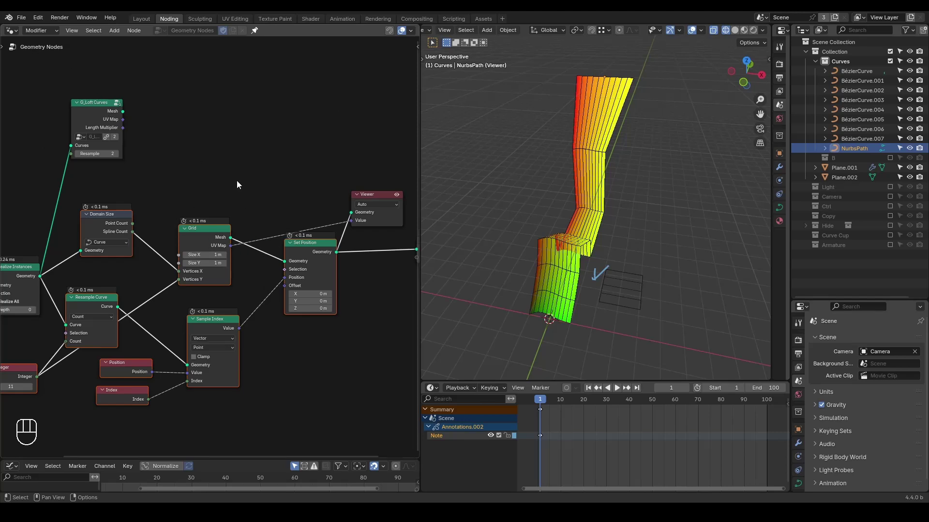
scroll(263, 214, down, 1)
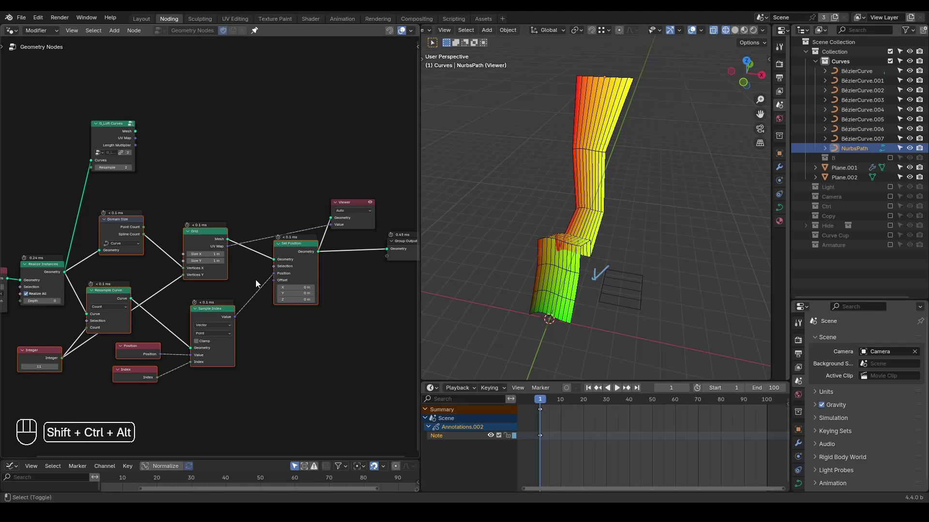
key(shift+ctrl+alt+q)
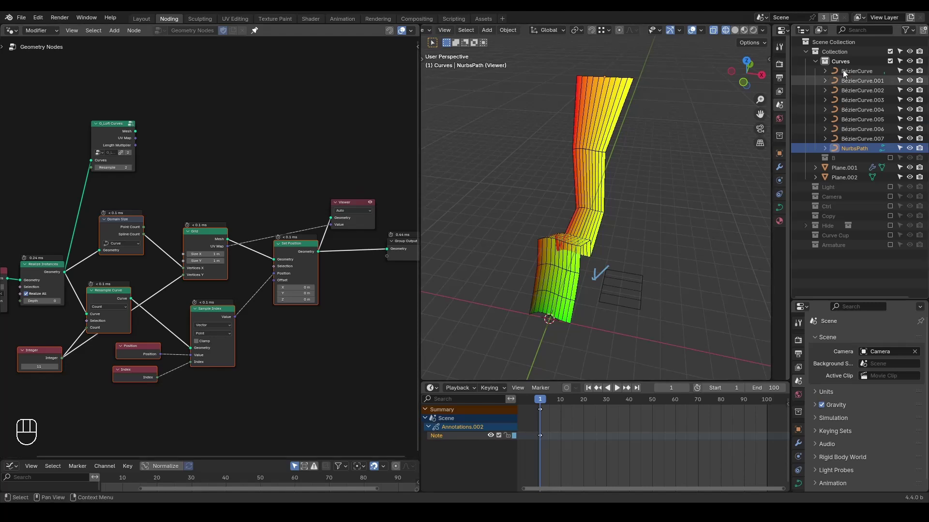
Exclude the main Collection, enable the Armature collection, and display the knight with Solid shading
click(890, 52)
click(890, 139)
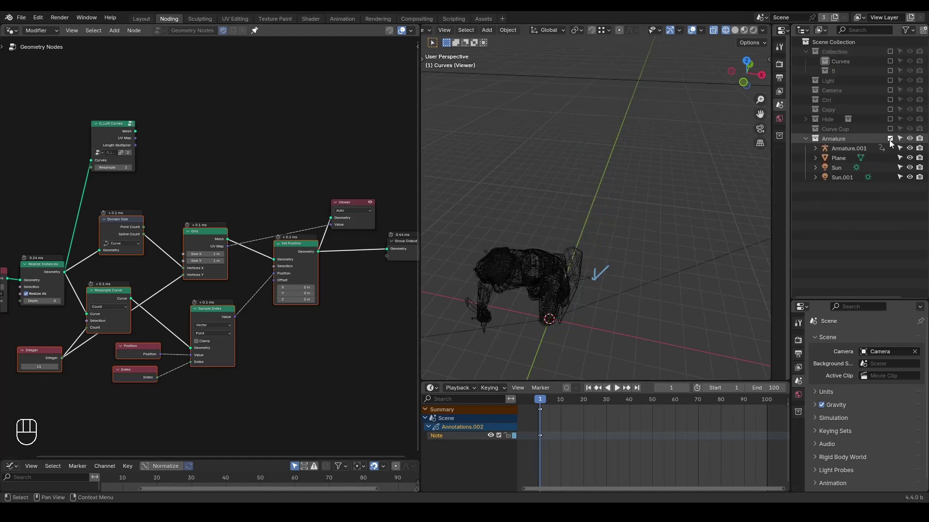
middle_drag(567, 230, 657, 216)
key(z)
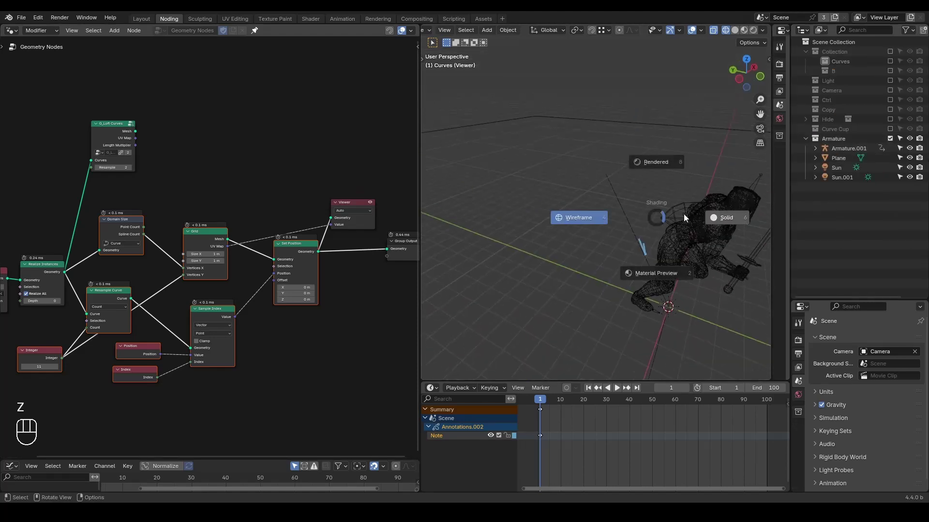
click(694, 220)
Play the knight's sword animation and stop it at frame 88
mouse_move(705, 233)
shift+middle_down()
mouse_move(592, 208)
mouse_move(671, 207)
mouse_move(627, 219)
shift+middle_up()
scroll(570, 210, down, 3)
scroll(532, 246, up, 3)
key(d)
key(d)
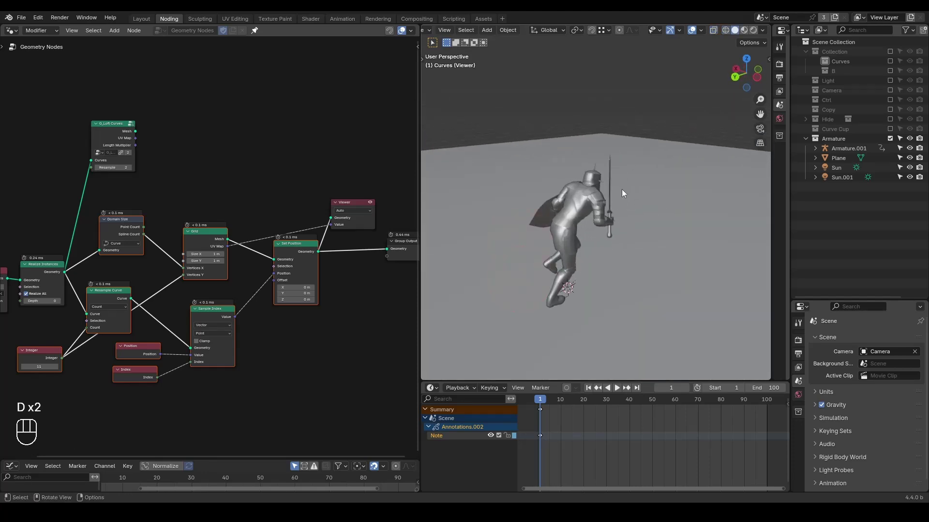
key(space)
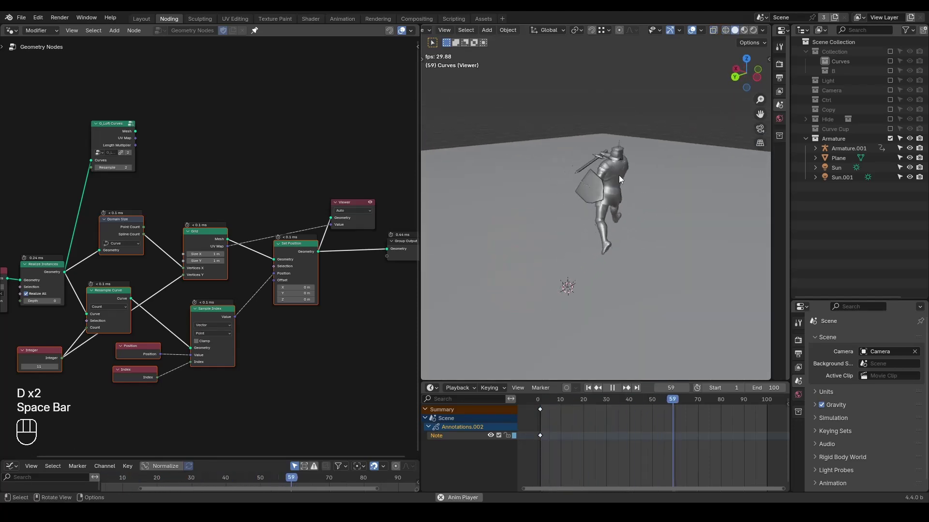
key(space)
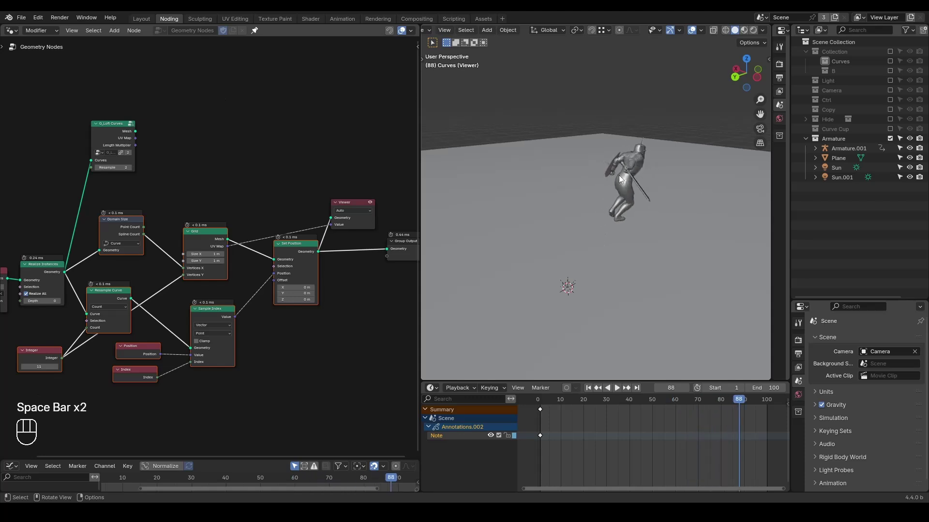
key(shift+space)
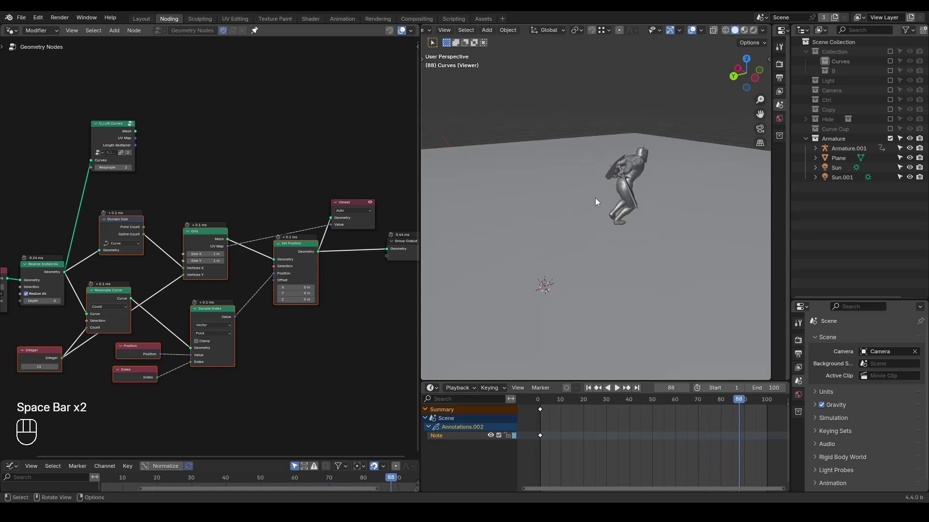
Replay the knight's sword animation and return to frame 1
key(space)
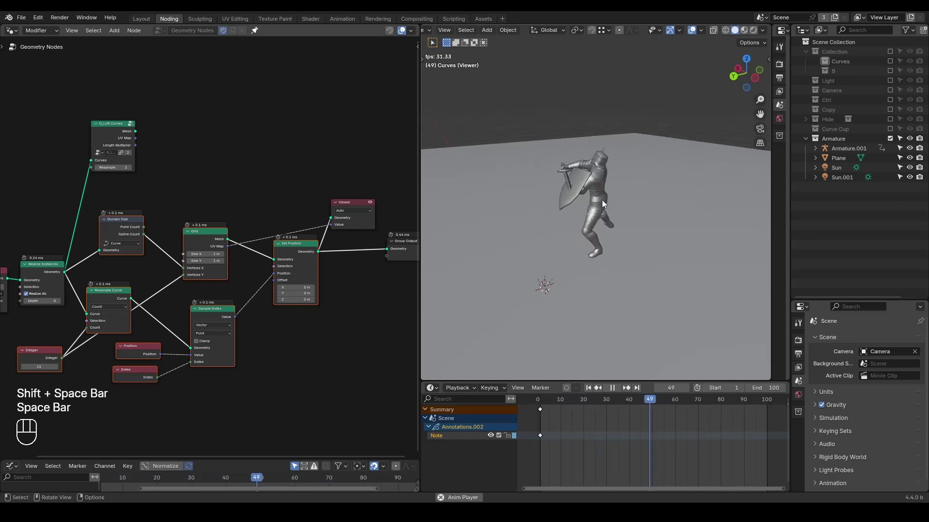
key(space)
middle_drag(189, 202, 230, 156)
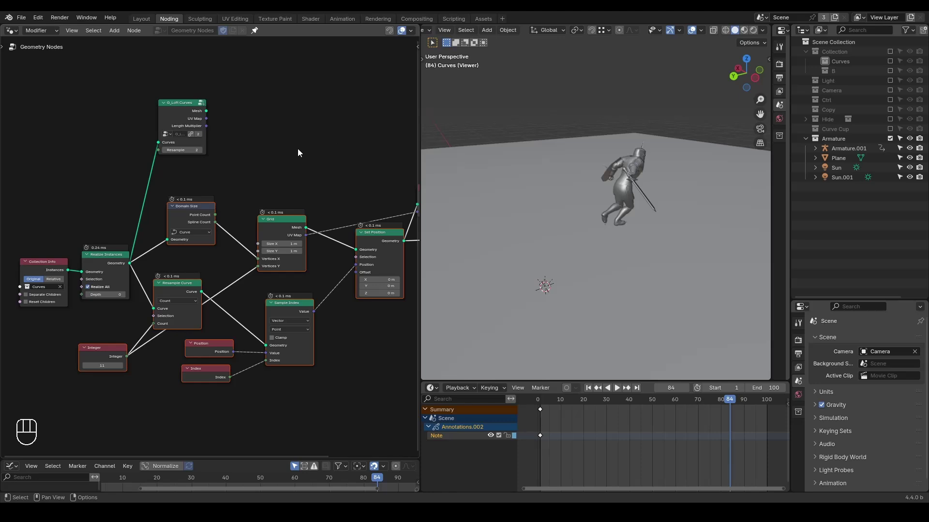
key(shift+space)
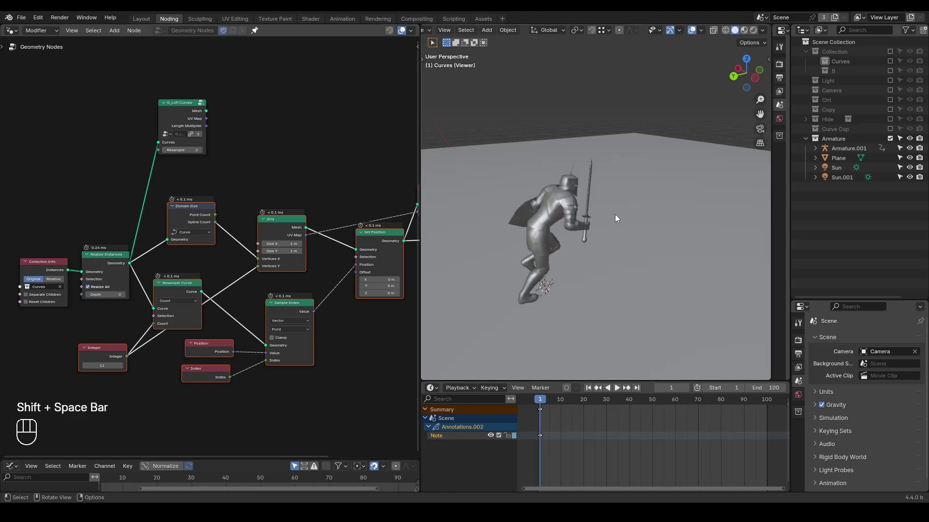
Delete the existing Blade Spline object from the knight's sword
click(584, 199)
click(586, 199)
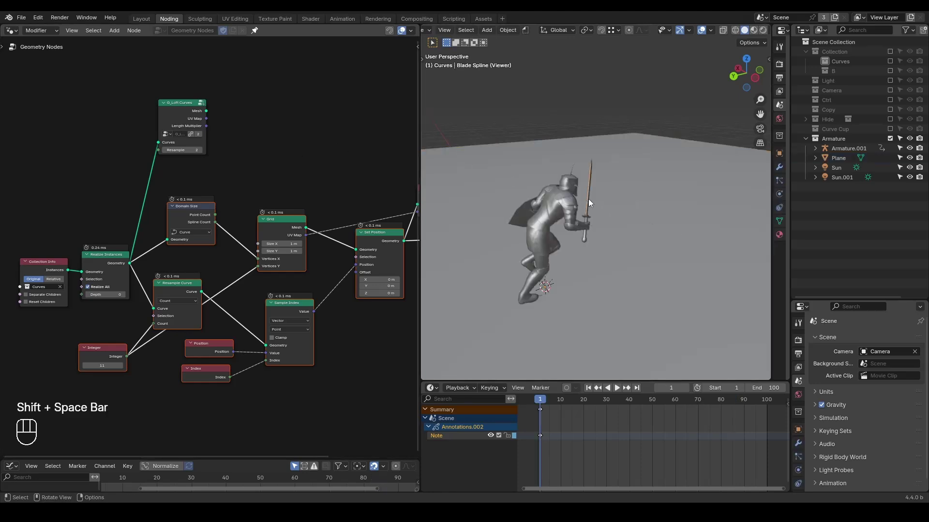
key(x)
click(574, 200)
scroll(578, 214, up, 4)
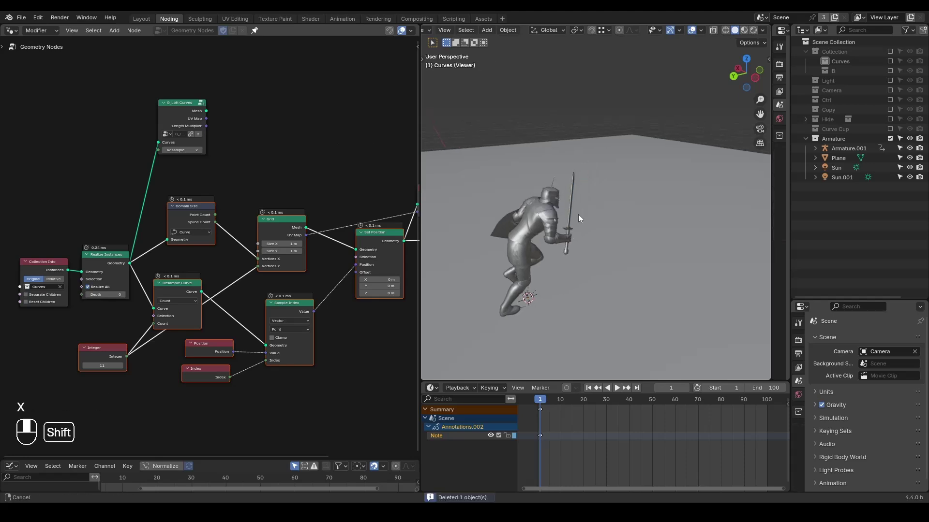
Open the knight's sword mesh for editing in edge select mode and select the edges running along the blade
click(549, 213)
click(551, 215)
middle_drag(556, 216, 548, 167)
scroll(562, 173, up, 2)
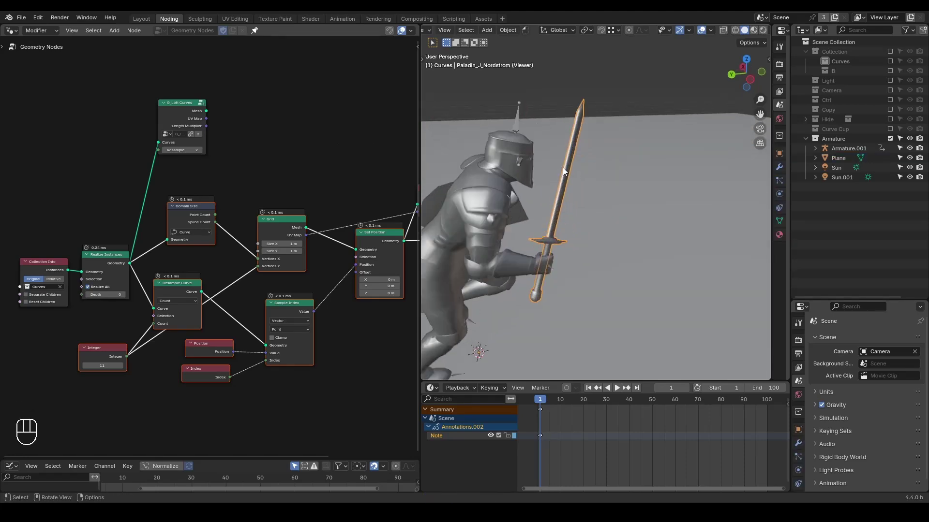
key(Tab)
scroll(568, 195, down, 2)
middle_drag(550, 209, 601, 218)
key(2)
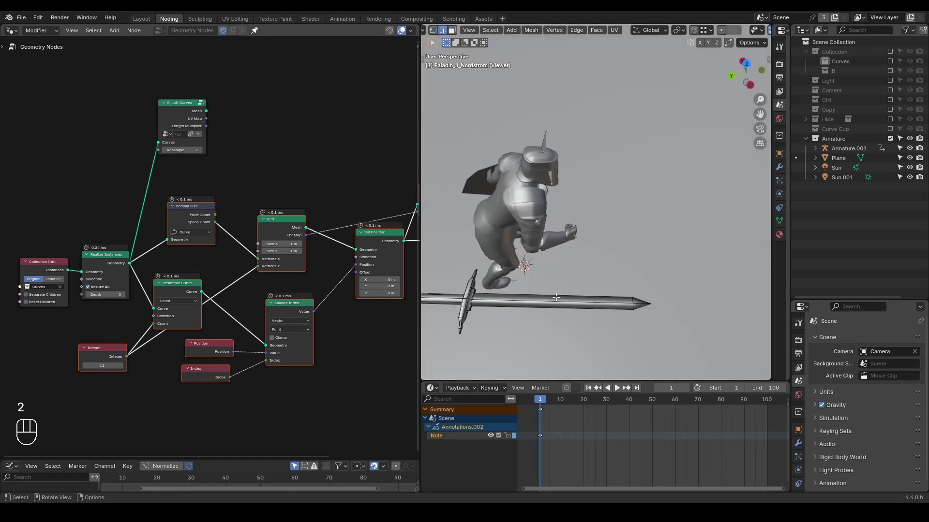
Duplicate the selected blade edges in place, separate the selection into its own object, and return to Object Mode
key(shift)
key(shift+d)
right_click(576, 189)
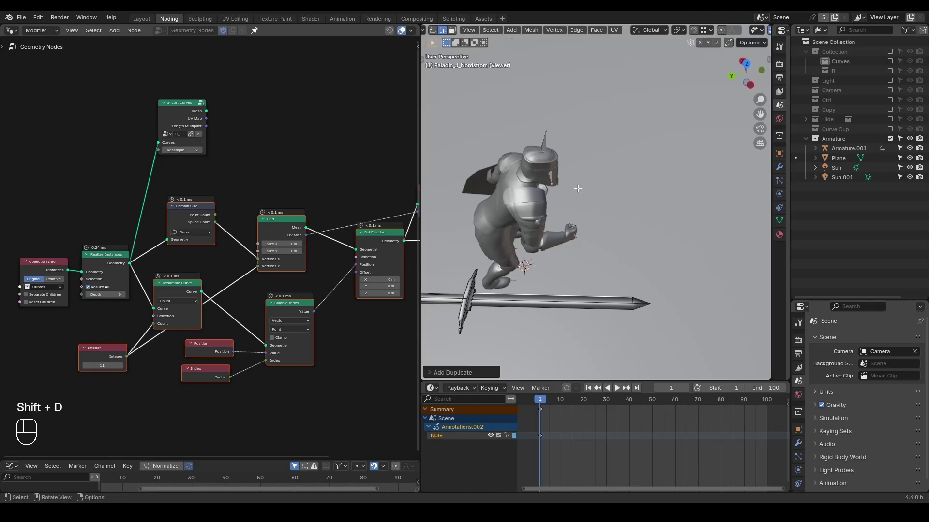
key(g)
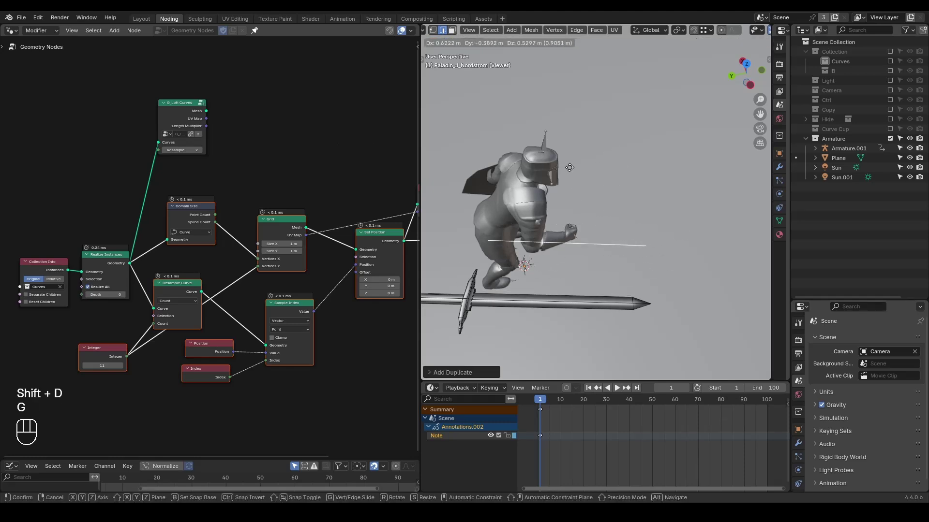
right_click(566, 215)
key(p)
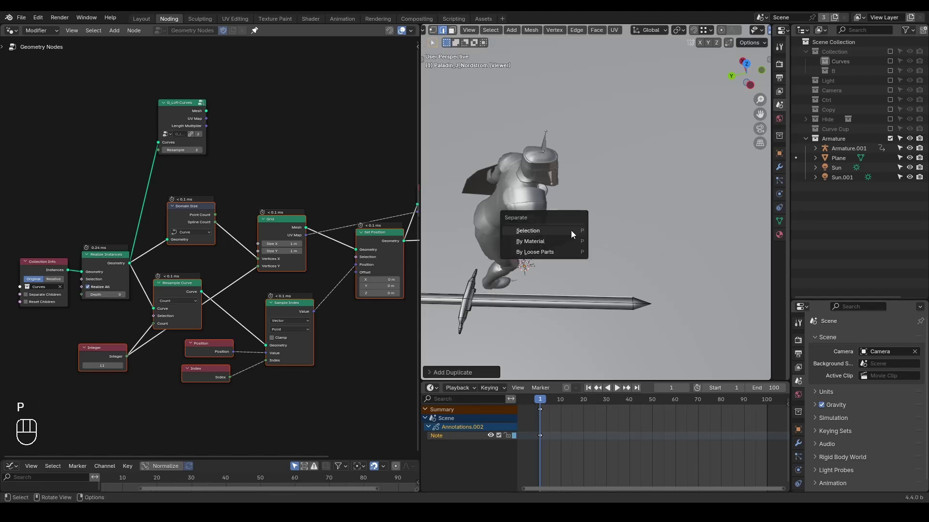
click(571, 231)
key(Tab)
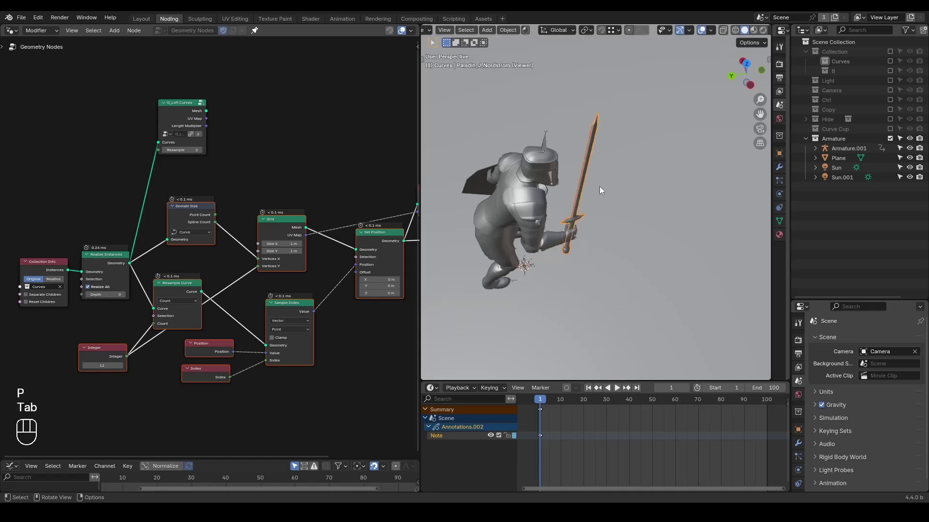
Expand Armature.001 and select only the separated blade edge object
shift+middle_drag(602, 179, 582, 205)
click(816, 149)
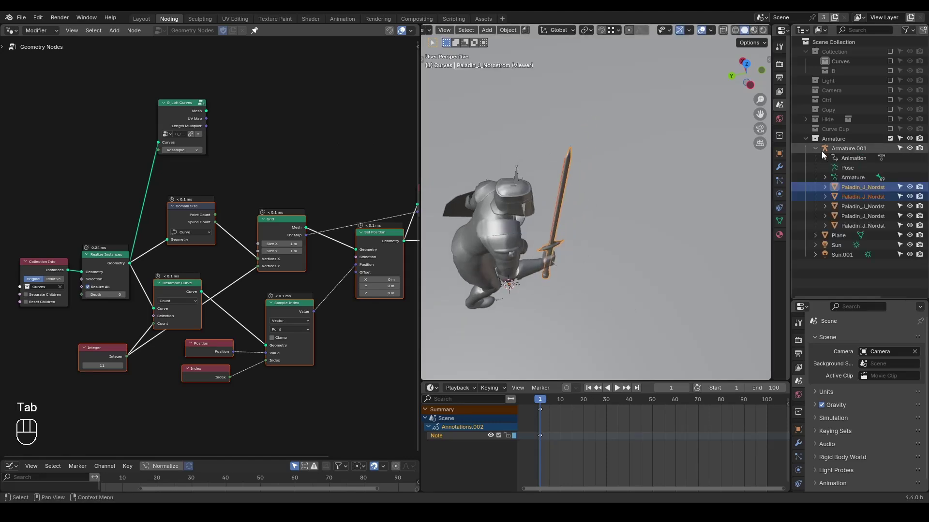
click(867, 199)
middle_drag(607, 242, 618, 207)
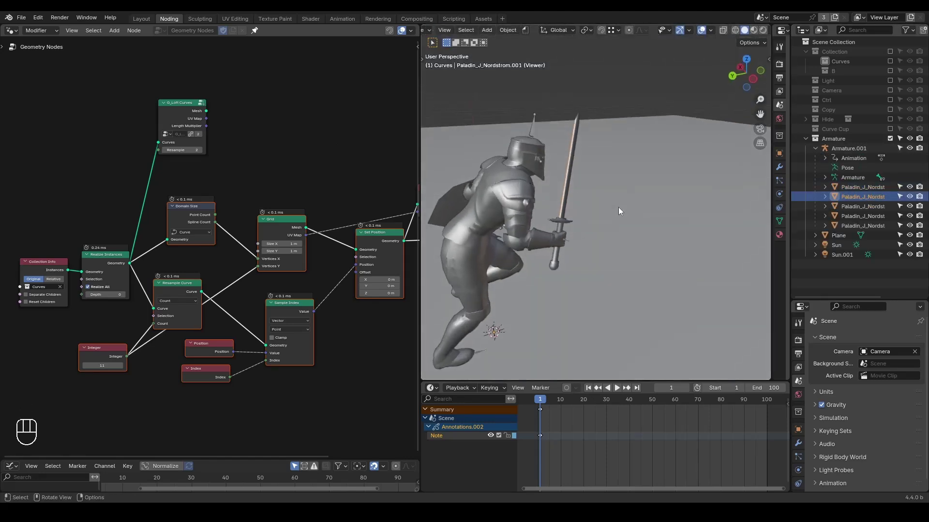
scroll(618, 207, up, 1)
key(Tab)
key(Tab)
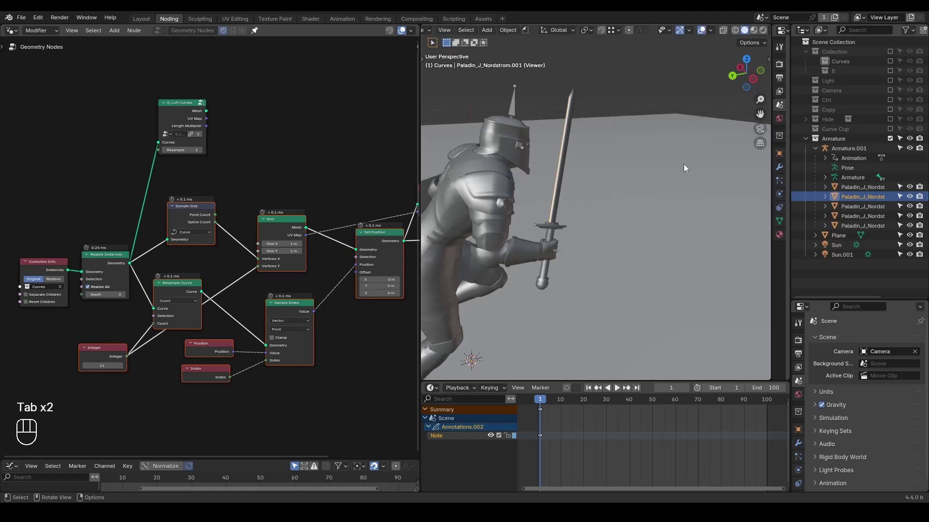
Rename the separated blade edge object as "Blade Trail Ref"
double_click(857, 197)
text(Bl)
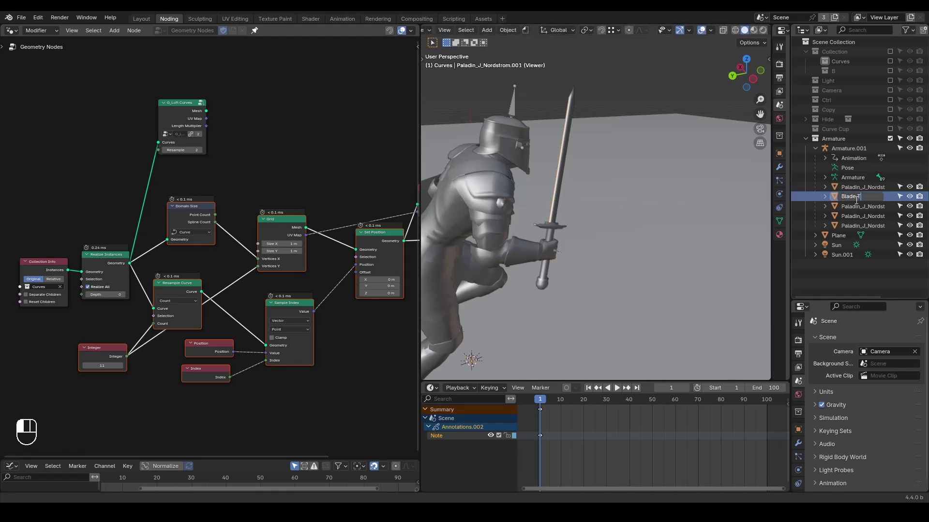
text(ade Trail Ref)
key(Return)
key(g)
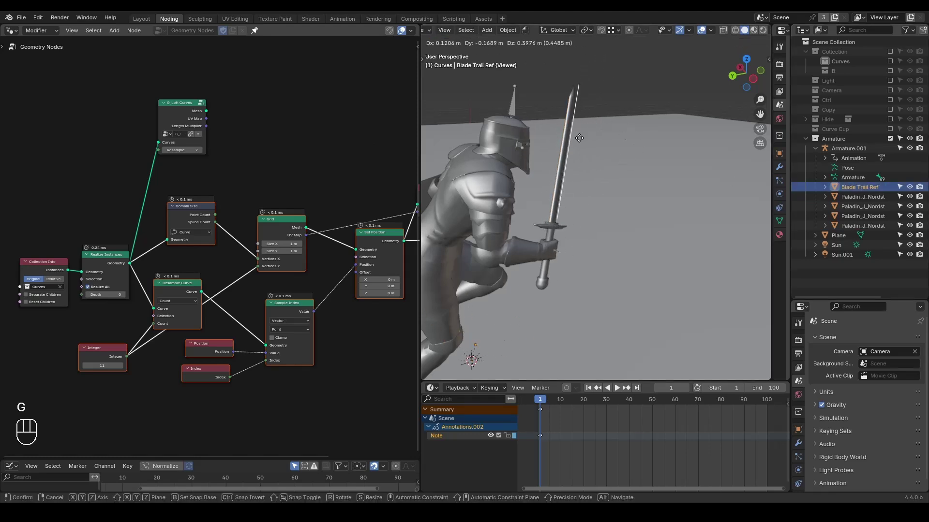
right_click(605, 144)
shift+middle_drag(594, 171, 608, 156)
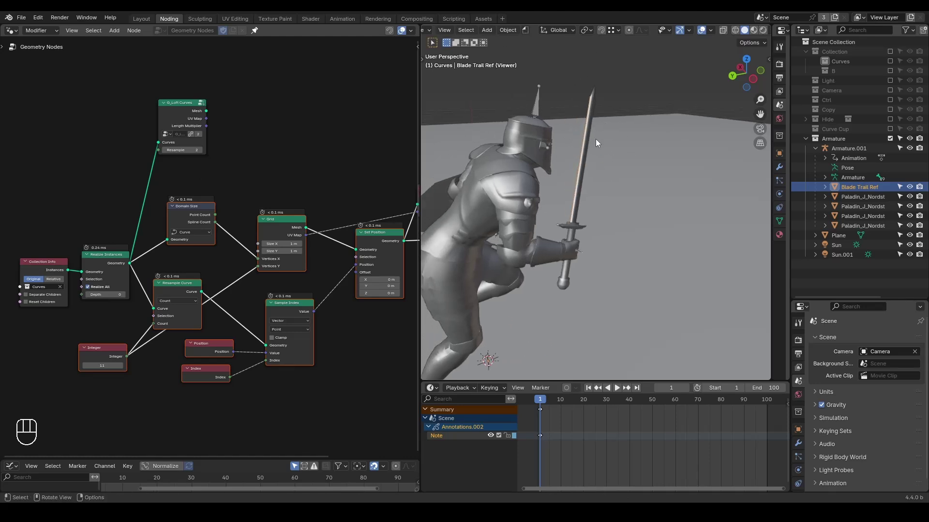
Make the Scene Collection active and add a plane mesh to it
key(ctrl+alt+shift+q)
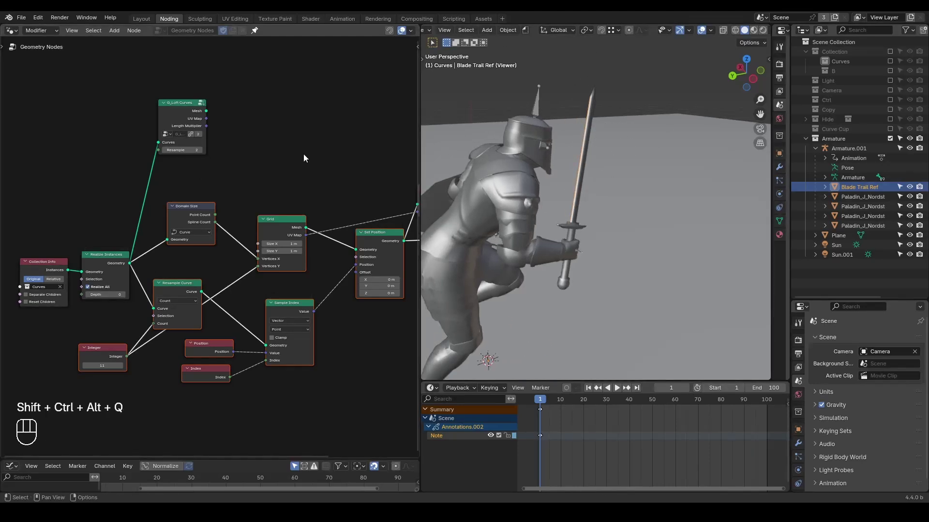
click(832, 42)
key(shift+a)
mouse_move(644, 147)
click(672, 147)
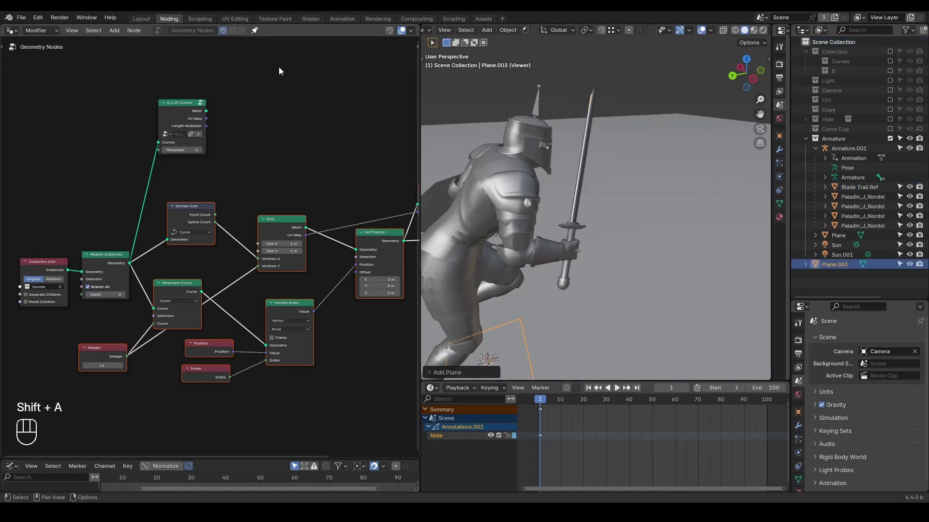
Create a geometry node tree on the new plane, protect it with a fake user, and name it "Blade Trail"
click(225, 31)
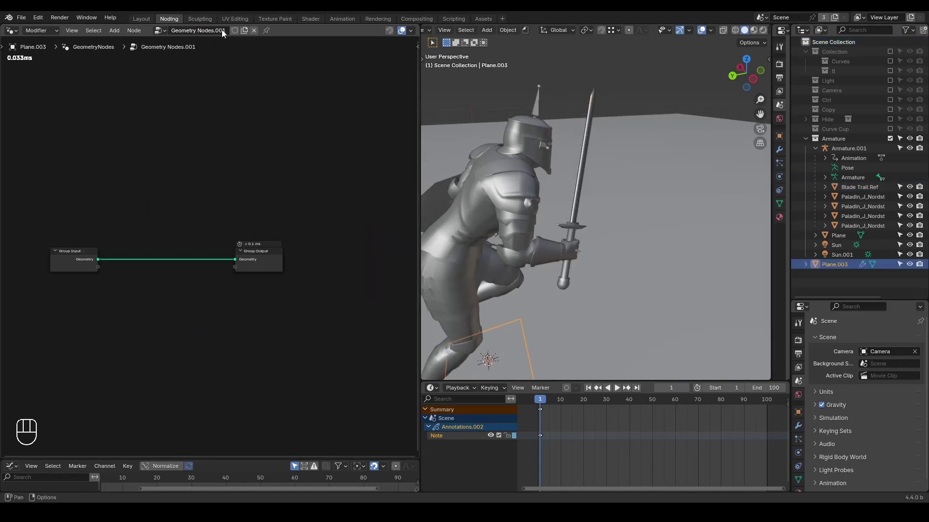
click(235, 31)
double_click(212, 31)
text(Blade Trai)
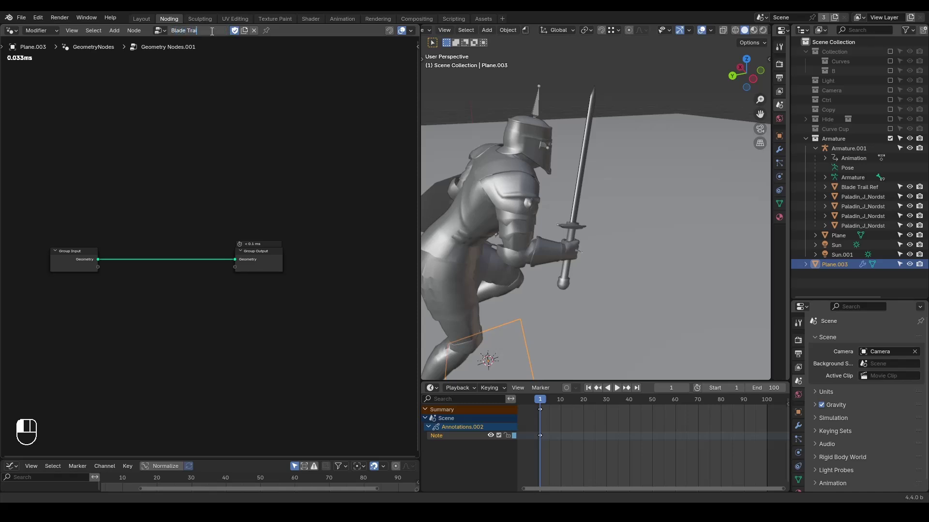
text(l)
key(Return)
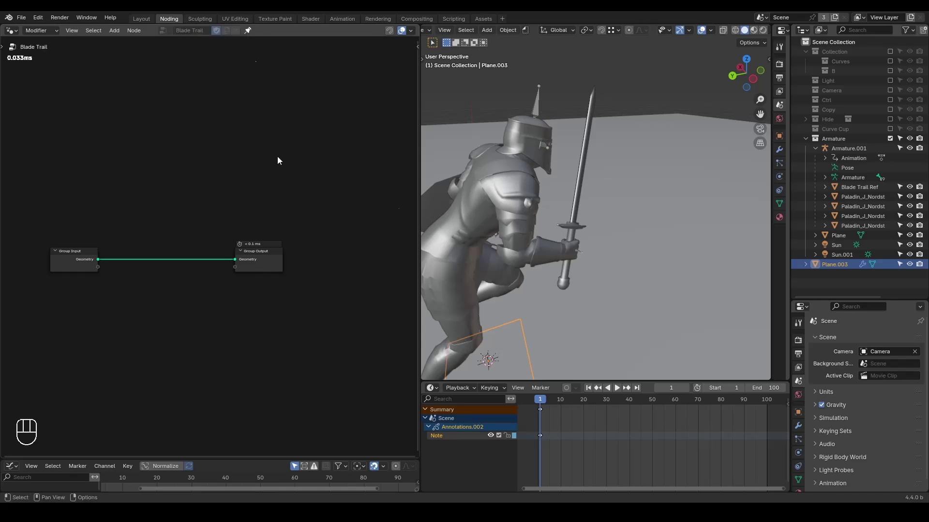
Bring Blade Trail Ref in as an Object Info node feeding the Group Output, and delete the Group Input node
drag(860, 188, 76, 296)
alt+shift+click(85, 311)
click(74, 267)
key(x)
middle_drag(98, 314, 157, 281)
scroll(158, 281, up, 2)
drag(153, 280, 130, 220)
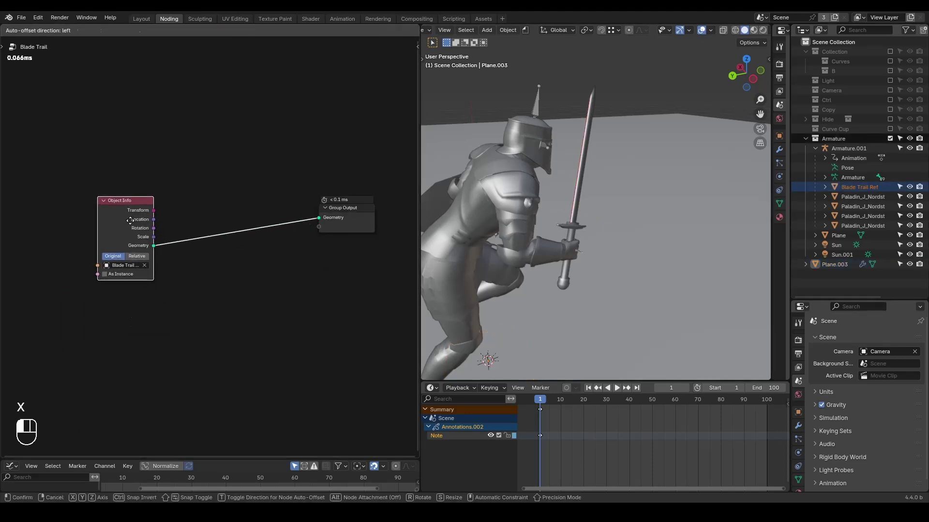
Exclude the Armature collection and set the Blade Trail Ref Object Info node to Relative
click(890, 139)
click(834, 148)
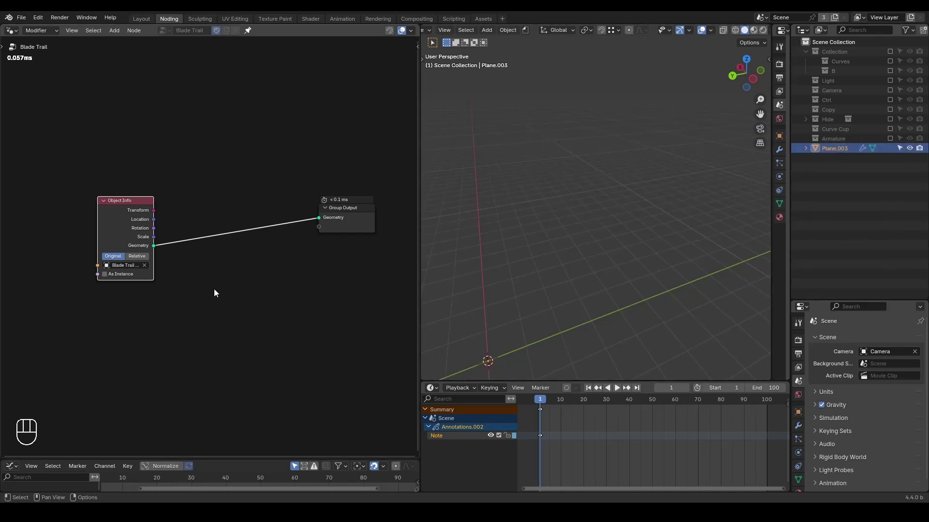
scroll(198, 285, up, 1)
click(130, 257)
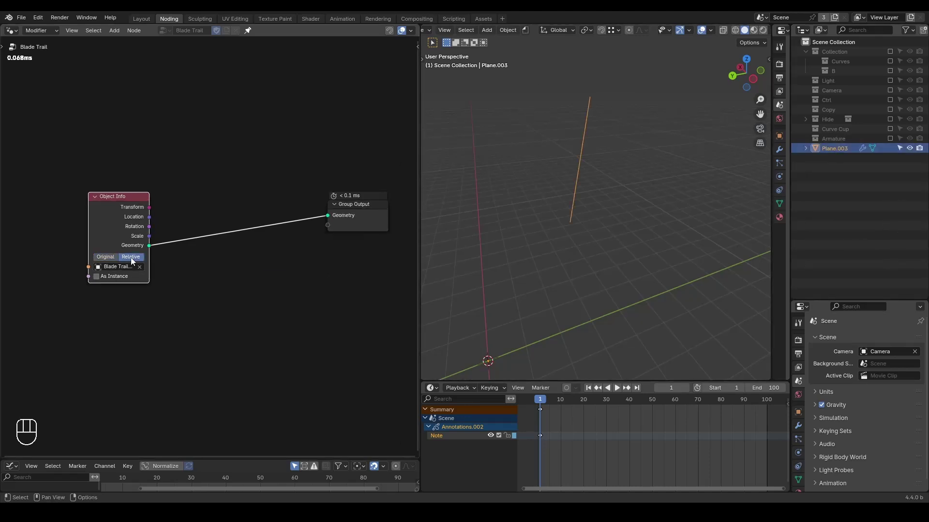
Play the animation to check the blade edge's motion and return to frame 1
scroll(638, 218, down, 1)
key(shift+space)
key(space)
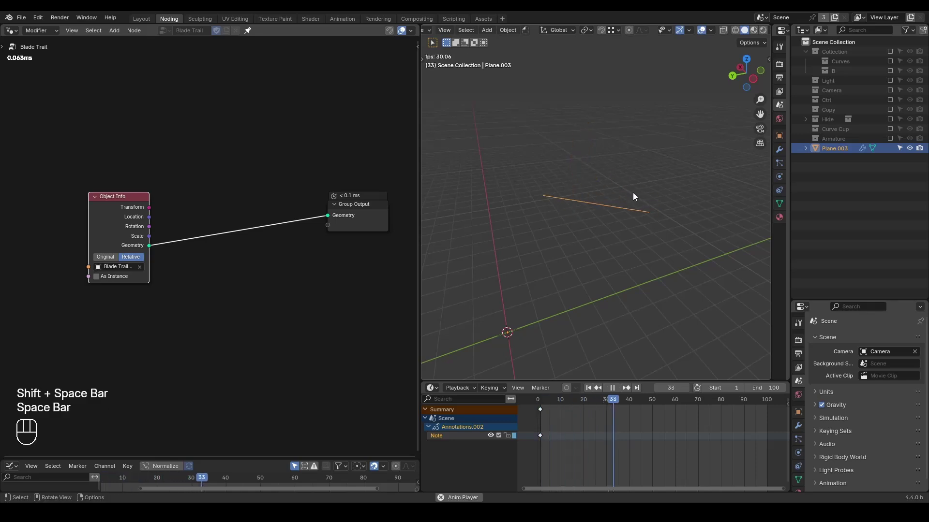
key(space)
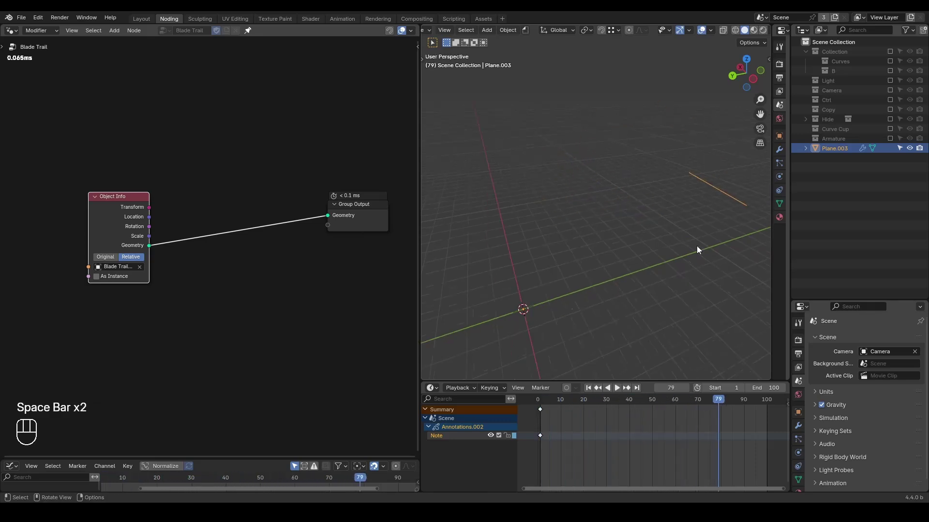
key(shift+space)
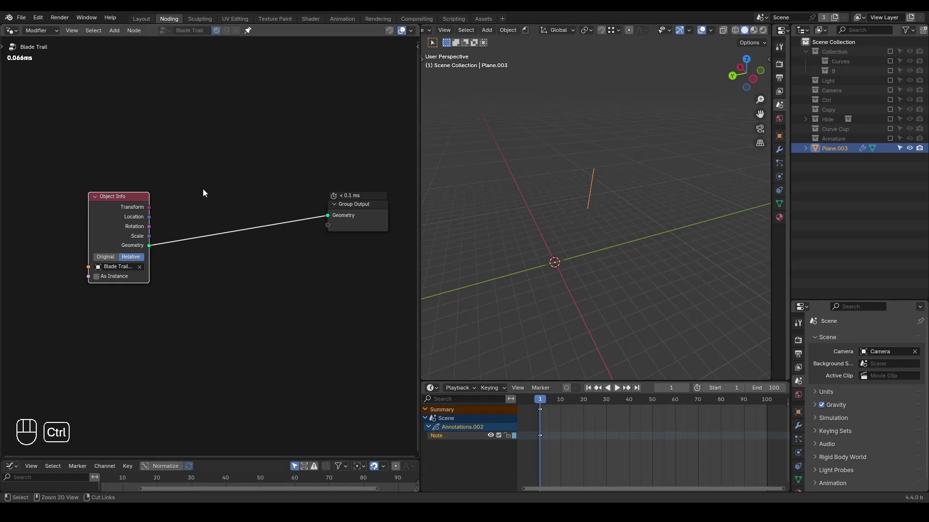
Add a Simulation Zone above the Object Info node, with its geometry output feeding the Group Output
key(ctrl+a)
text(simula)
key(Return)
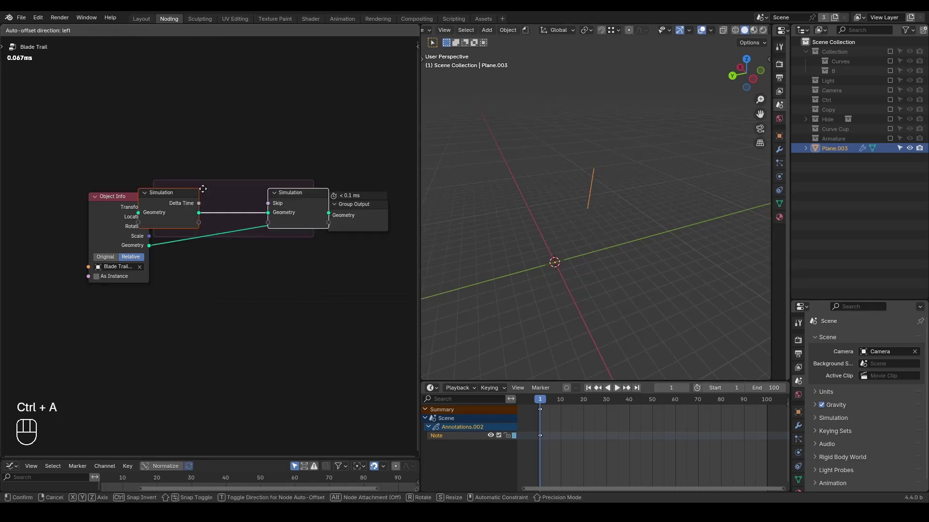
click(144, 119)
Insert a Join Geometry node inside the Simulation Zone and connect the Object Info geometry to it
key(ctrl+a)
text(join)
key(Return)
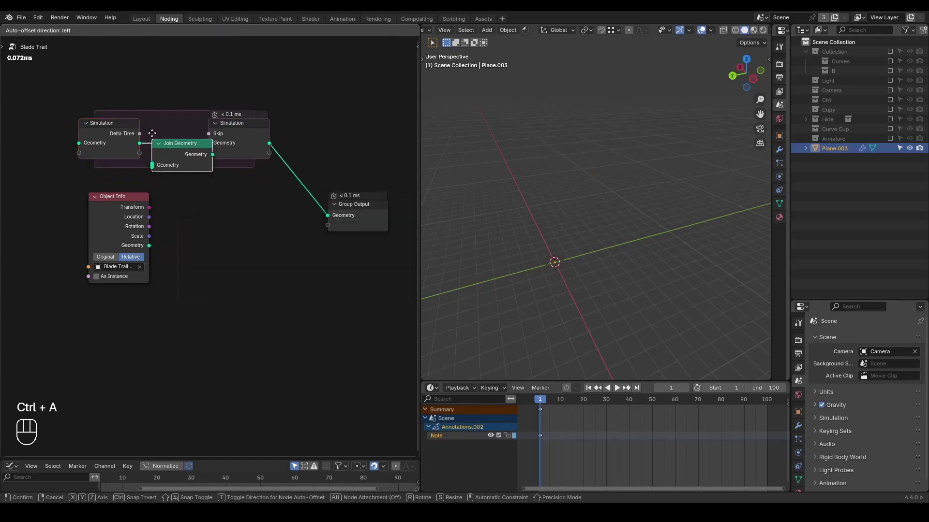
click(132, 120)
drag(145, 220, 132, 156)
Play the simulation to examine the accumulated blade edges and stop at frame 87
key(space)
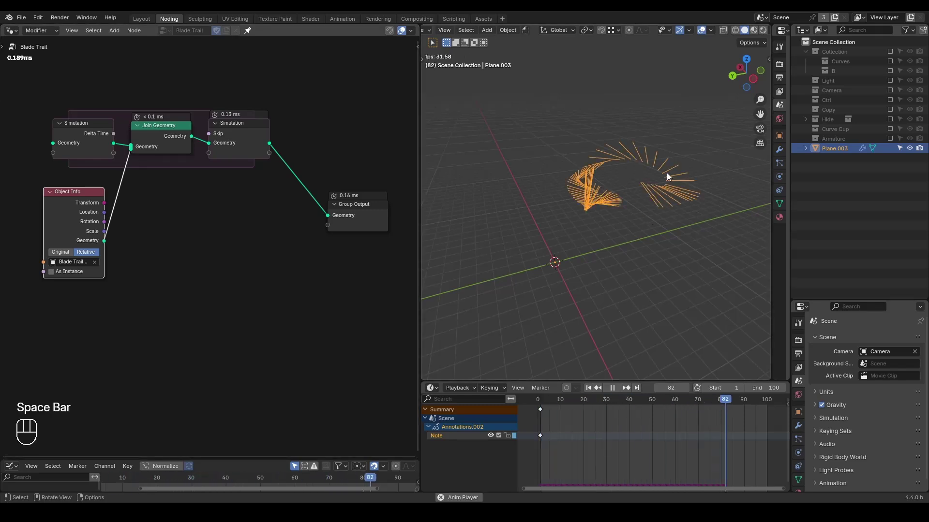
key(space)
shift+middle_drag(663, 199, 625, 226)
scroll(619, 221, up, 1)
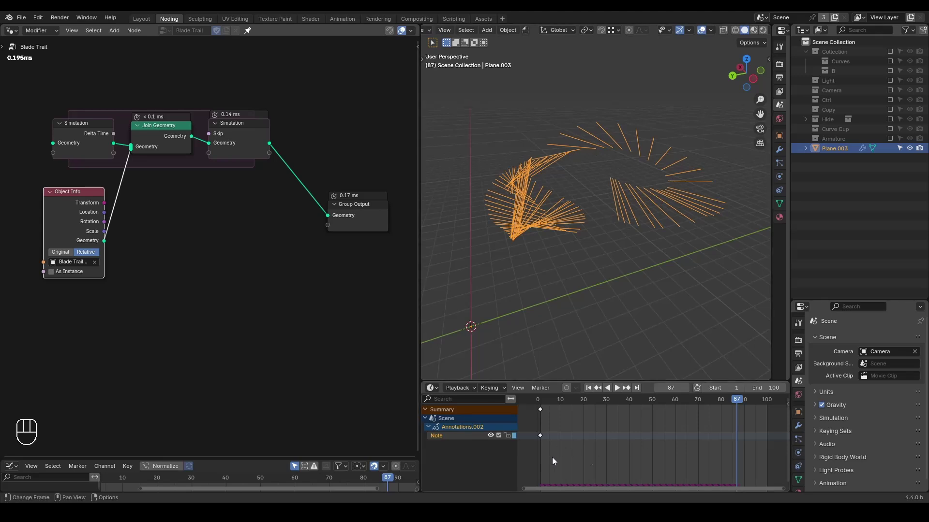
Insert a G_Loft Curves node between the simulation output and the Group Output
middle_drag(289, 203, 263, 200)
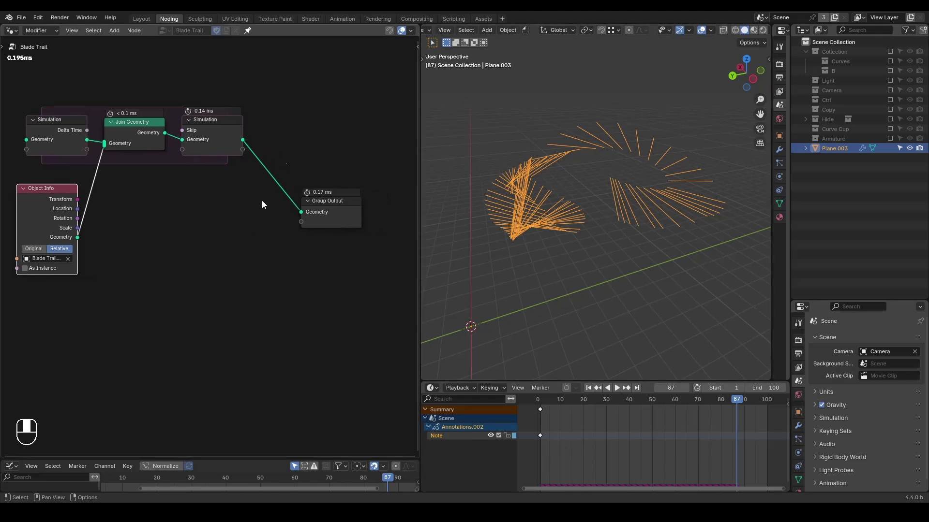
key(ctrl+a)
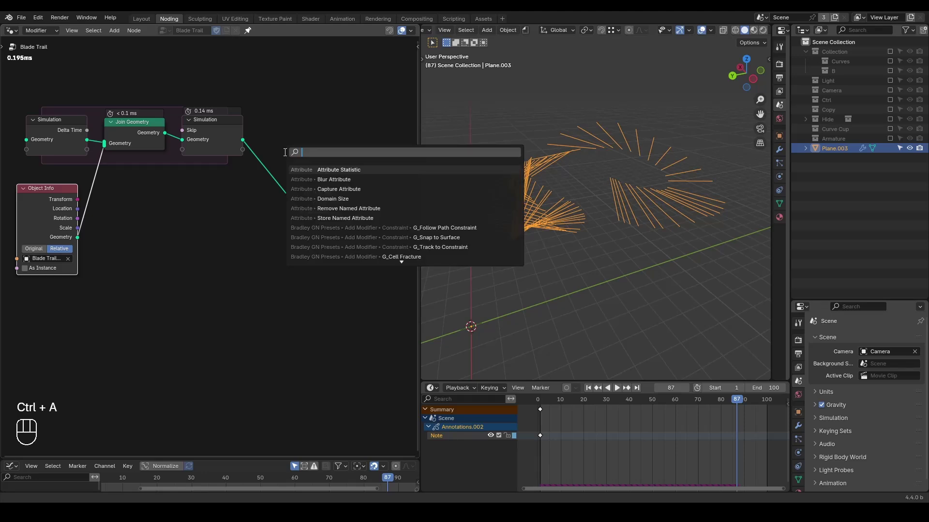
text(loft curve)
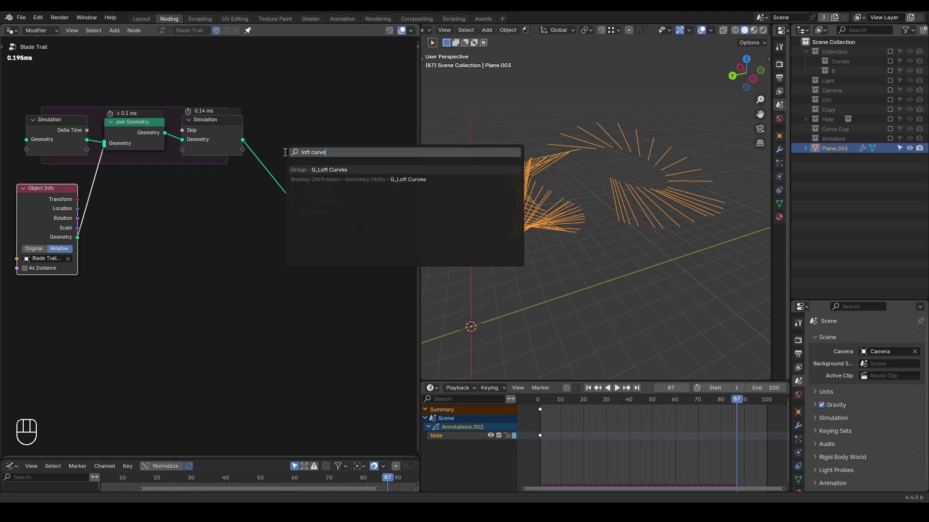
key(Return)
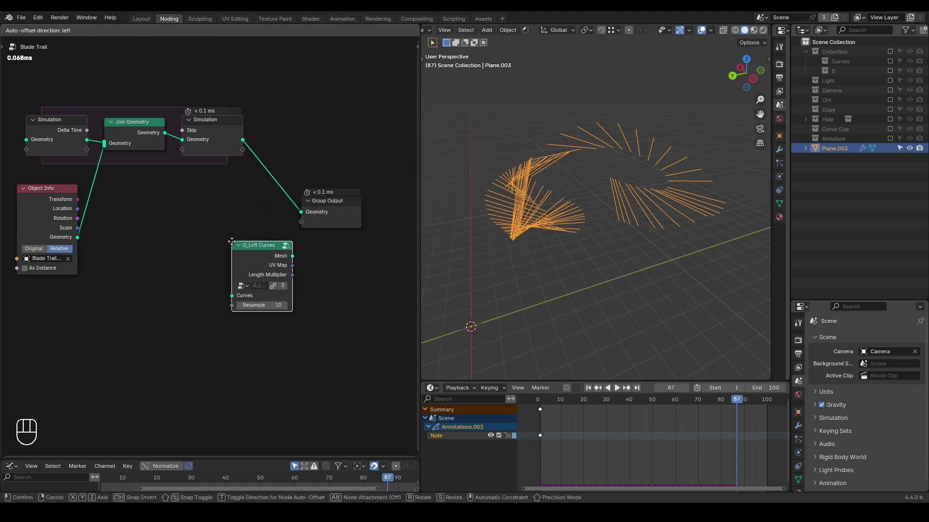
click(234, 237)
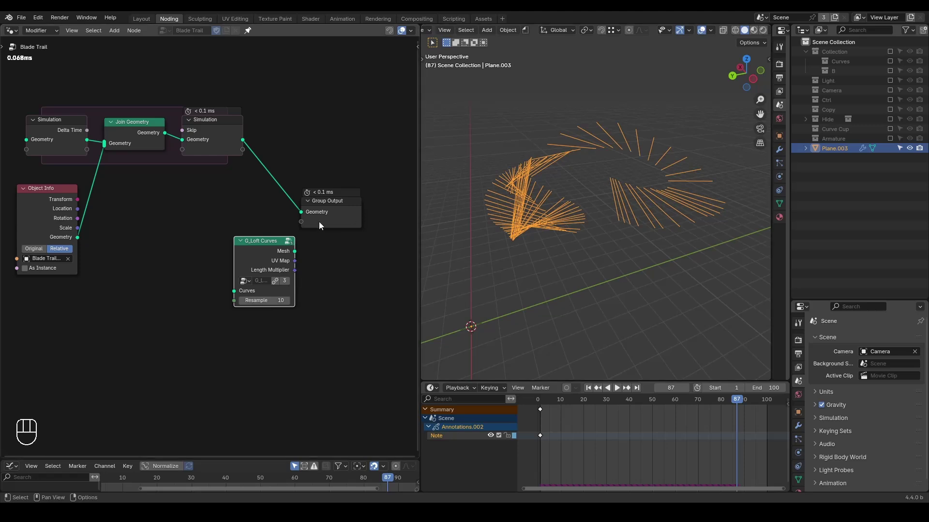
drag(262, 253, 326, 152)
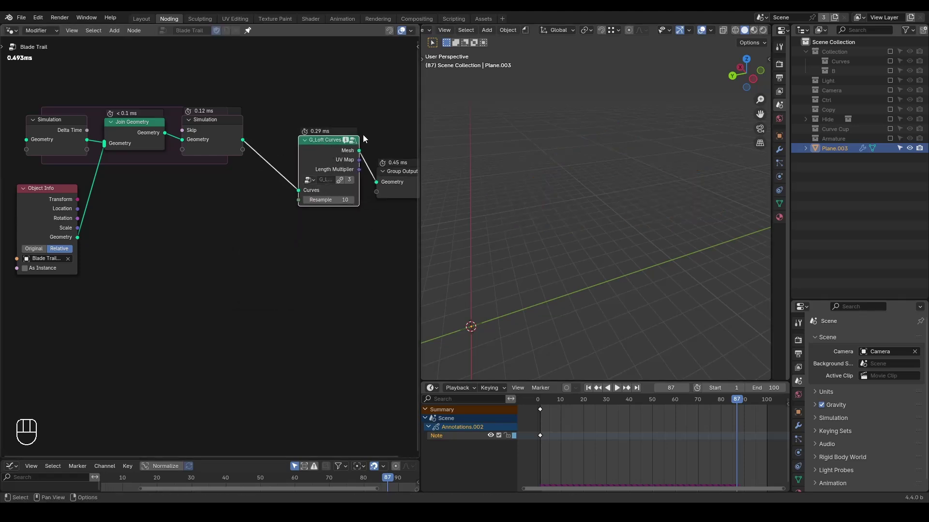
Insert a Mesh to Curve node between the Object Info geometry and the Join Geometry node
mouse_move(345, 145)
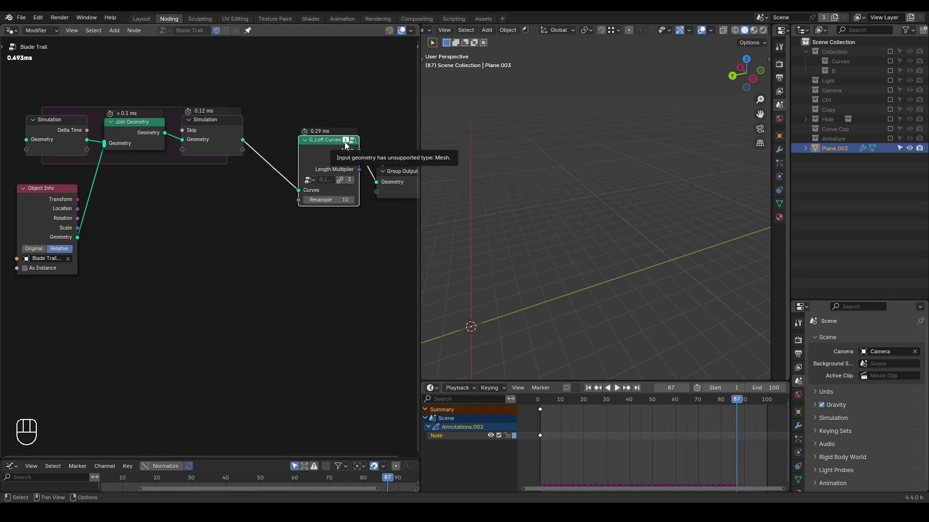
middle_drag(269, 197, 290, 195)
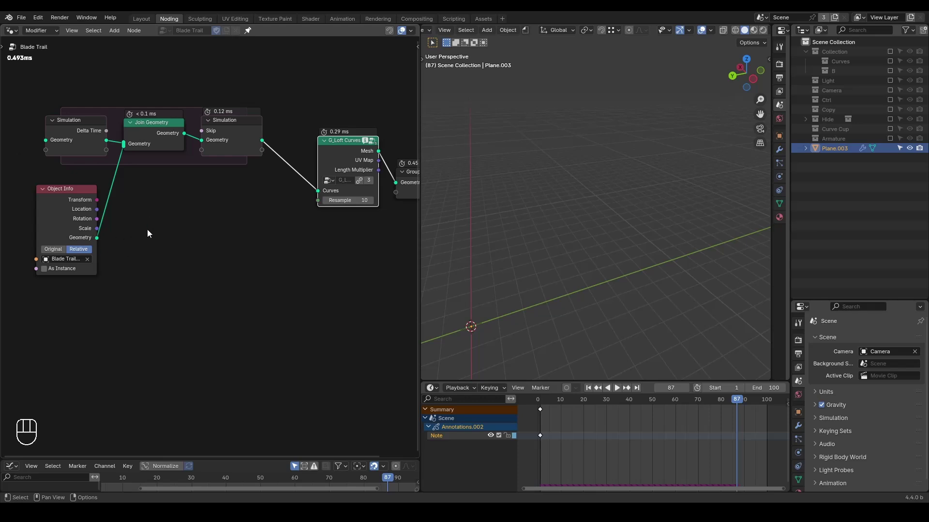
key(ctrl+a)
text(me)
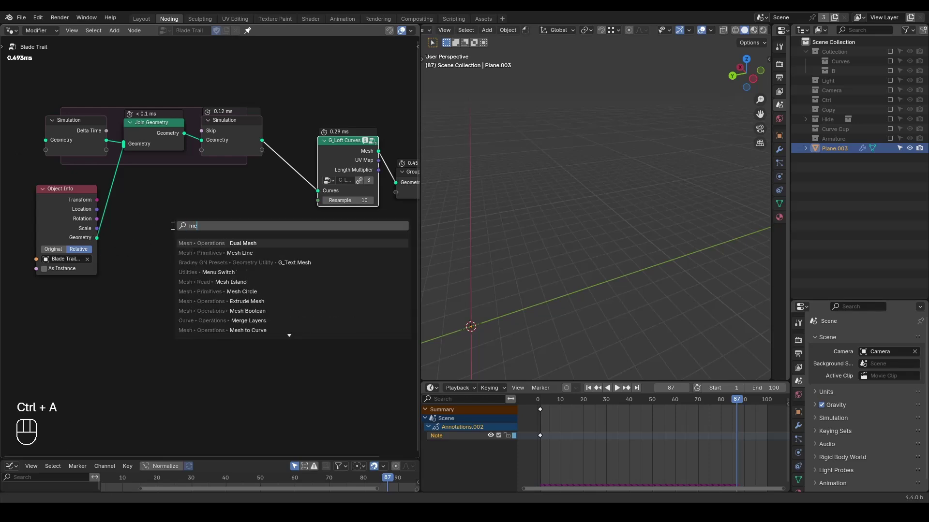
text(sh to)
key(Return)
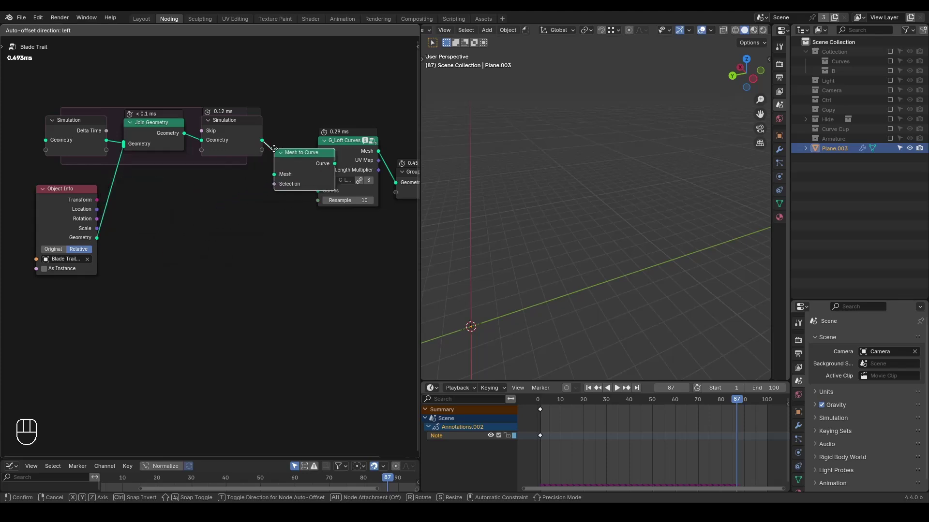
click(107, 174)
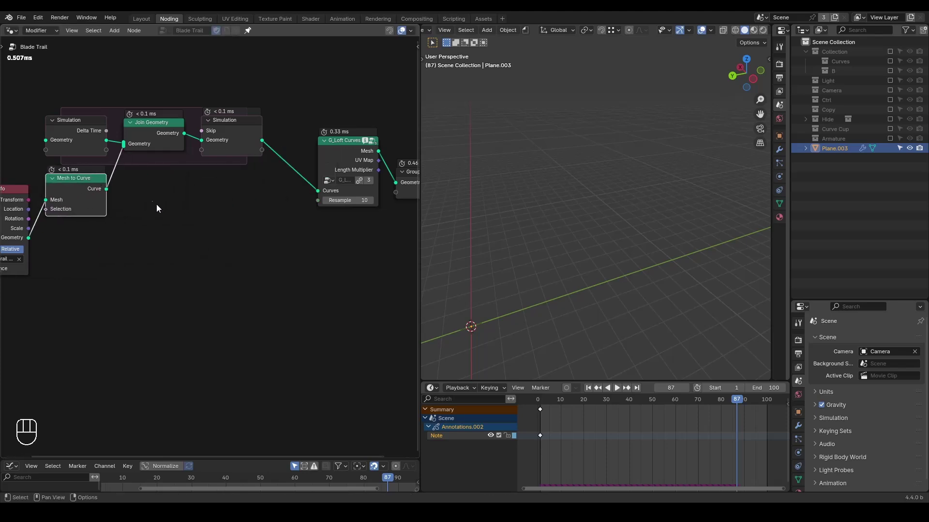
Play the simulation from frame 1, stop at frame 93 and inspect the lofted trail mesh
middle_drag(149, 193, 175, 188)
key(shift+Left)
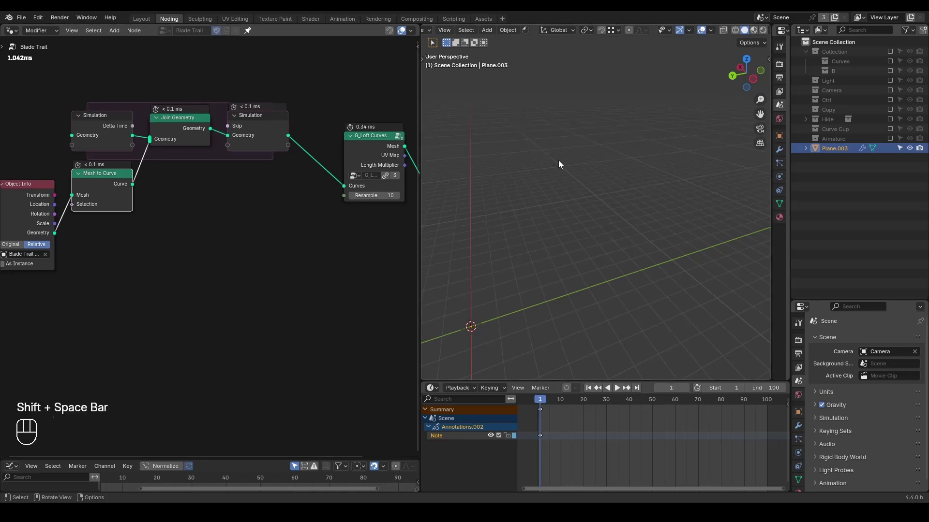
key(space)
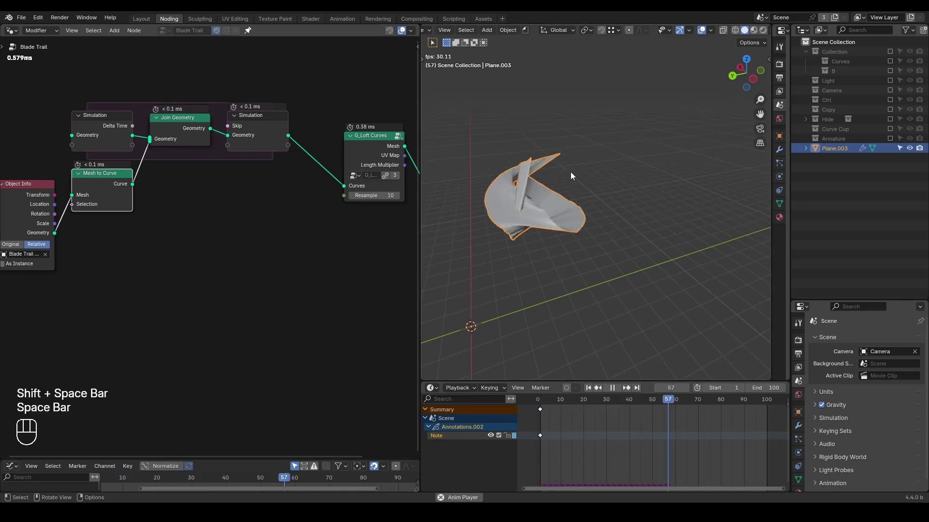
key(space)
mouse_move(647, 231)
middle_down()
mouse_move(625, 223)
mouse_move(634, 237)
middle_up()
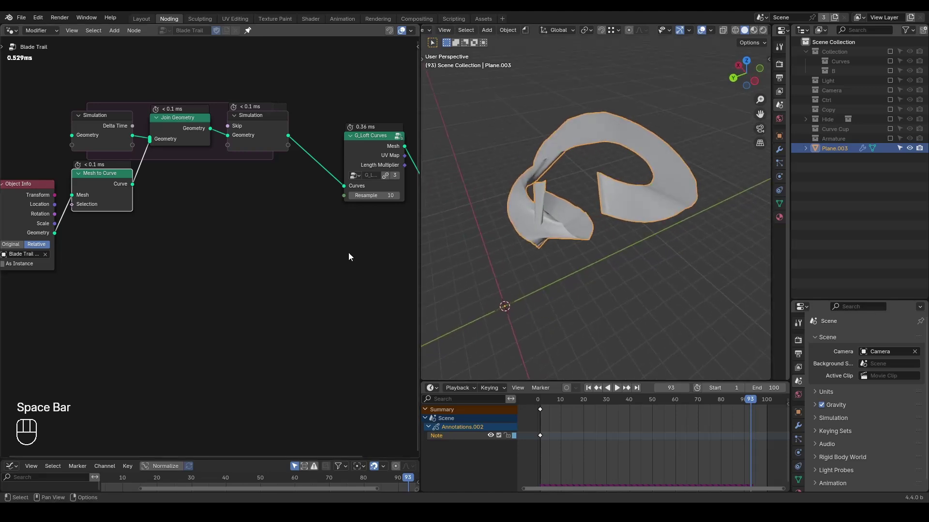
key(shift+ctrl+alt+q)
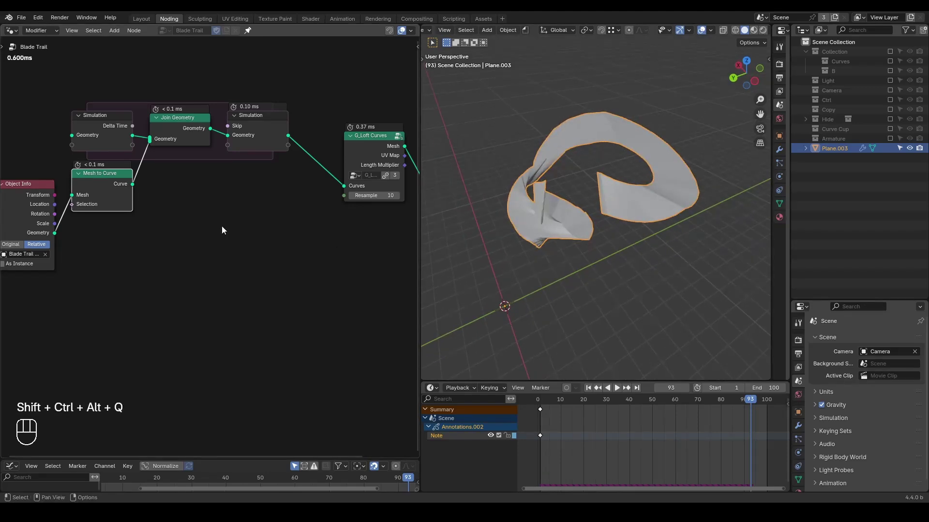
Insert a Set Material node between G_Loft Curves and the Group Output
middle_drag(290, 222, 122, 235)
drag(309, 183, 441, 158)
key(ctrl+a)
text(set ma)
key(Return)
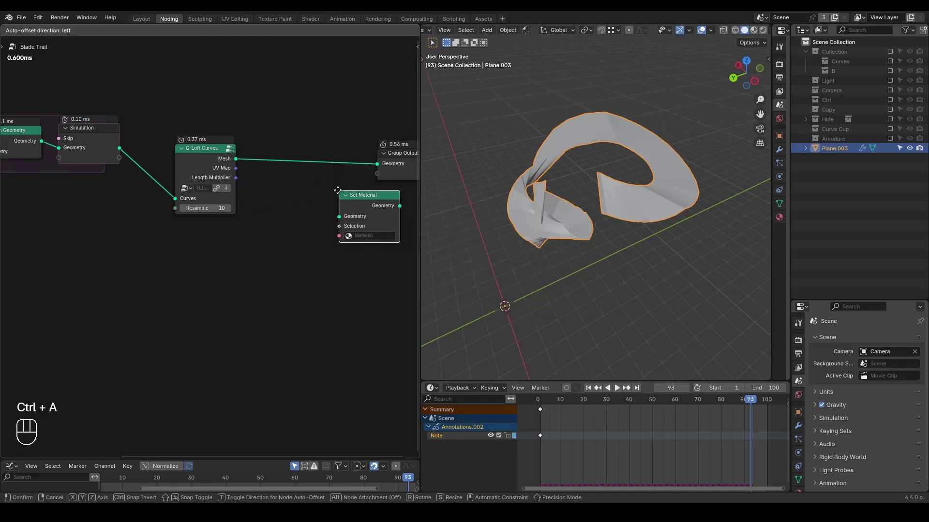
click(335, 162)
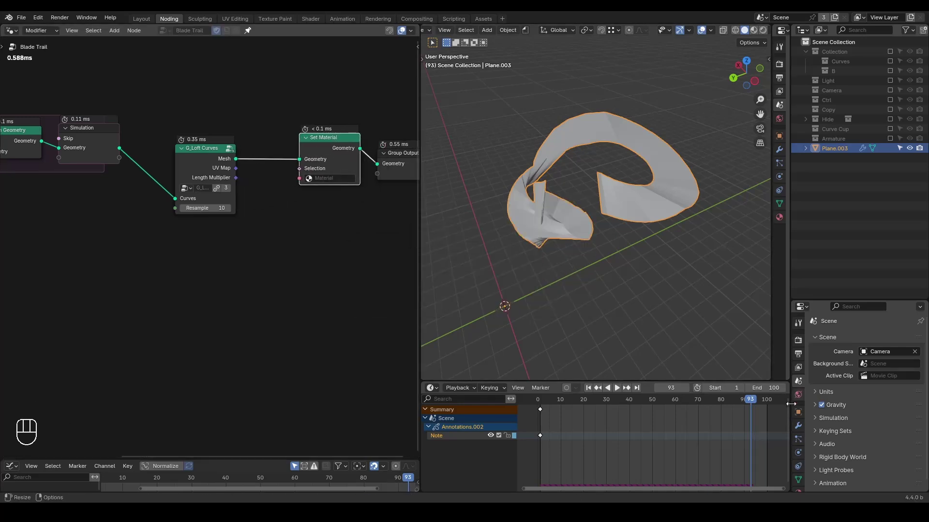
Create a new material on the trail object and name it Trail Flame
scroll(802, 435, down, 1)
click(798, 481)
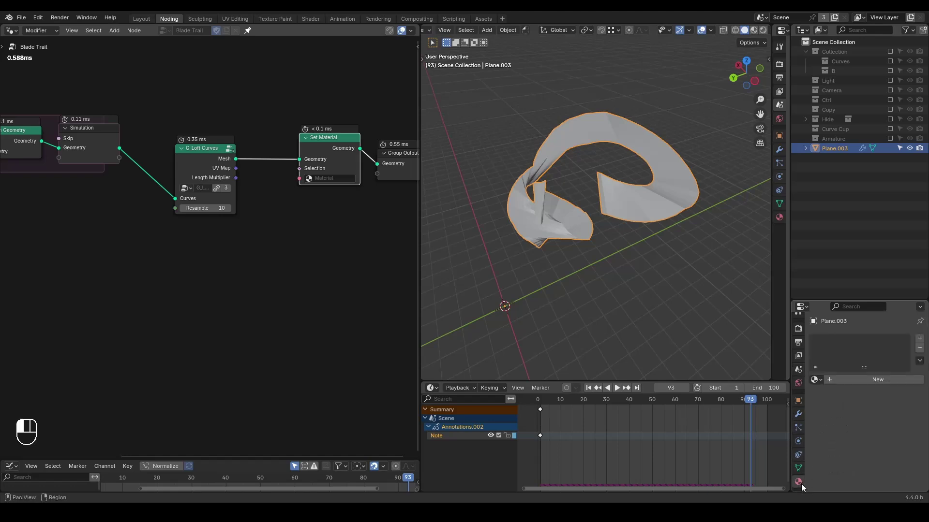
click(832, 379)
double_click(836, 341)
text(T)
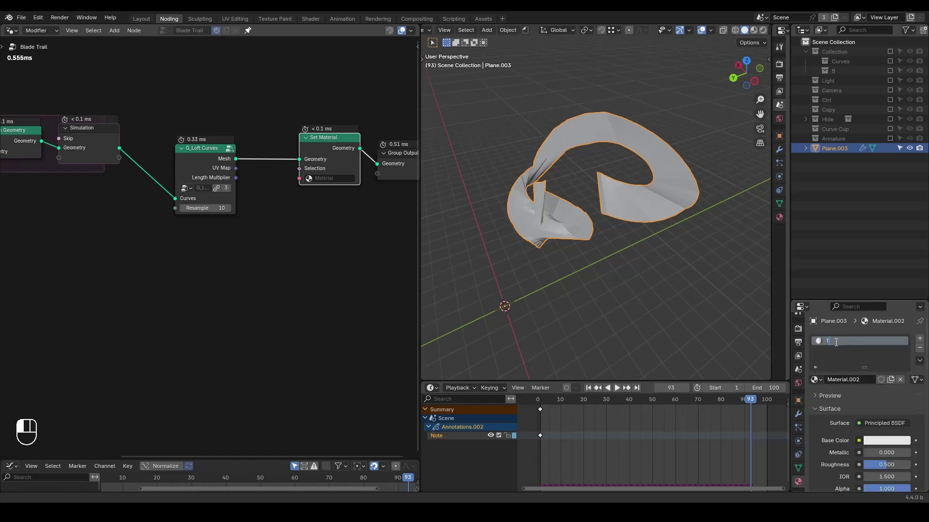
text(rail Flame)
key(Return)
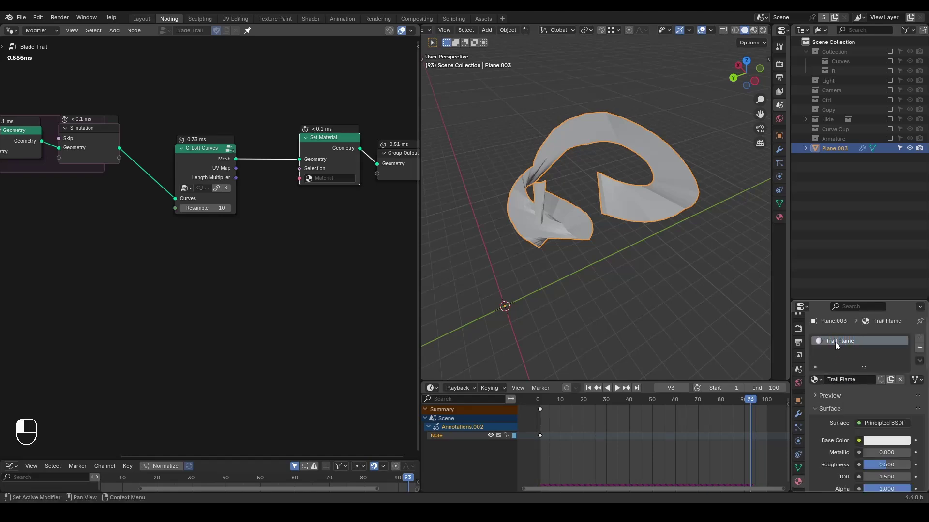
Assign the Trail Flame material in the Set Material node
drag(336, 180, 335, 179)
click(335, 179)
text(trail)
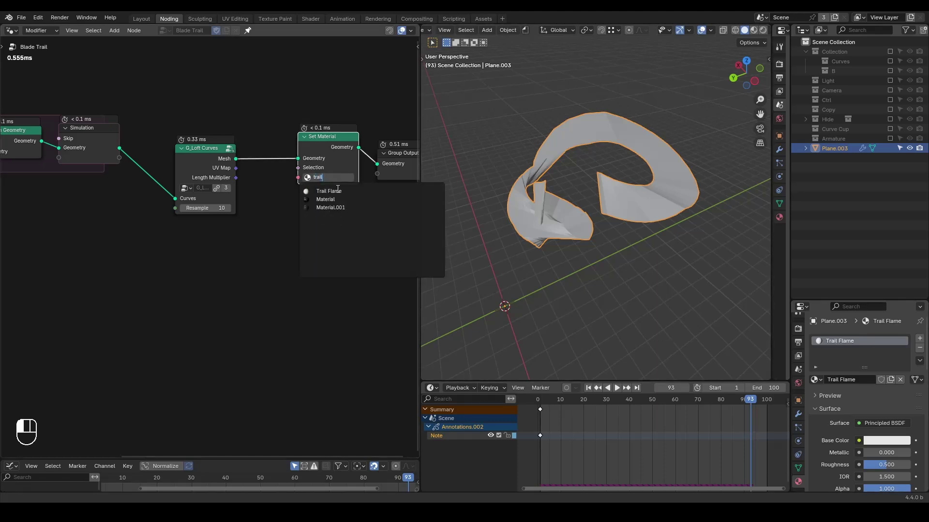
click(341, 190)
middle_drag(350, 223, 299, 231)
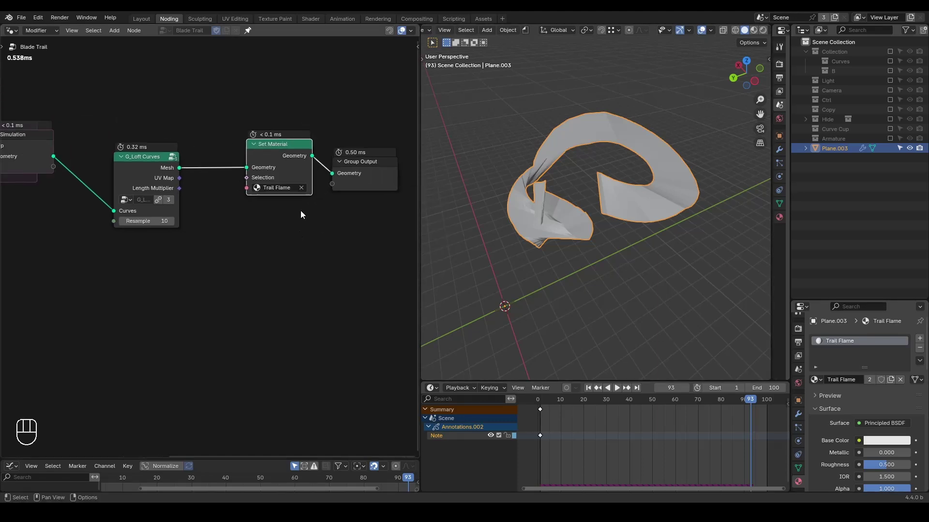
Make room before Set Material, insert a G_Store UVMap node there and feed it the UV Map output of G_Loft Curves
drag(371, 115, 261, 220)
key(g)
click(336, 217)
click(268, 215)
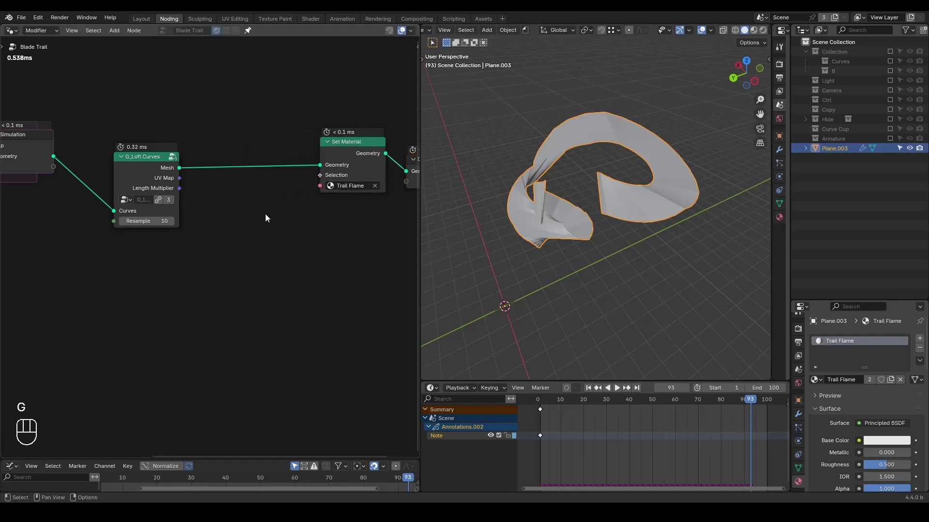
key(ctrl+a)
text(store uv)
key(Return)
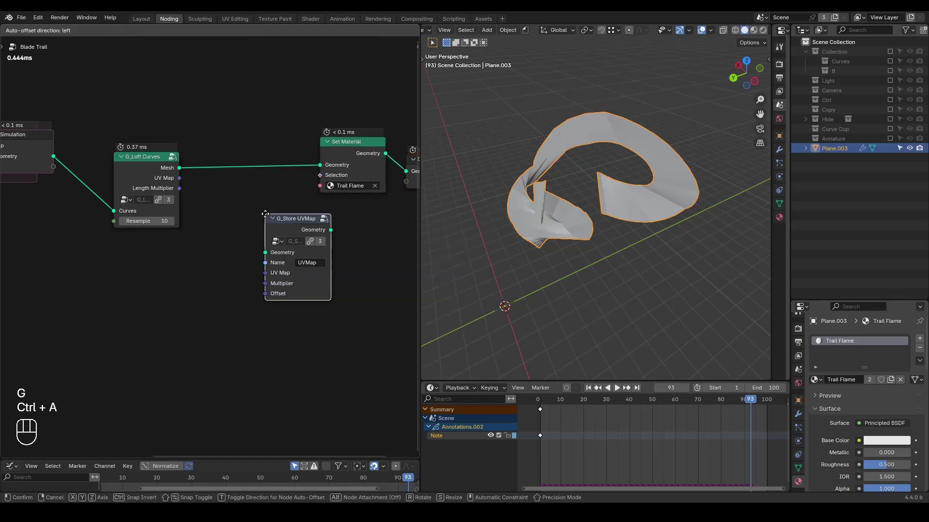
click(225, 118)
drag(179, 178, 221, 177)
click(252, 125)
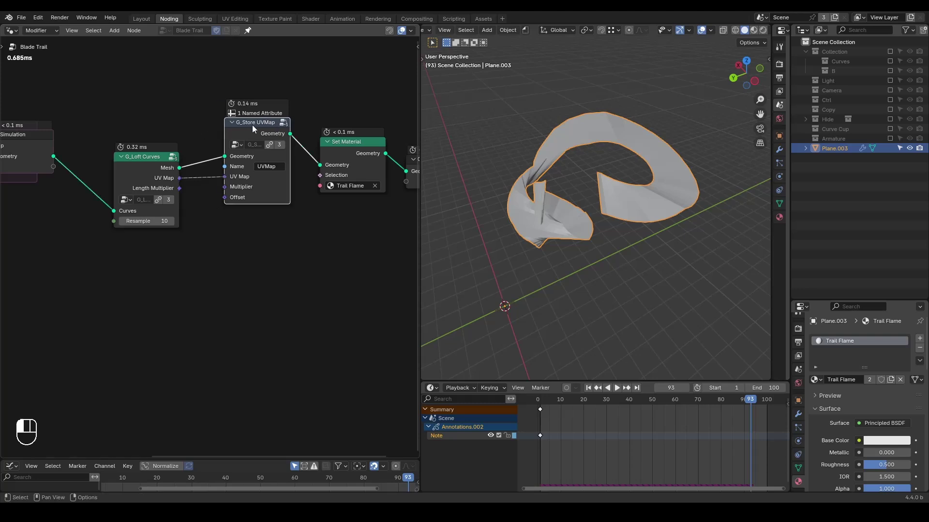
click(256, 260)
key(ctrl+a)
text(store)
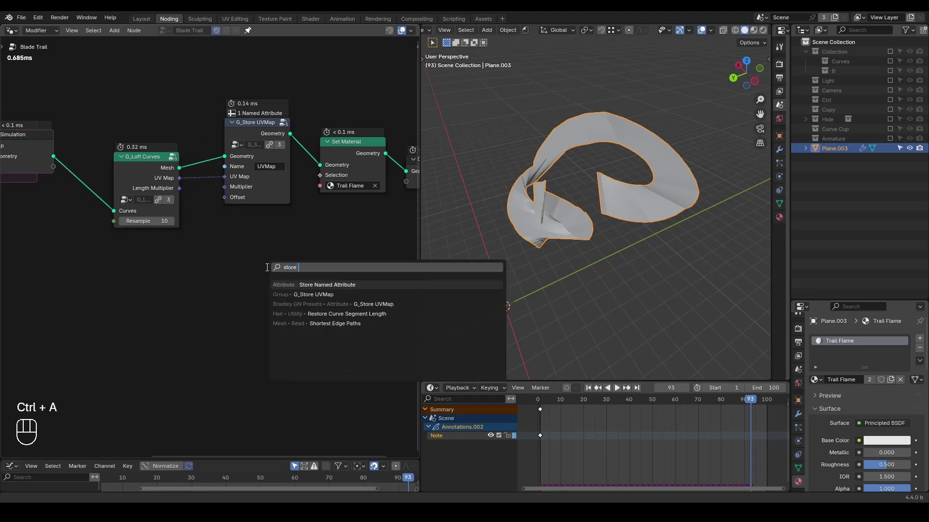
key(Return)
click(224, 245)
click(248, 283)
click(254, 335)
click(261, 270)
click(261, 273)
key(x)
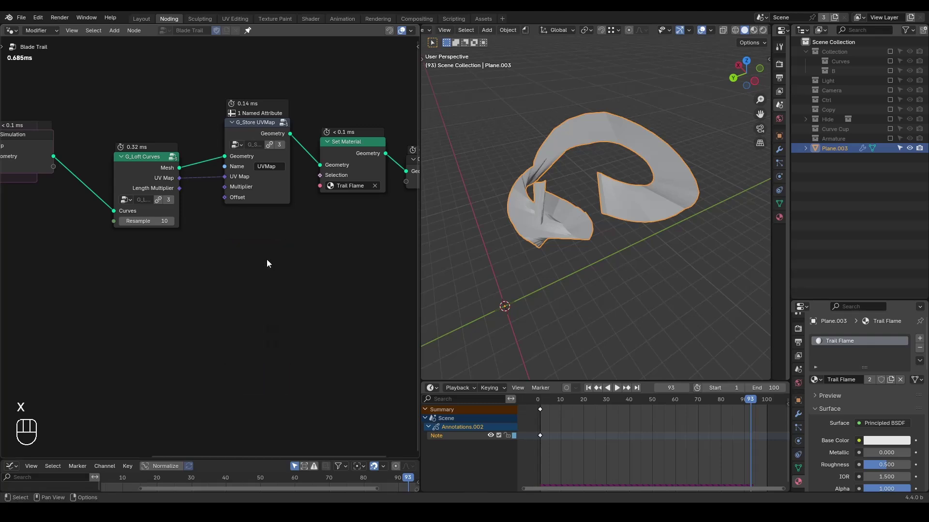
Move Object Info and Mesh to Curve away from the Simulation Zone and cut the link from Mesh to Curve to Join Geometry
scroll(260, 304, down, 2)
middle_drag(231, 308, 348, 282)
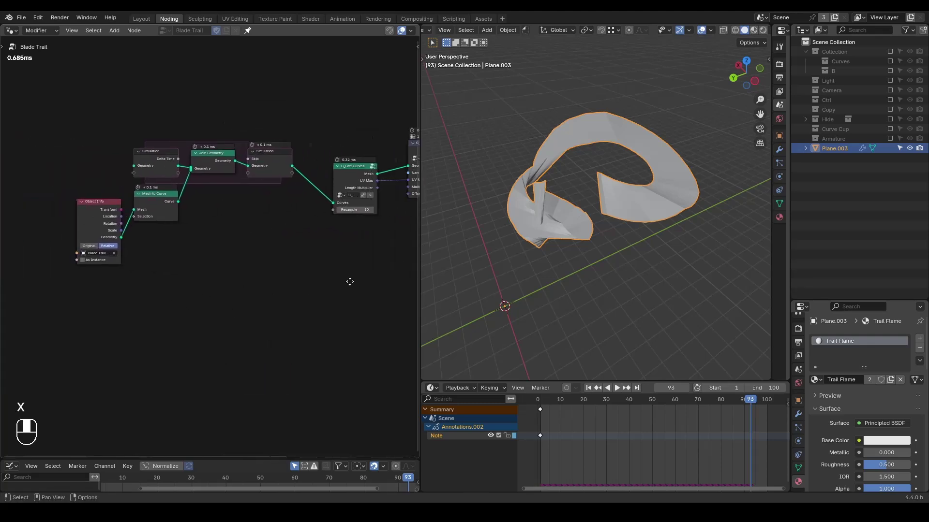
scroll(350, 282, up, 2)
middle_drag(219, 271, 259, 263)
scroll(348, 232, up, 1)
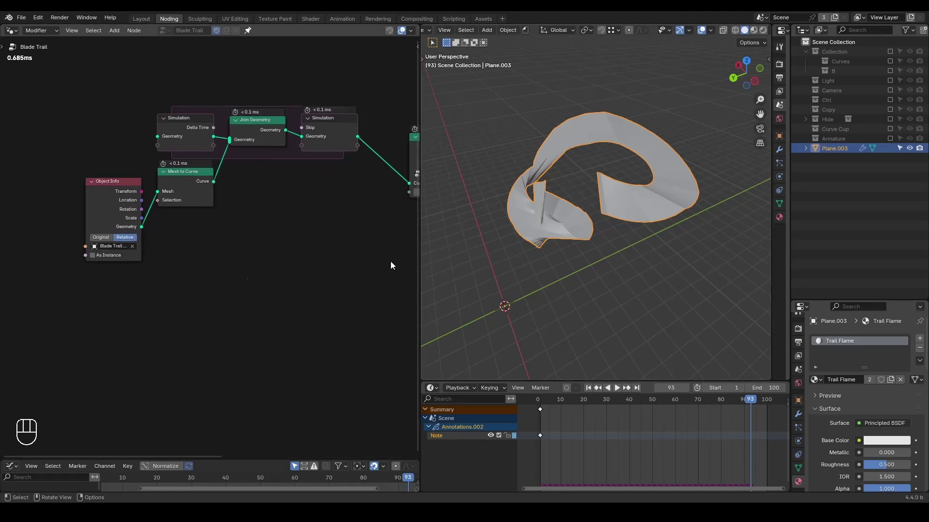
drag(251, 173, 75, 236)
key(g)
click(144, 206)
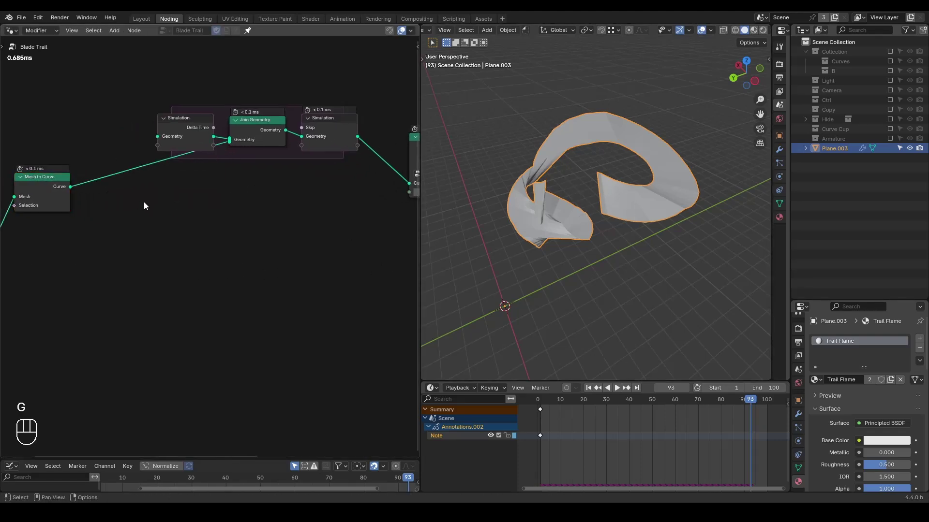
ctrl+right_drag(107, 155, 123, 205)
Add a Curve Line node with its end at X 5 m, Y 0 m, Z 0 m and connect it to Join Geometry
key(ctrl+a)
text(curve line)
key(Return)
click(101, 199)
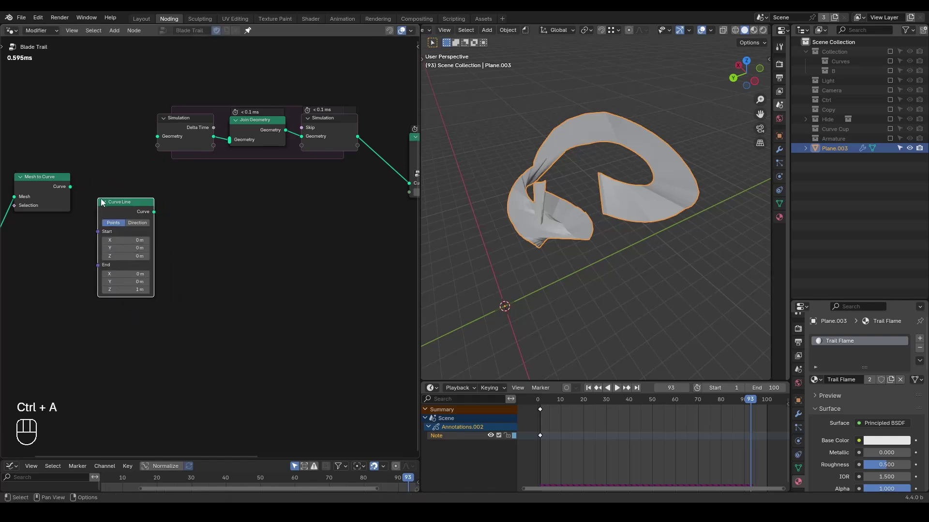
scroll(106, 227, up, 2)
double_click(110, 277)
text(5)
click(175, 269)
drag(105, 299, 91, 299)
drag(144, 206, 226, 132)
Play the simulation from frame 1 to check the accumulated curve lines, stopping at frame 67
middle_drag(540, 207, 629, 164)
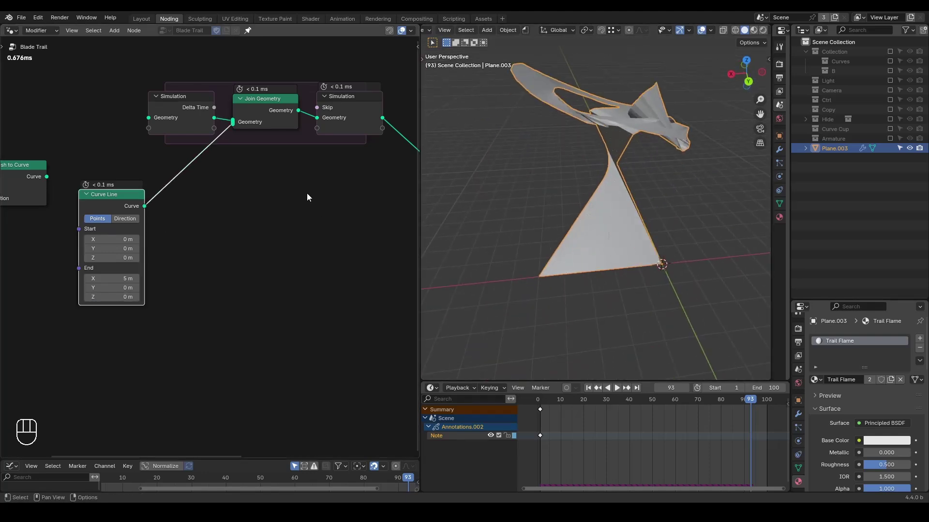
key(shift+space)
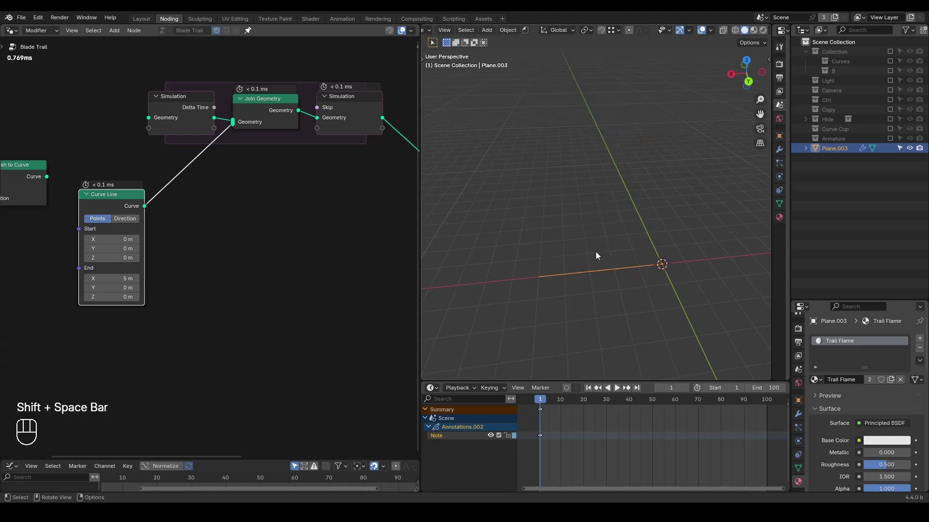
key(space)
middle_drag(606, 263, 604, 294)
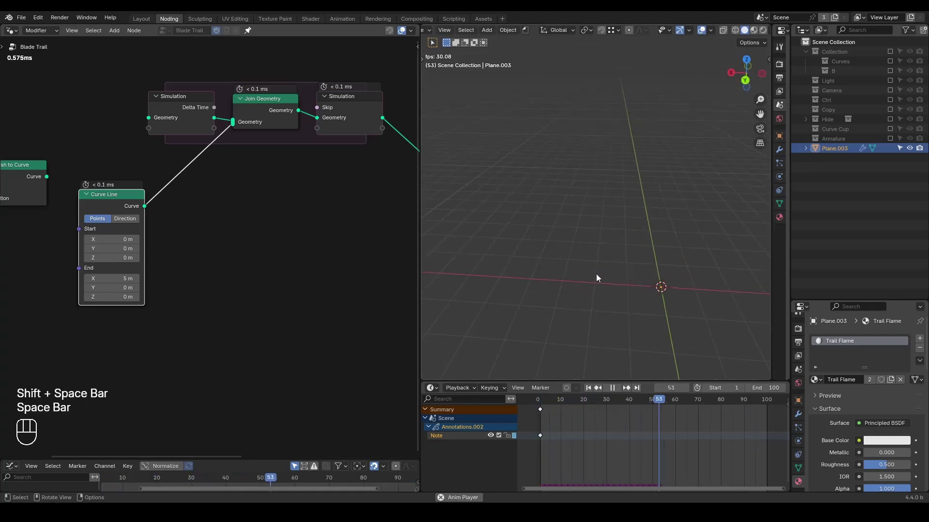
key(space)
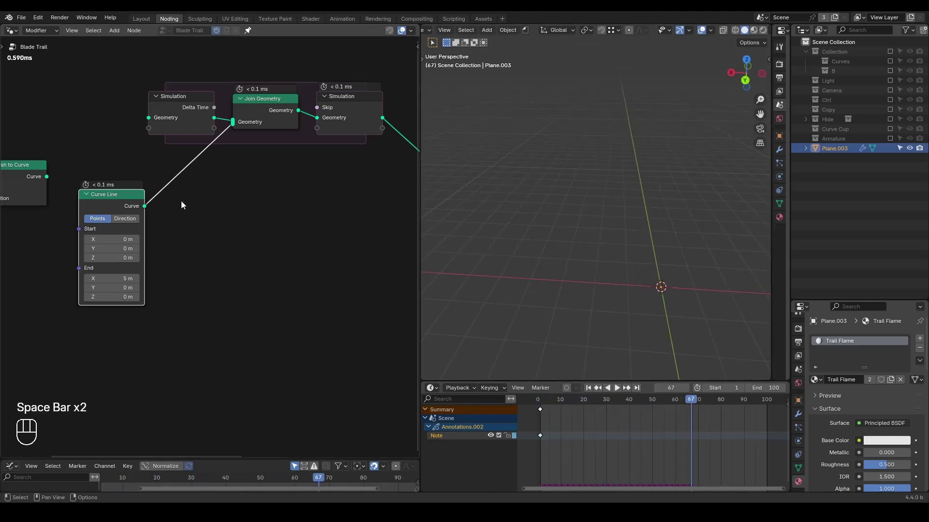
Insert a Set Position node after Join Geometry inside the Simulation Zone and move the Curve Line node clear of Mesh to Curve
click(258, 208)
key(ctrl+a)
text(set pos)
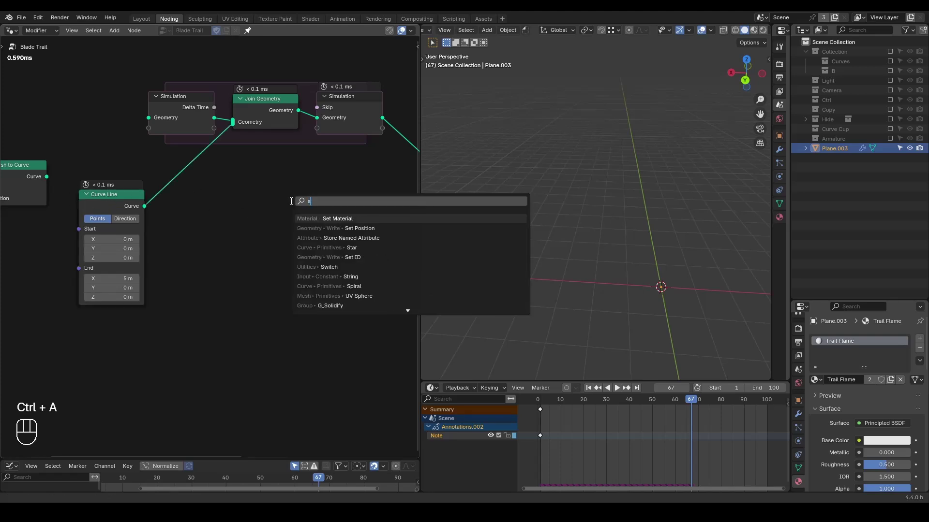
key(Return)
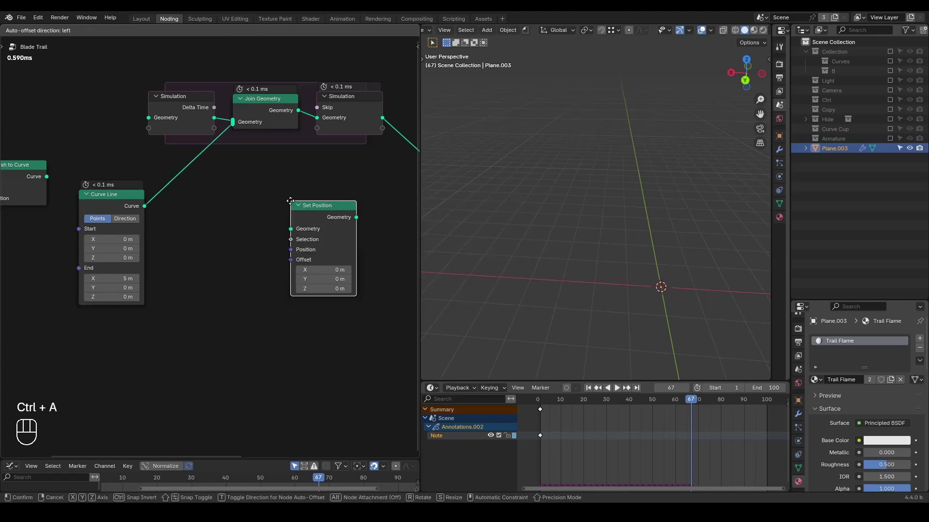
click(294, 97)
middle_drag(214, 201, 283, 198)
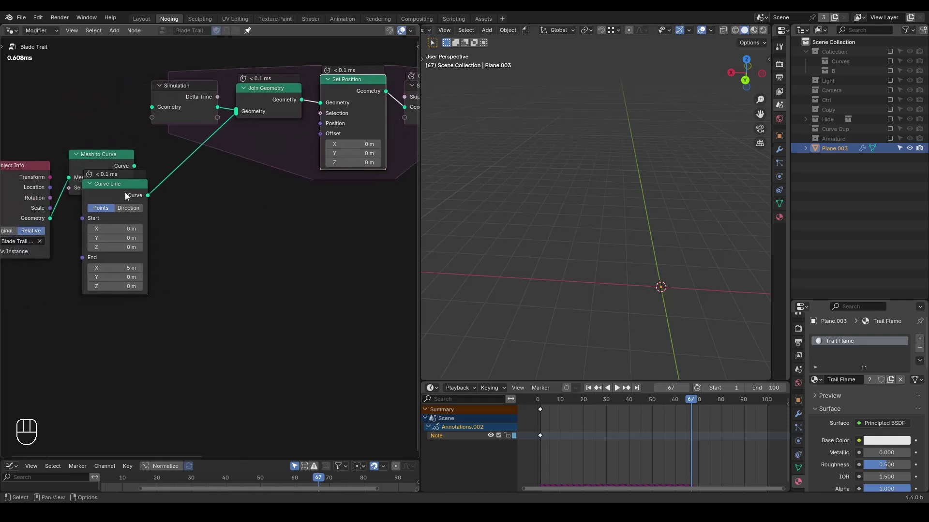
drag(124, 192, 183, 197)
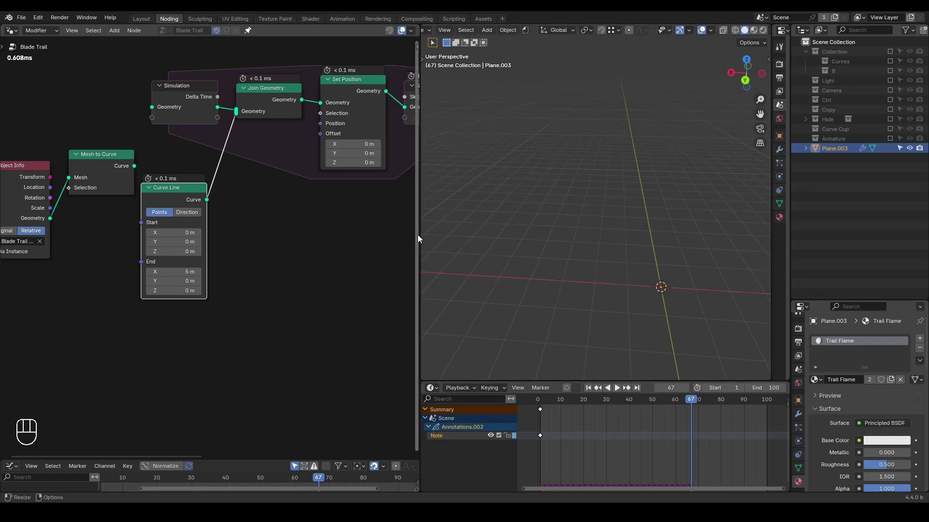
Annotate an upward arrow in the viewport and add a Combine XYZ node with the simulation's Delta Time feeding its Z
mouse_move(595, 267)
mouse_down()
mouse_move(592, 185)
mouse_move(619, 213)
mouse_up()
drag(193, 93, 263, 224)
text(combine z)
key(Return)
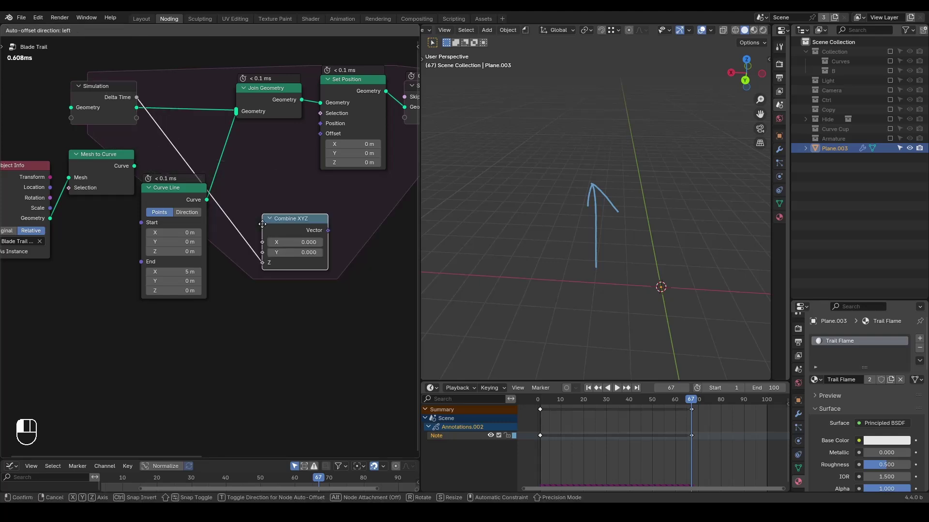
Place the Combine XYZ node with Delta Time feeding its Z input and connect its vector to the Set Position offset
click(243, 212)
drag(297, 214, 304, 180)
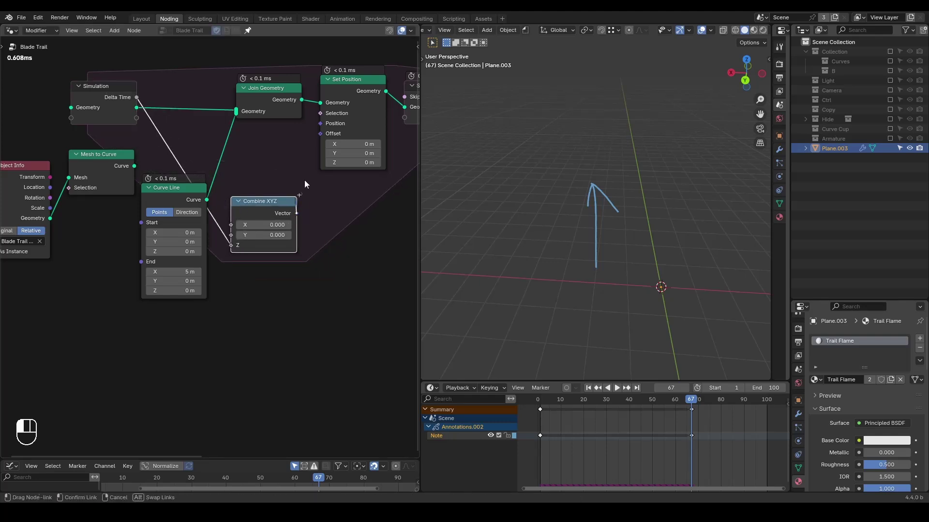
drag(315, 138, 315, 138)
middle_drag(195, 153, 260, 170)
drag(245, 151, 80, 187)
key(g)
click(150, 207)
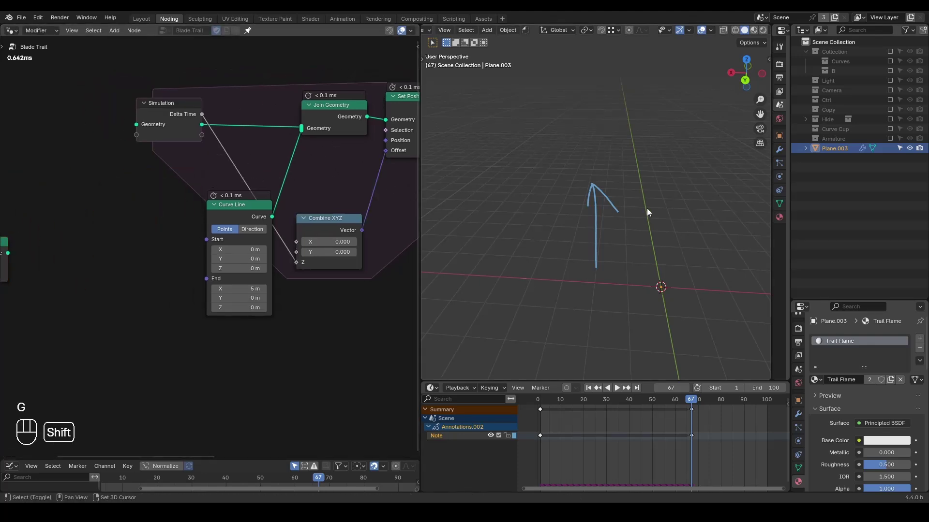
Play the simulation from the start and switch the viewport to wireframe shading
key(shift+space)
key(space)
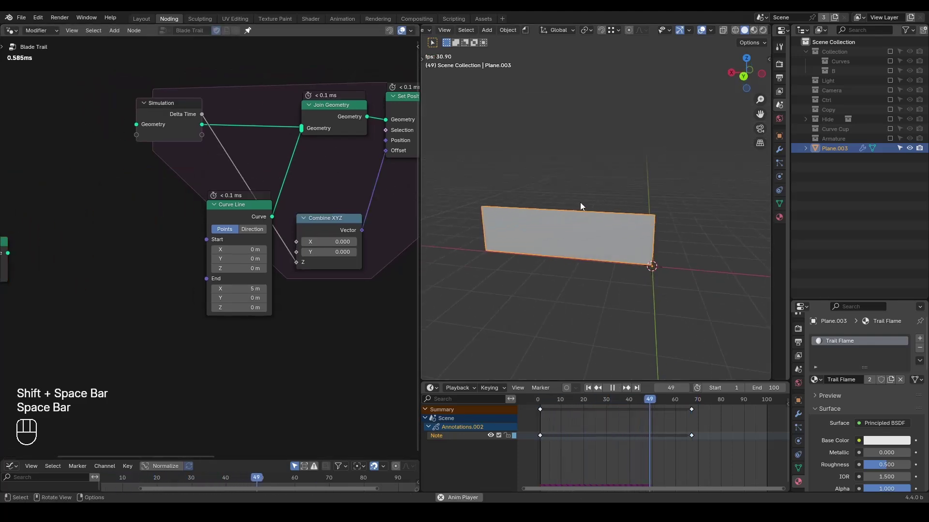
key(space)
key(z)
click(516, 187)
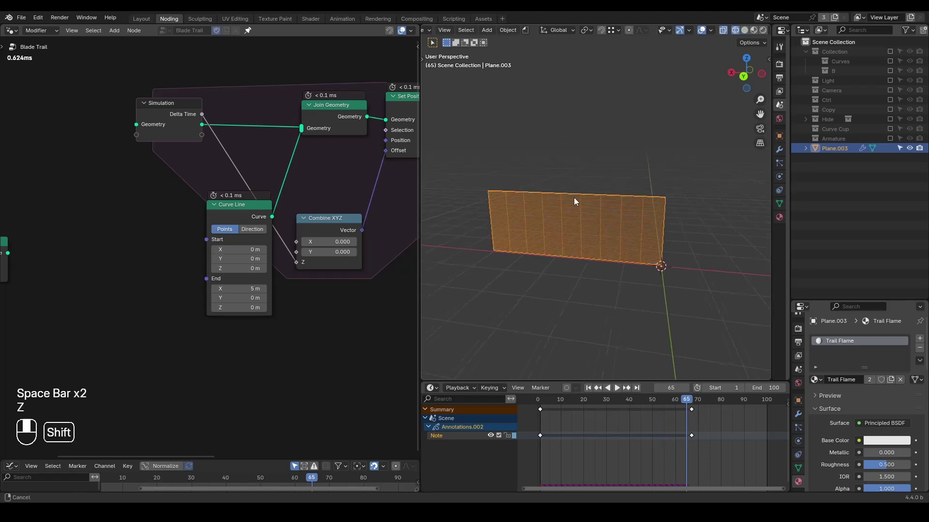
shift+middle_drag(570, 198, 579, 208)
Insert a Multiply node with value 5 between the simulation's Delta Time and the Z input of Combine XYZ
drag(251, 205, 185, 216)
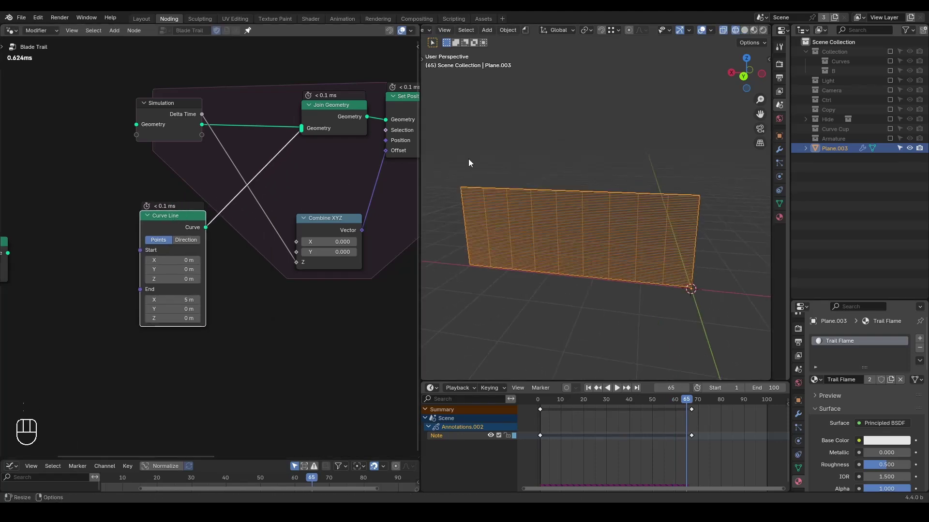
middle_drag(584, 196, 595, 226)
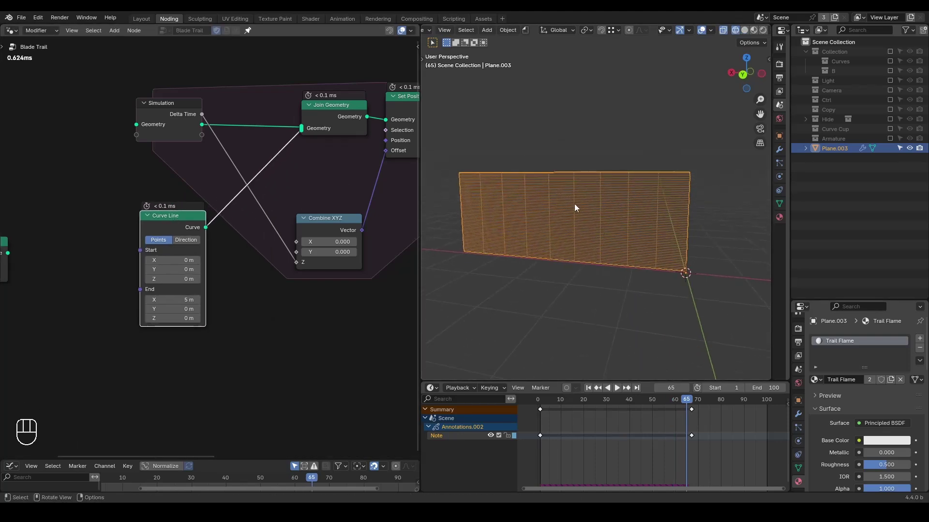
drag(192, 113, 111, 124)
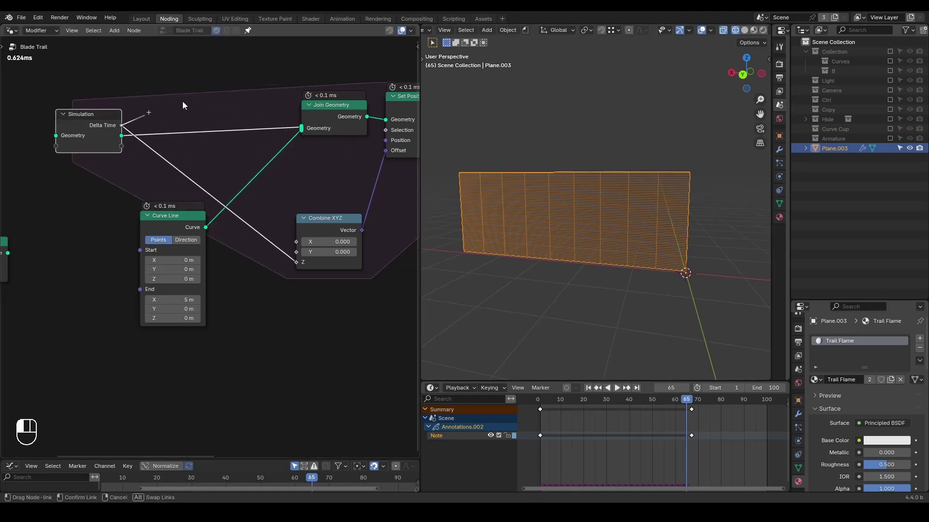
key(shift+a)
text(mul)
key(Return)
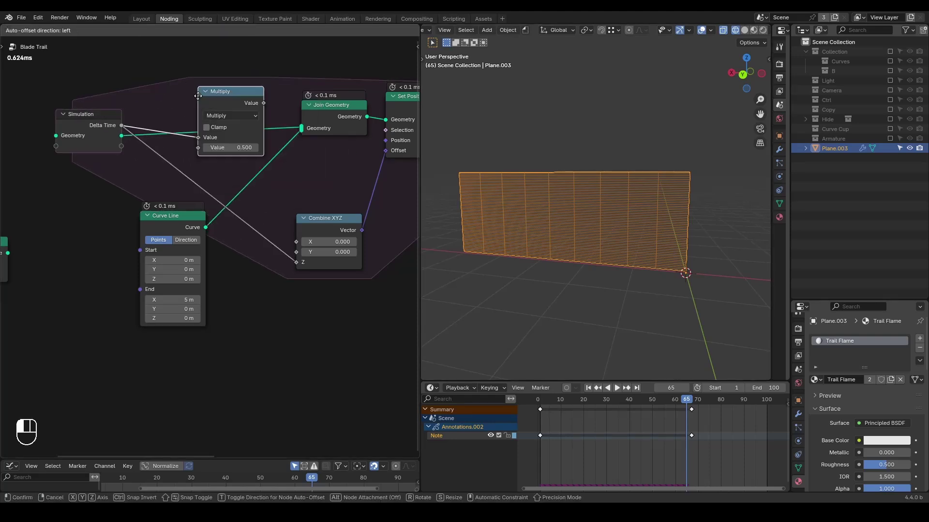
click(214, 155)
drag(214, 155, 219, 120)
double_click(216, 163)
text(5)
key(Return)
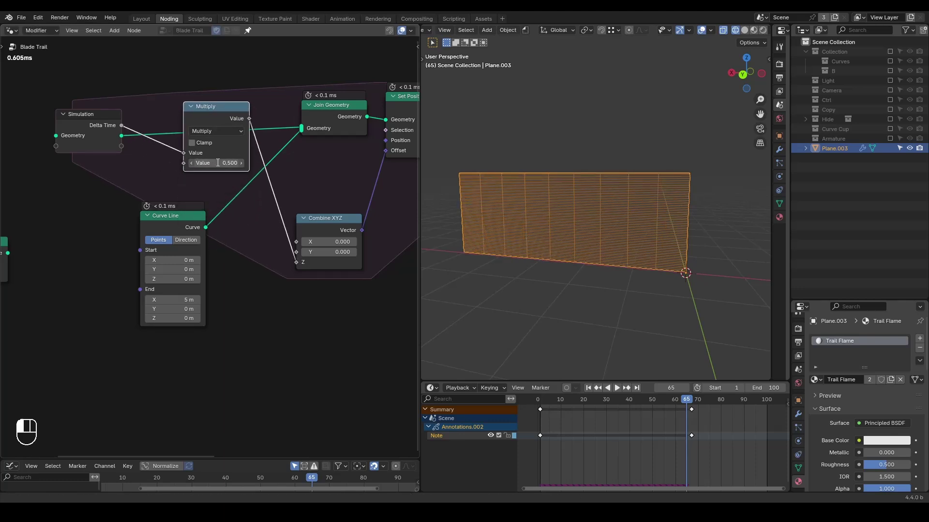
Replay the simulation and sketch slanted annotation strokes across the upper edge of the trail mesh
key(shift+space)
key(space)
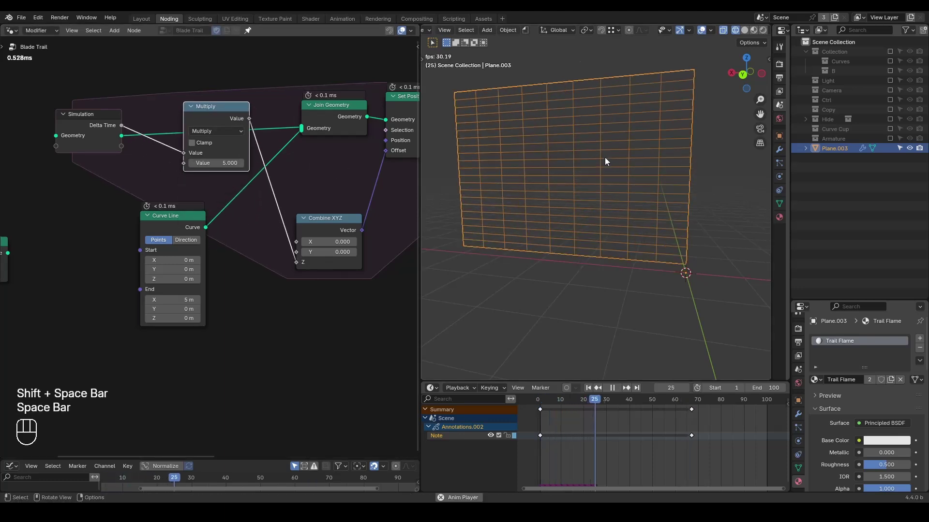
key(space)
middle_drag(609, 173, 608, 173)
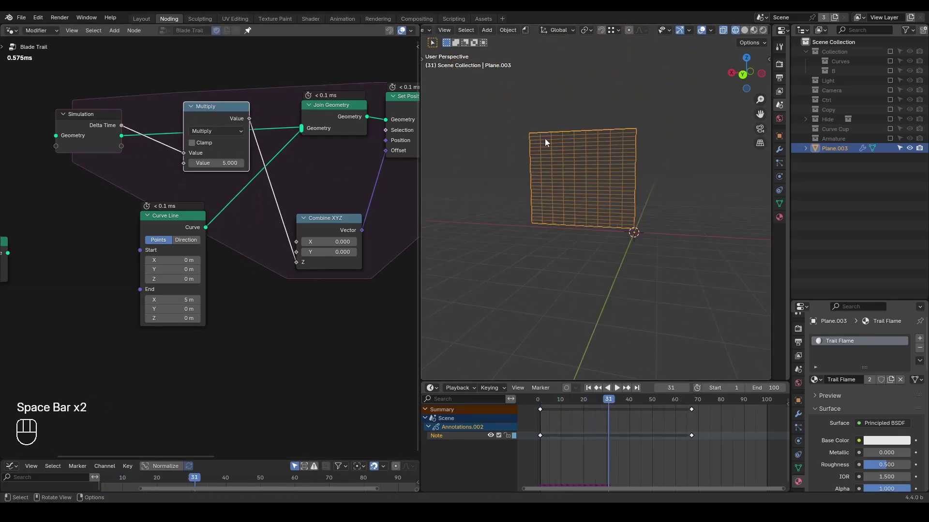
mouse_move(512, 153)
mouse_down()
mouse_move(545, 120)
mouse_move(587, 109)
mouse_up()
drag(596, 144, 634, 108)
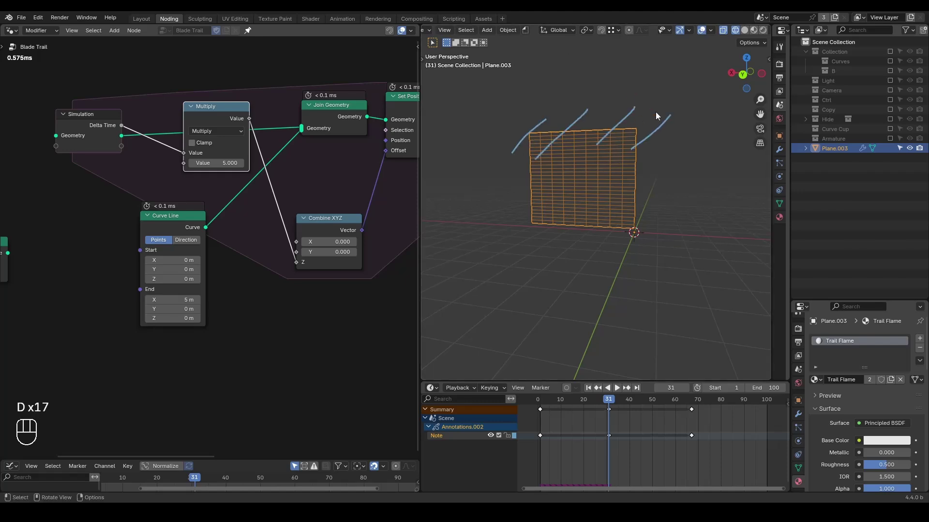
Insert a Store Named Attribute node between Curve Line and Join Geometry
drag(169, 216, 111, 260)
key(ctrl+a)
text(store na)
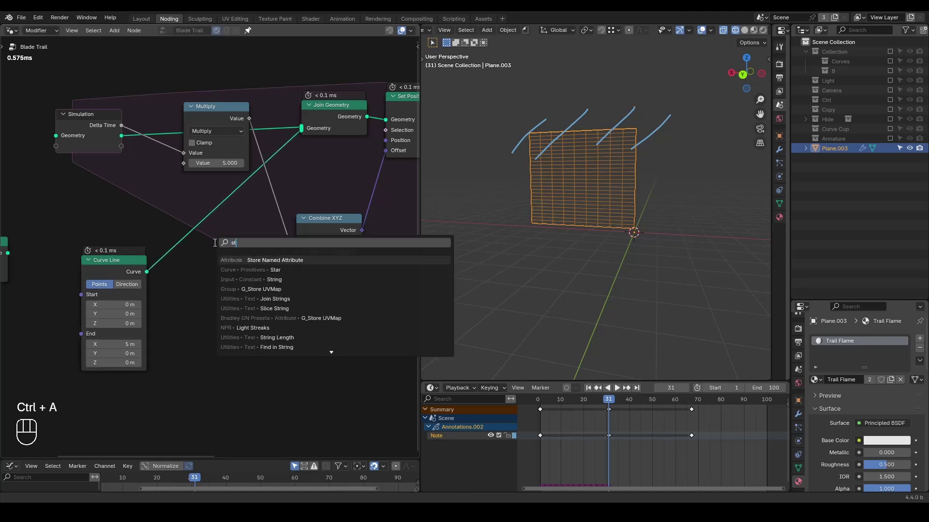
key(Return)
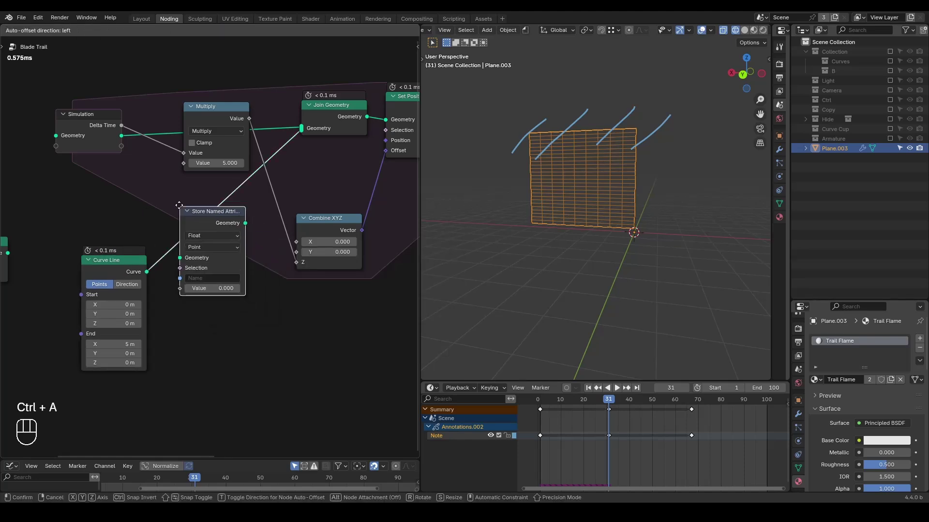
click(178, 203)
middle_drag(200, 297, 245, 236)
Feed the stored attribute's value from the Frame output of a Scene Time node and name the attribute T
drag(224, 220, 179, 339)
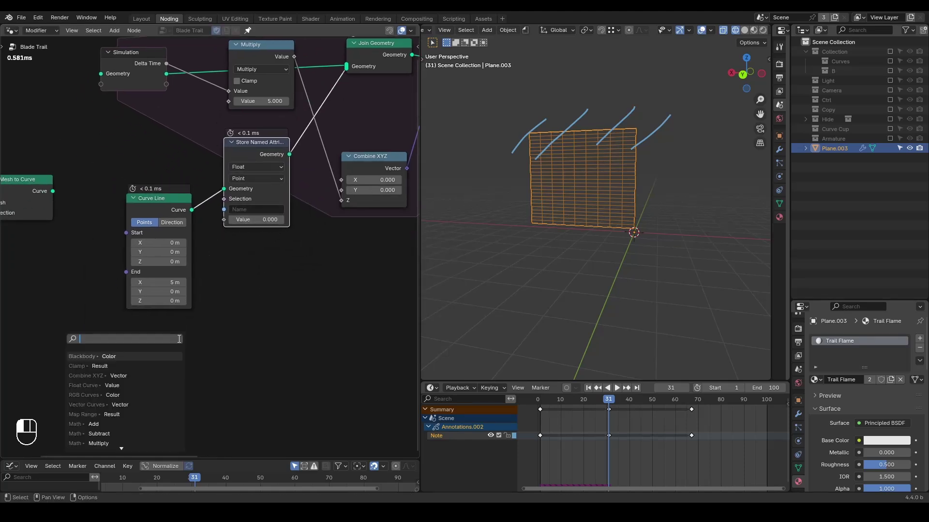
text(scene time)
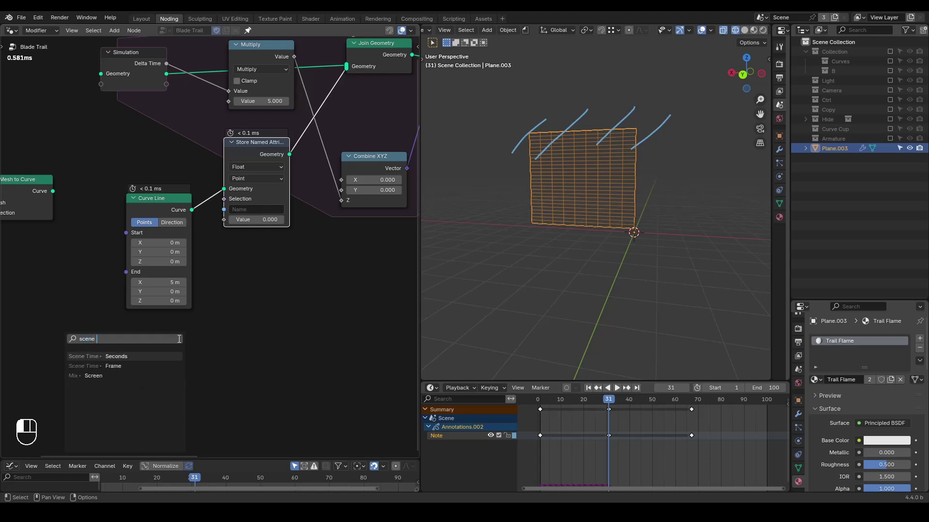
key(Return)
click(178, 338)
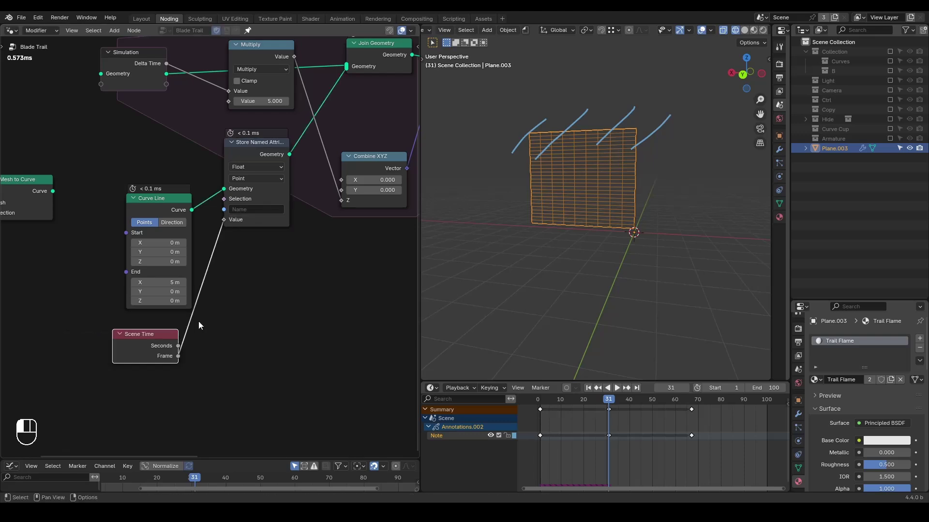
click(256, 209)
text(T)
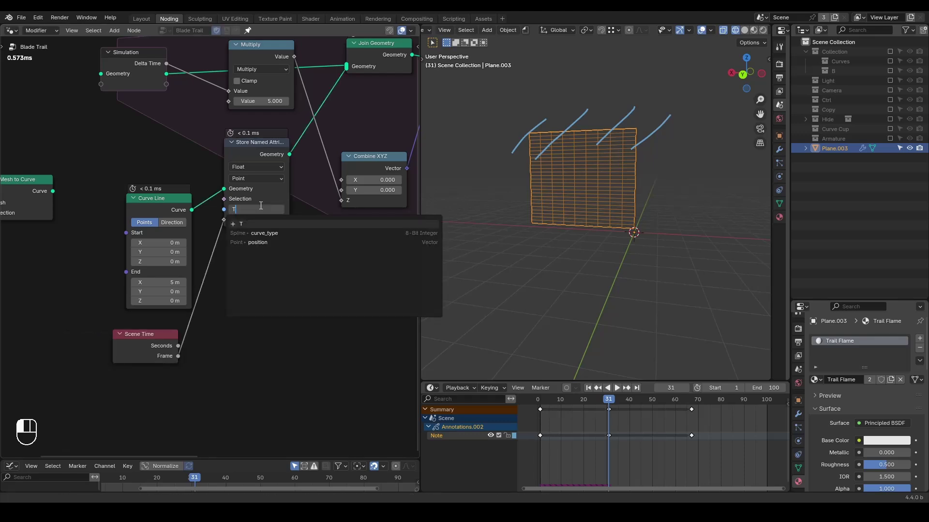
key(Return)
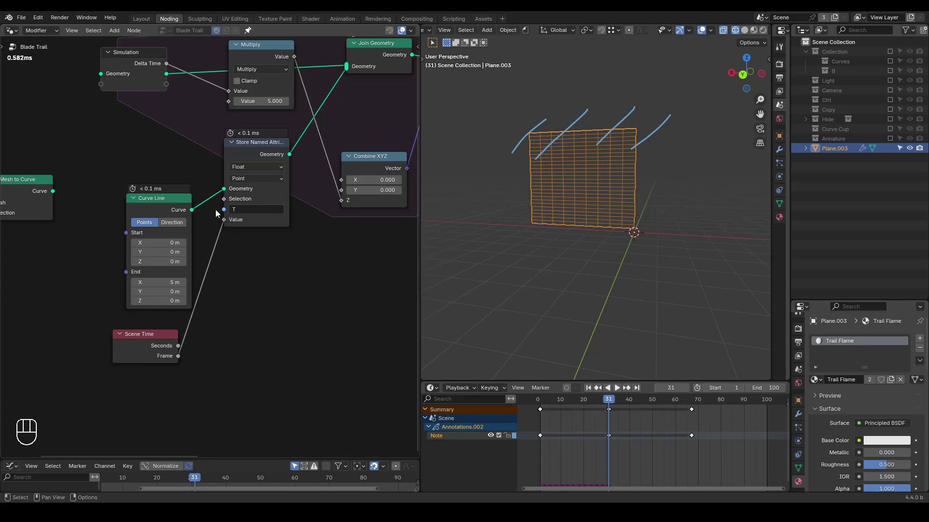
Erase the slanted annotation strokes over the trail mesh
key(d)
mouse_move(636, 147)
right_down()
mouse_move(461, 167)
mouse_move(501, 147)
right_up()
key(d)
key(d)
key(d)
Add a Subtract node that takes the Scene Time frame as its first value
middle_drag(270, 266, 232, 235)
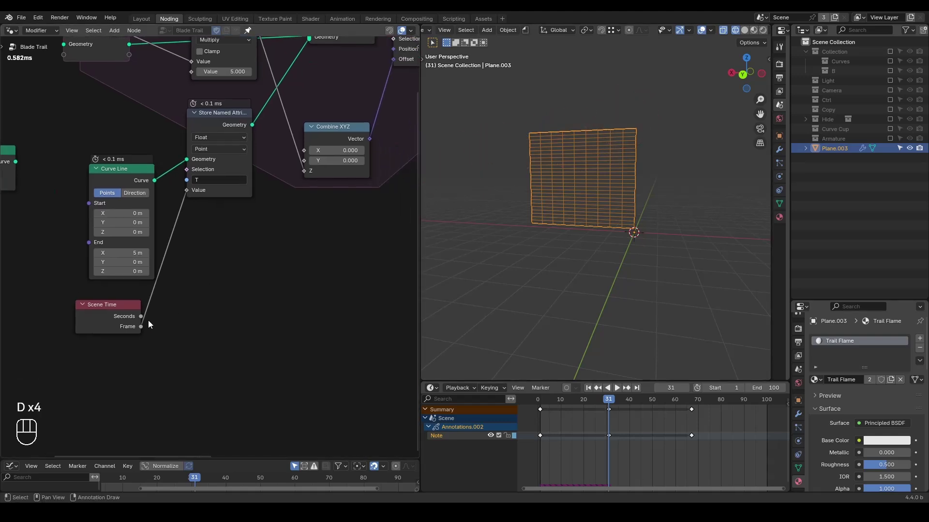
drag(140, 326, 274, 288)
text(subtract)
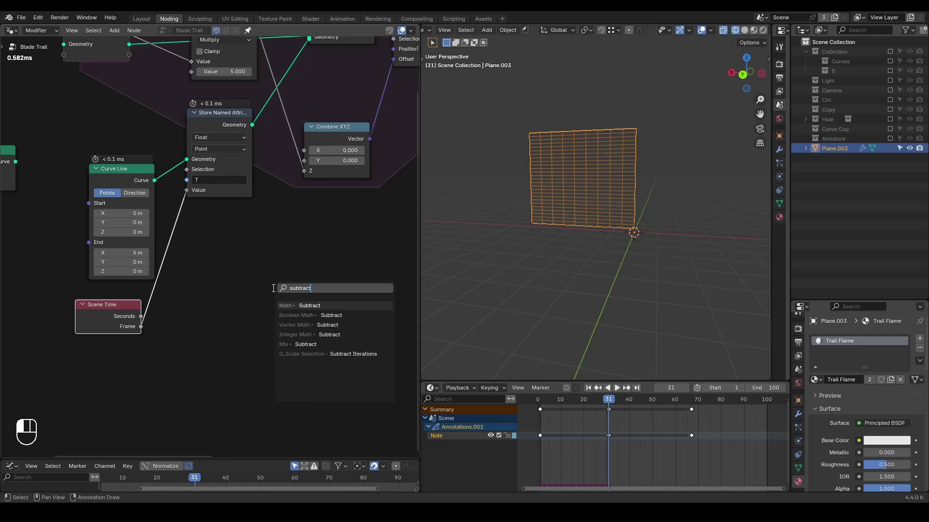
key(Return)
click(288, 247)
Feed the Subtract node's second value from a Named Attribute node reading attribute T
drag(289, 300, 187, 356)
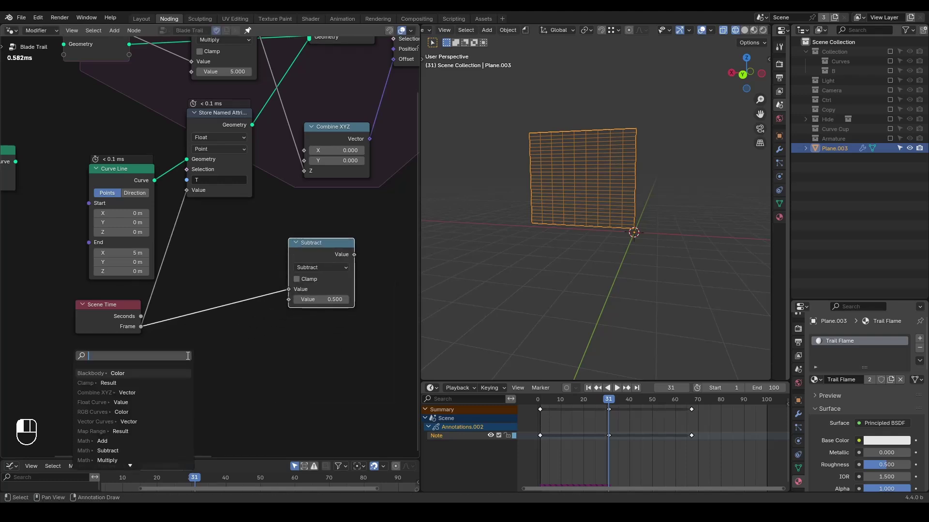
text(named)
key(Return)
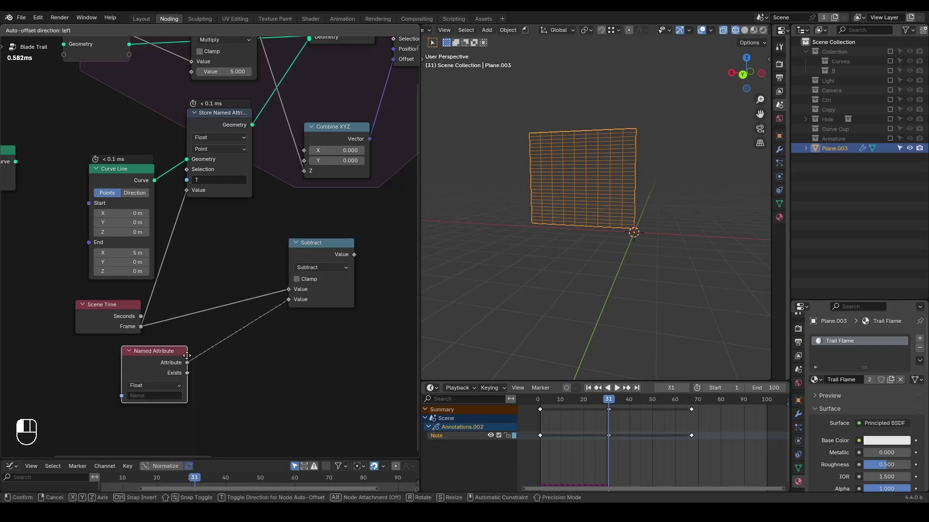
click(186, 355)
click(167, 396)
text(T)
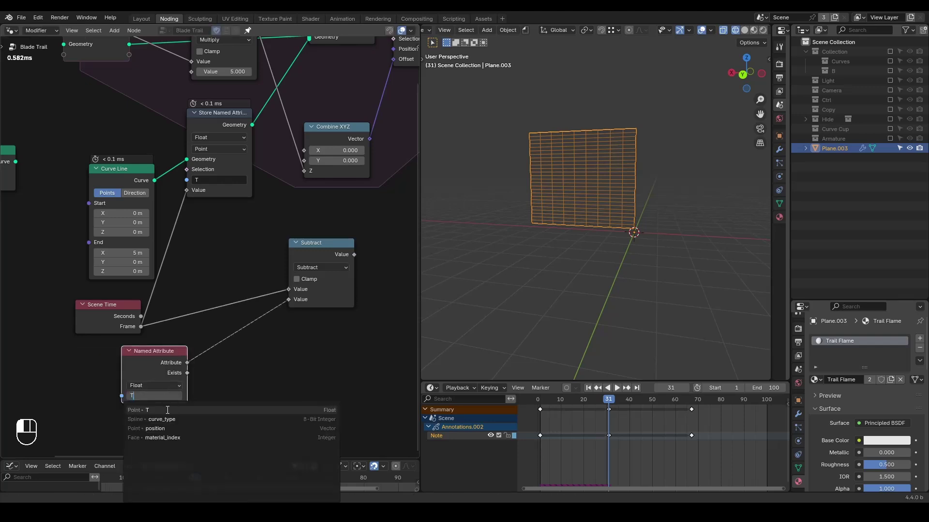
click(168, 410)
Wrap the Subtract node in a frame labelled Age
drag(316, 252, 284, 262)
key(ctrl+j)
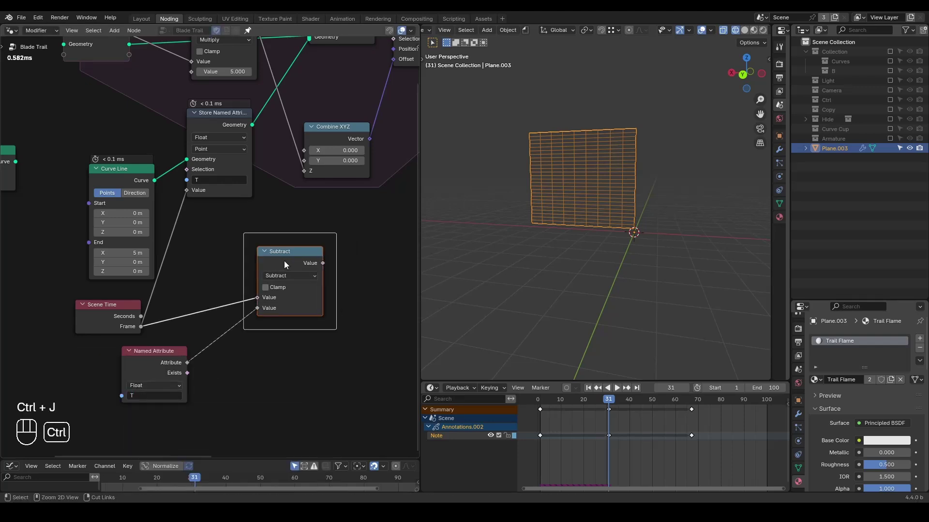
key(F2)
text(Age)
key(Return)
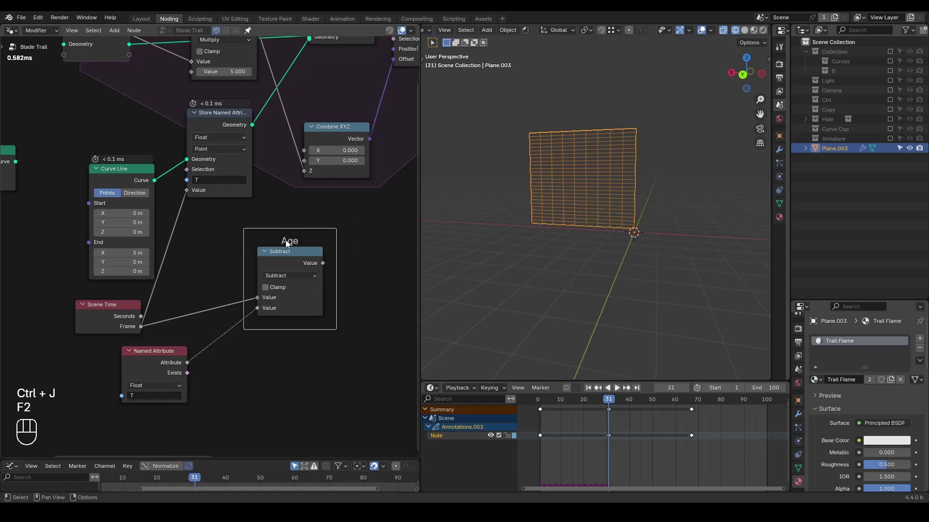
Insert a Delete Geometry node between Set Position and the simulation output
scroll(328, 225, down, 2)
middle_drag(328, 225, 232, 274)
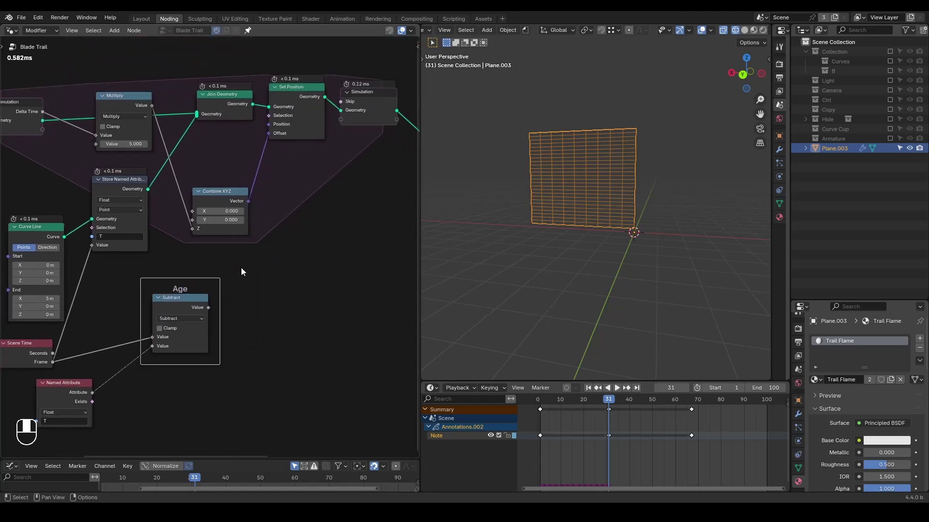
scroll(260, 260, down, 2)
click(309, 215)
key(shift+a)
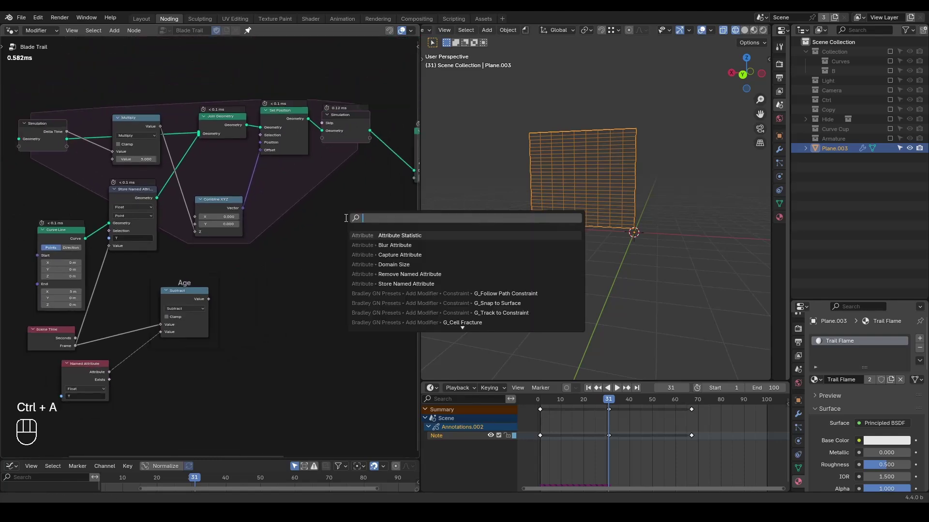
text(delete)
key(Return)
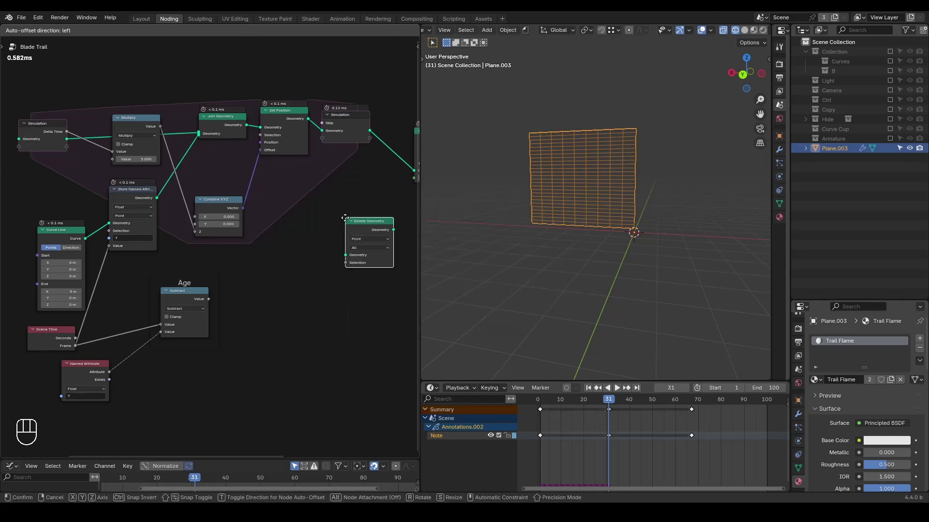
click(314, 112)
Add a Greater Than comparison node fed by the Age subtraction result
middle_drag(296, 226, 341, 166)
scroll(300, 206, up, 1)
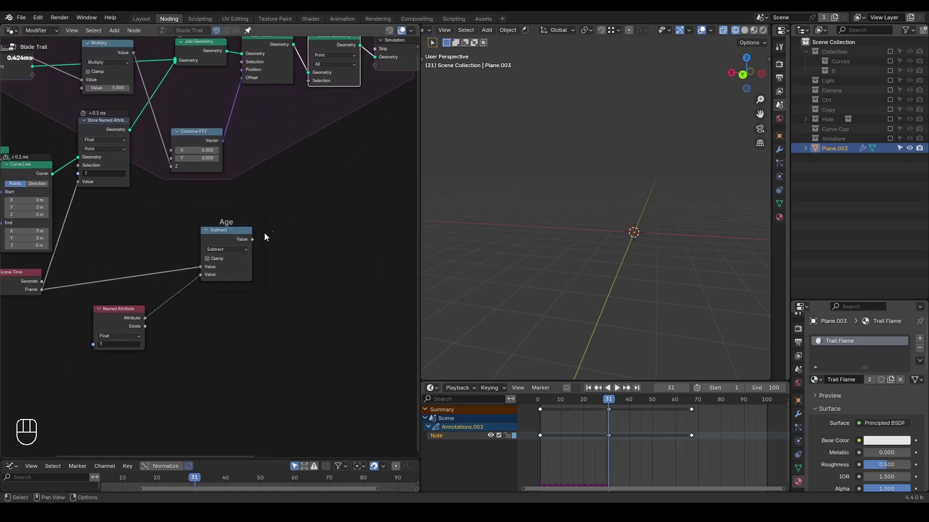
key(shift+a)
text(greater)
key(Return)
click(300, 198)
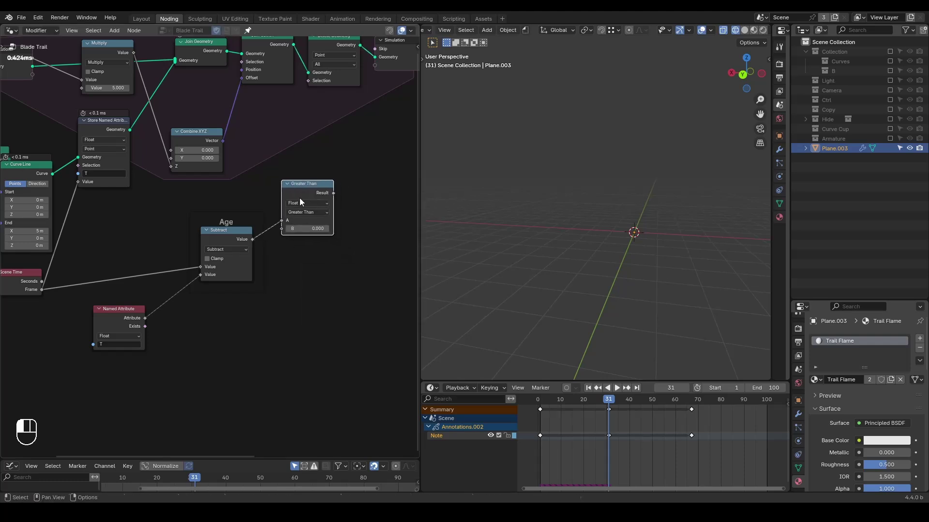
Set the Greater Than threshold to 15 and connect its result to the Delete Geometry selection
middle_drag(356, 164, 321, 263)
scroll(321, 262, up, 1)
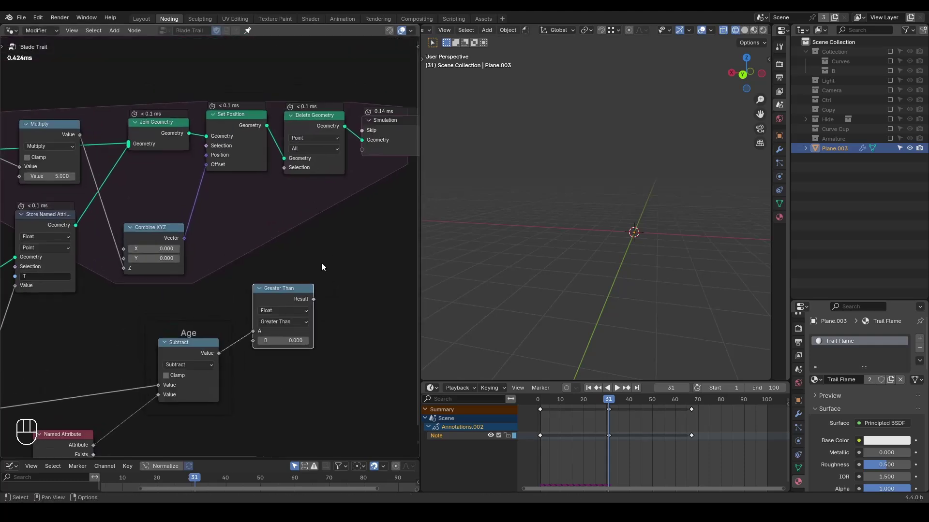
click(280, 340)
text(15)
key(Return)
drag(313, 299, 290, 167)
Replay the simulation to check how the trail behaves with the age-based deletion
key(shift+space)
key(space)
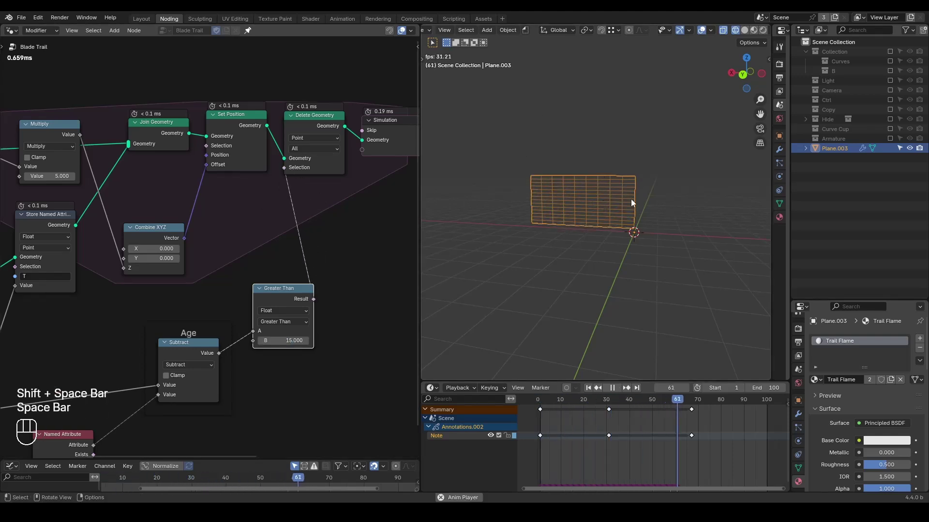
key(space)
Move the Age frame and its Named Attribute node away from the Greater Than node to make room between them
middle_drag(214, 332, 262, 262)
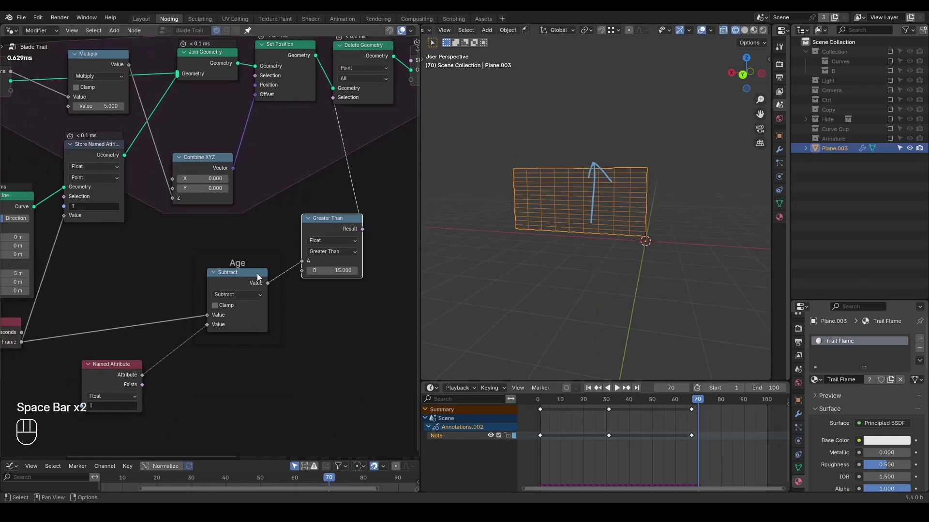
scroll(257, 251, down, 1)
drag(256, 245, 111, 392)
key(g)
click(200, 277)
click(234, 253)
mouse_move(622, 231)
middle_down()
mouse_move(625, 254)
mouse_move(602, 237)
mouse_move(530, 233)
middle_up()
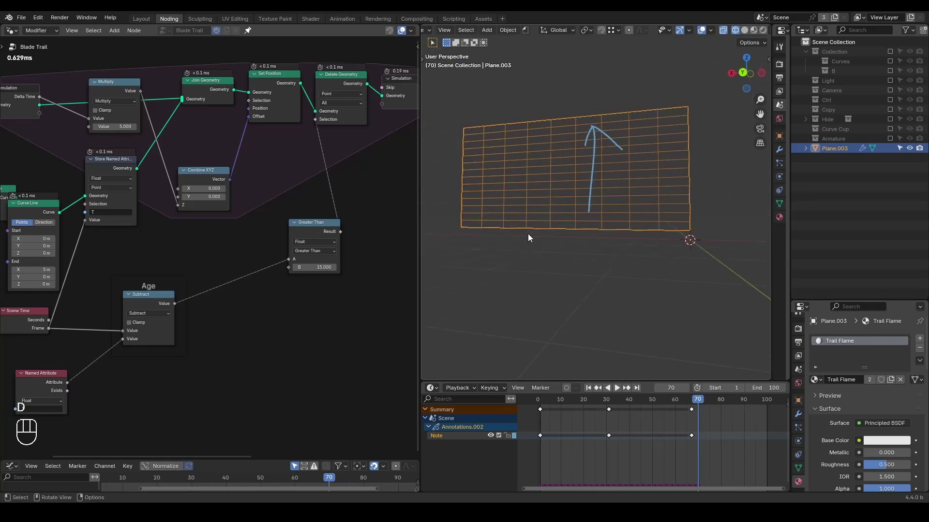
Annotate the trail's lower edge with direction arrows and circle the Set Position node
mouse_move(511, 244)
mouse_down()
mouse_move(528, 241)
mouse_move(528, 254)
mouse_up()
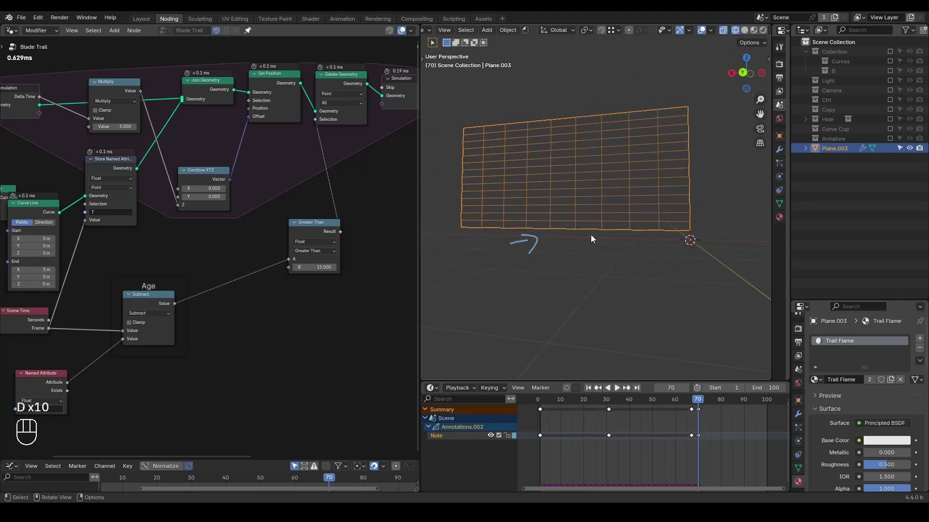
mouse_move(696, 254)
mouse_down()
mouse_move(692, 229)
mouse_move(687, 241)
mouse_move(708, 241)
mouse_up()
mouse_move(253, 66)
mouse_down()
mouse_move(267, 50)
mouse_move(278, 71)
mouse_up()
Feed the Age value through a new Greater Than 0 node into Set Position's Selection, and collapse that node below Combine XYZ
drag(175, 307, 233, 234)
text(greater)
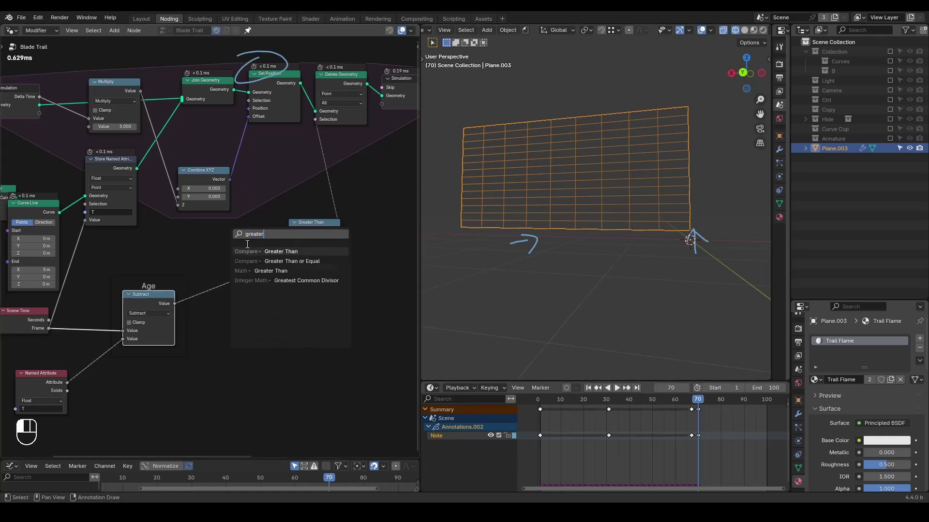
key(Return)
click(229, 254)
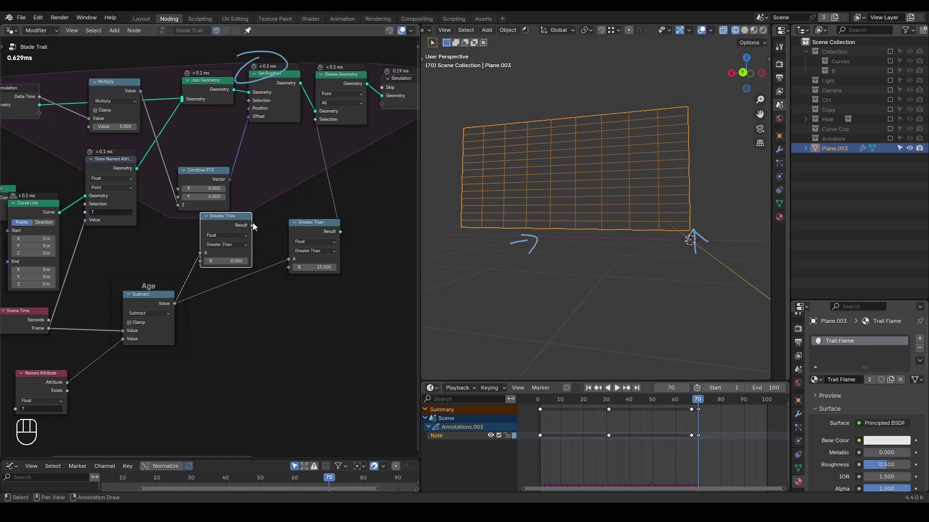
drag(253, 224, 247, 100)
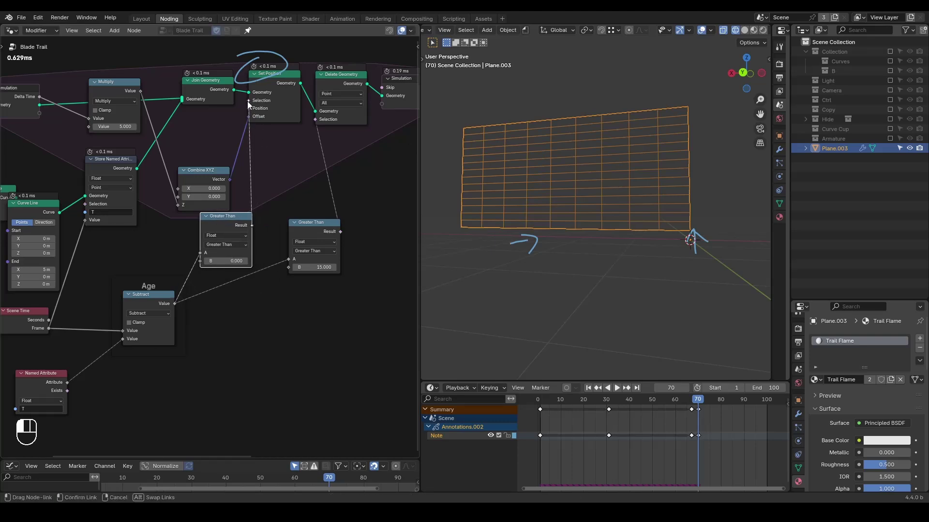
drag(248, 101, 248, 101)
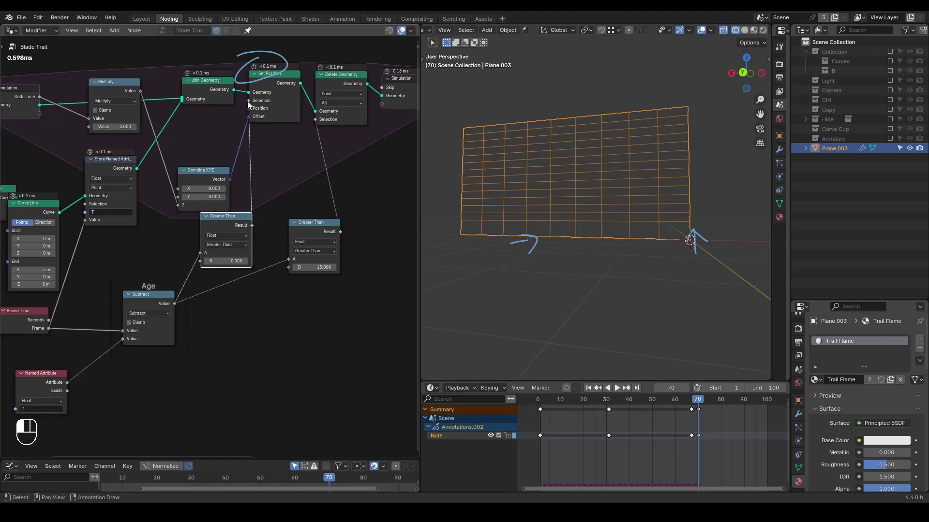
click(205, 217)
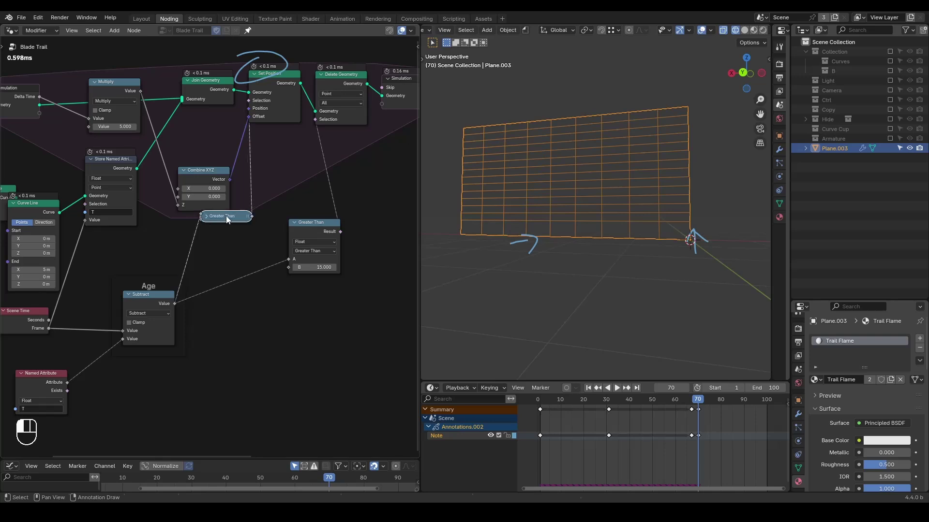
drag(226, 216, 204, 231)
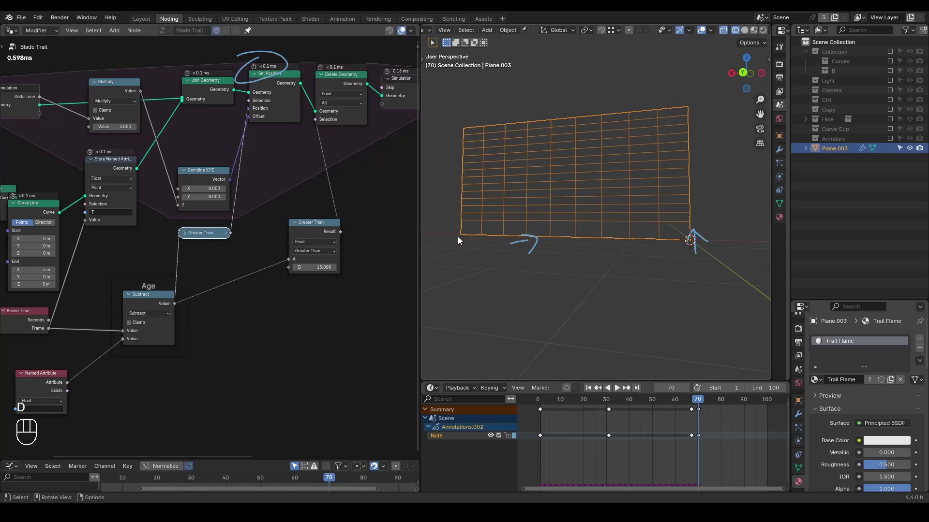
Draw annotation strokes along the trail's lower edge to mark where the newest curve line follows the blade
mouse_move(446, 248)
mouse_down()
mouse_move(479, 237)
mouse_move(473, 255)
mouse_up()
key(d)
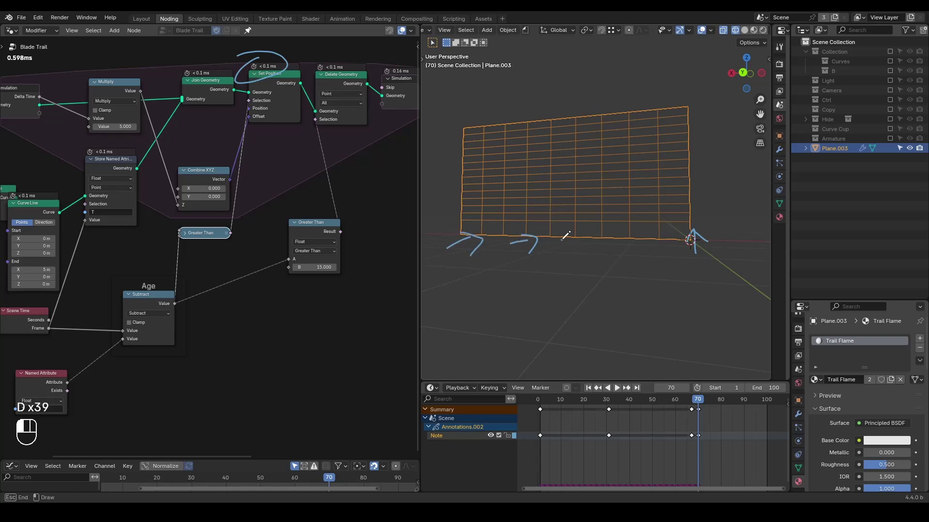
drag(664, 240, 664, 240)
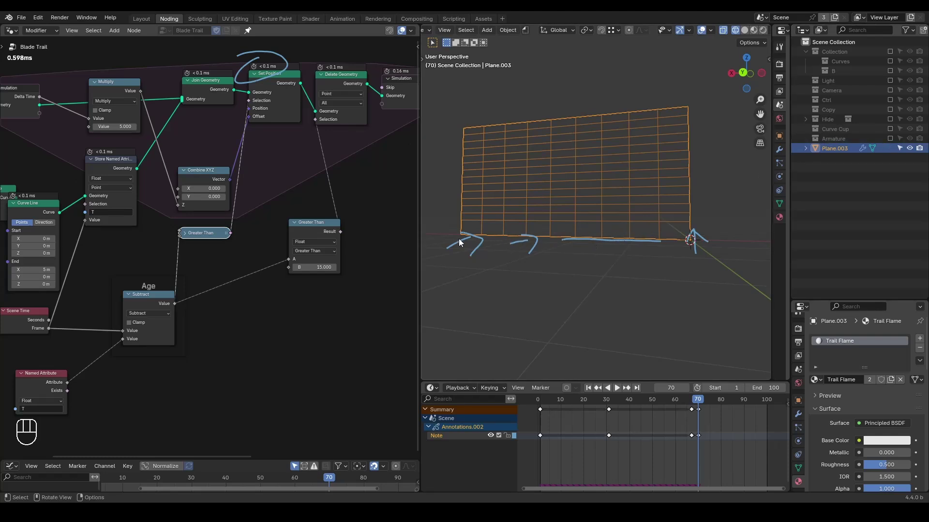
mouse_move(443, 236)
mouse_down()
mouse_move(677, 241)
mouse_move(659, 241)
mouse_up()
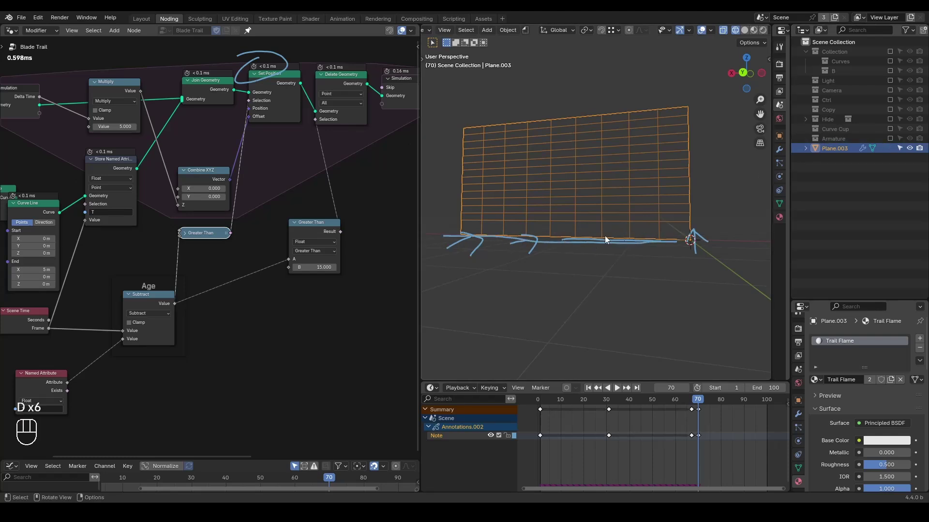
Show the Armature collection temporarily to sketch the blade's motion beside the character's hand, then erase the sketch and hide the collection
click(890, 139)
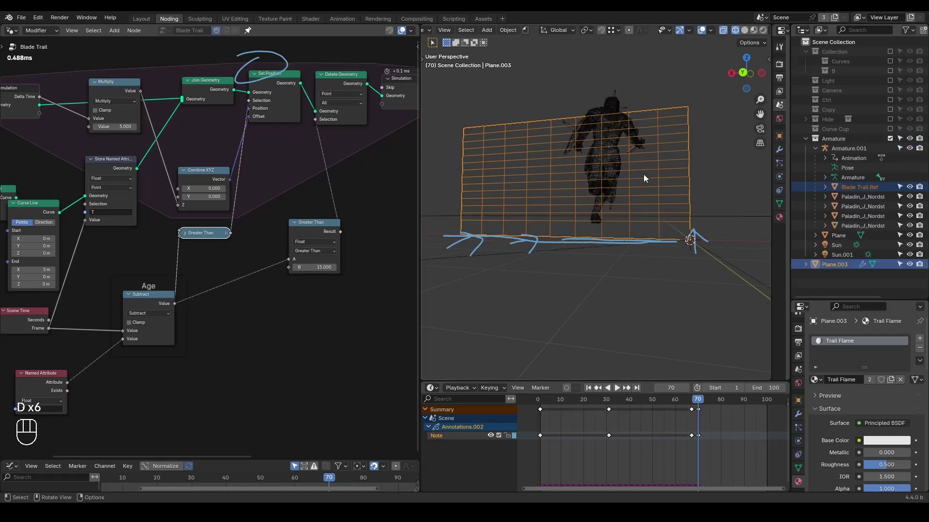
mouse_move(686, 146)
middle_down()
mouse_move(670, 190)
mouse_move(680, 167)
mouse_move(672, 146)
mouse_move(681, 140)
middle_up()
drag(658, 152, 671, 132)
middle_drag(676, 139, 699, 157)
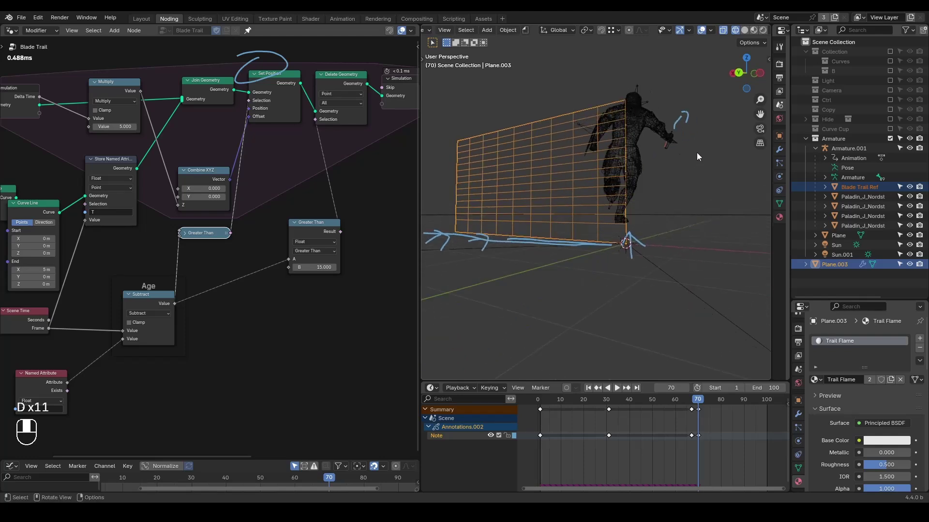
drag(638, 155, 658, 147)
mouse_move(656, 142)
mouse_down()
mouse_move(657, 156)
mouse_move(664, 148)
mouse_up()
right_drag(686, 167, 646, 180)
click(890, 138)
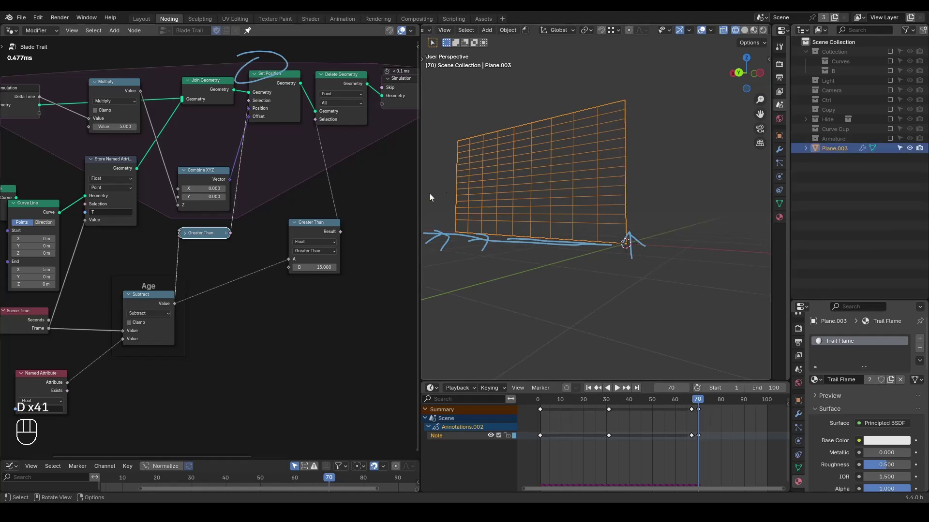
Return to frame 1 and split off a second node area set to Shader Editor for the Trail Flame material
key(shift+space)
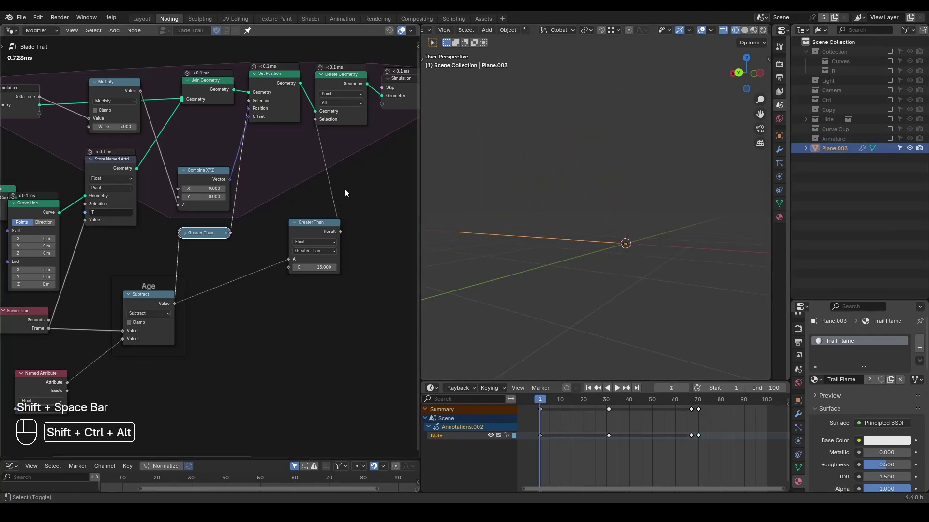
key(shift+ctrl+alt+q)
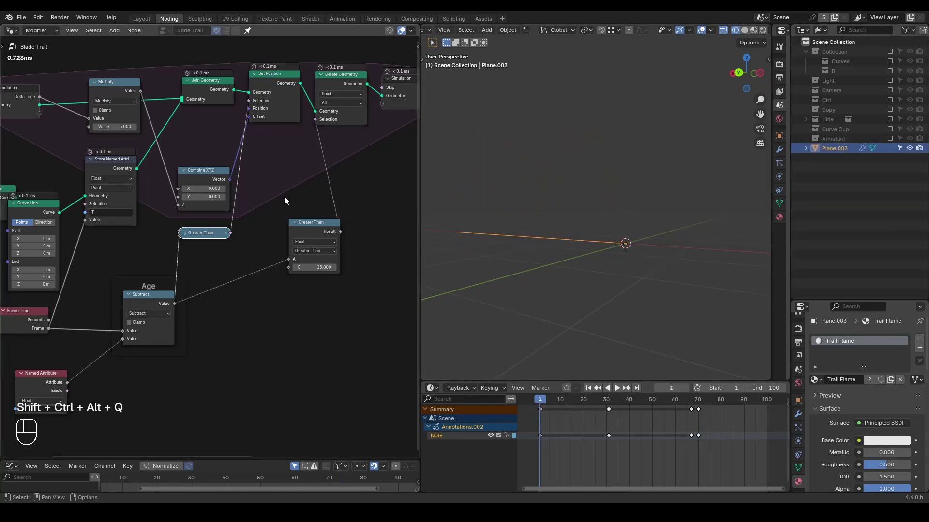
scroll(289, 196, down, 2)
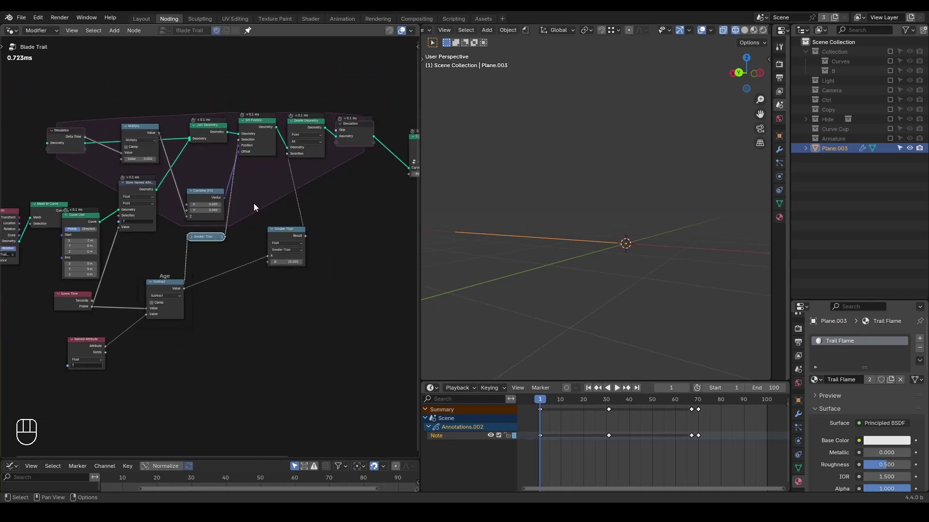
drag(4, 456, 15, 90)
click(11, 92)
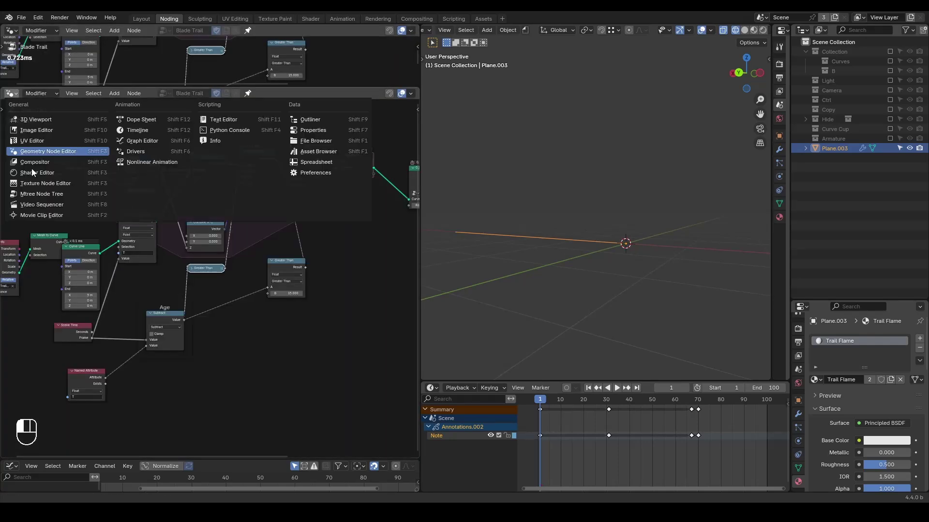
click(52, 173)
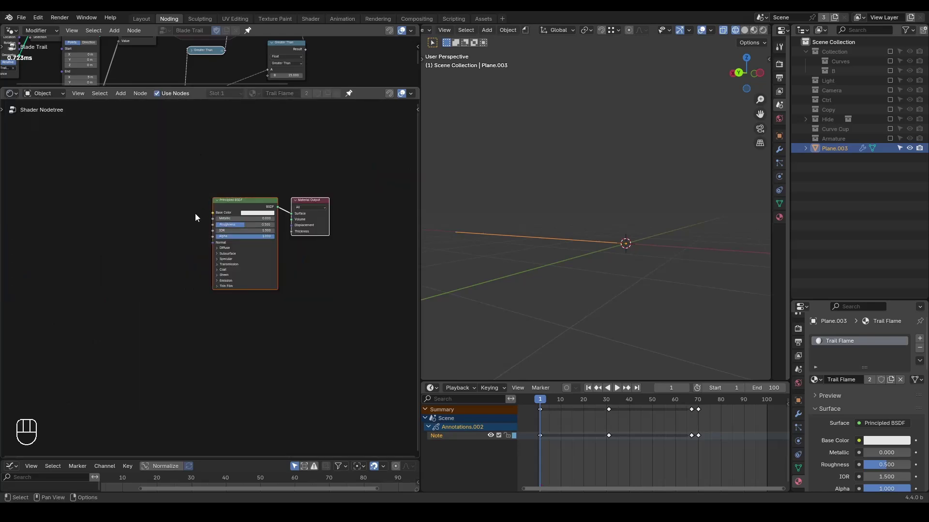
scroll(206, 215, up, 3)
Play the simulation to frame 25 and display the viewport in Material Preview shading
key(z)
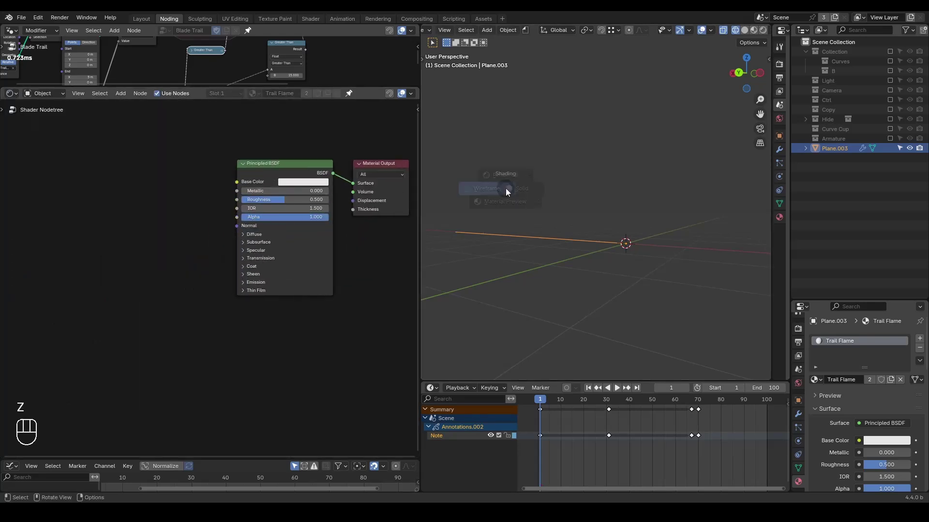
click(506, 146)
key(space)
key(space)
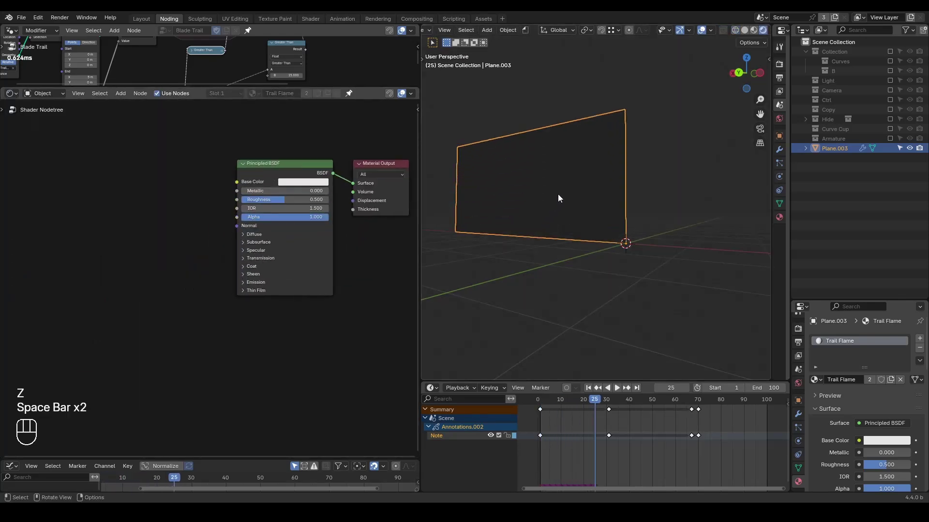
key(z)
click(564, 248)
click(563, 248)
click(535, 193)
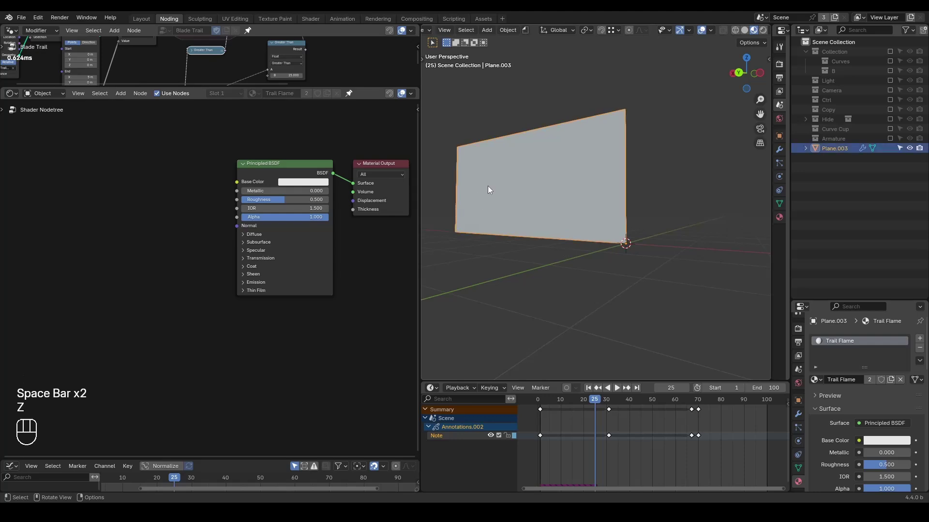
Delete the Principled BSDF node from the Trail Flame material
click(289, 185)
mouse_move(311, 96)
mouse_down()
mouse_move(318, 100)
mouse_move(311, 71)
mouse_move(303, 95)
mouse_move(312, 99)
mouse_up()
key(x)
key(x)
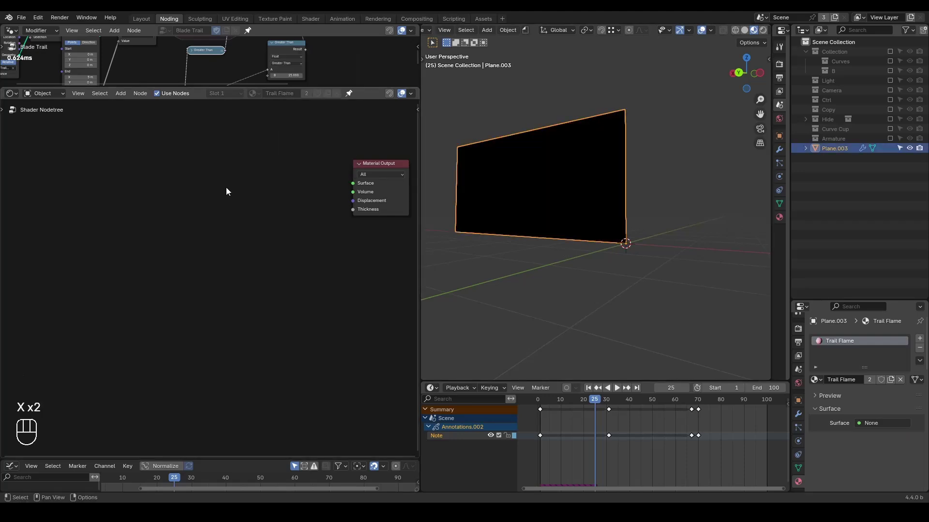
Add an Attribute node reading UVMap and connect its Vector output to the Material Output surface
key(ctrl+a)
text(uvmap)
key(Return)
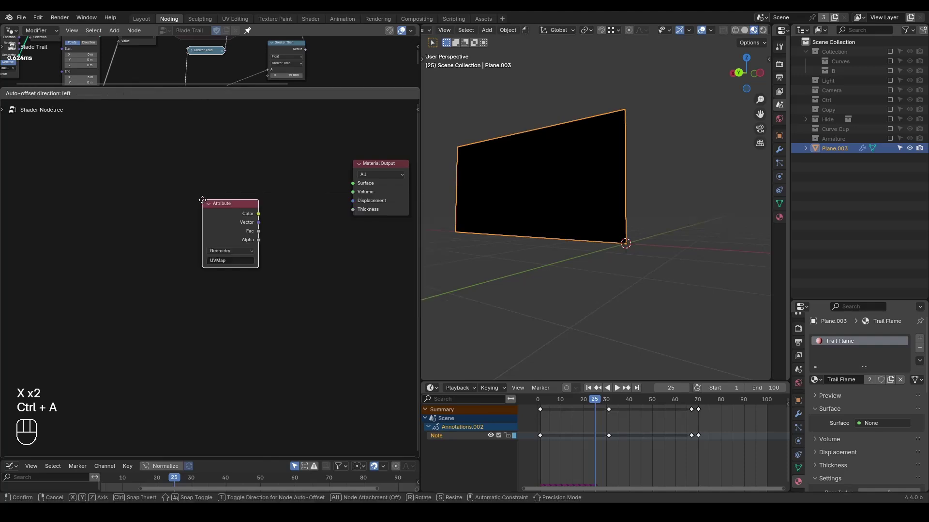
click(121, 166)
ctrl+shift+click(147, 180)
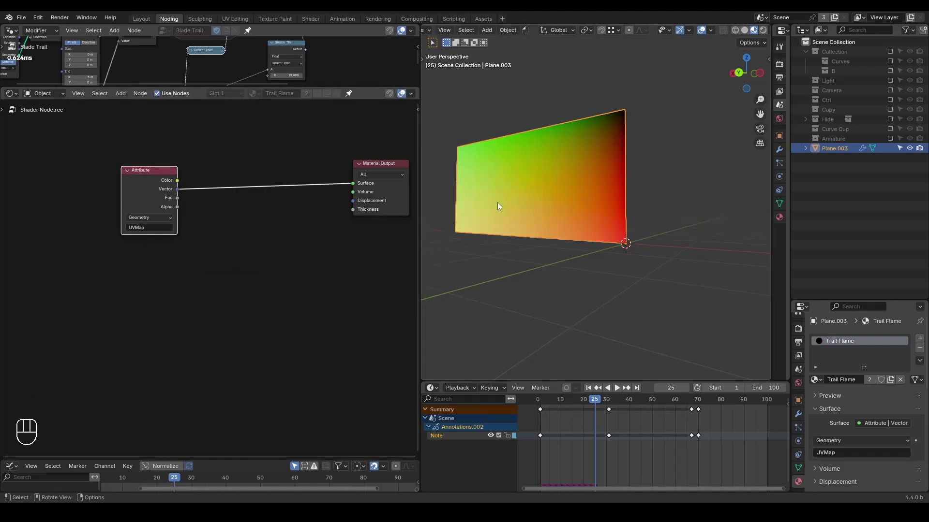
Annotate the trail's corners with their UV values: 0 at the black corner and 1 at the red and green corners
middle_drag(497, 202, 515, 216)
drag(685, 110, 683, 107)
drag(701, 240, 705, 282)
drag(445, 103, 438, 137)
scroll(527, 245, down, 3)
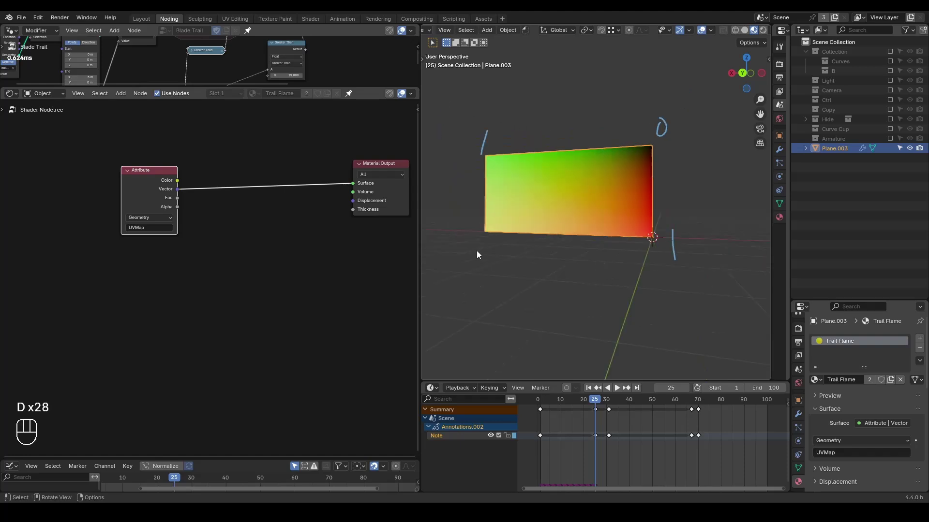
Insert a Separate XYZ node between the Attribute's Vector output and the Material Output surface
key(ctrl+a)
text(sepa)
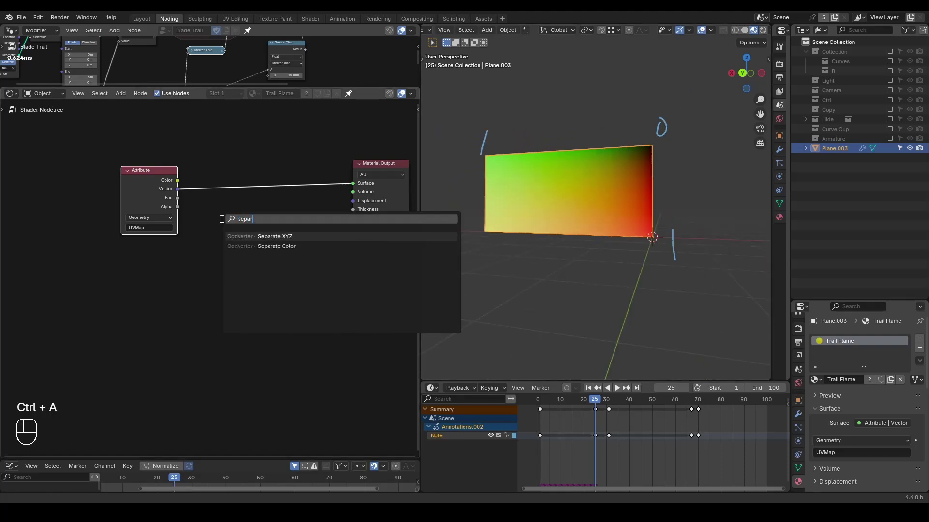
key(Return)
click(204, 166)
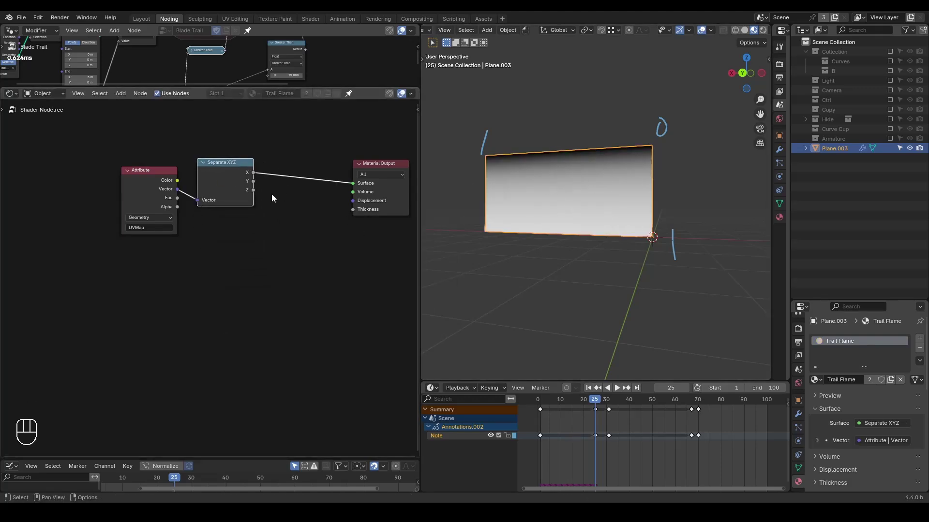
Preview the Separate XYZ outputs on the trail surface, finishing on X
ctrl+shift+click(239, 181)
ctrl+shift+click(237, 179)
ctrl+shift+click(237, 179)
ctrl+shift+click(237, 178)
ctrl+shift+click(237, 179)
ctrl+shift+click(237, 178)
Move the Attribute and Separate XYZ nodes away from the Material Output to make room between them
drag(238, 134, 148, 209)
key(g)
click(81, 236)
click(217, 161)
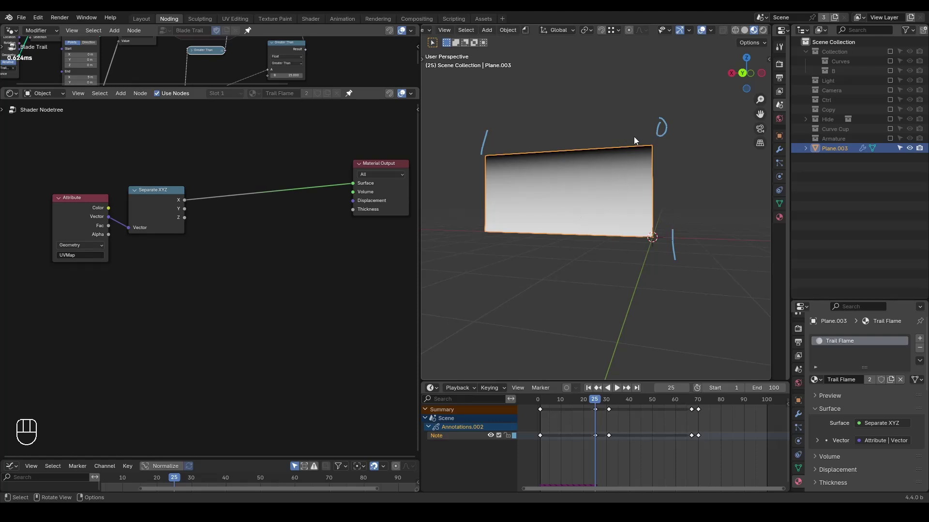
Add a Noise Texture driven by the Attribute's Vector output and preview its Fac output on the material surface
scroll(271, 264, up, 2)
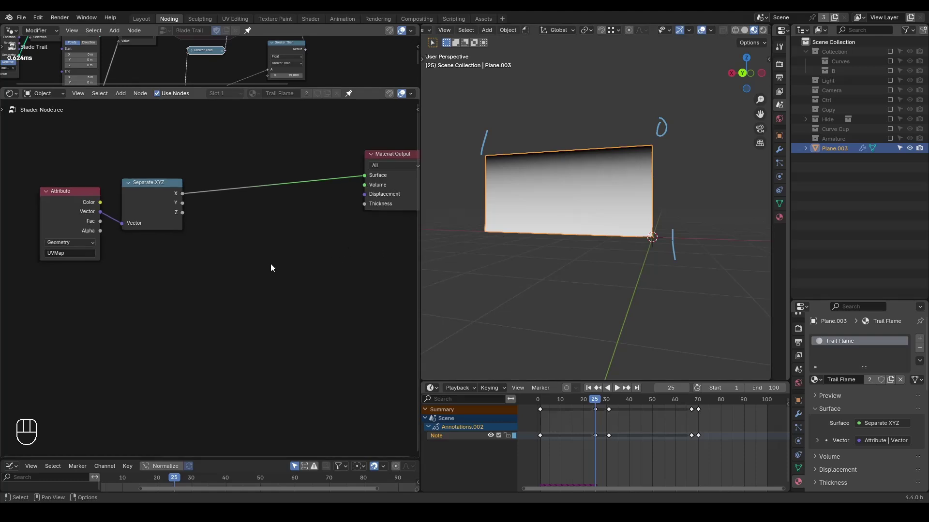
key(ctrl+a)
text(noise tex)
key(Return)
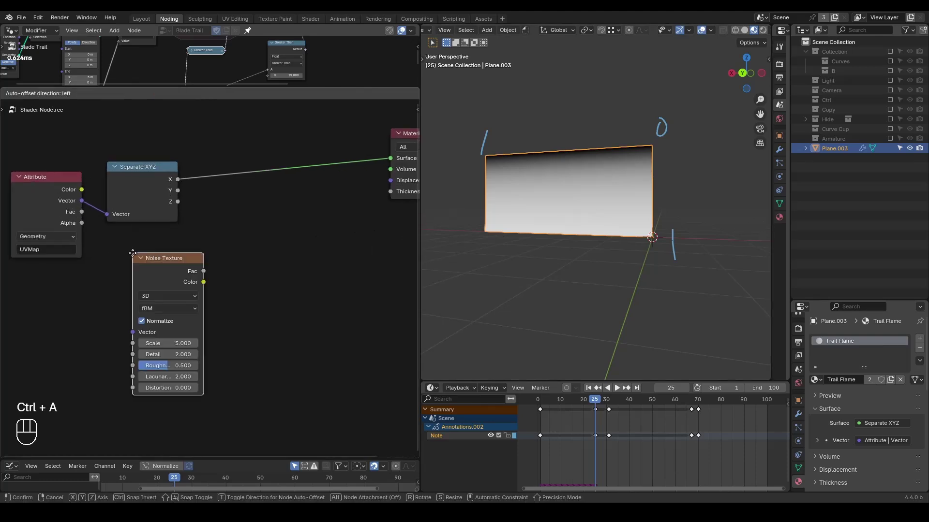
click(164, 242)
drag(78, 200, 170, 324)
ctrl+shift+click(205, 263)
drag(214, 256, 275, 275)
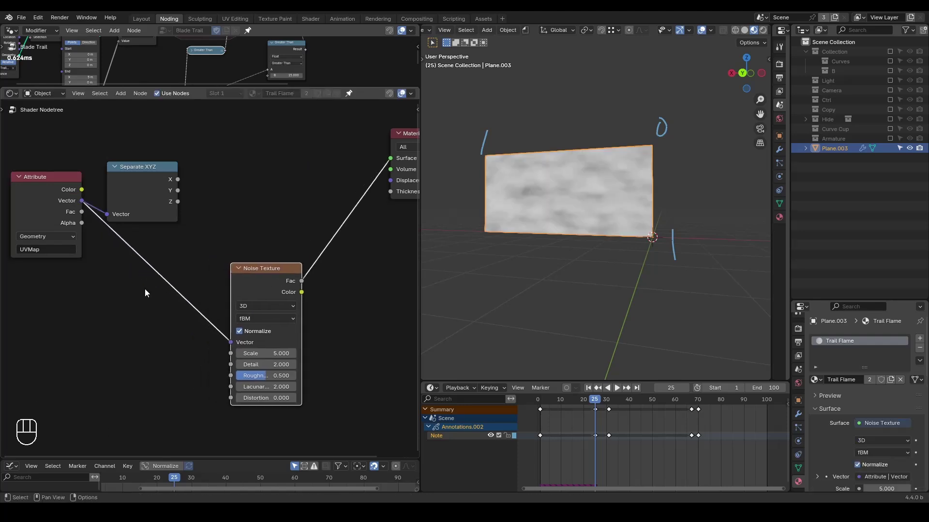
Insert a vector Multiply node with values 0.16, 1 and 1 between the Attribute and the Noise Texture
middle_drag(144, 289, 173, 271)
drag(166, 167, 185, 138)
drag(114, 184, 173, 206)
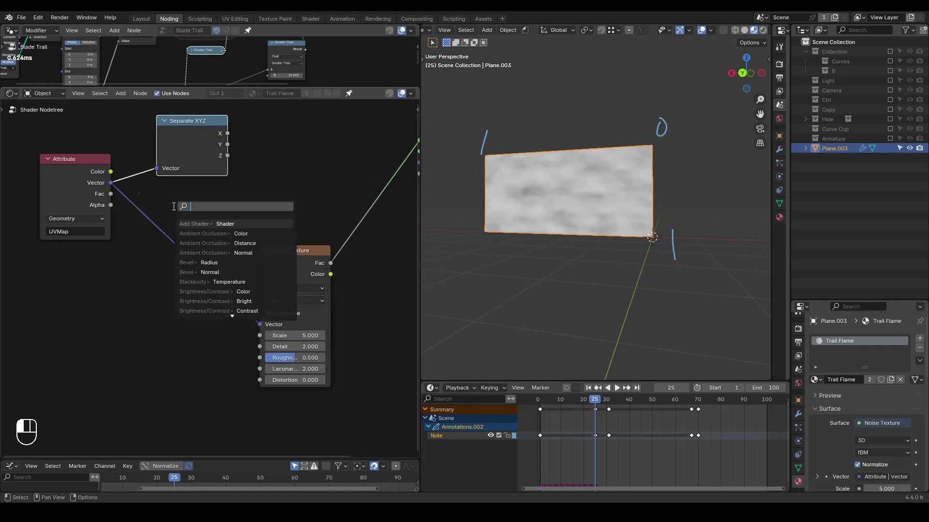
text(mult)
key(Return)
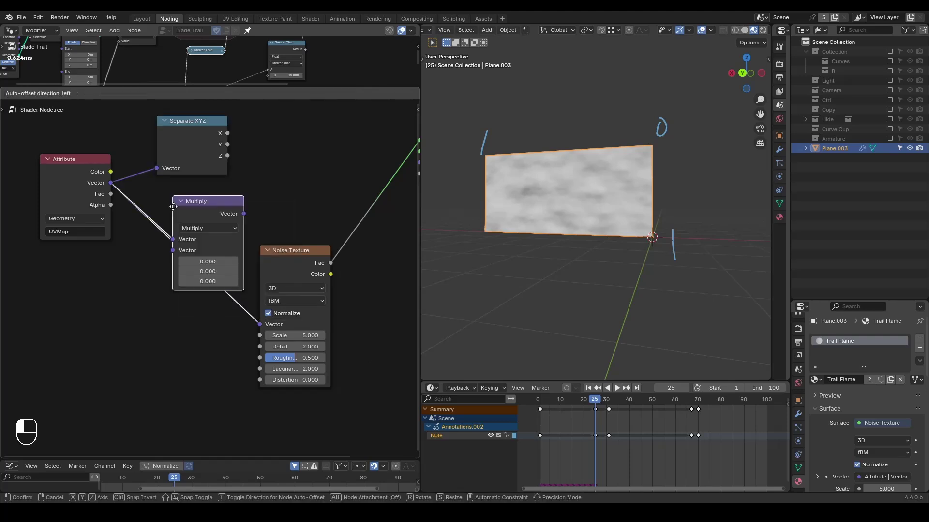
click(160, 211)
drag(193, 263, 160, 264)
text(1)
key(Return)
Add a Color Ramp after the Noise Texture's Fac output and move its black stop to 0.468
middle_drag(295, 227, 249, 227)
key(ctrl+a)
text(color ramp)
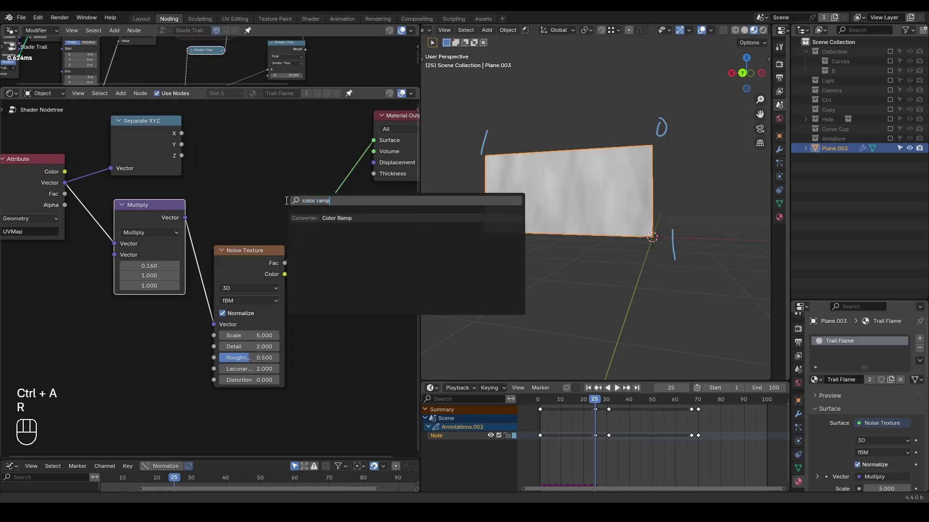
key(Return)
click(232, 200)
drag(240, 260, 292, 261)
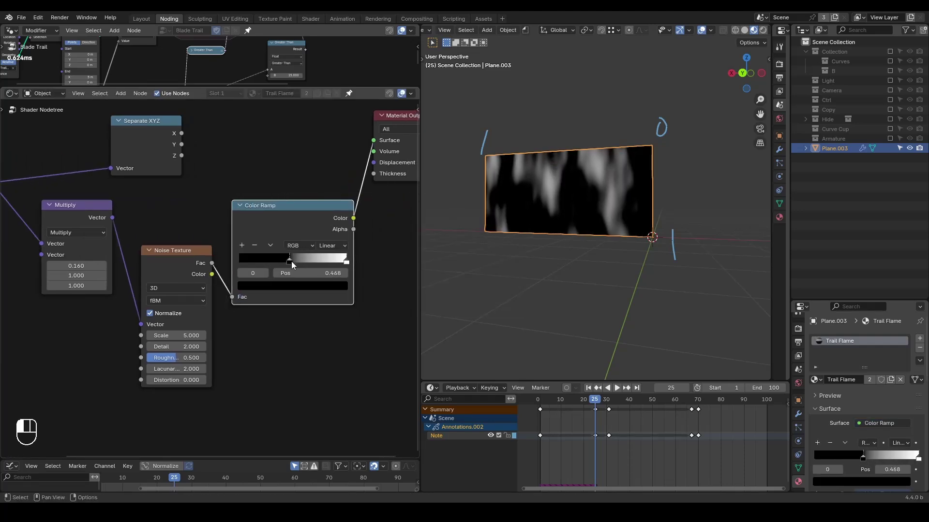
Set the vector Multiply node's Y value to 2.640 and move the node away from the Noise Texture
middle_drag(165, 285, 264, 267)
shift+drag(170, 258, 207, 257)
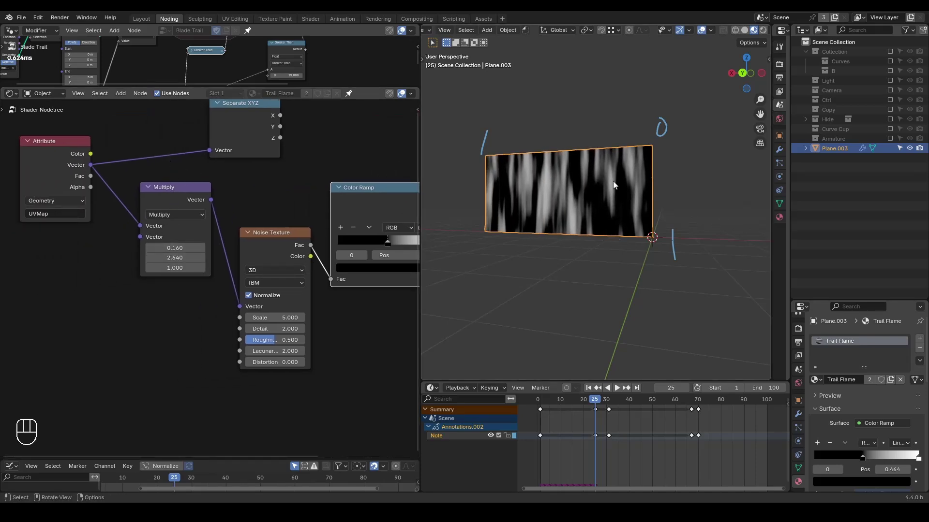
drag(185, 206, 144, 225)
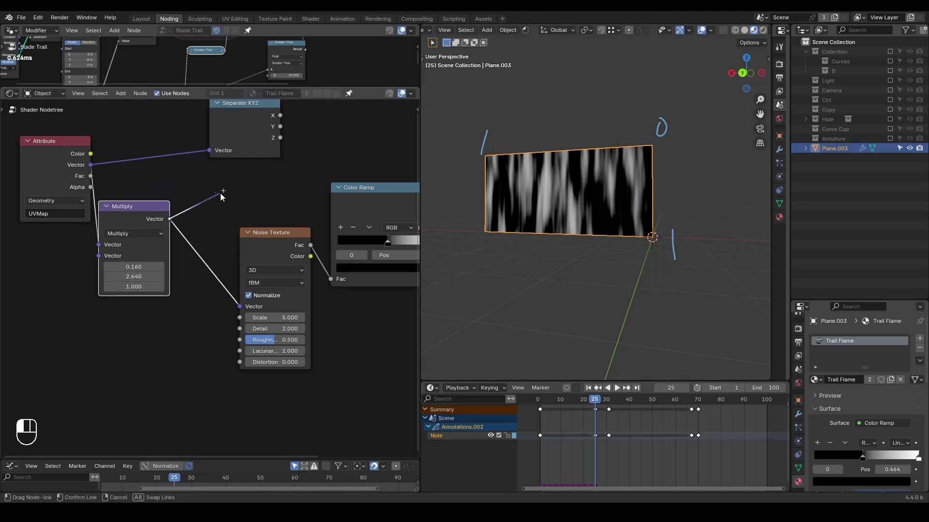
Insert a vector Add node between the Multiply and the Noise Texture and set its X value to 2.630
key(shift+a)
text(ad)
key(Return)
click(185, 260)
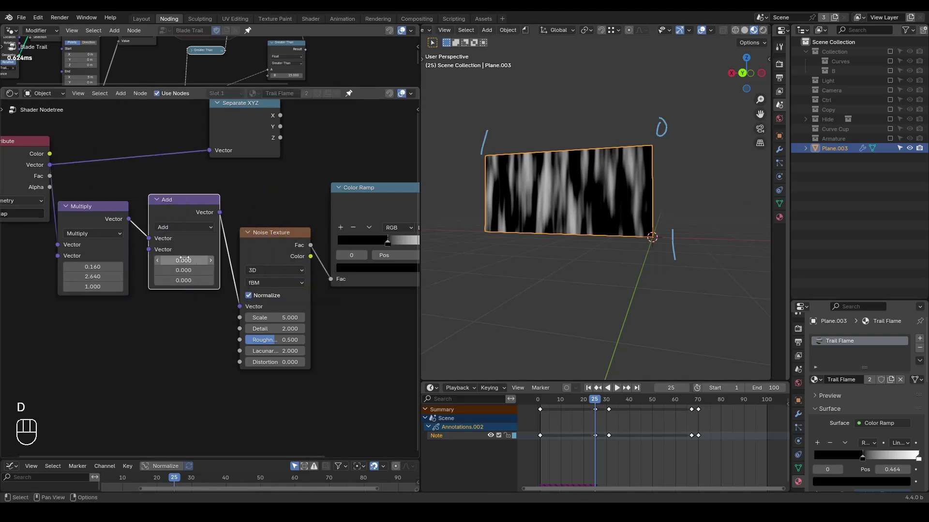
shift+drag(186, 260, 235, 260)
scroll(115, 338, down, 1)
Move the Separate XYZ node closer to the Attribute and preview its outputs on the material surface, ending on Y
drag(211, 162, 149, 154)
ctrl+shift+click(151, 154)
ctrl+shift+click(161, 155)
ctrl+shift+click(161, 155)
ctrl+shift+click(161, 155)
ctrl+shift+click(162, 155)
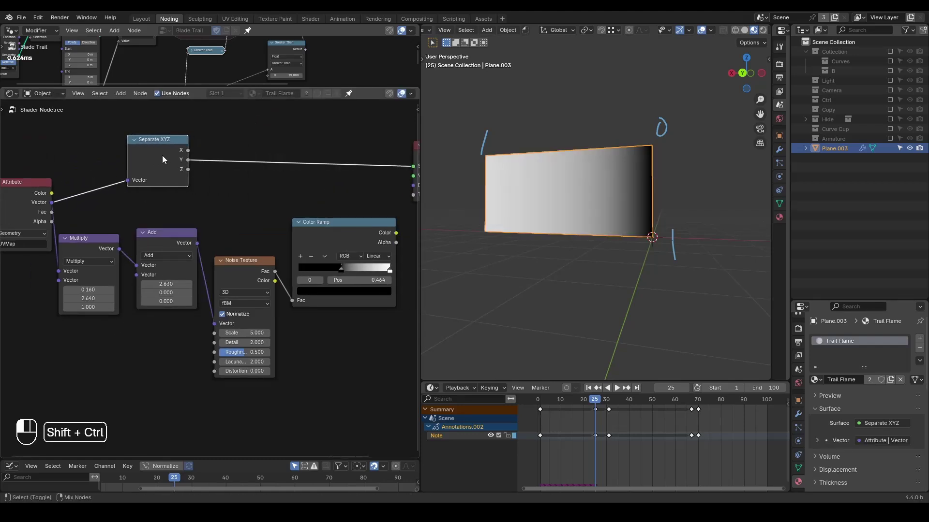
Preview the noise Color Ramp and annotate diagonal strokes along the plane's two side edges and upper edge
ctrl+shift+click(328, 234)
drag(500, 151, 471, 182)
mouse_move(502, 163)
mouse_down()
mouse_move(472, 200)
mouse_move(459, 249)
mouse_up()
mouse_move(574, 128)
mouse_down()
mouse_move(532, 156)
mouse_move(563, 163)
mouse_up()
drag(620, 137, 601, 152)
mouse_move(656, 142)
mouse_down()
mouse_move(636, 155)
mouse_move(633, 178)
mouse_up()
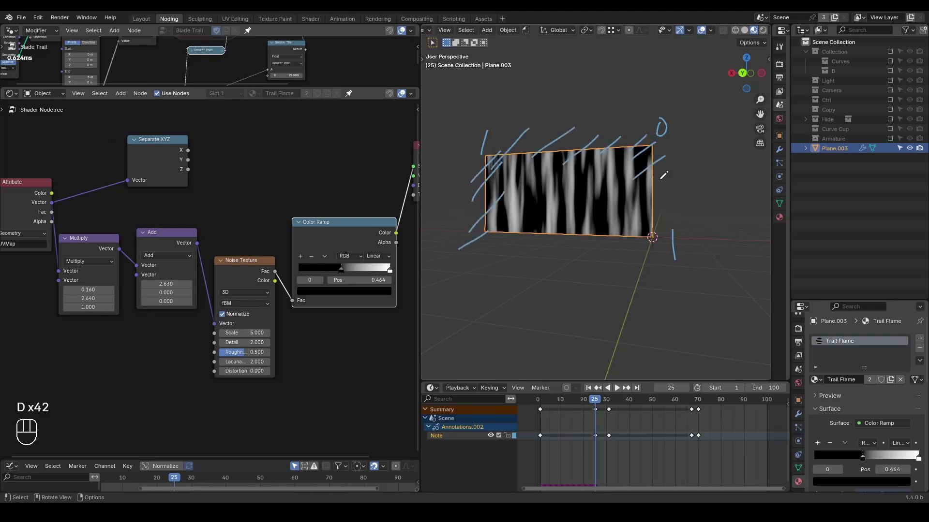
drag(656, 221, 632, 242)
Preview the Separate XYZ node's Y output and insert a Color Ramp between it and the Material Output
middle_drag(320, 209, 257, 270)
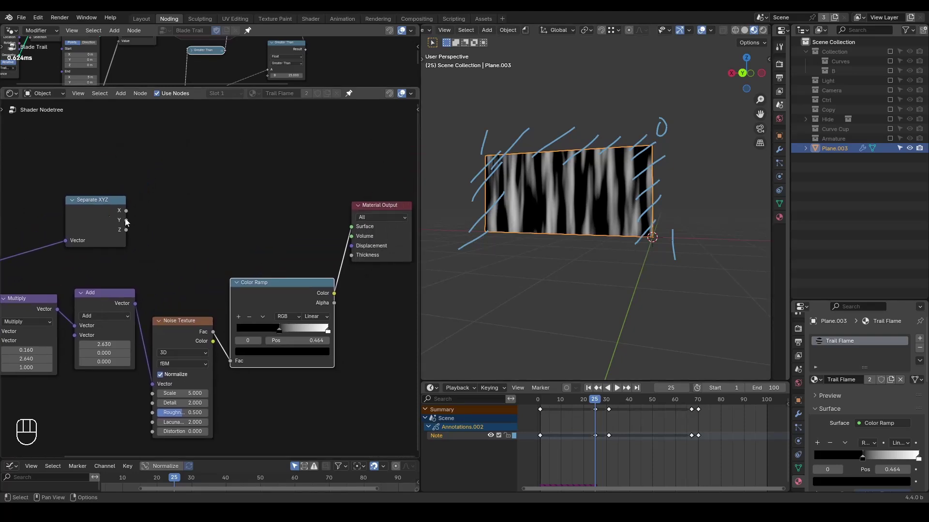
ctrl+shift+click(100, 216)
key(ctrl+a)
text(color ramp)
key(Return)
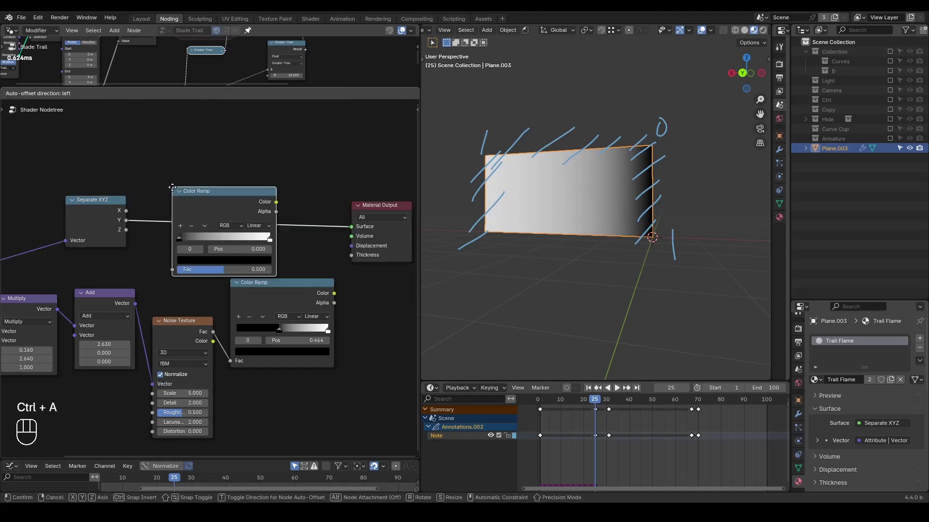
click(164, 187)
Add an S_Value Interpolate node driven by Separate XYZ's Y output, preview its Result and enable Mirror
scroll(201, 160, up, 1)
middle_drag(198, 140, 223, 164)
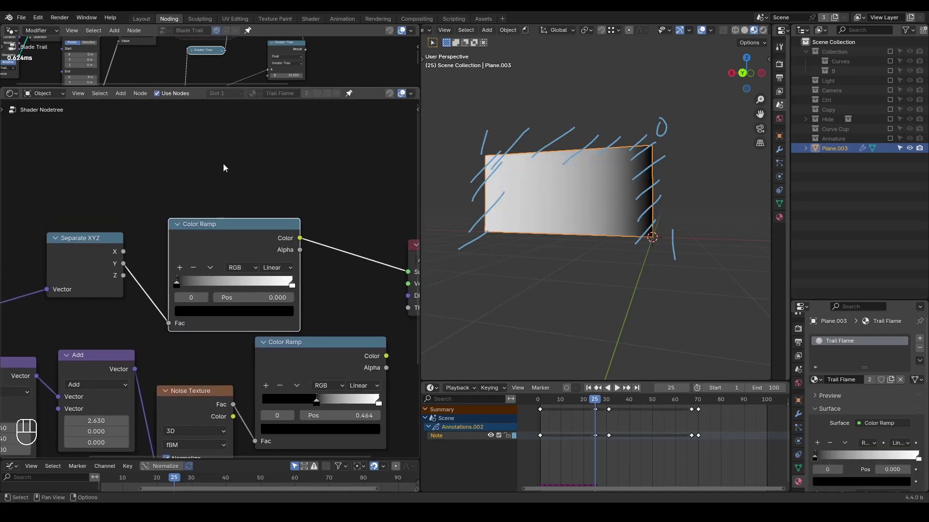
key(ctrl+a)
text(inter)
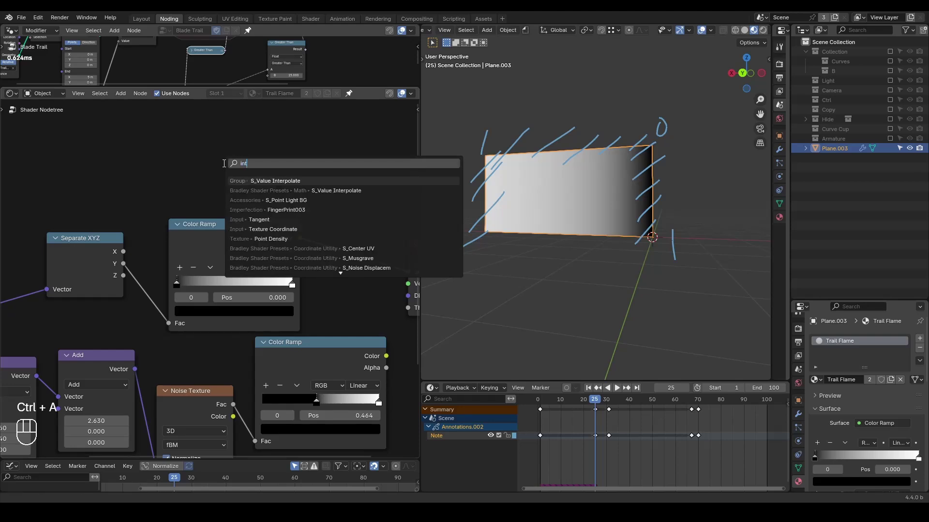
key(Return)
click(197, 132)
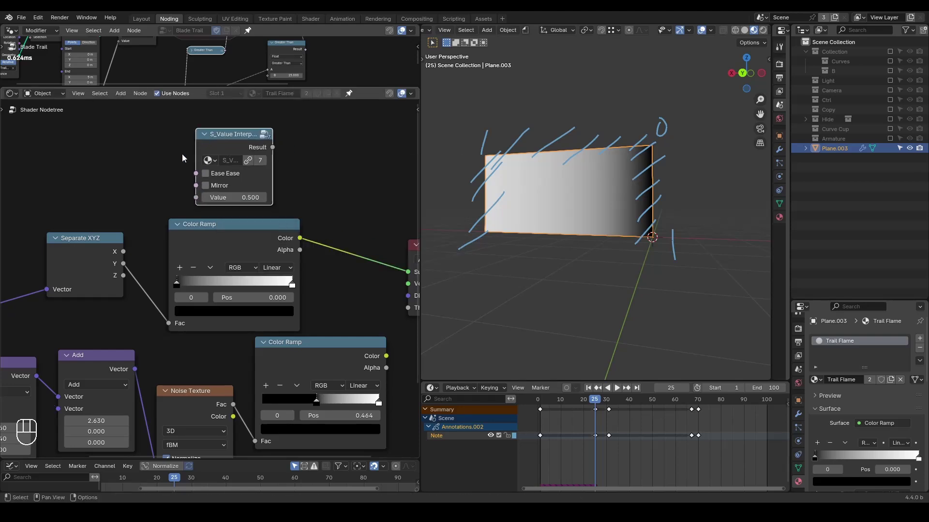
drag(123, 264, 196, 197)
ctrl+shift+click(229, 172)
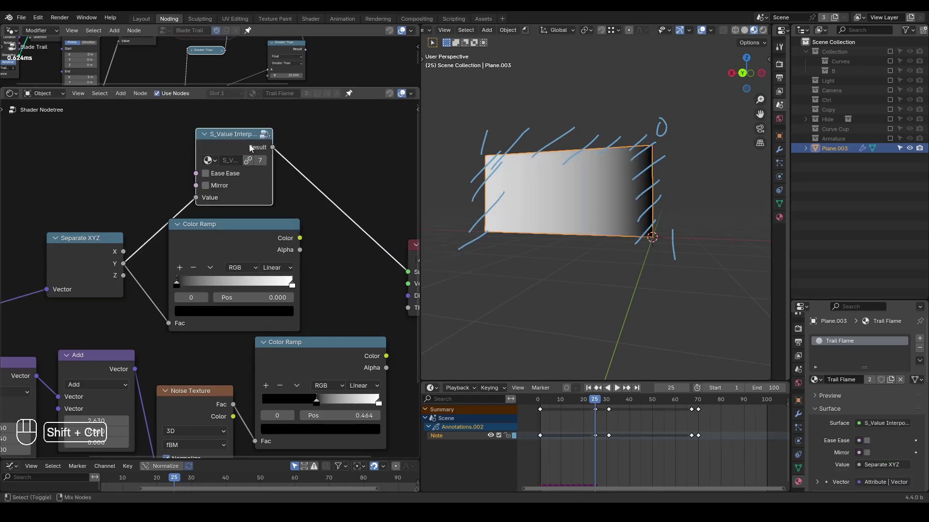
click(218, 186)
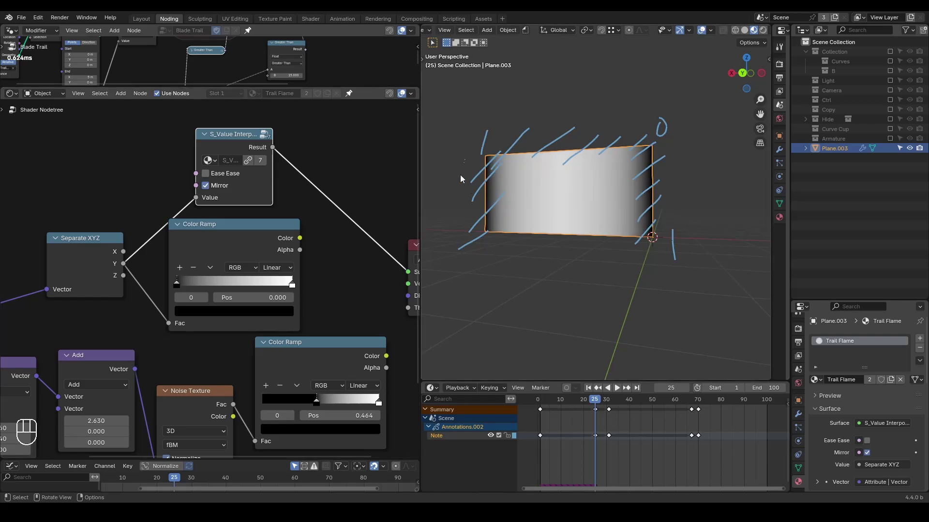
Preview the Color Ramp fed by Separate XYZ, add a middle stop and set its end stop to black
ctrl+shift+click(290, 278)
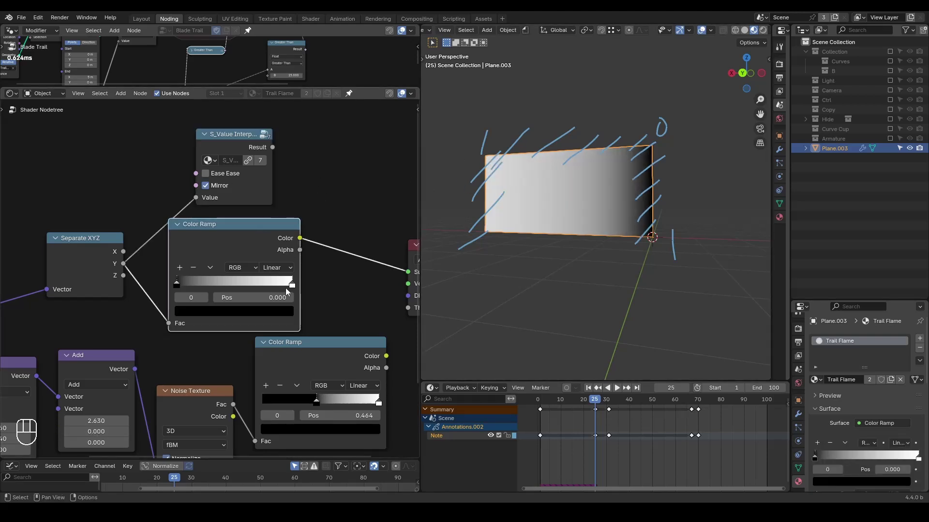
mouse_move(292, 285)
mouse_down()
mouse_move(234, 286)
mouse_move(292, 285)
mouse_up()
click(180, 268)
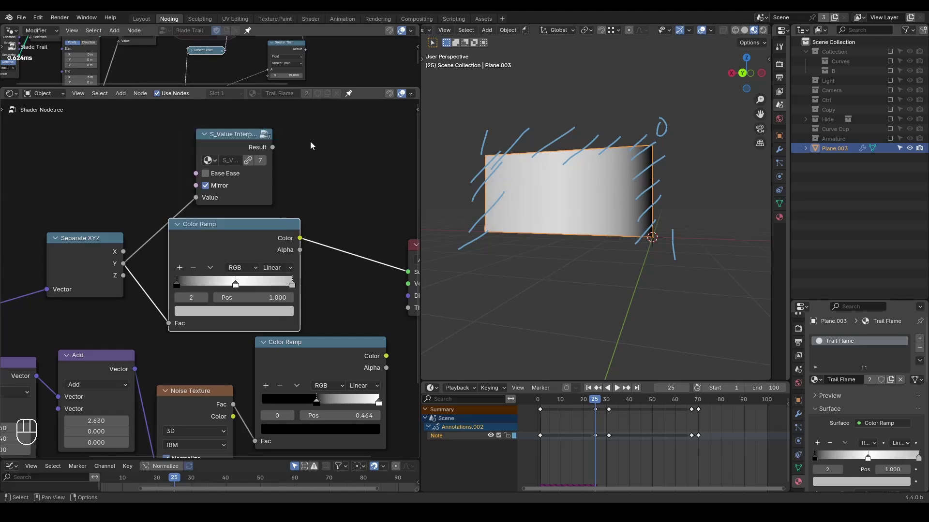
click(280, 312)
drag(275, 187, 275, 218)
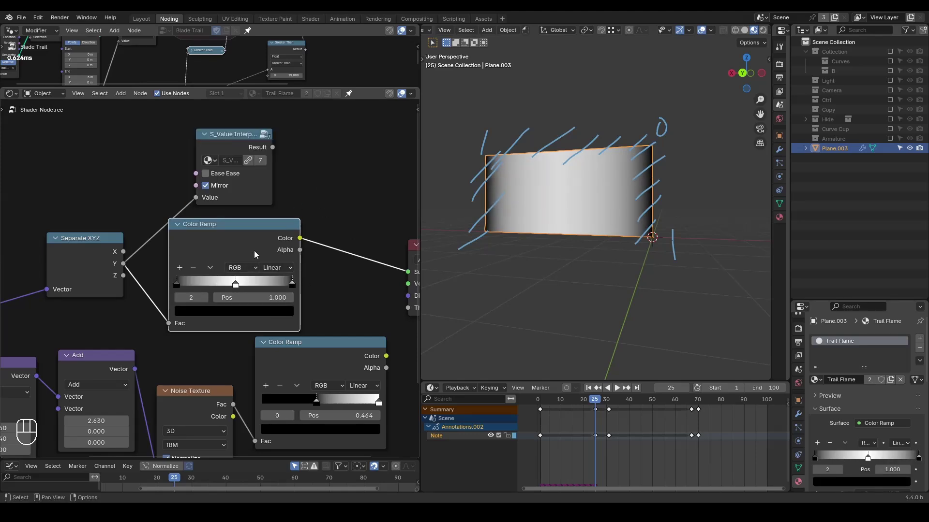
Preview the S_Value Interpolate Result again and delete the Color Ramp connected to Separate XYZ
drag(232, 146, 214, 146)
ctrl+shift+click(215, 145)
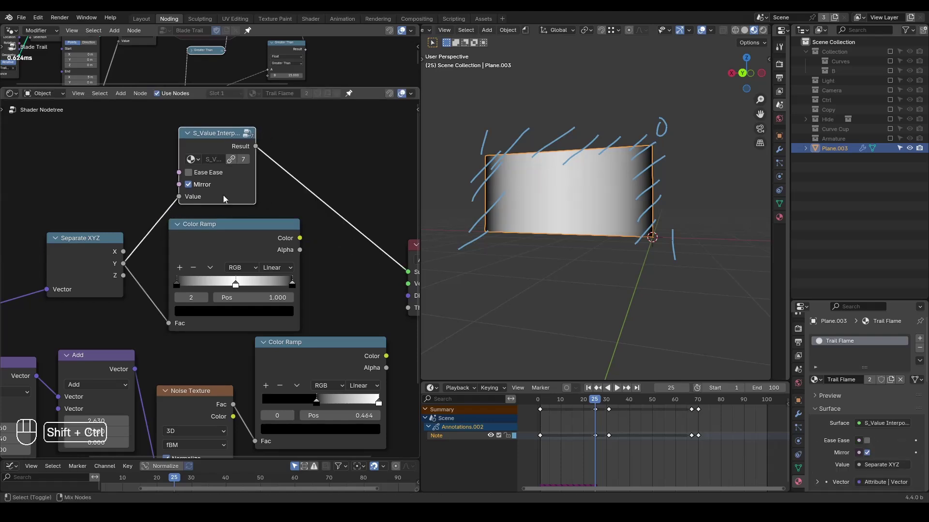
click(221, 235)
key(ctrl+x)
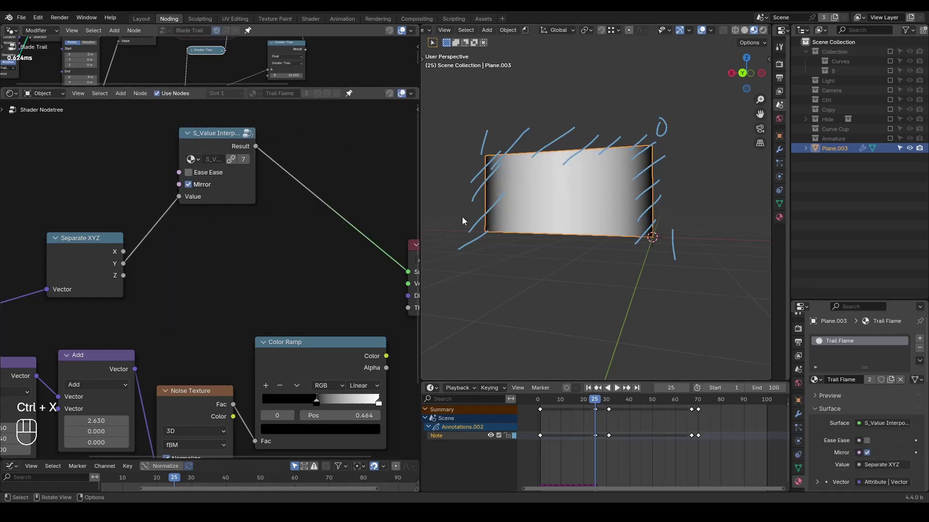
Erase the annotation strokes around the plane and move the S_Value Interpolate node down beside Separate XYZ
key(d)
mouse_move(587, 96)
right_down()
mouse_move(445, 197)
mouse_move(710, 121)
right_up()
drag(187, 142, 174, 220)
Add a Math Multiply node fed by the Color output of the noise Color Ramp
middle_drag(299, 251, 243, 198)
scroll(266, 209, down, 1)
scroll(270, 217, down, 1)
drag(306, 289, 368, 281)
text(mat h)
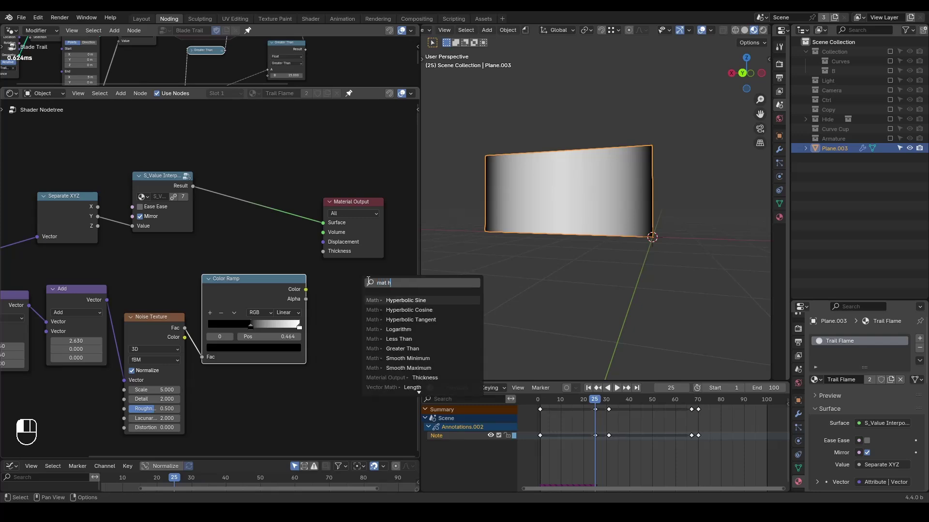
key(BackSpace)
key(BackSpace)
text(h mult)
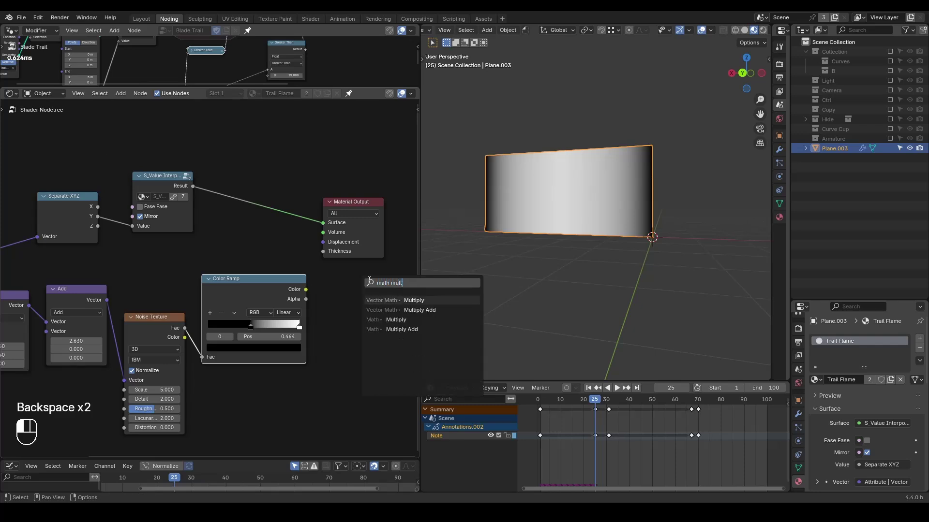
key(Down)
key(Down)
key(Return)
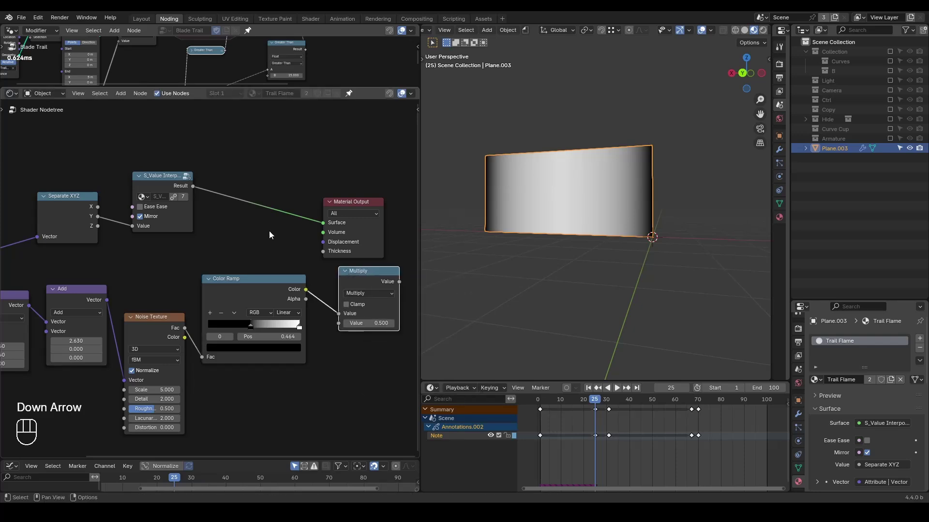
Connect the S_Value Interpolate Result to the Math Multiply and preview the product, moving the Material Output farther away
alt+drag(195, 187, 347, 298)
ctrl+shift+click(370, 277)
middle_drag(357, 282, 257, 256)
drag(249, 178, 391, 166)
Move the noise Color Ramp down and insert a duplicate of it between S_Value Interpolate and the Multiply
drag(185, 256, 183, 299)
key(shift+d)
click(190, 176)
middle_drag(158, 209, 201, 209)
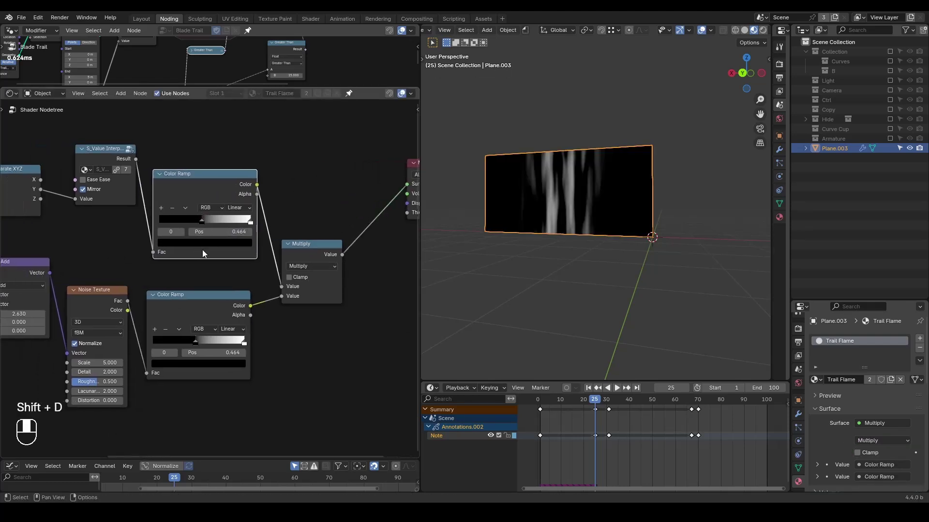
Set the duplicated Color Ramp's black stop to 0.091 and its white stop to 0.482
scroll(200, 209, up, 1)
drag(200, 209, 163, 214)
drag(258, 212, 198, 218)
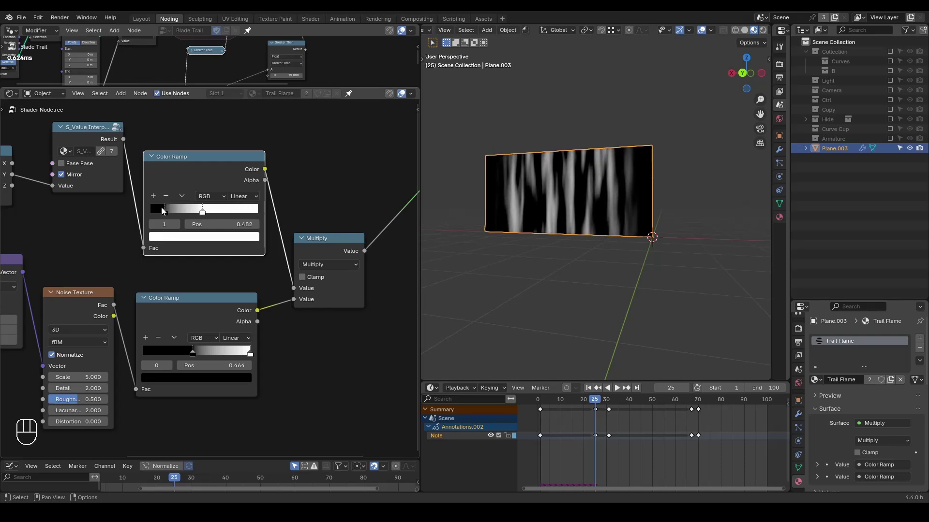
click(162, 210)
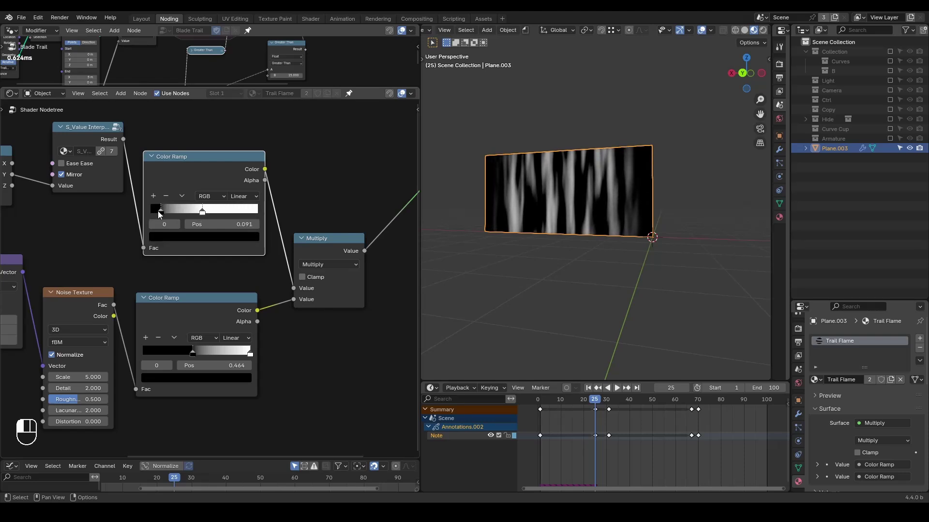
Shift the Math Multiply node and the noise Color Ramp slightly to tidy the node layout
scroll(279, 232, down, 1)
drag(295, 258, 312, 242)
drag(220, 306, 229, 303)
Annotate three strokes along the plane's upper edge and preview the Separate XYZ node's X output
middle_drag(234, 269, 285, 295)
drag(484, 157, 521, 120)
drag(530, 154, 558, 121)
drag(581, 148, 584, 135)
ctrl+shift+click(88, 210)
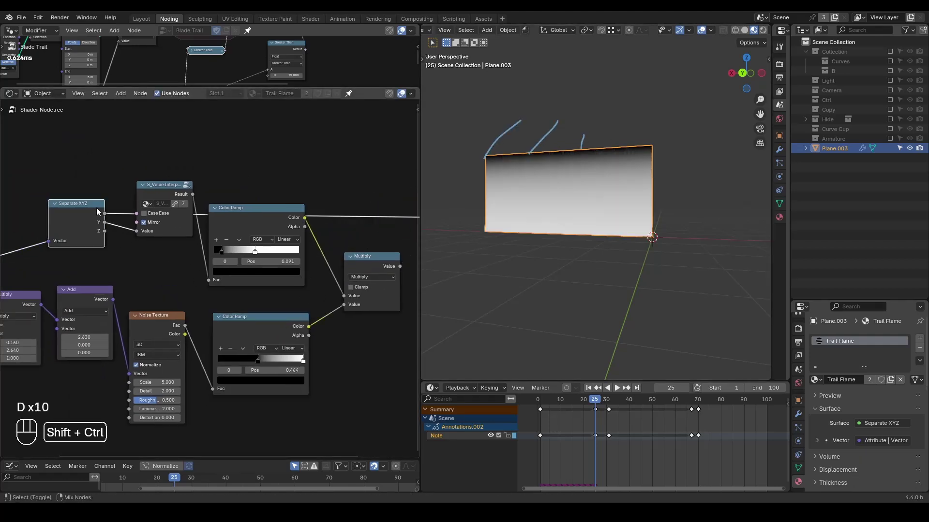
middle_drag(287, 293, 265, 318)
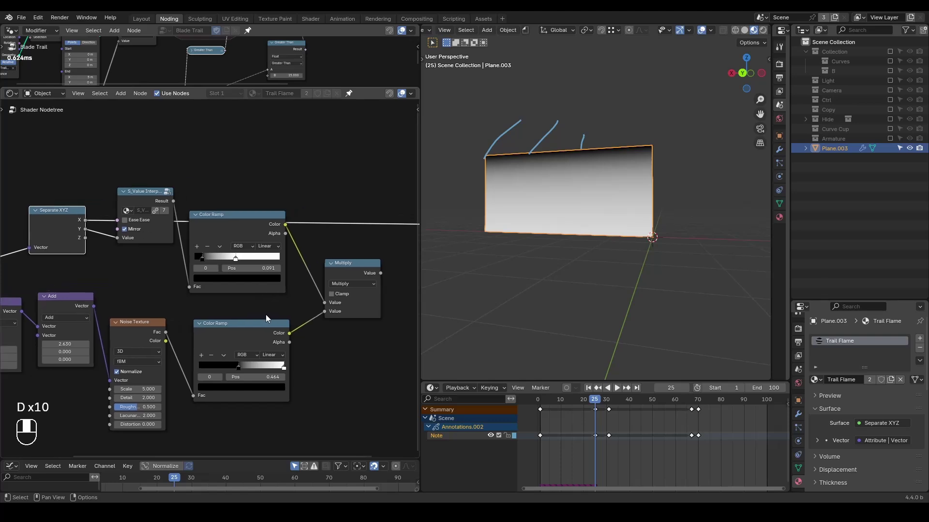
Duplicate the Math Multiply node and feed the copy with the first Multiply's Value and Separate XYZ's X output
click(343, 269)
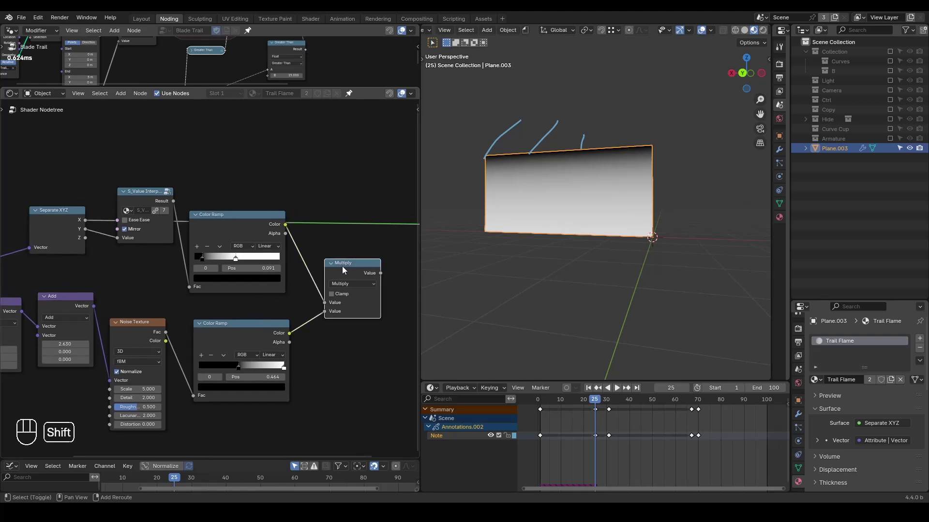
key(shift+d)
click(400, 268)
alt+right_drag(338, 270, 383, 277)
drag(72, 223, 382, 302)
Add two reroute points to the Separate XYZ X link and route it above the other nodes
shift+right_drag(277, 266, 280, 286)
key(g)
click(142, 134)
shift+right_drag(209, 149, 179, 183)
key(g)
click(346, 141)
Move the Material Output farther away, preview the second Multiply on the surface and nudge that Multiply node
middle_drag(373, 206, 261, 203)
drag(314, 206, 414, 194)
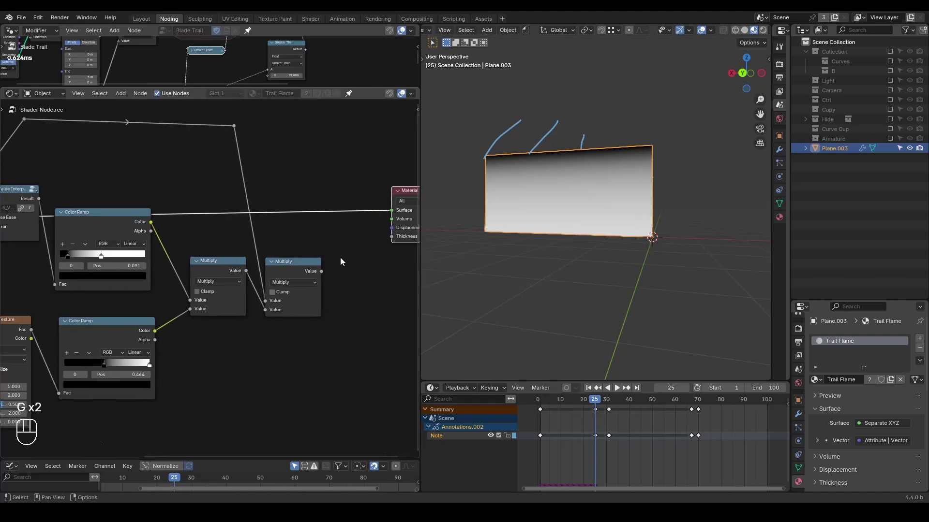
ctrl+shift+click(298, 269)
drag(299, 261, 305, 249)
Insert a duplicated Color Ramp between the two reroutes, with its white stop at about 0.4 and black stop at 0.100
middle_drag(305, 249, 414, 251)
click(211, 225)
key(shift+d)
click(238, 123)
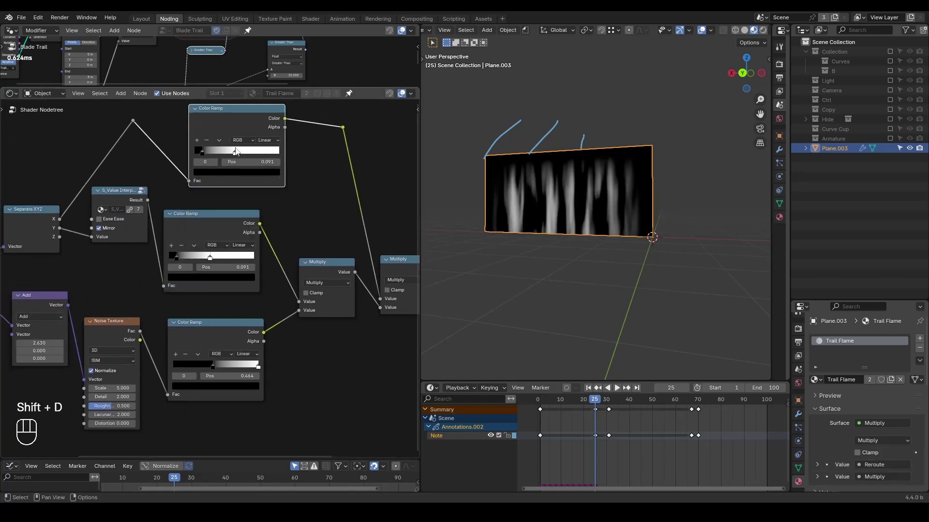
drag(201, 153, 223, 152)
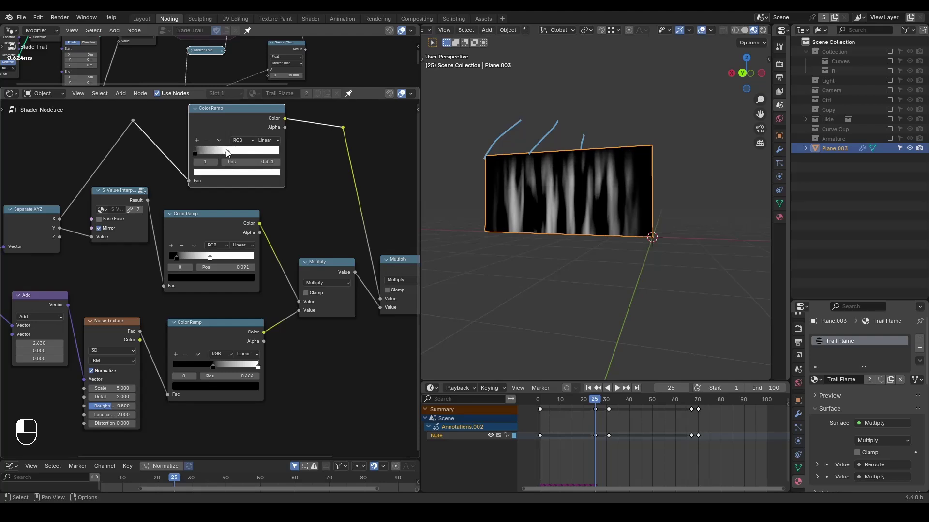
drag(196, 150, 203, 150)
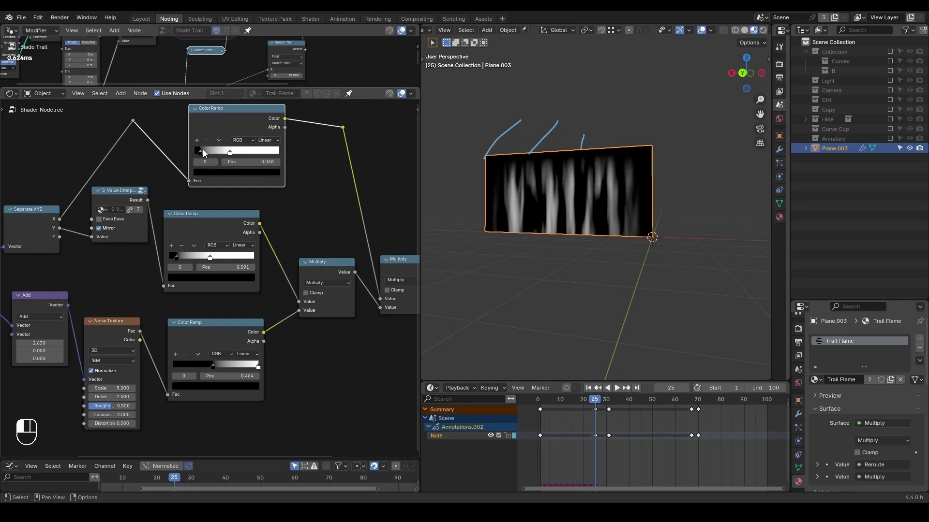
Move the Material Output farther from the second Multiply to make room for a shader node
scroll(297, 249, down, 3)
middle_drag(320, 227, 199, 232)
click(340, 213)
drag(340, 213, 400, 208)
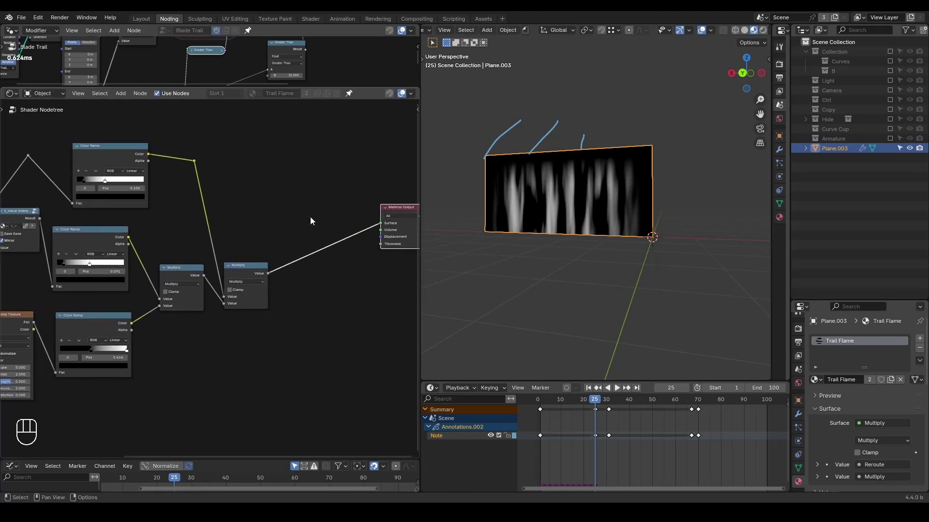
Insert an S_Emissive Alpha BSDF node between the second Multiply and the Material Output's Surface
scroll(319, 239, up, 3)
middle_drag(325, 263, 260, 254)
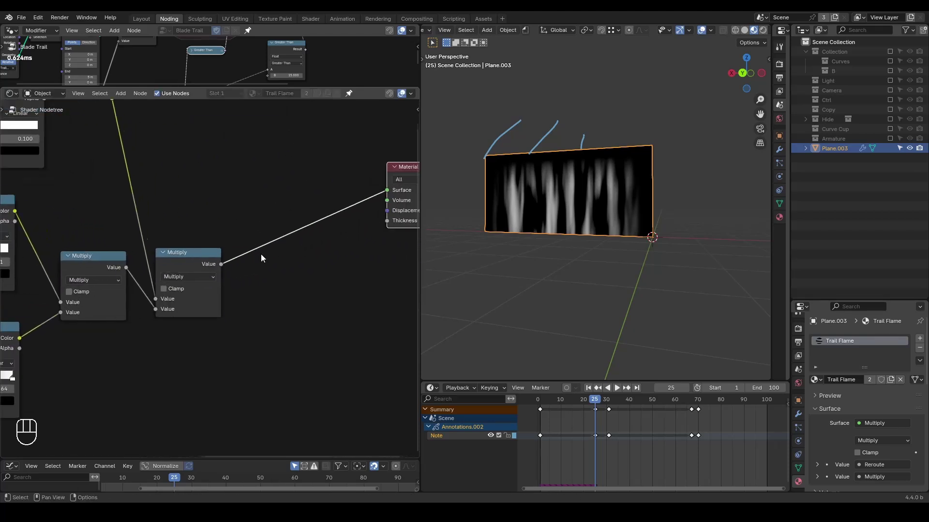
key(ctrl+a)
text(emis)
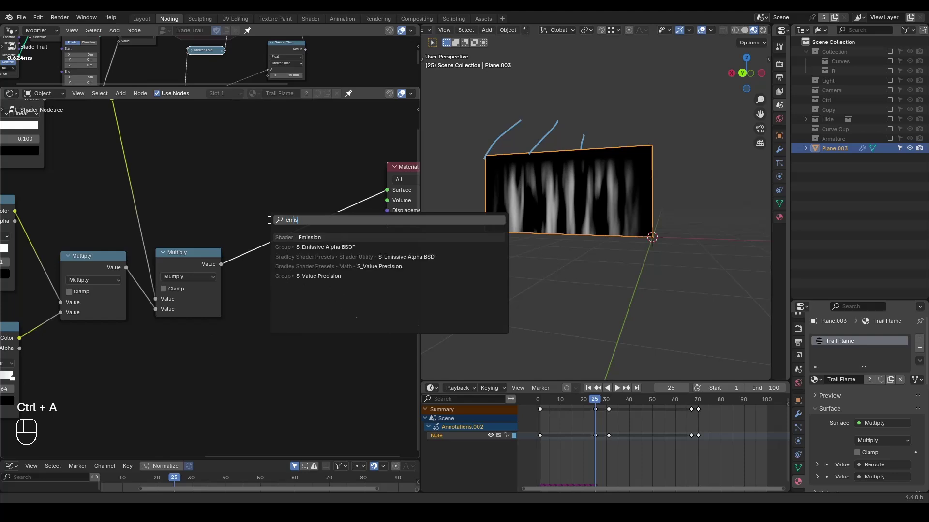
text(sive)
key(Return)
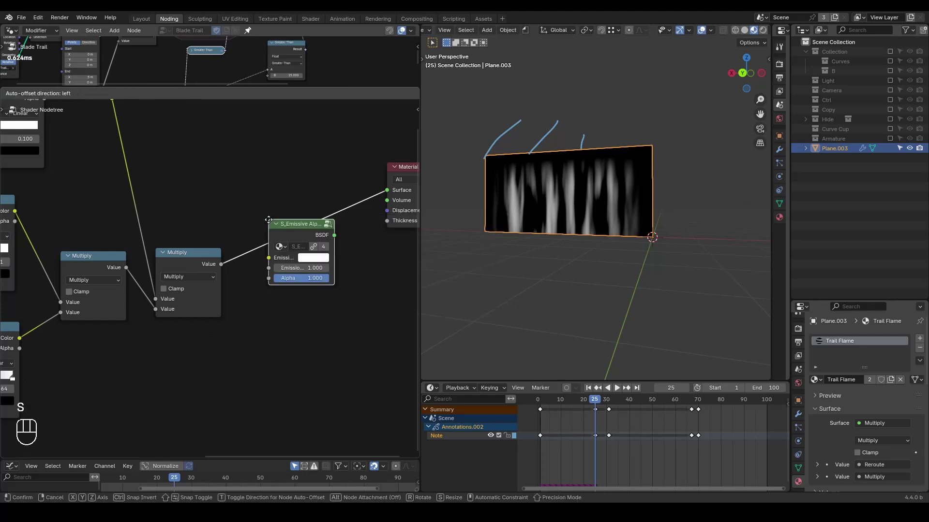
click(291, 197)
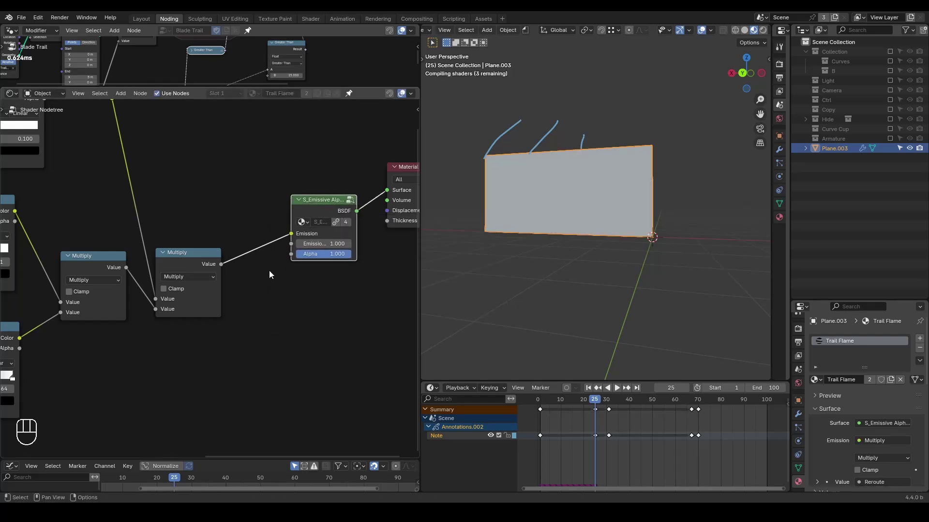
Place loose Mix Shader, Emission and Transparent BSDF nodes below the S_Emissive Alpha BSDF node
middle_drag(358, 269, 321, 261)
key(ctrl+a)
text(mix sha)
key(Return)
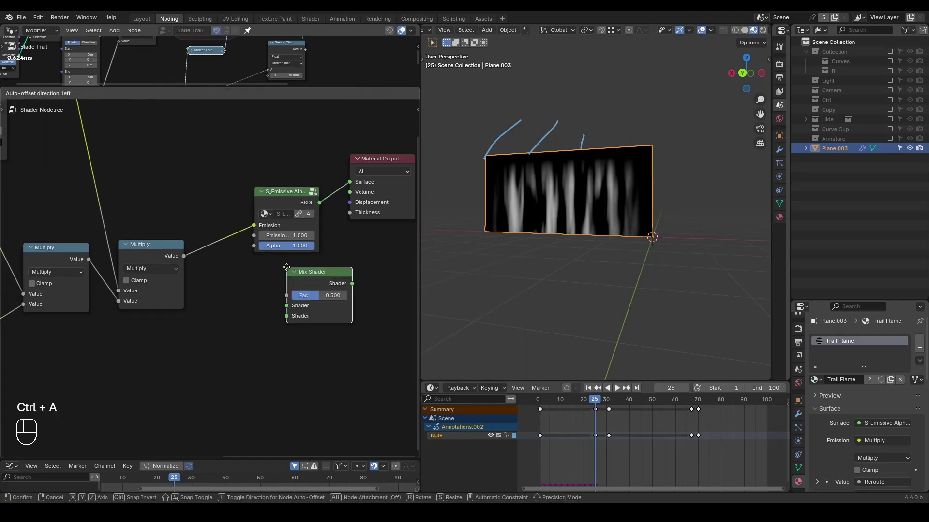
click(293, 270)
key(ctrl+a)
text(emis)
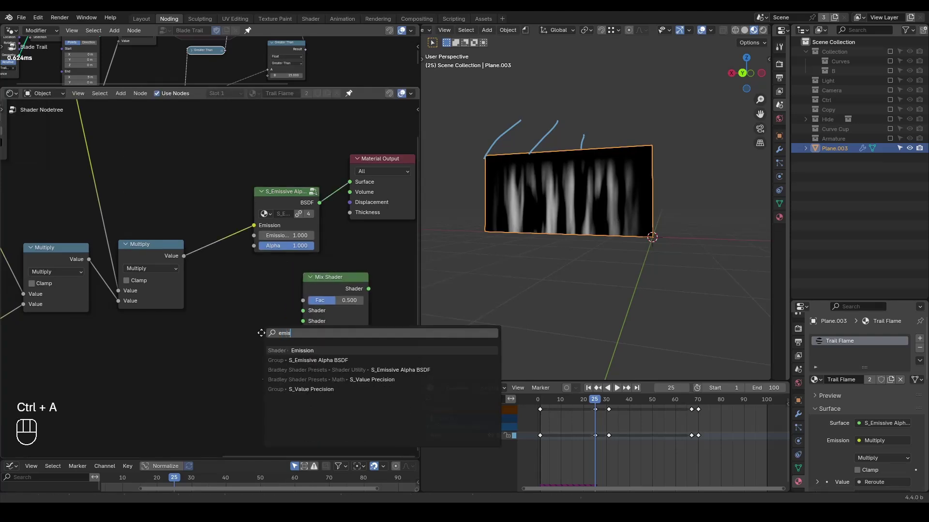
key(Return)
click(217, 327)
key(ctrl+a)
text(transpa)
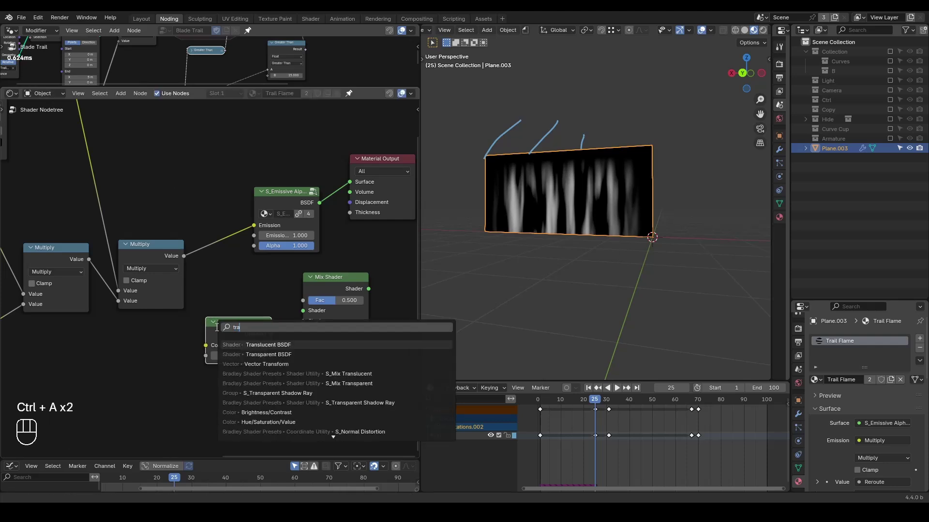
key(Return)
click(215, 387)
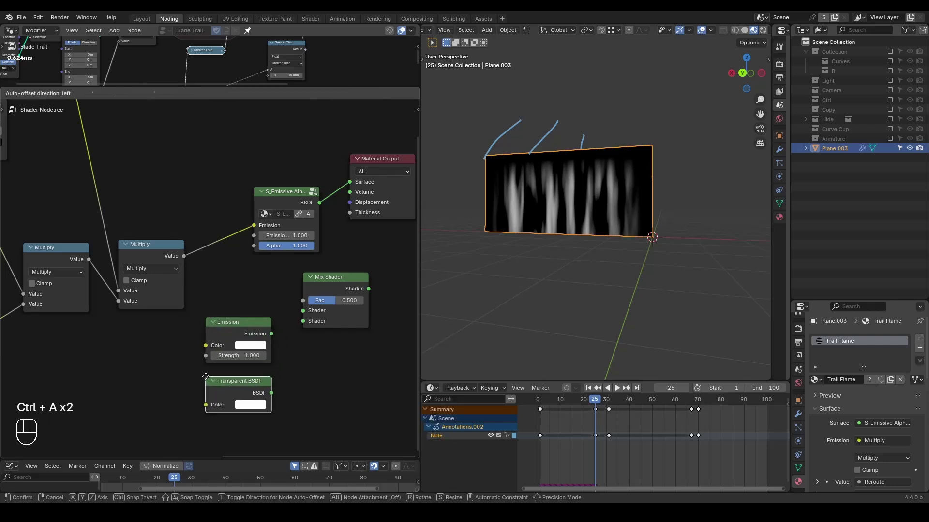
Sketch annotation arrows from the loose Emission and Mix Shader inputs to the matching S_Emissive Alpha BSDF inputs
key(d)
mouse_move(197, 344)
mouse_down()
mouse_move(221, 259)
mouse_move(242, 232)
mouse_up()
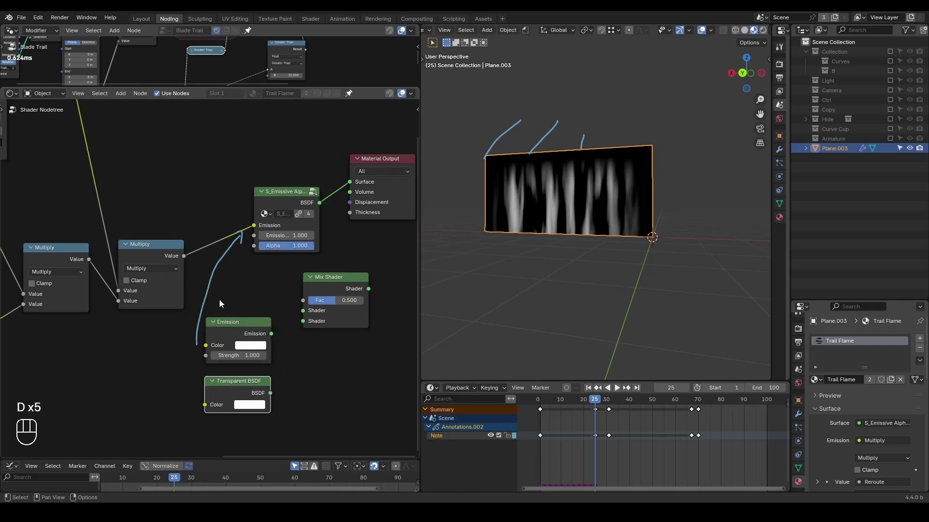
mouse_move(245, 236)
mouse_down()
mouse_move(243, 245)
mouse_move(270, 254)
mouse_up()
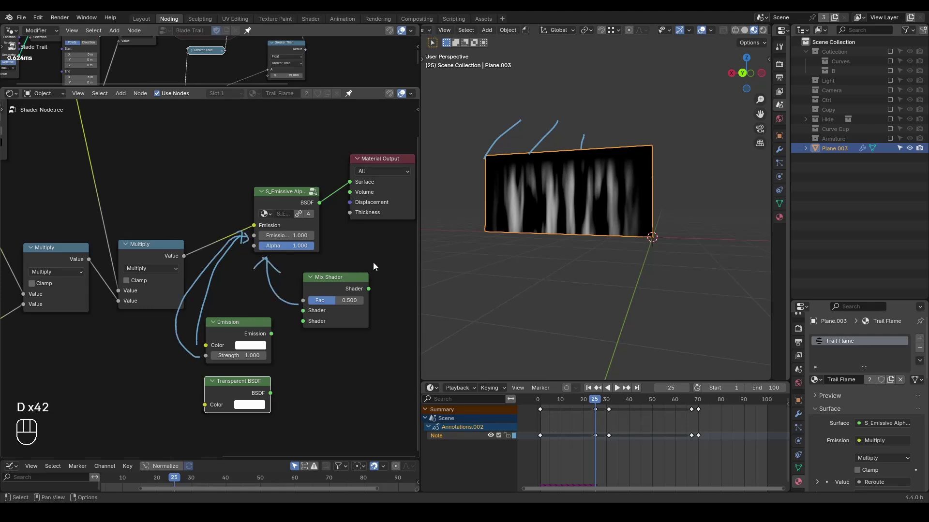
Delete the loose Mix Shader, Emission and Transparent BSDF nodes and erase the annotation arrows
drag(387, 280, 212, 406)
key(x)
key(d)
mouse_move(238, 229)
right_down()
mouse_move(251, 234)
mouse_move(263, 311)
mouse_move(248, 271)
right_up()
Relink the second Multiply from Emission to the shader's Alpha input, and move the shader and Material Output farther away
drag(254, 225, 254, 246)
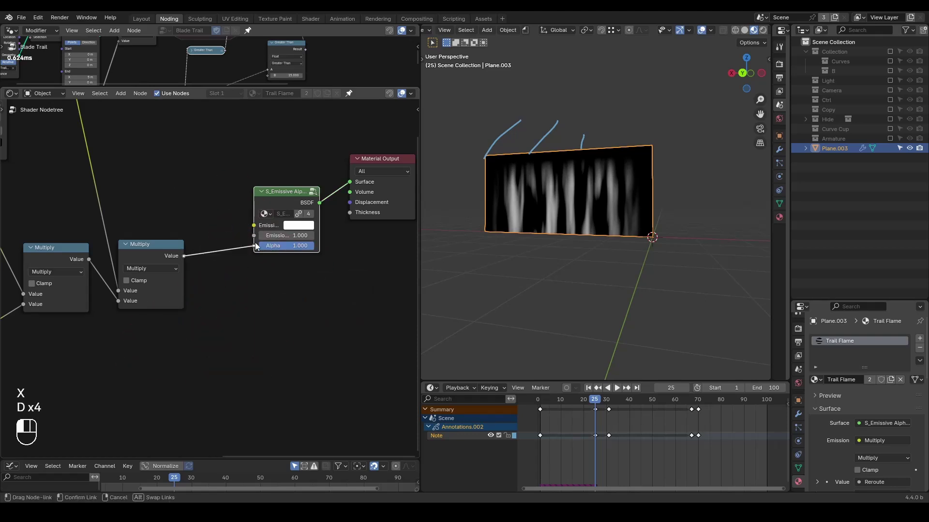
middle_drag(320, 269, 265, 294)
drag(322, 166, 221, 267)
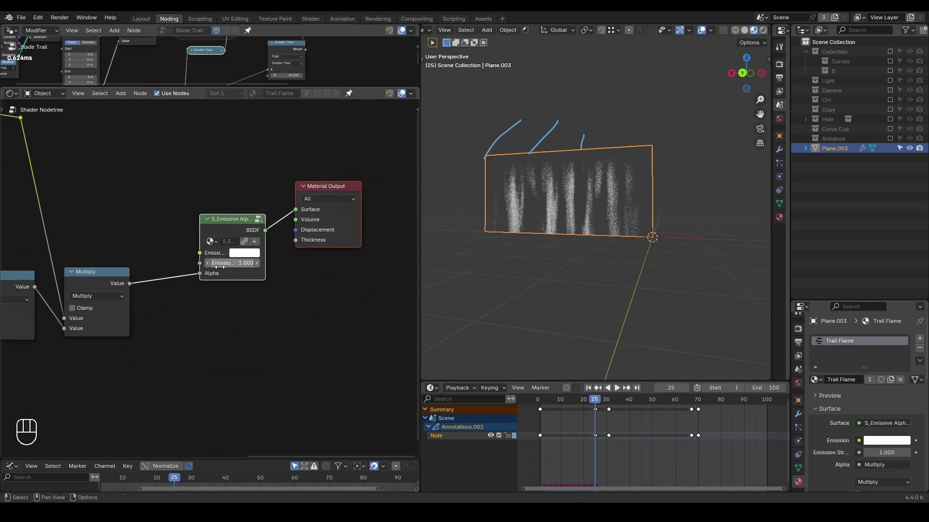
key(g)
click(285, 259)
scroll(561, 218, up, 2)
scroll(561, 221, up, 2)
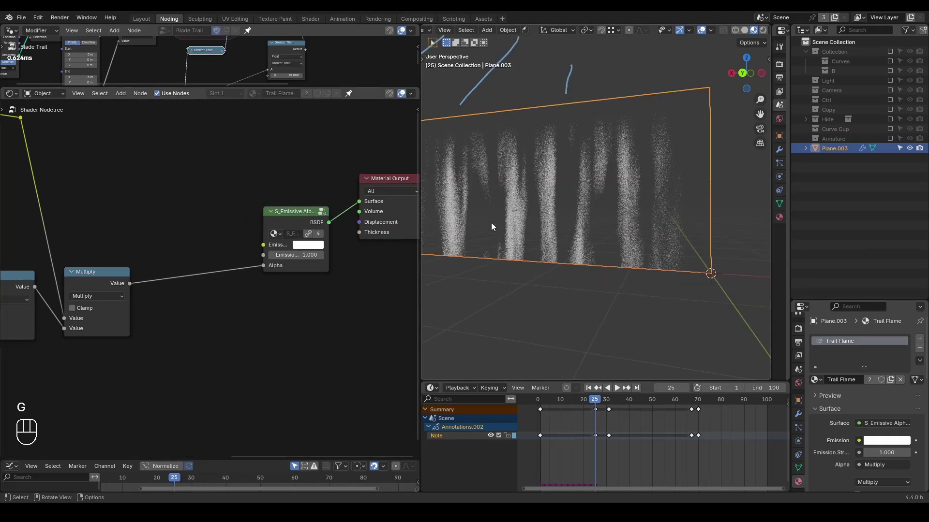
Set the Trail Flame material's render method to Blended in the node editor's material options
key(n)
click(414, 181)
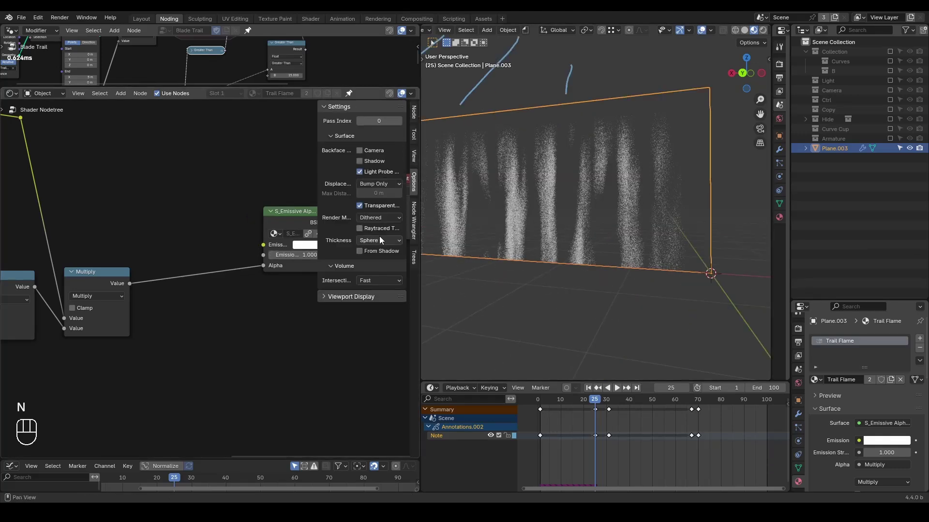
click(381, 218)
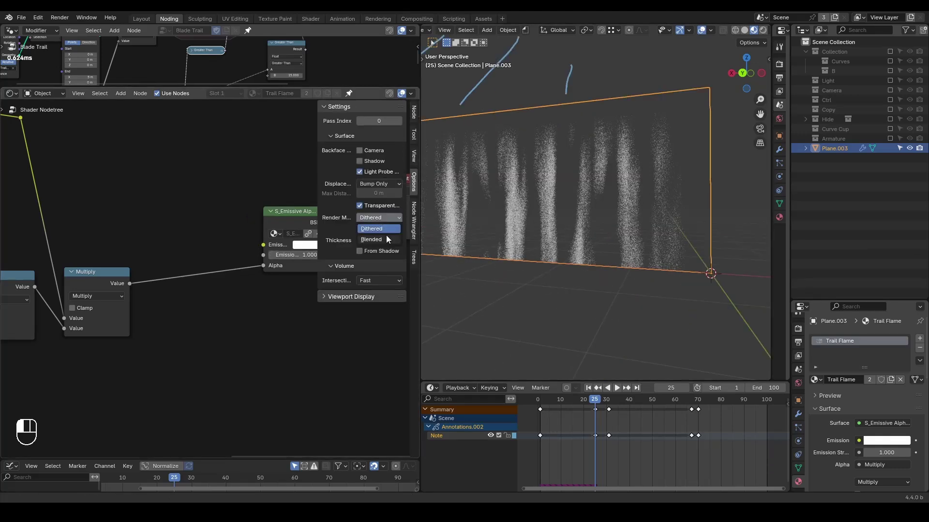
click(386, 239)
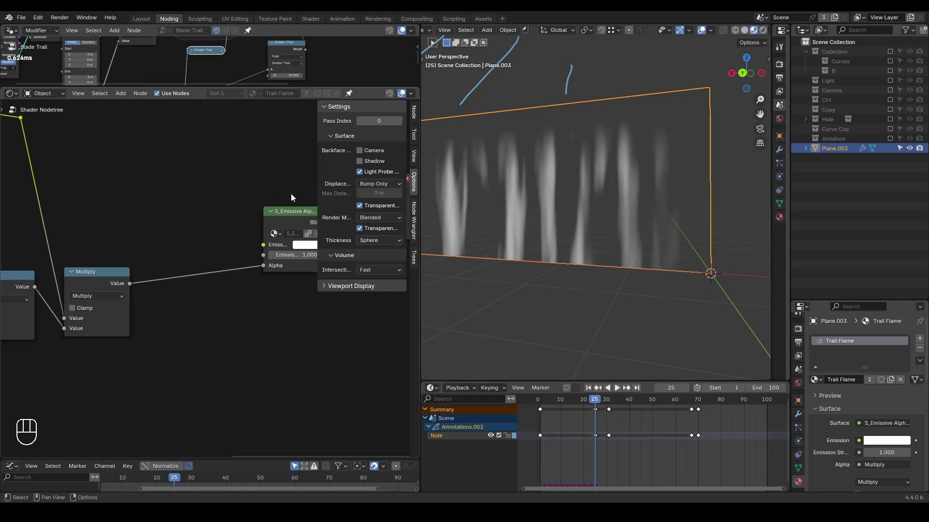
key(n)
Shift the shader and output nodes farther away and link a new Color Ramp from the second Multiply to Emission
scroll(557, 194, down, 2)
mouse_move(161, 277)
middle_down()
mouse_move(175, 278)
mouse_move(157, 283)
middle_up()
drag(366, 152, 262, 231)
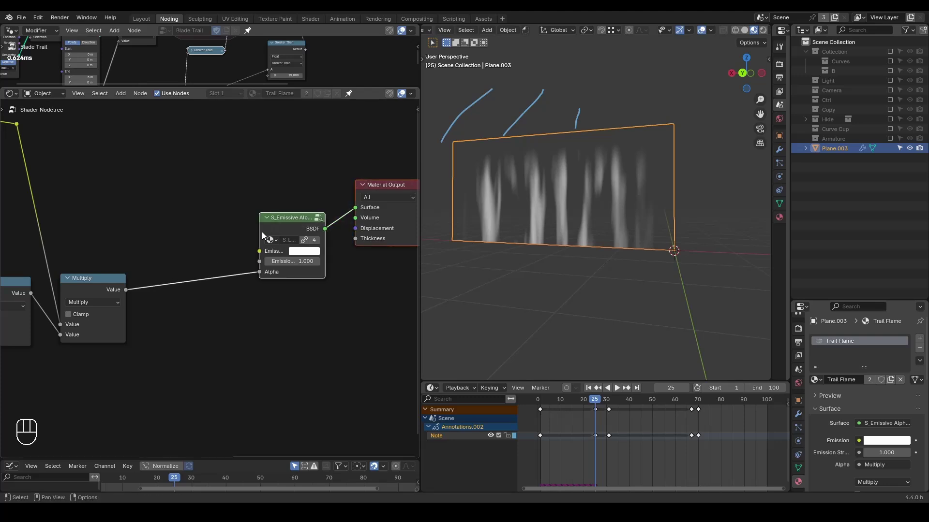
key(g)
click(340, 218)
drag(125, 291, 166, 214)
text(color r)
key(Return)
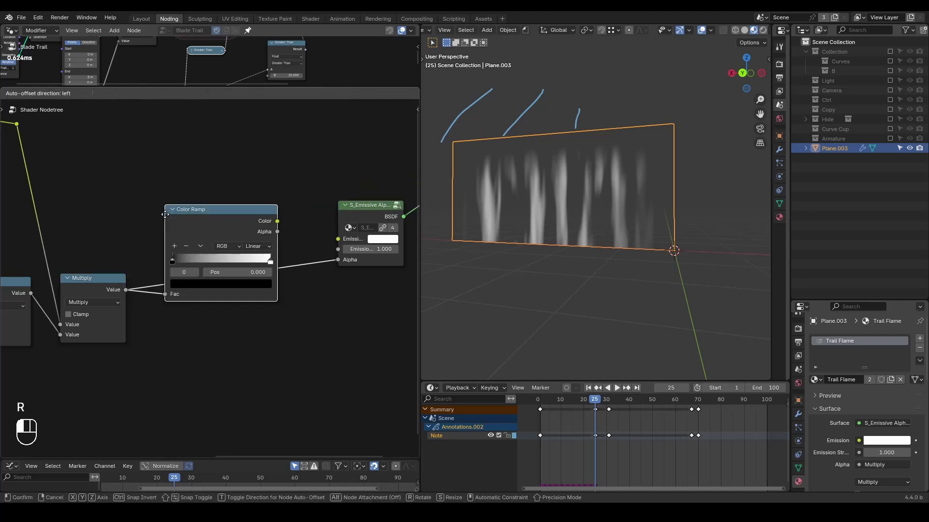
click(220, 171)
drag(267, 172, 337, 239)
Add a bright yellow stop at position 0.818 on the new Color Ramp
scroll(318, 289, up, 2)
scroll(317, 289, up, 1)
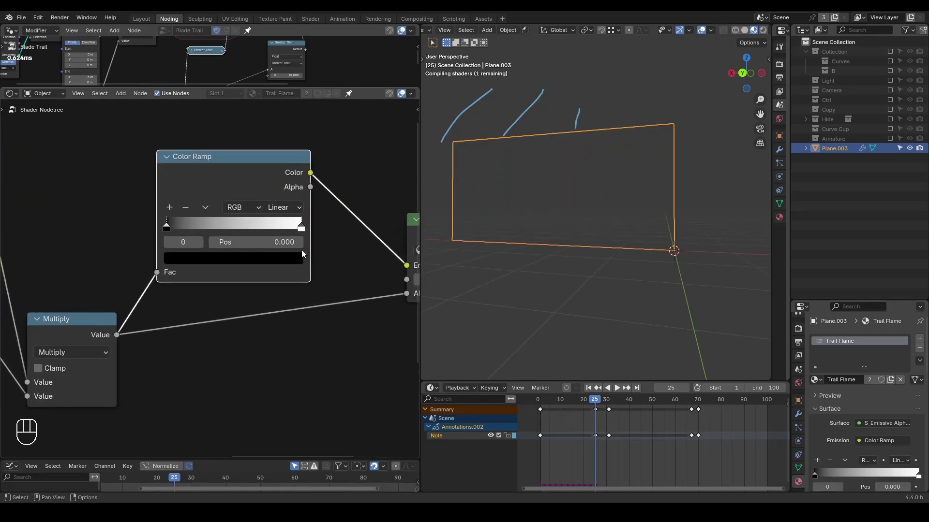
click(169, 207)
drag(242, 242, 260, 257)
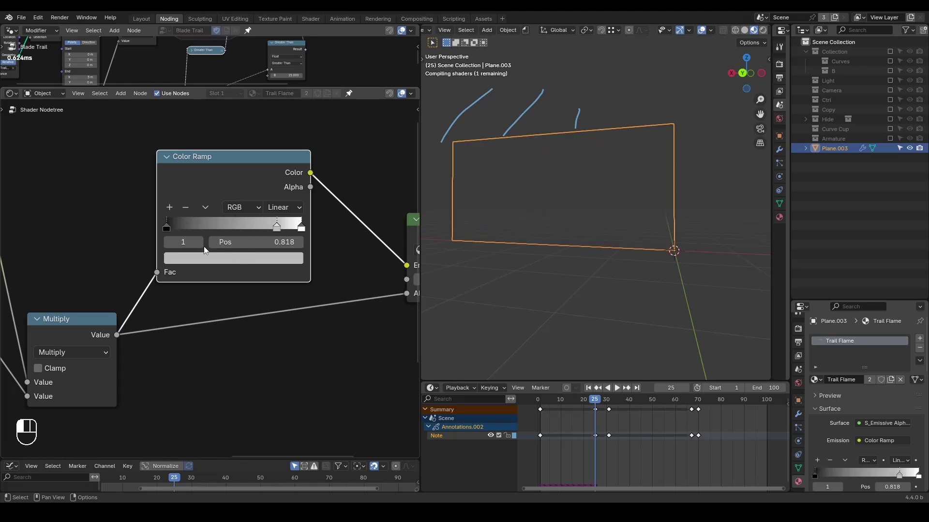
click(236, 257)
drag(213, 143, 184, 134)
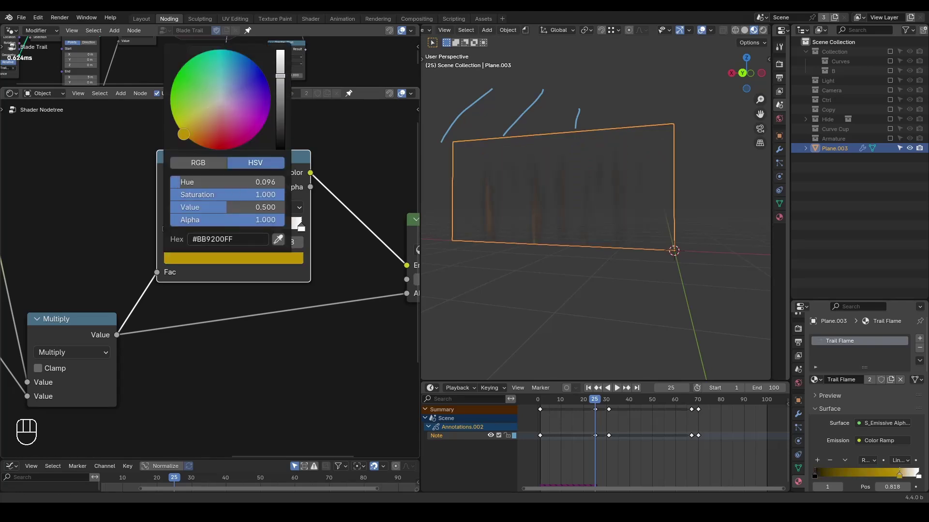
drag(279, 80, 281, 51)
click(336, 121)
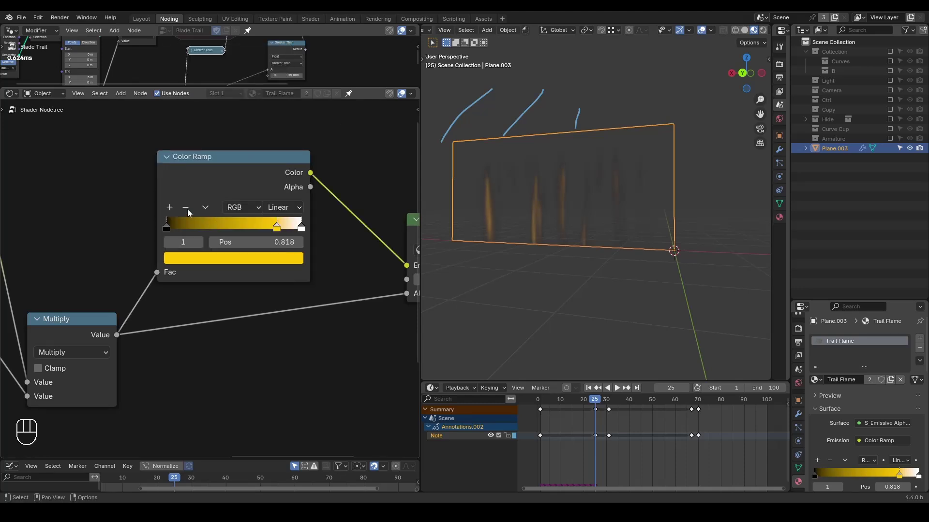
Add an orange stop to the Color Ramp at position 0.582, between the black and yellow stops
click(170, 207)
click(232, 257)
drag(222, 184, 208, 183)
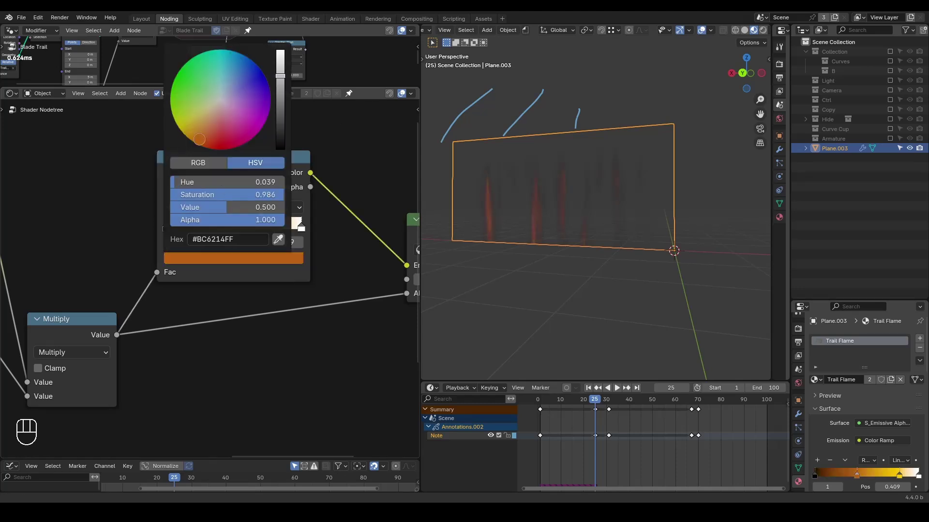
drag(228, 224, 251, 224)
Add a bright red stop at position 0.291 and brighten the orange stop to #FF6D00
click(169, 208)
click(215, 257)
drag(210, 122, 214, 150)
drag(280, 83, 281, 58)
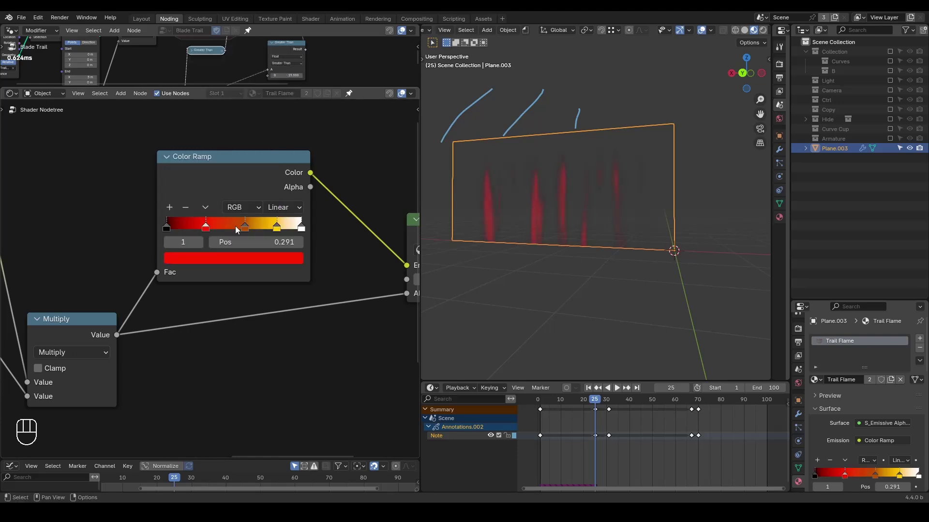
click(240, 228)
click(245, 257)
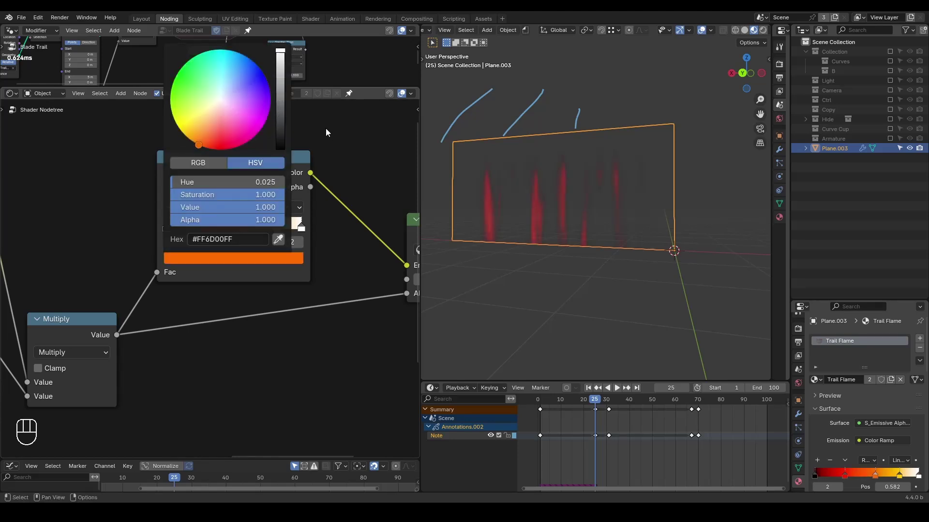
Raise the S_Emissive Alpha BSDF's emission strength to 5.6
middle_drag(367, 240, 286, 227)
scroll(535, 219, down, 3)
drag(371, 263, 405, 262)
scroll(648, 35, down, 1)
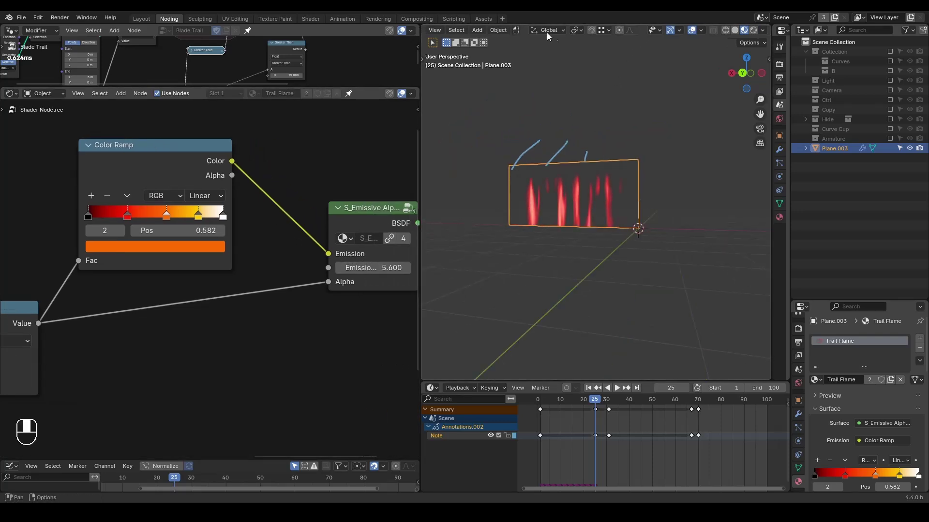
Set the viewport compositor to Always and check the Bloom Glare node in the Compositing workspace
click(763, 30)
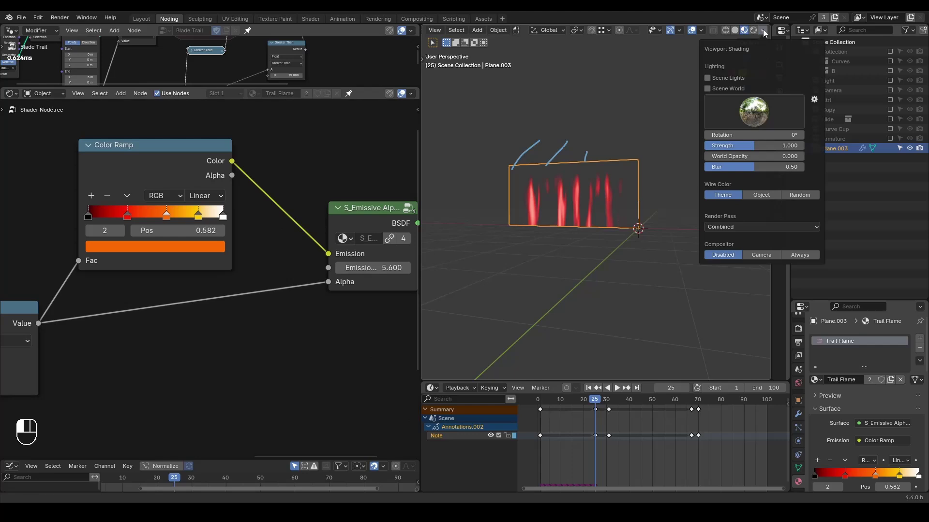
click(794, 255)
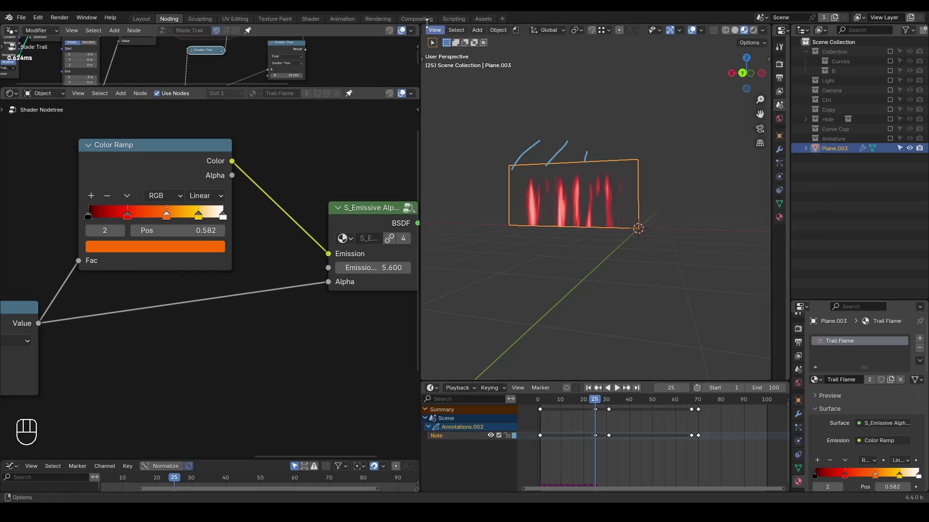
click(417, 19)
mouse_move(496, 144)
mouse_down()
mouse_move(503, 112)
mouse_move(503, 141)
mouse_up()
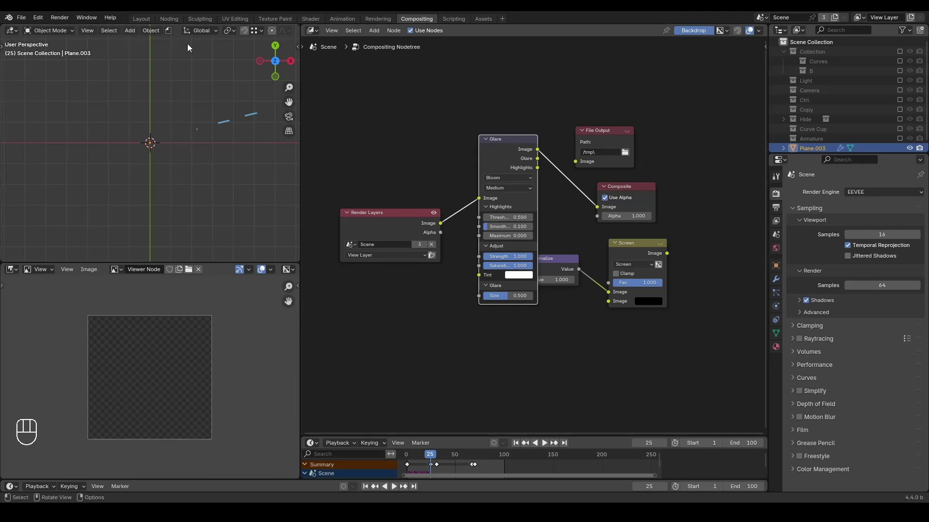
click(160, 18)
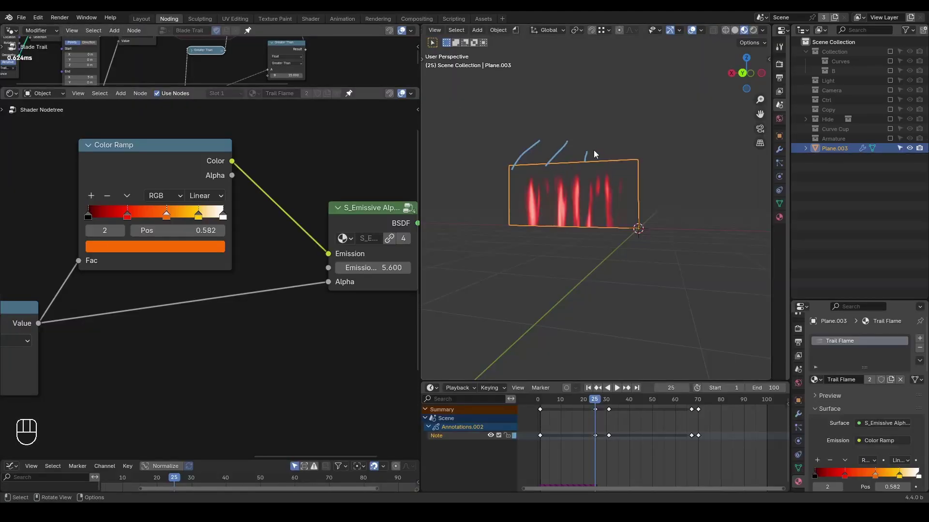
Increase the S_Emissive Alpha BSDF's emission strength to 31.2
scroll(600, 193, up, 3)
drag(373, 268, 489, 268)
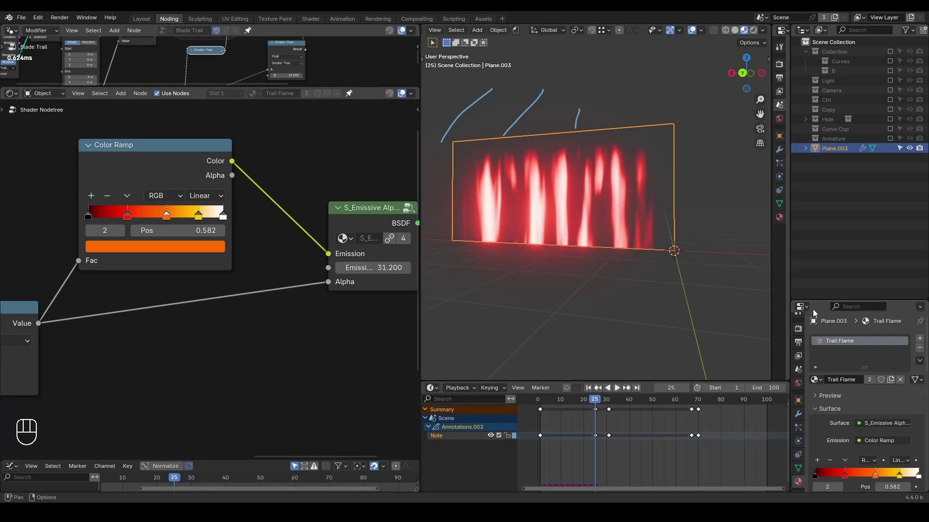
Enlarge the Properties editor and expand the Color Management section of the render settings
drag(816, 300, 818, 171)
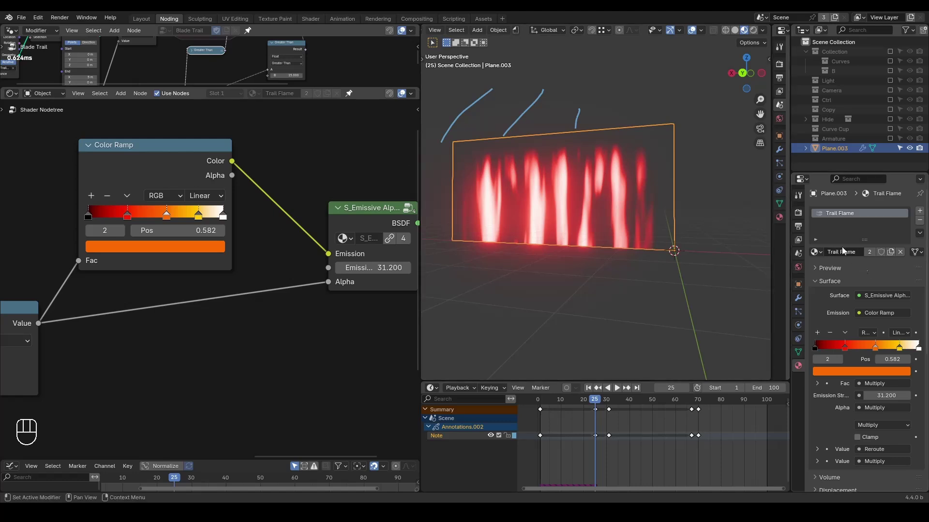
click(798, 213)
click(798, 227)
click(798, 213)
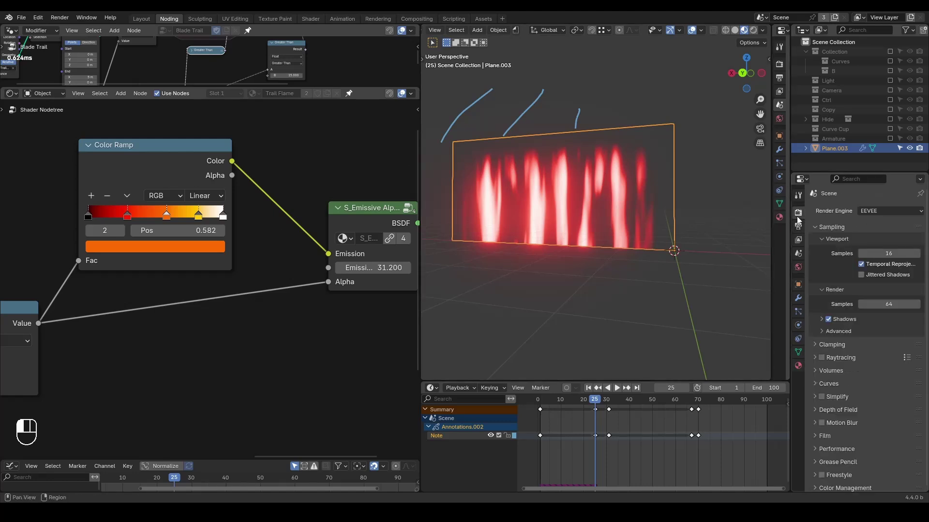
click(828, 227)
click(860, 385)
scroll(859, 404, down, 1)
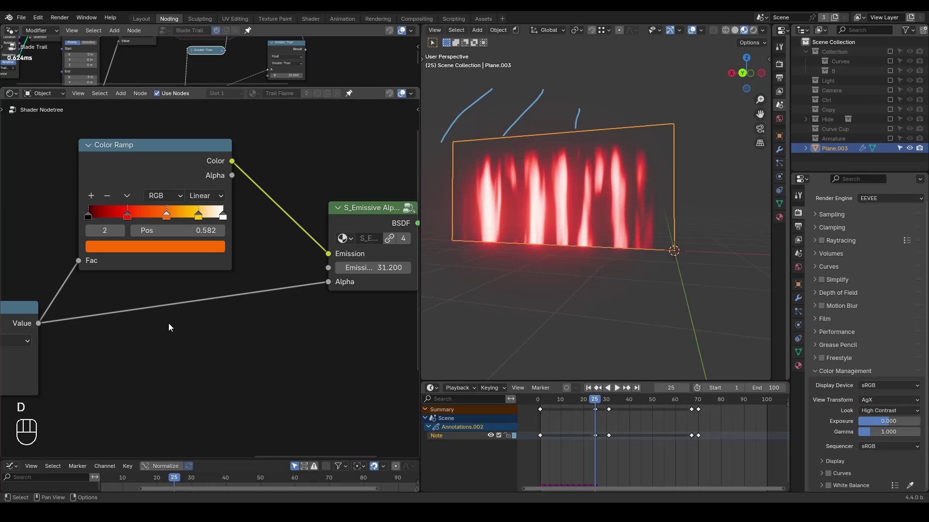
Handwrite the annotation "B↑ S↓" in the empty space below the Color Ramp
mouse_move(170, 321)
mouse_down()
mouse_move(193, 355)
mouse_move(169, 371)
mouse_move(220, 318)
mouse_up()
drag(305, 309, 284, 352)
drag(334, 300, 330, 342)
drag(317, 330, 344, 327)
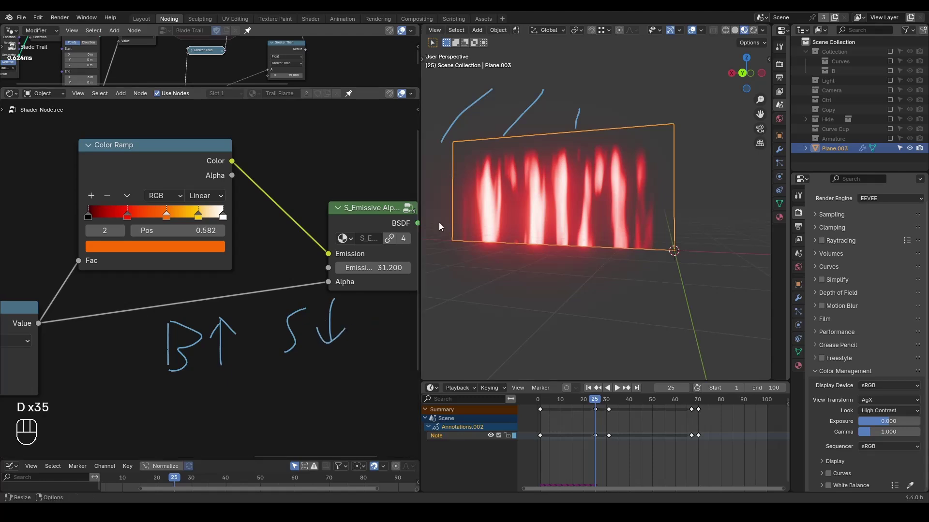
Set the View Transform to Standard and erase the handwritten annotation below the Color Ramp
click(877, 399)
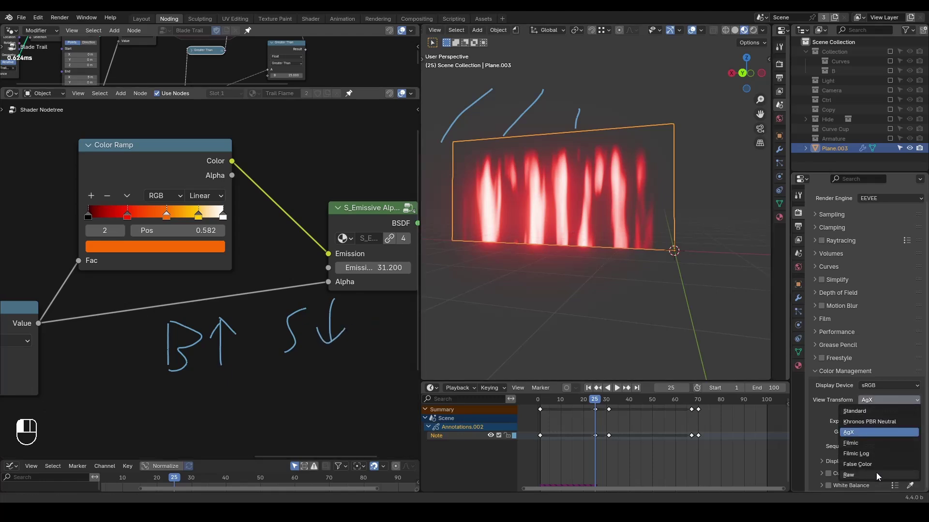
click(868, 412)
key(d)
mouse_move(349, 310)
right_down()
mouse_move(83, 373)
mouse_move(428, 328)
mouse_move(201, 362)
right_up()
Move the Color Ramp's red, orange and yellow stops close to the black stop and the white stop to 0.541
drag(121, 216, 110, 217)
drag(167, 217, 124, 215)
click(156, 215)
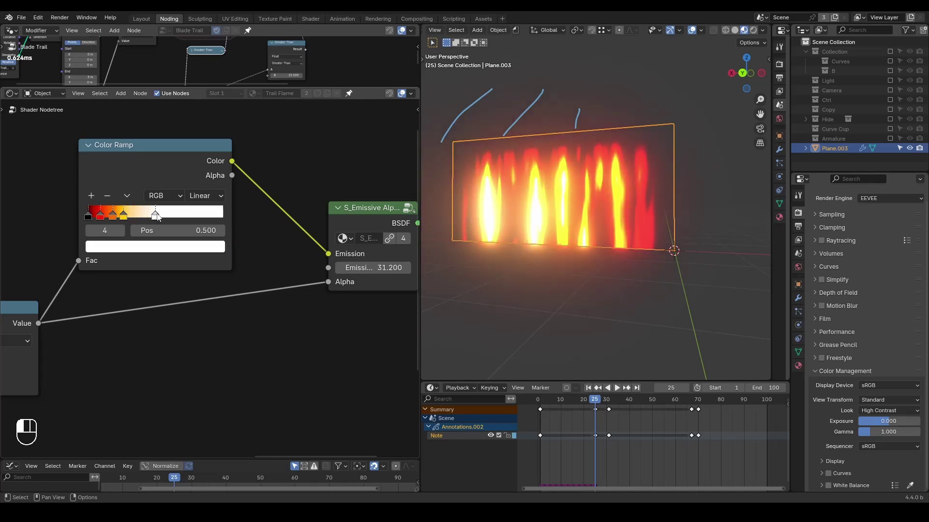
Set the S_Emissive Alpha BSDF's emission strength to 5
click(359, 268)
text(5)
key(Return)
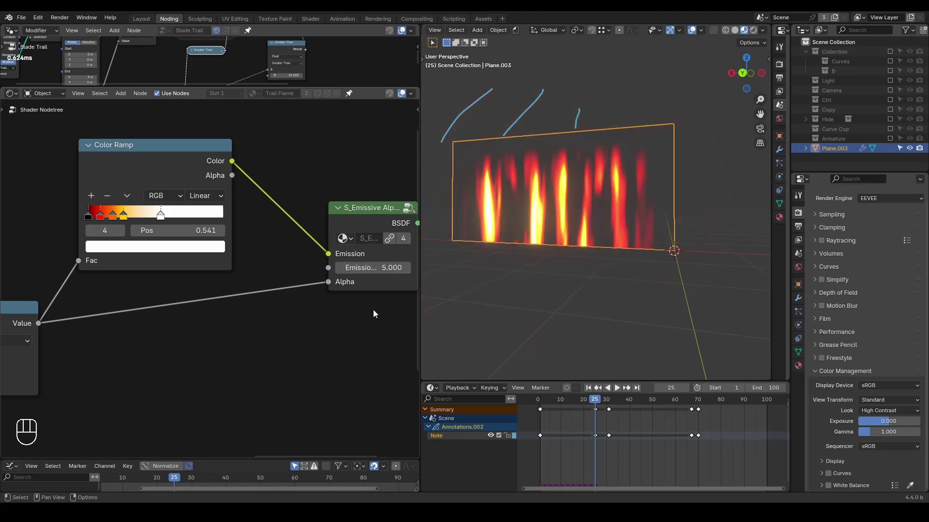
middle_drag(366, 269, 432, 251)
scroll(589, 227, down, 3)
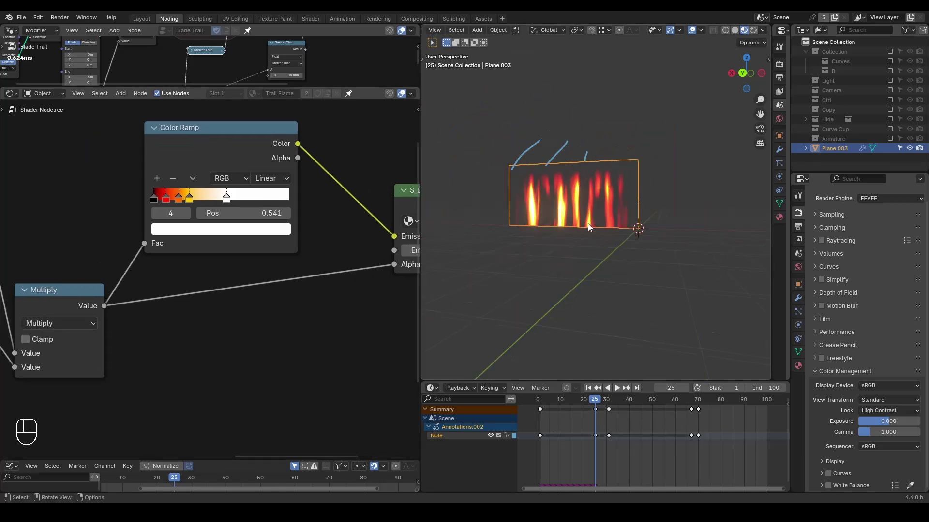
Play the animation briefly and add a Combine XYZ node feeding the second vector input of the Add node
key(space)
key(space)
middle_drag(208, 307, 319, 155)
ctrl+middle_drag(193, 207, 307, 226)
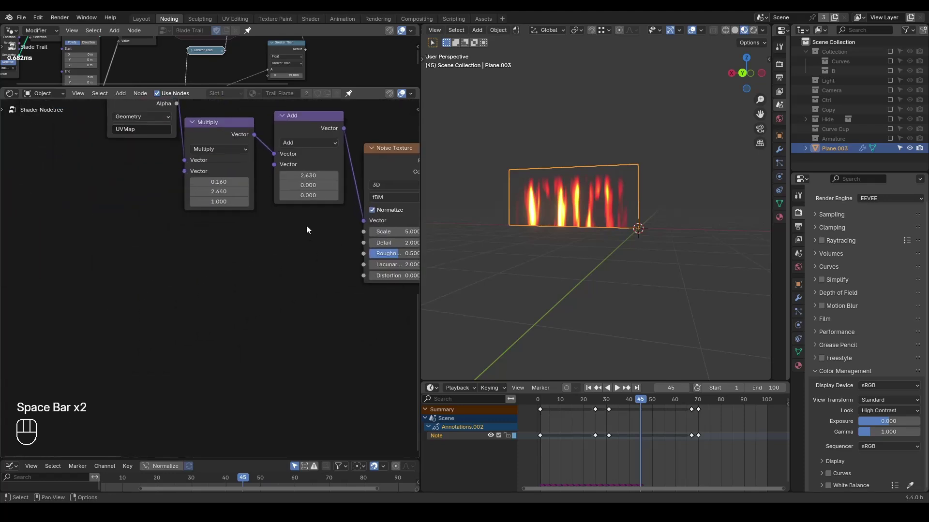
drag(277, 165, 214, 275)
text(combine)
key(Return)
click(218, 257)
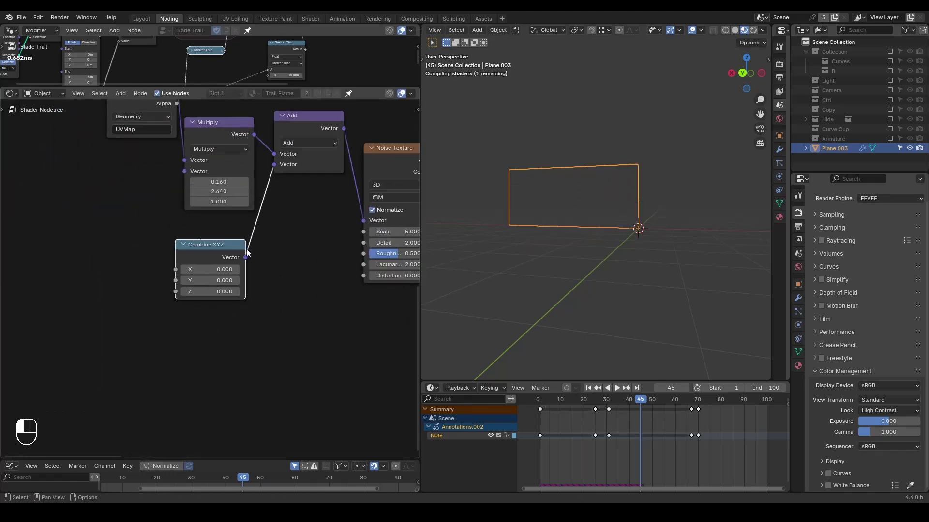
Add an S_Time Info node, connect its Value to the Combine XYZ's X, and preview the animation
key(ctrl+a)
text(time)
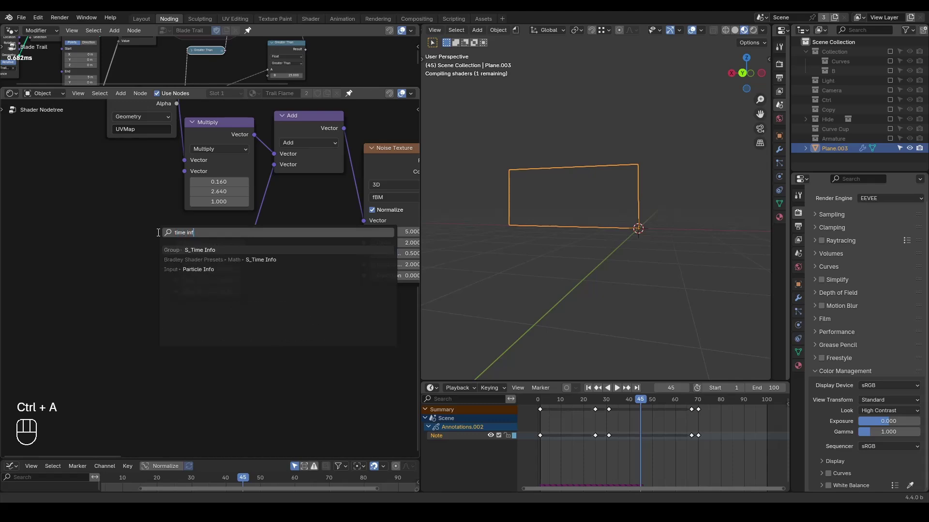
key(Return)
click(53, 241)
drag(124, 257, 175, 270)
scroll(239, 317, up, 2)
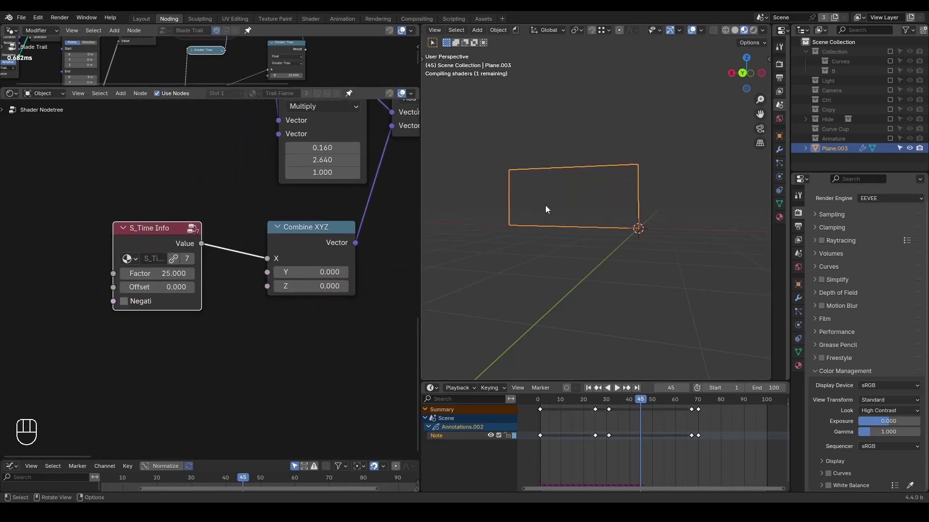
shift+middle_drag(564, 183, 620, 154)
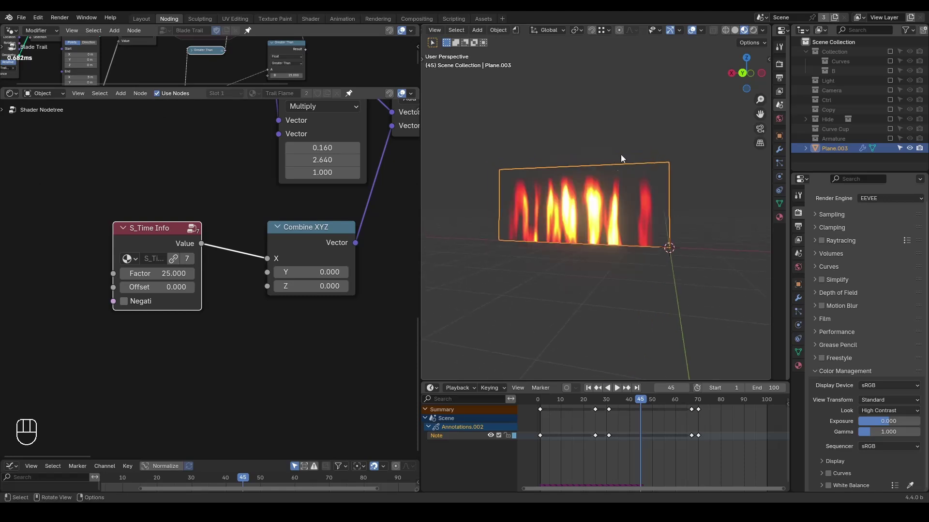
key(space)
key(space)
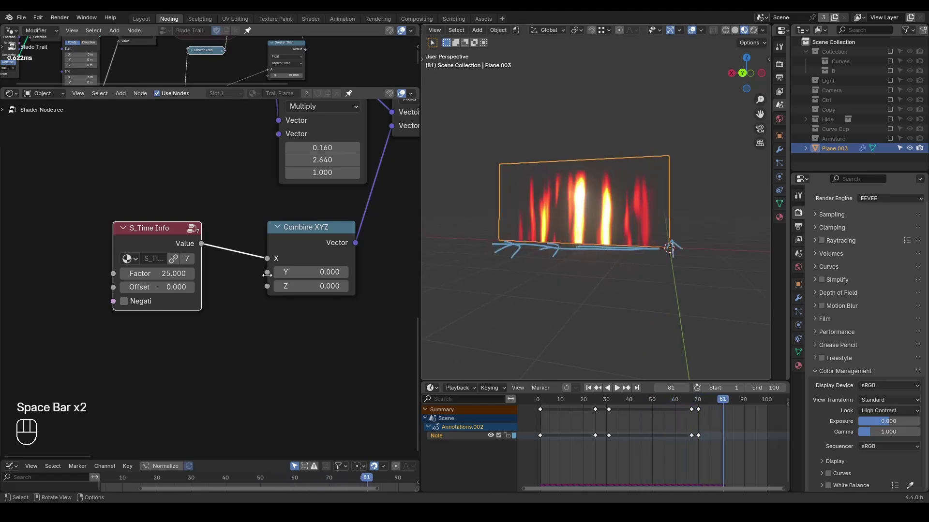
Set the S_Time Info factor to 55 and play the animation to check the flame movement
click(161, 274)
text(55)
key(Return)
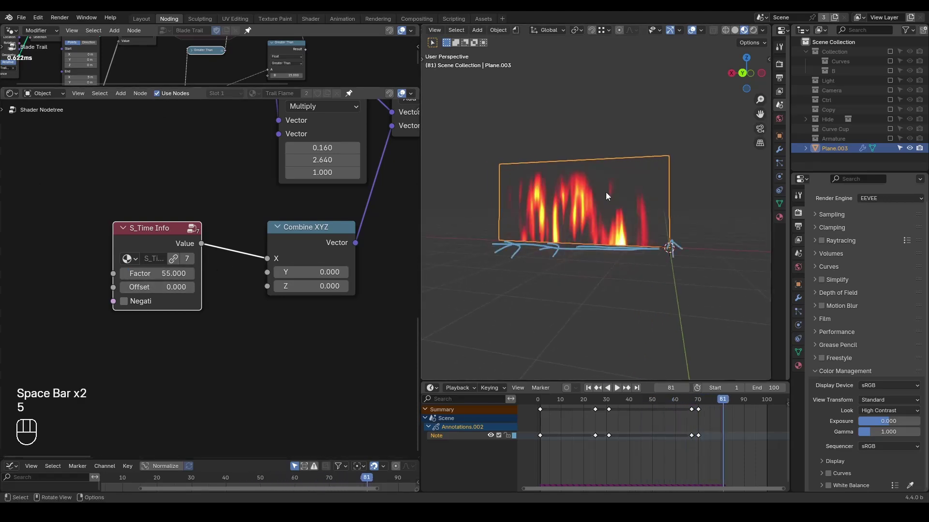
key(shift+space)
key(space)
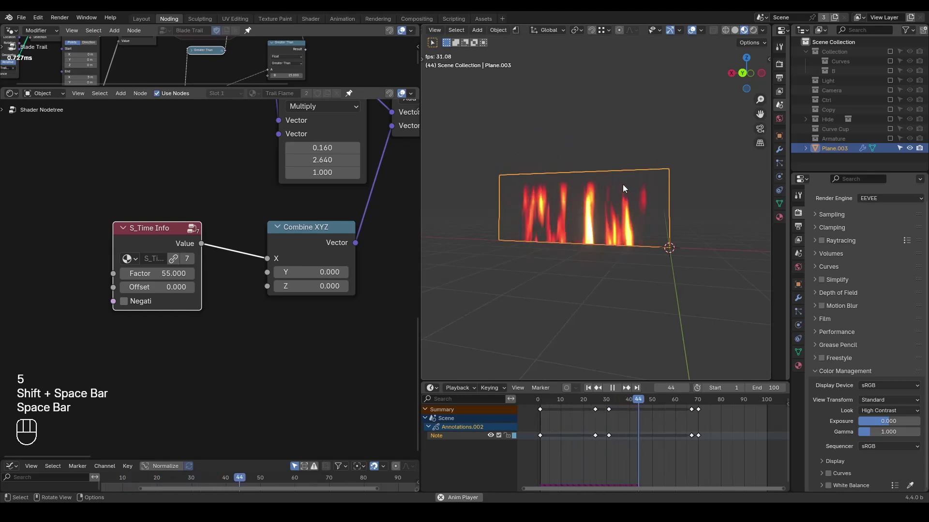
key(space)
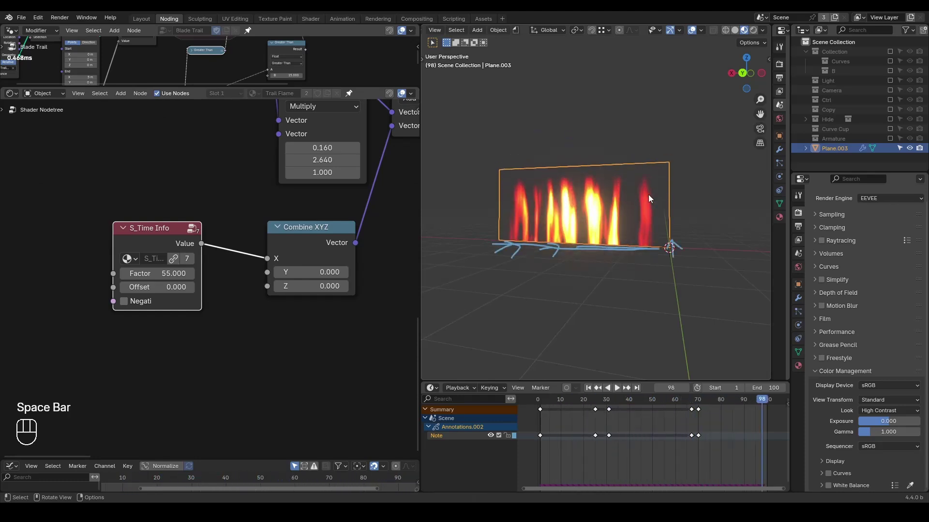
Enlarge the Blade Trail node editor and erase the circle annotation above its simulation nodes
key(shift+ctrl+alt)
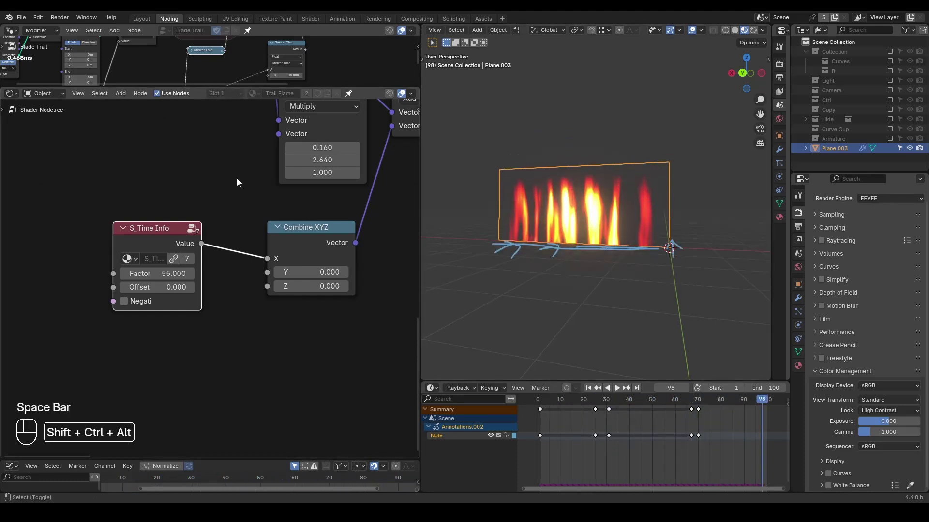
key(shift+ctrl+alt+q)
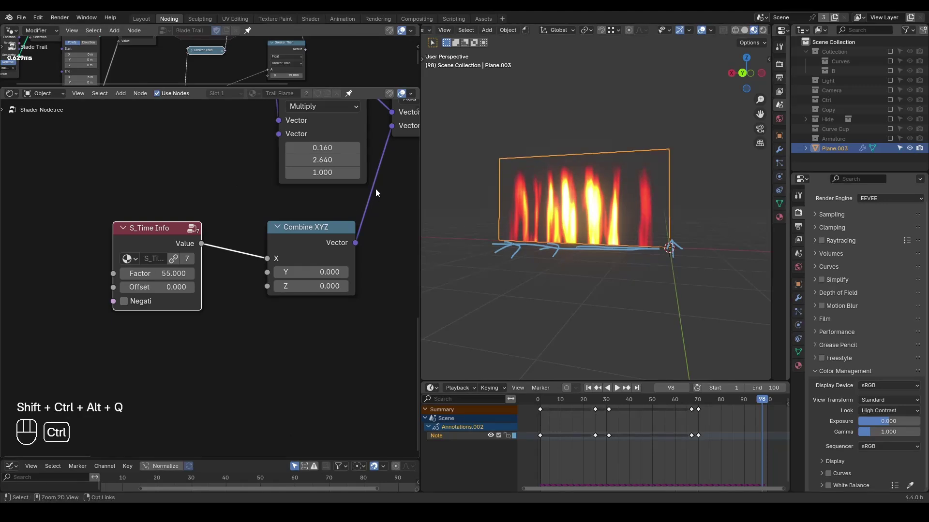
ctrl+middle_drag(375, 143, 247, 305)
drag(258, 88, 262, 237)
ctrl+middle_drag(317, 106, 304, 213)
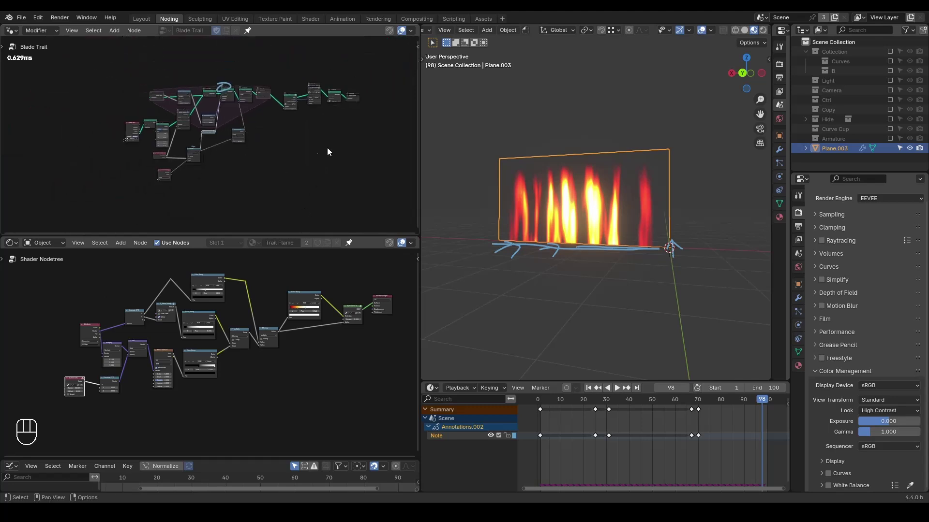
middle_drag(327, 149, 301, 169)
right_drag(241, 98, 172, 123)
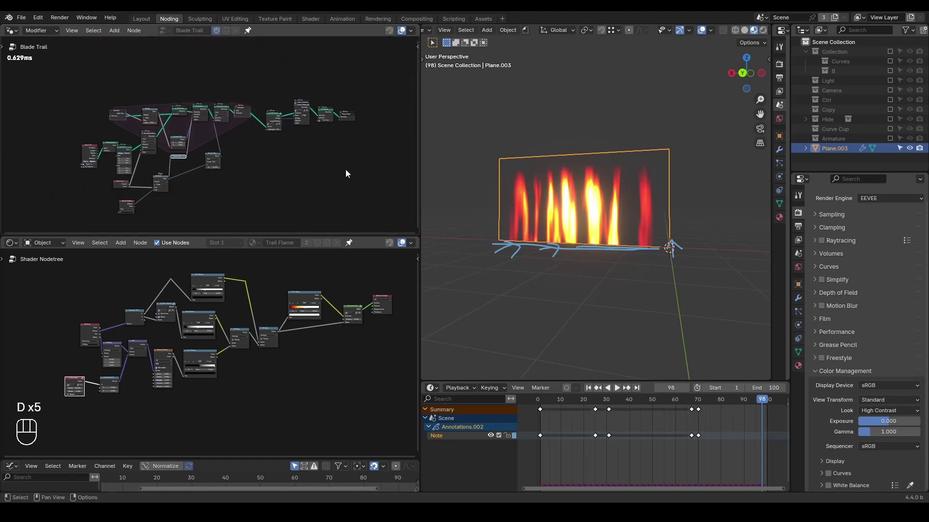
Move the Set Material and Group Output nodes away and insert a Set Position node after G_Store UVMap
scroll(315, 162, up, 1)
middle_drag(313, 167, 257, 176)
scroll(258, 180, up, 1)
drag(341, 65, 375, 114)
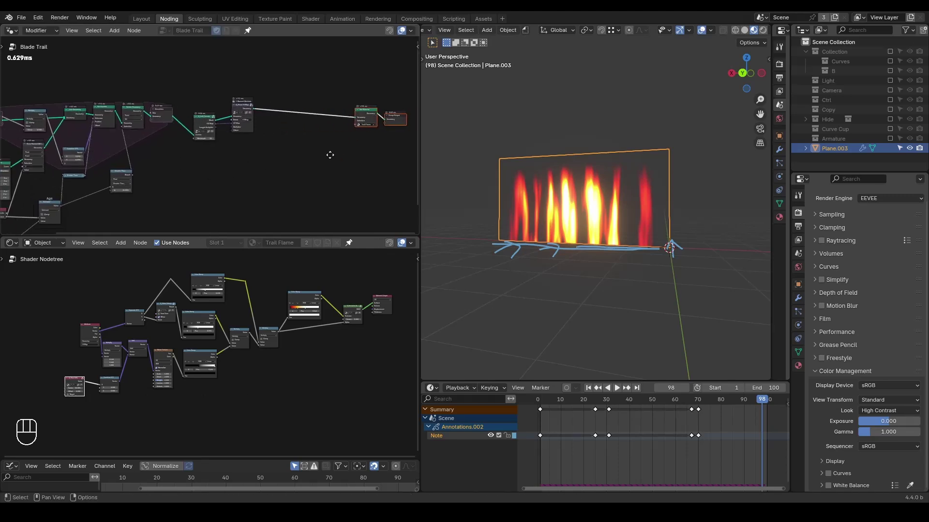
scroll(282, 155, up, 3)
key(ctrl+a)
text(set posi)
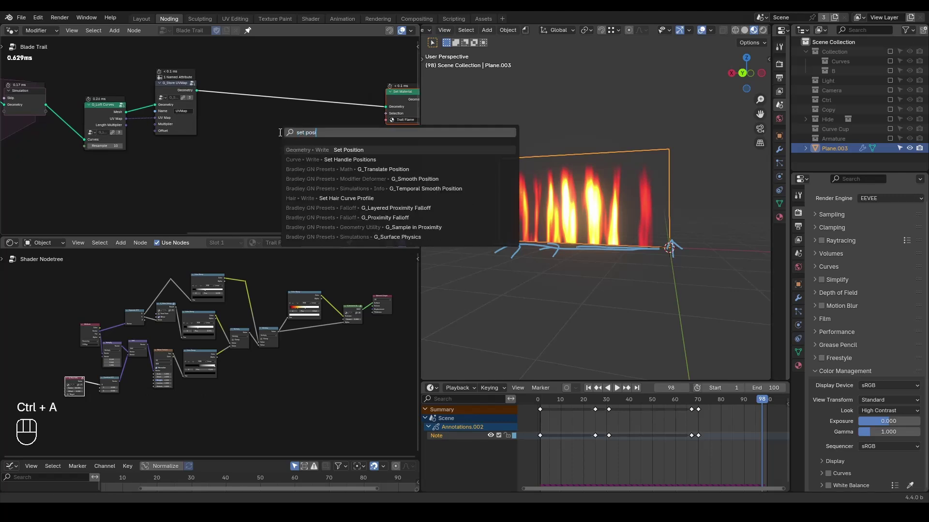
key(Return)
click(282, 106)
Add a G_Noise 3D node and connect its Color output to the Set Position node's Offset
key(ctrl+a)
text(noise 3d)
key(Return)
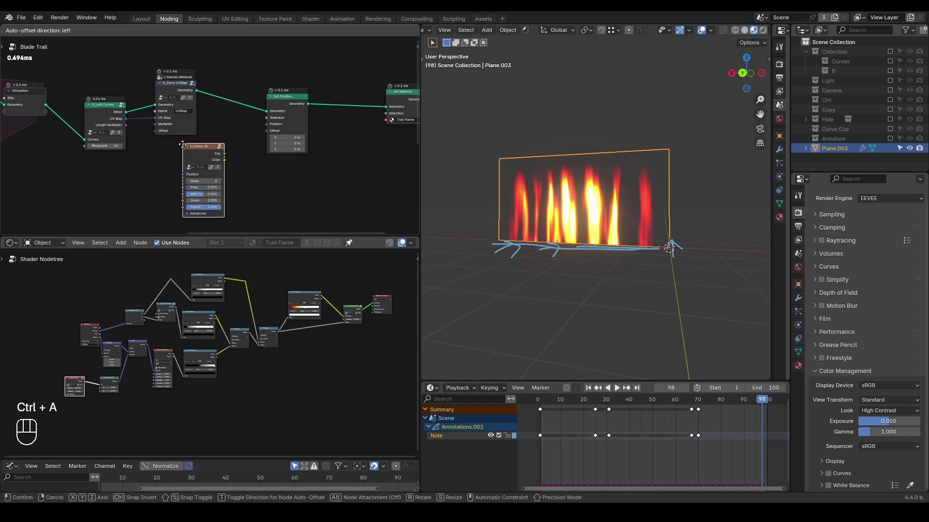
click(191, 145)
middle_drag(213, 159, 235, 118)
scroll(235, 118, up, 6)
drag(281, 114, 341, 65)
middle_drag(576, 199, 579, 200)
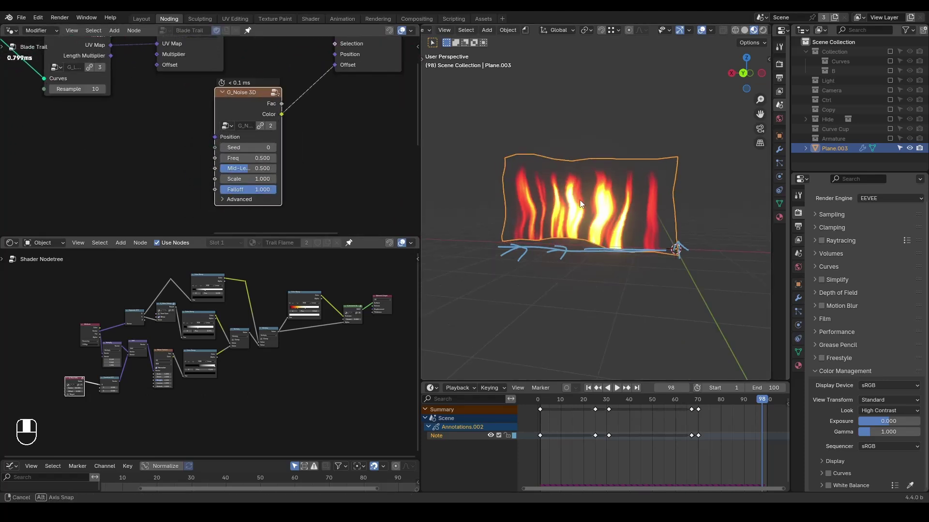
Add a Separate XYZ node fed by the G_Loft Curves UV Map and preview its X output in a Viewer
drag(254, 115, 305, 108)
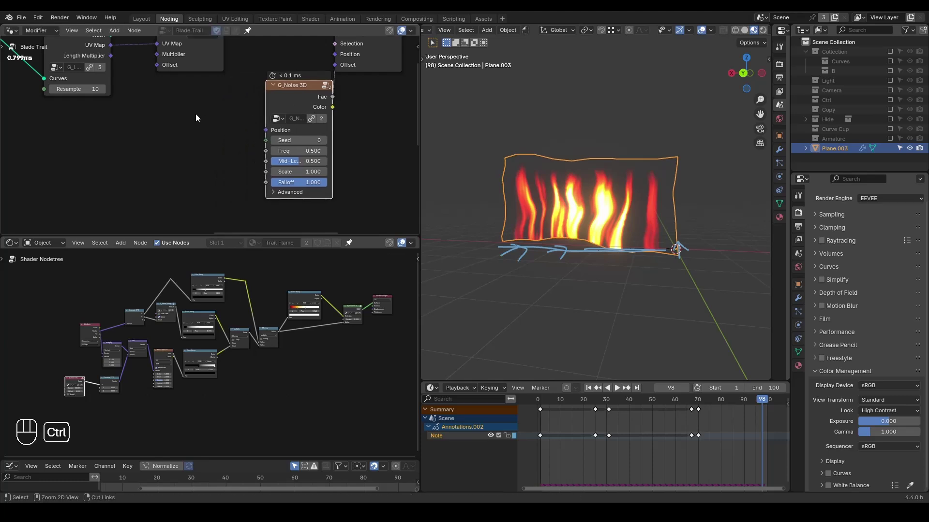
key(ctrl+a)
text(separate)
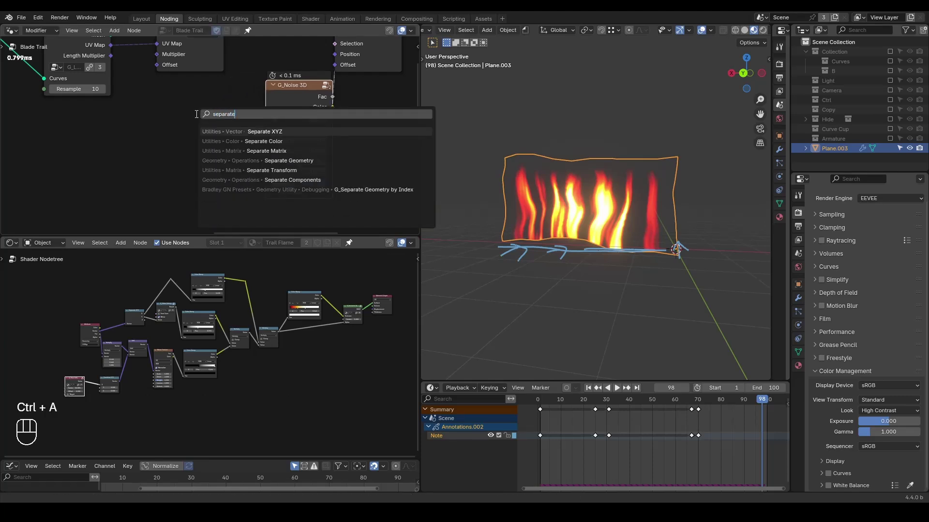
key(Return)
click(148, 90)
middle_drag(144, 110, 148, 156)
drag(121, 93, 154, 184)
ctrl+shift+click(195, 42)
ctrl+shift+click(184, 147)
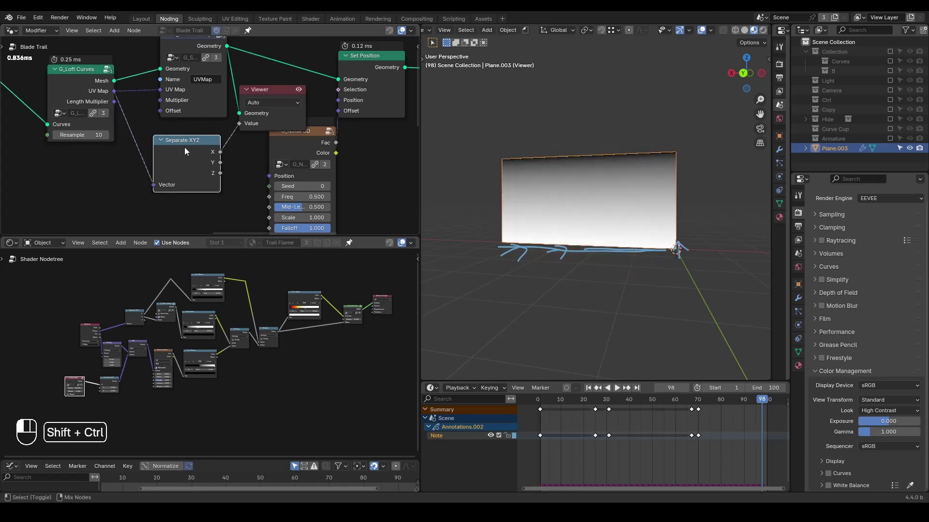
Insert a G_Remap 0-1 node after Separate XYZ with Reverse 0-1 enabled, and delete the Viewer node
key(ctrl+a)
text(remap)
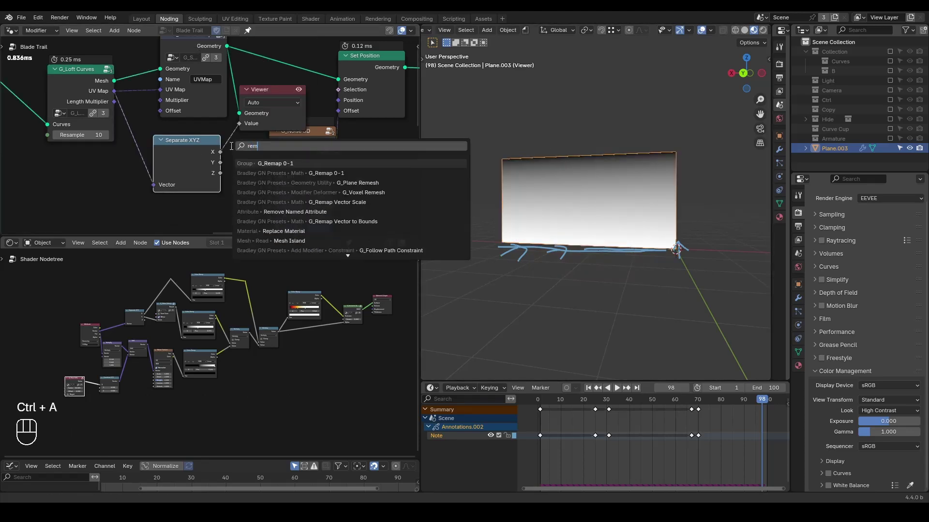
key(Return)
click(154, 126)
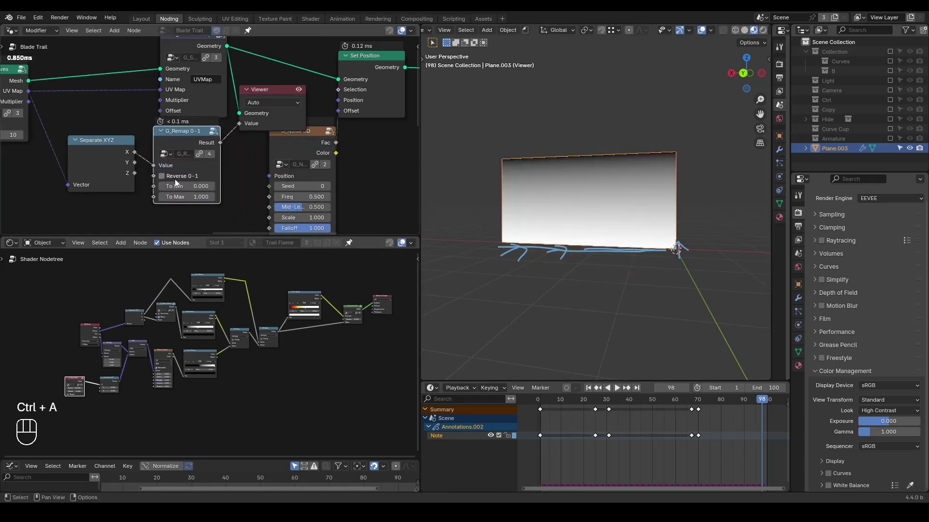
click(179, 177)
click(259, 92)
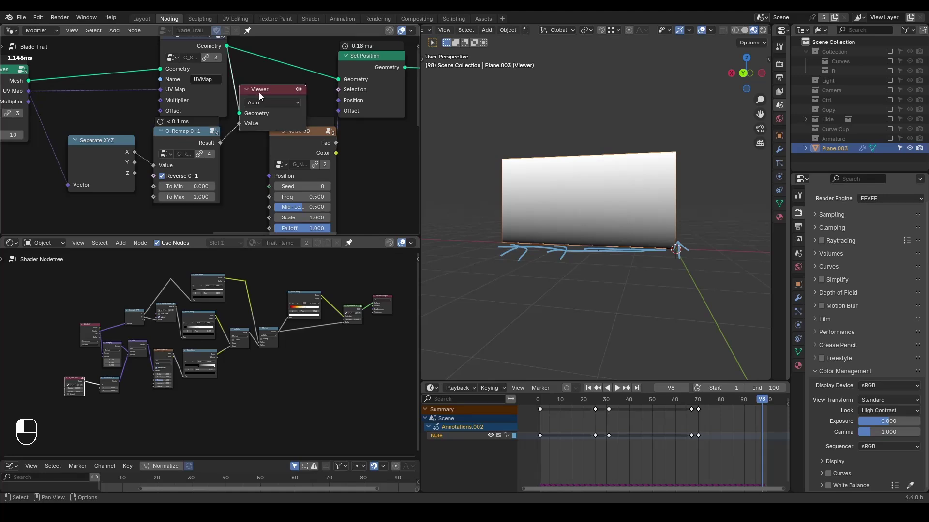
key(x)
Connect the G_Remap 0-1 result to the G_Noise 3D Falloff, set its Scale to 3, and expand its Advanced settings
middle_drag(237, 198, 242, 166)
drag(224, 111, 317, 186)
middle_drag(290, 200, 335, 153)
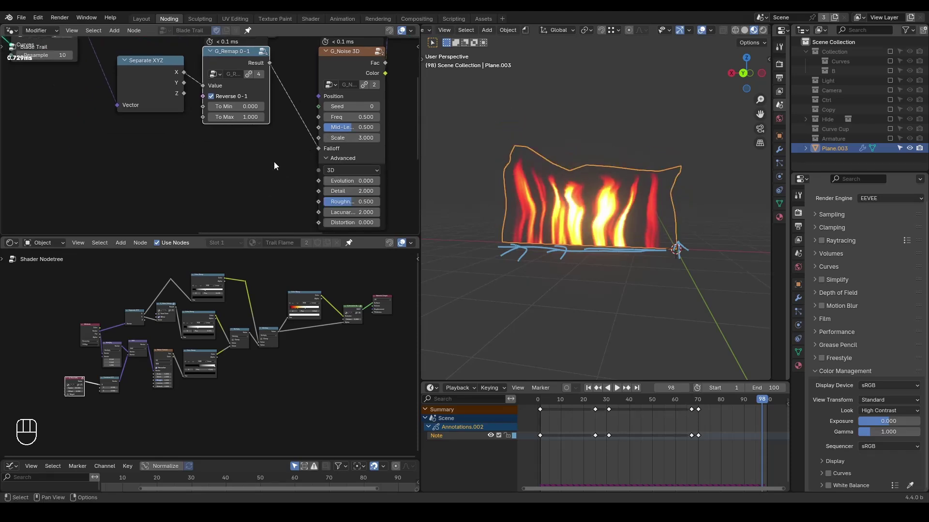
Add a G_Time Info node and connect its Time output to the G_Noise 3D Evolution input
key(ctrl+a)
text(time info)
key(Return)
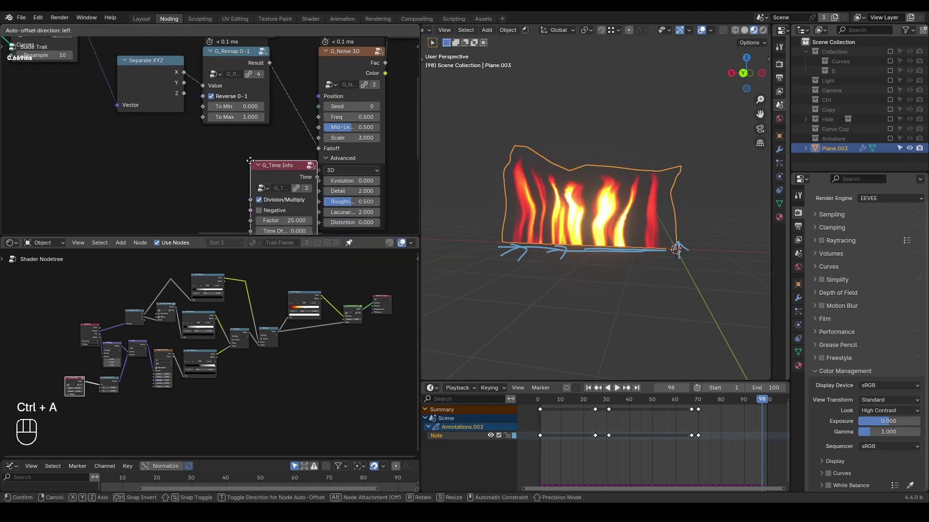
click(199, 163)
drag(300, 185, 316, 182)
Set the animation's end frame to 308, deselect the plane, and play the animation from several angles
drag(760, 390, 860, 389)
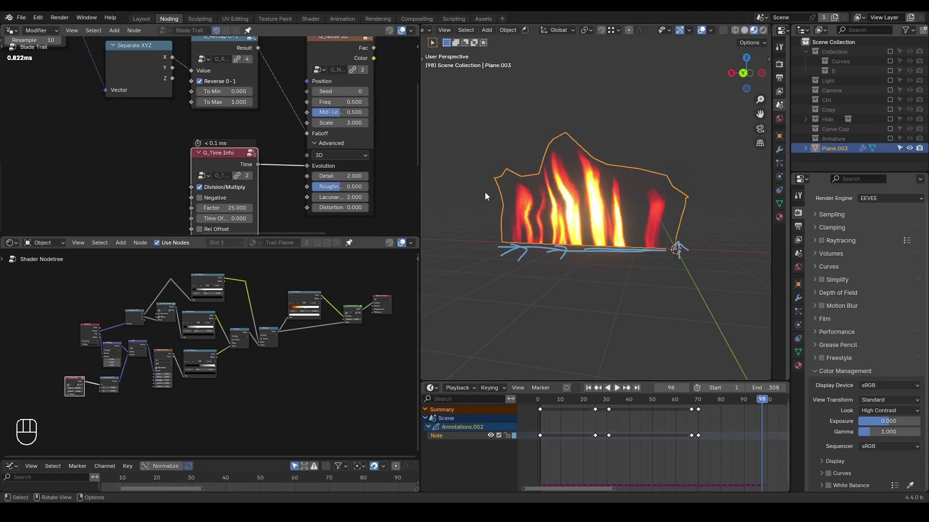
key(space)
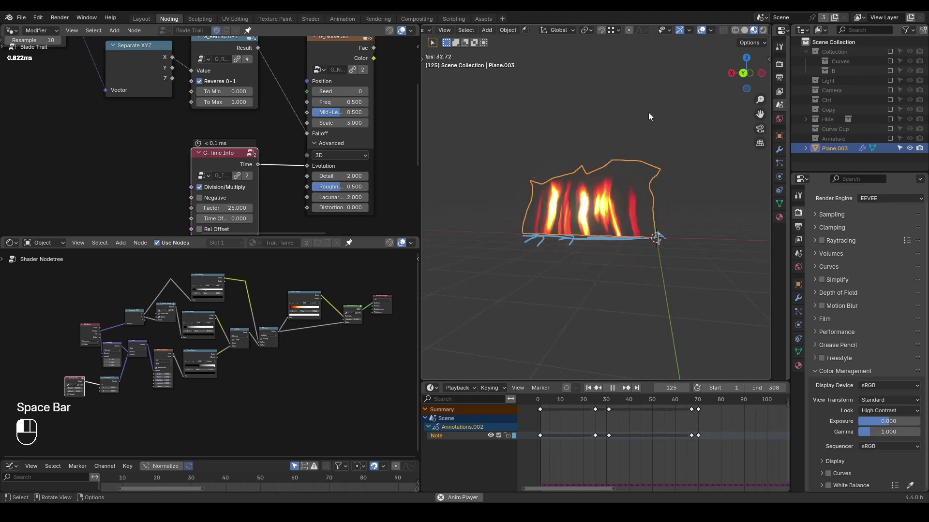
click(673, 182)
middle_drag(673, 182, 675, 193)
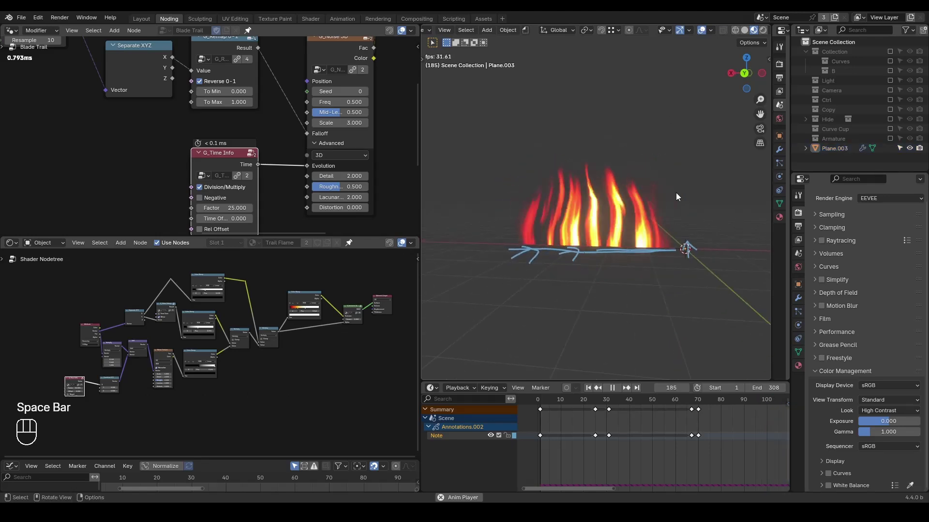
key(space)
Erase the blue arrow and line annotations along the base of the flames
scroll(614, 208, up, 2)
key(d)
drag(586, 193, 594, 201)
drag(587, 235, 587, 238)
right_drag(594, 165, 587, 237)
Check the trail mesh in wireframe and switch the viewport to Rendered shading
scroll(264, 118, down, 4)
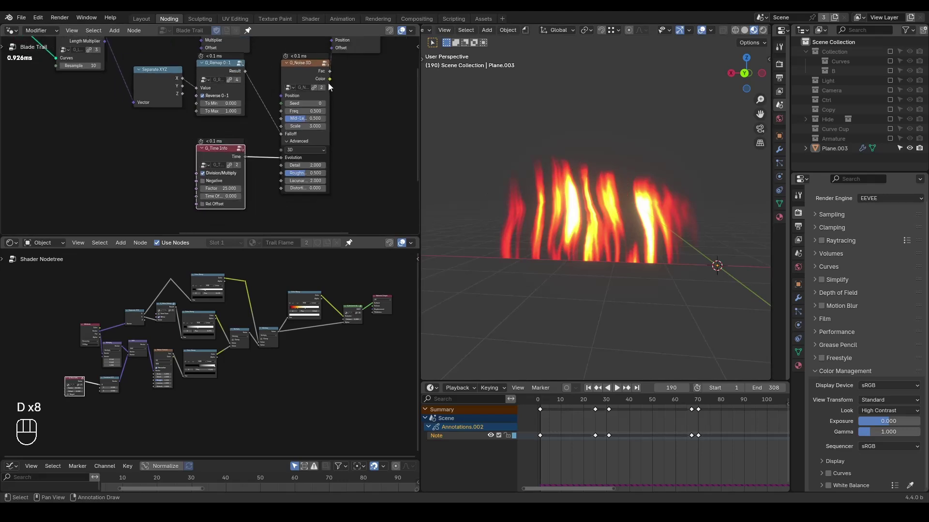
middle_drag(328, 86, 246, 187)
key(z)
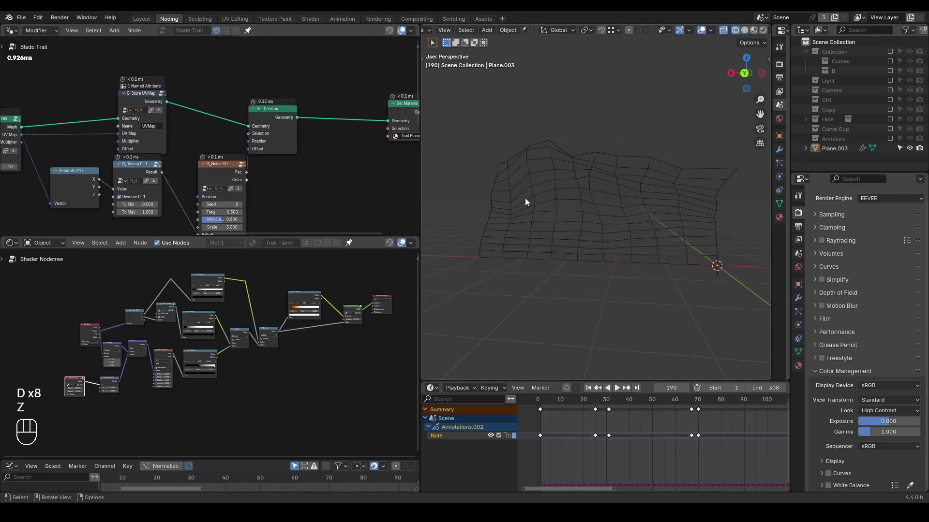
key(z)
click(572, 150)
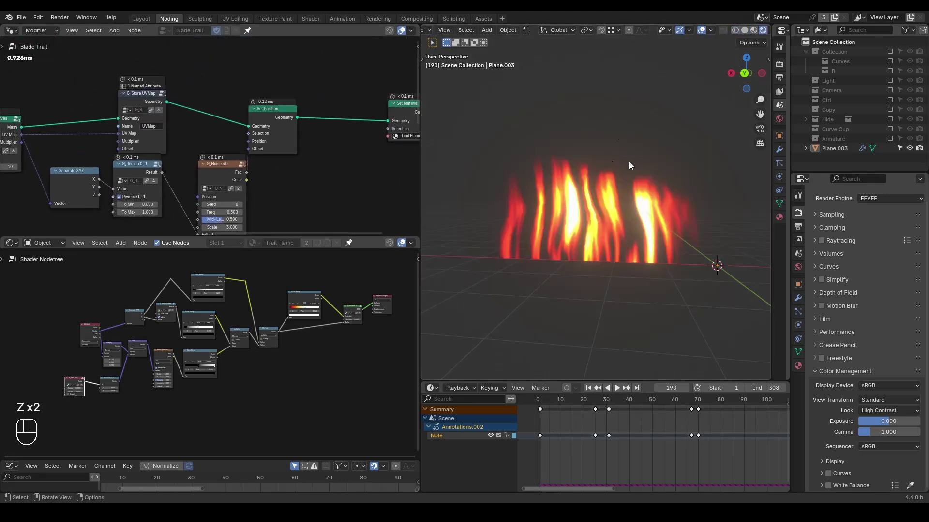
Insert a Subdivision Surface node at level 1 between Set Position and Set Material
key(ctrl+a)
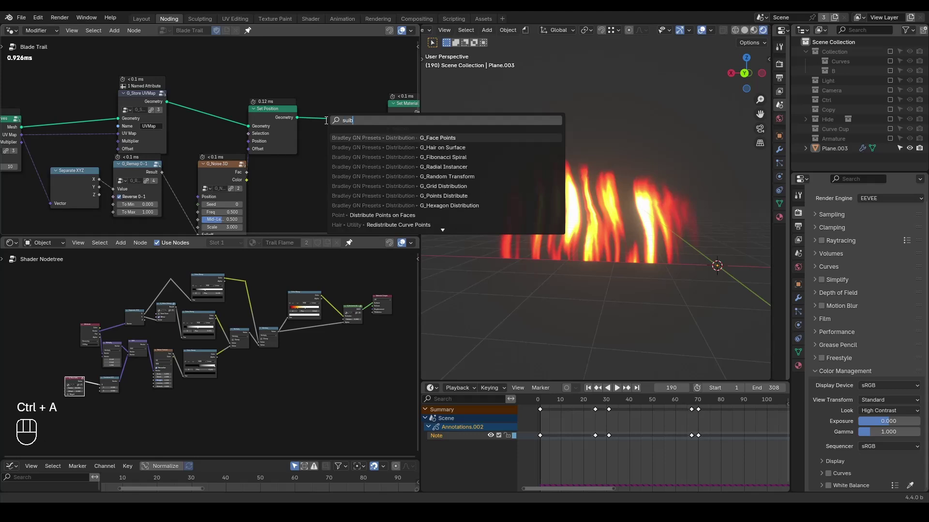
text(subdi)
key(Down)
key(Down)
key(Return)
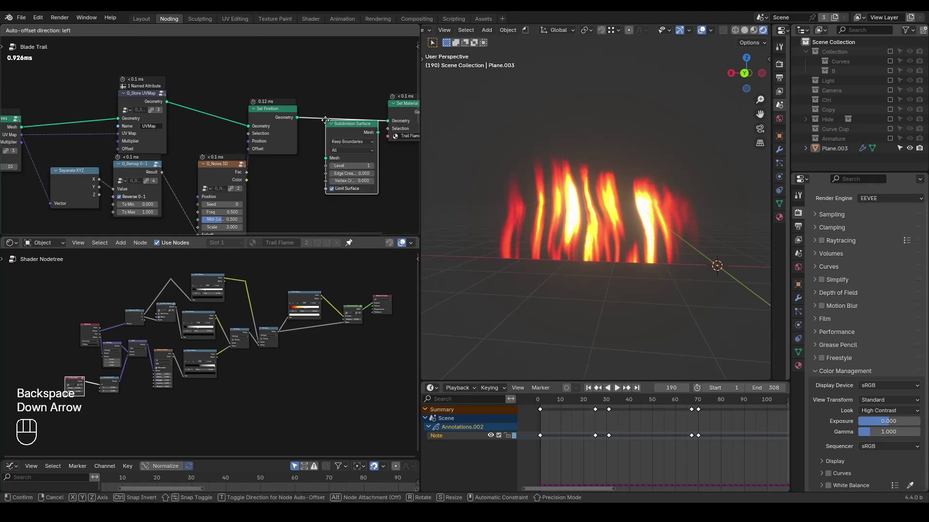
click(324, 100)
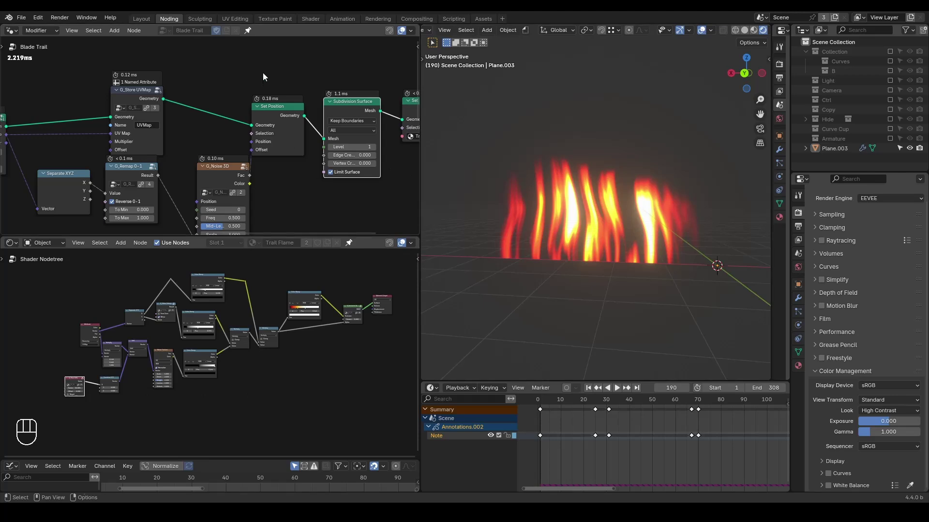
Insert a G_Fill Volume node between the G_Store UVMap and Set Position nodes and inspect the thickened flames up close
key(ctrl+a)
text(fill v)
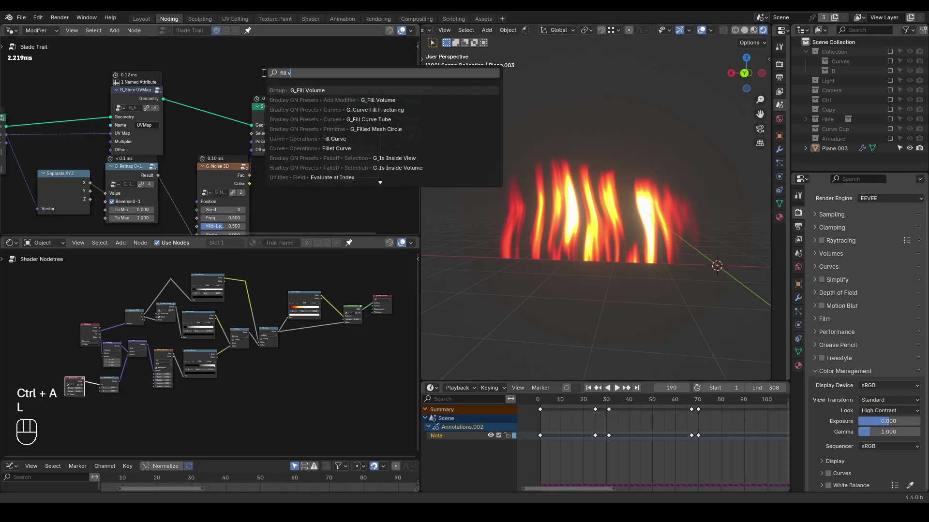
key(Return)
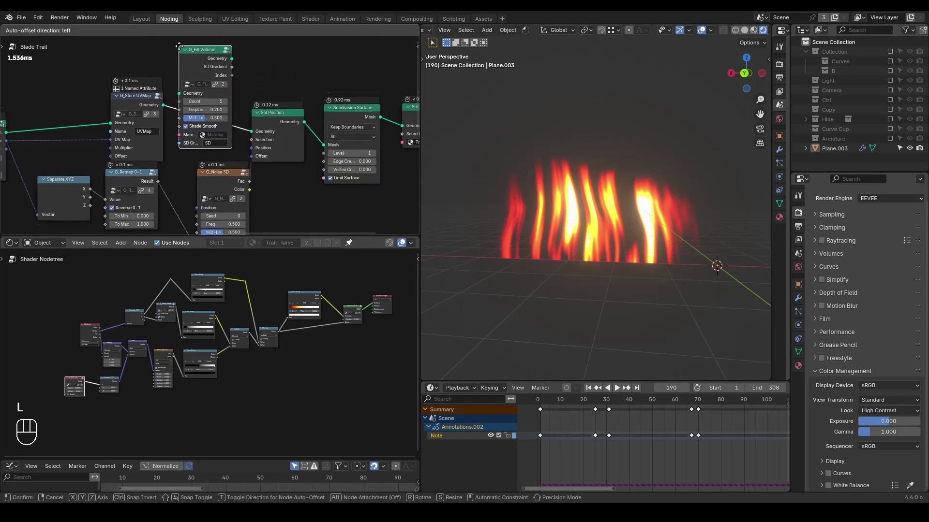
click(178, 58)
drag(195, 53, 195, 105)
shift+middle_drag(606, 172, 588, 190)
shift+middle_drag(523, 201, 607, 206)
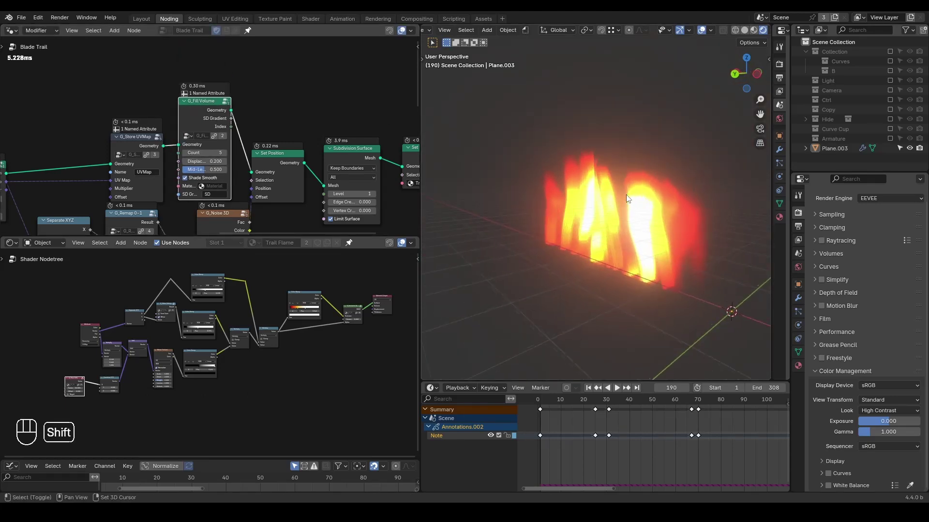
scroll(607, 206, up, 4)
scroll(319, 310, up, 6)
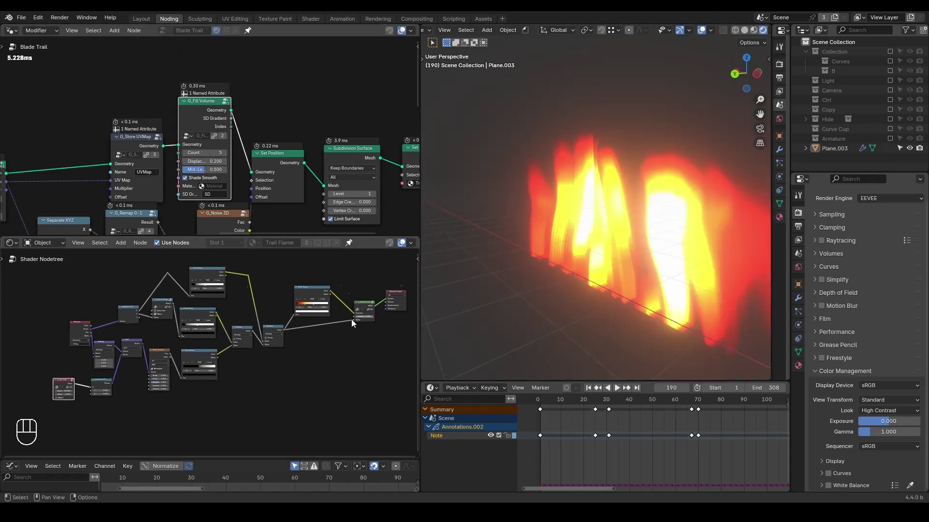
Set the emission shader's strength to 2 and the G_Fill Volume count to 8
click(352, 288)
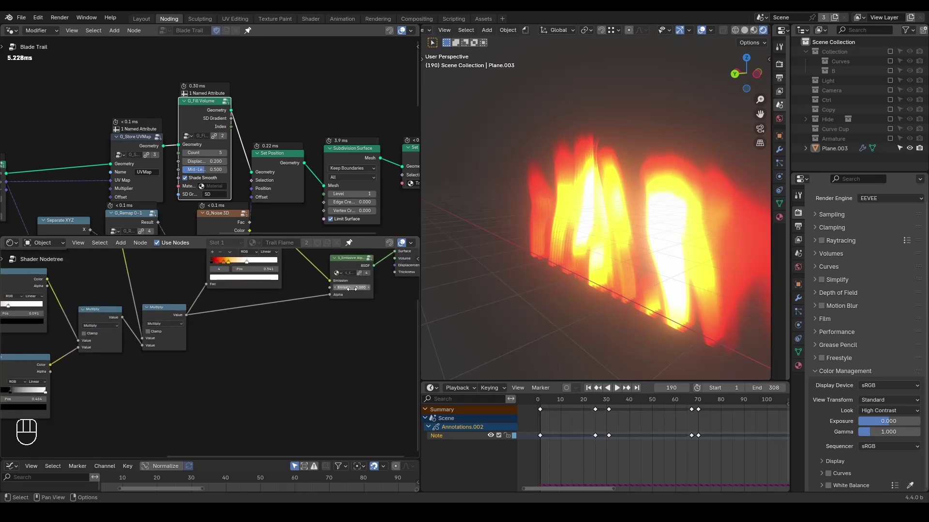
text(2)
click(353, 309)
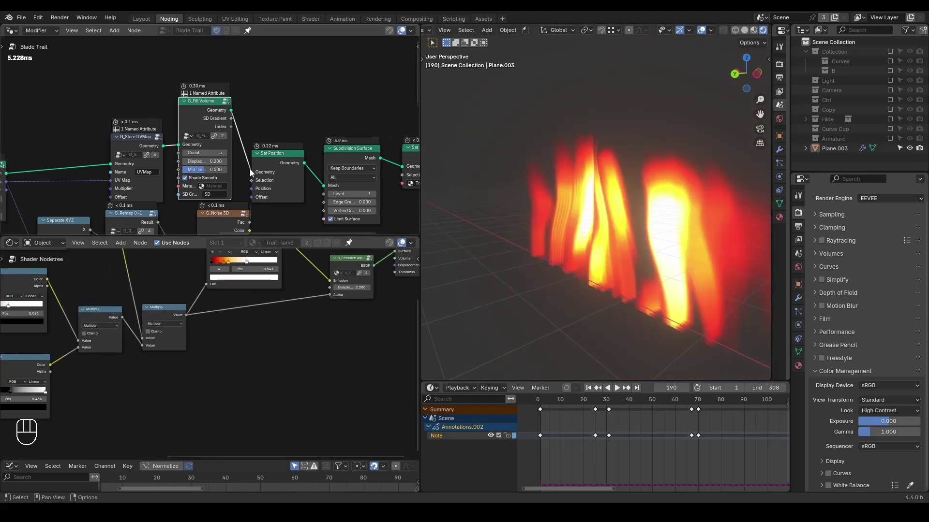
scroll(250, 169, up, 2)
drag(202, 156, 222, 157)
middle_drag(553, 183, 583, 192)
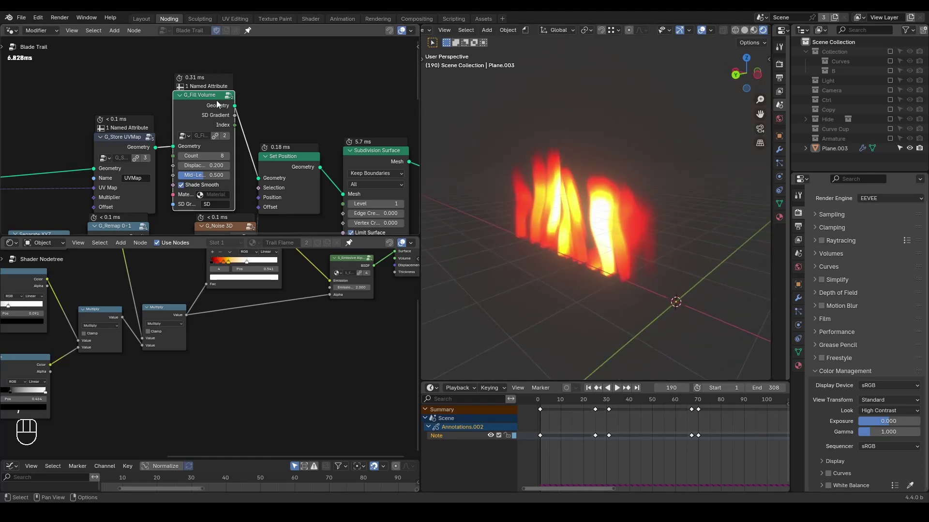
Mute and unmute the G_Fill Volume node to compare the flames with and without volume
key(m)
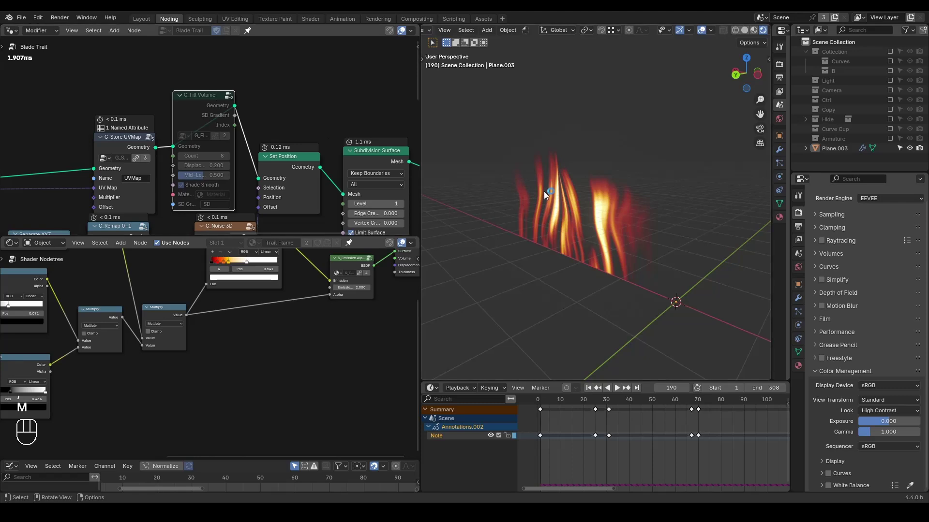
key(m)
middle_drag(451, 178, 608, 217)
Make room after the G_Fill Volume node, connect its Index output to the G_Noise 3D Seed, and preview the animation
scroll(306, 155, down, 4)
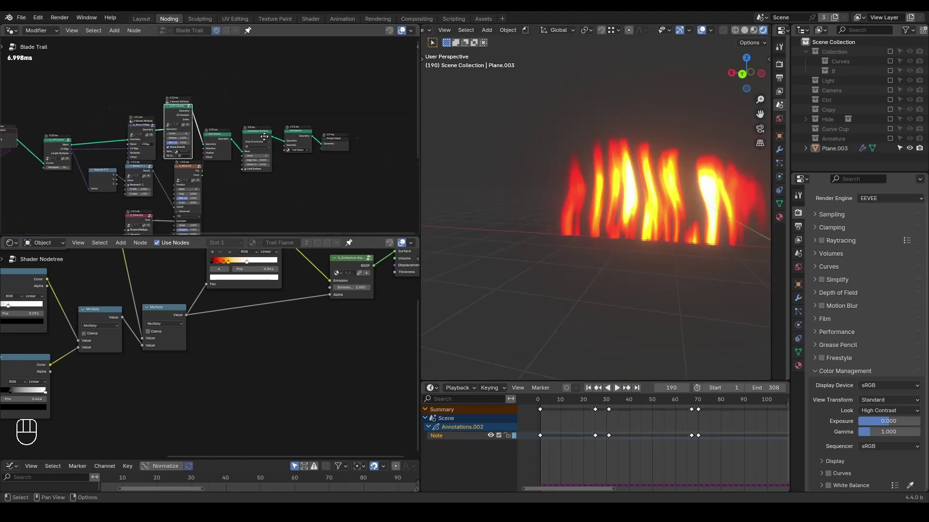
drag(333, 78, 235, 169)
key(g)
click(293, 171)
scroll(236, 165, up, 4)
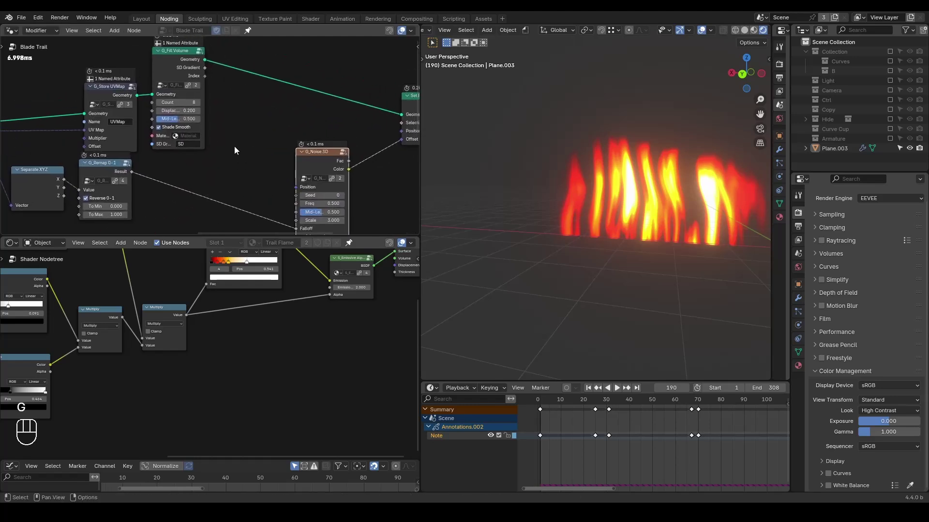
drag(205, 76, 296, 195)
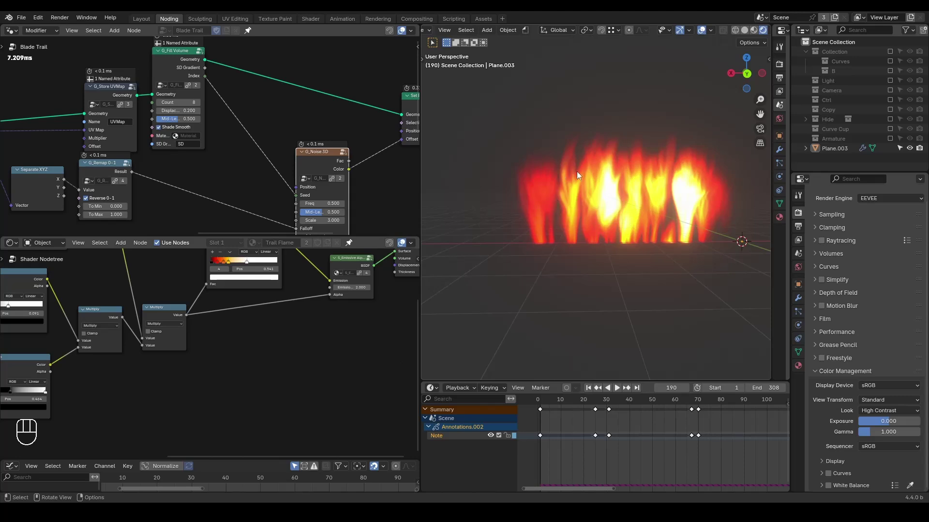
key(space)
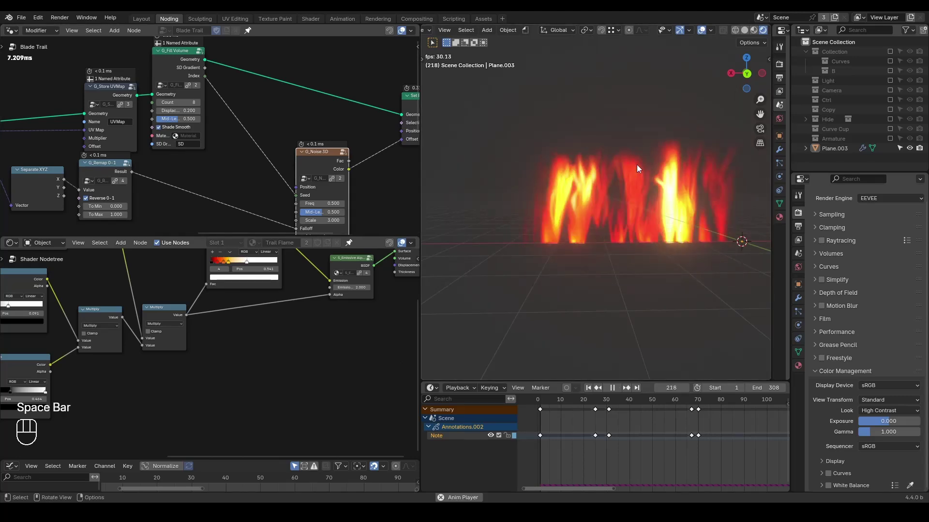
key(space)
Set the shader's vector Multiply to 0.730, 6.420, 1.000 and the noise Color Ramp stop to 0.564, and preview the animation
middle_drag(173, 320, 134, 313)
ctrl+middle_drag(203, 358, 185, 327)
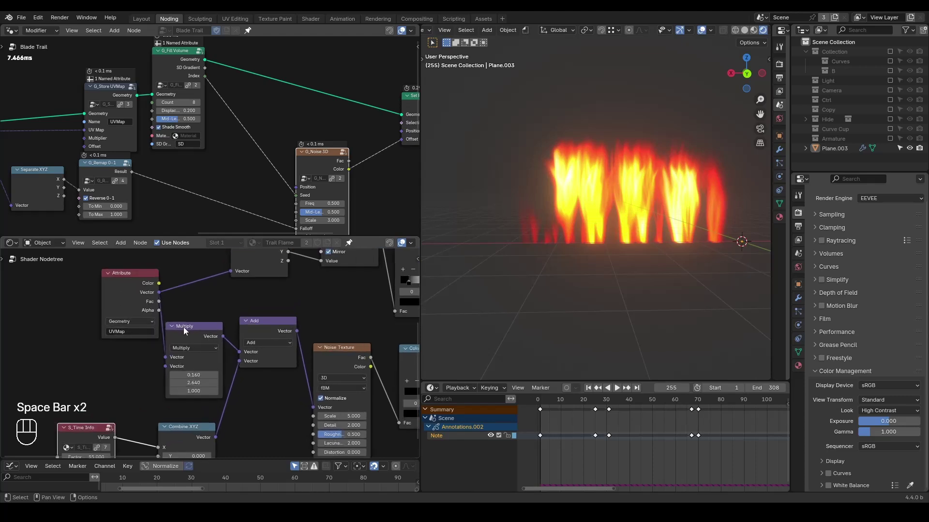
shift+drag(194, 375, 365, 383)
middle_drag(310, 366, 174, 348)
drag(315, 373, 320, 374)
key(space)
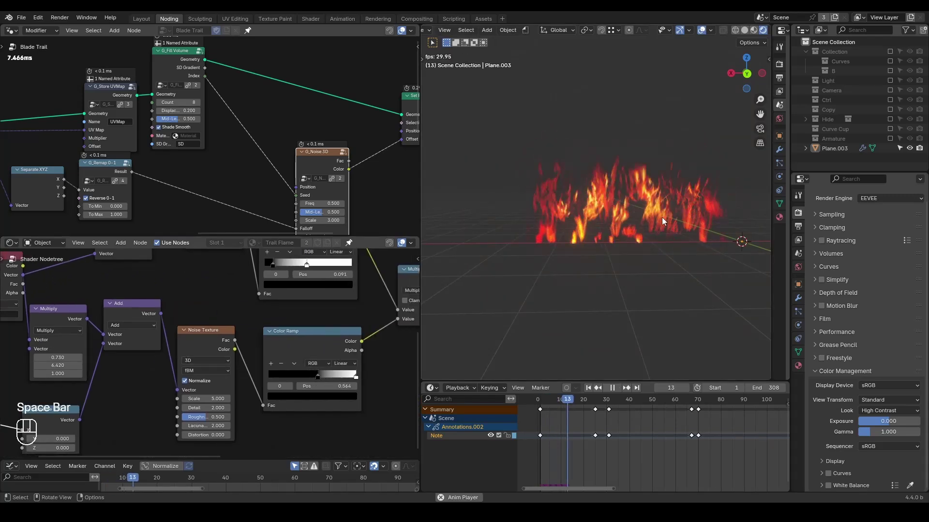
key(space)
Insert a Store Named Attribute node after G_Fill Volume and disconnect Index from the G_Noise 3D Seed
middle_drag(271, 144, 276, 161)
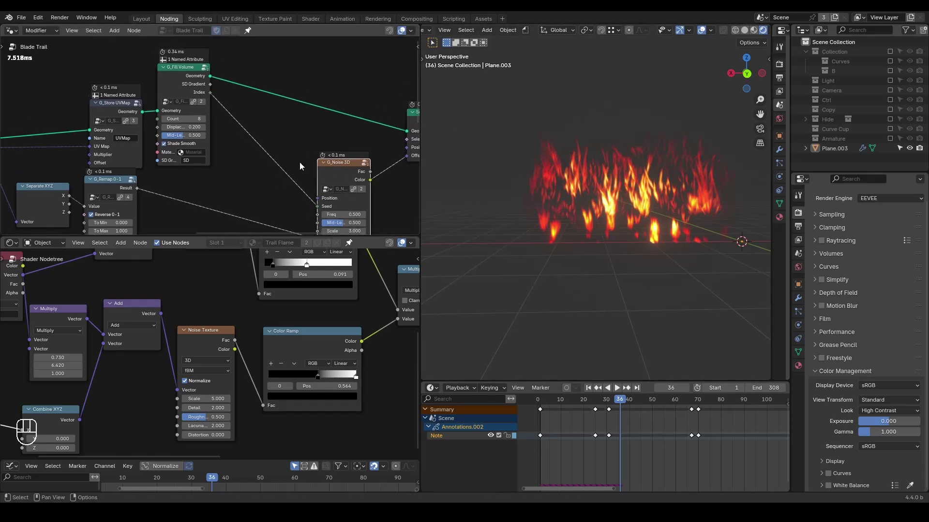
key(ctrl+a)
text(storen)
key(Return)
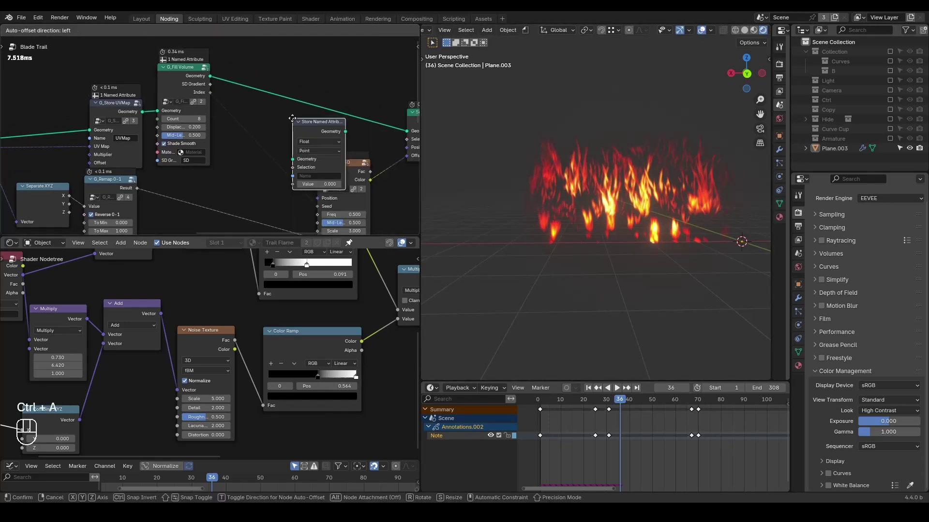
click(287, 48)
drag(315, 209, 251, 152)
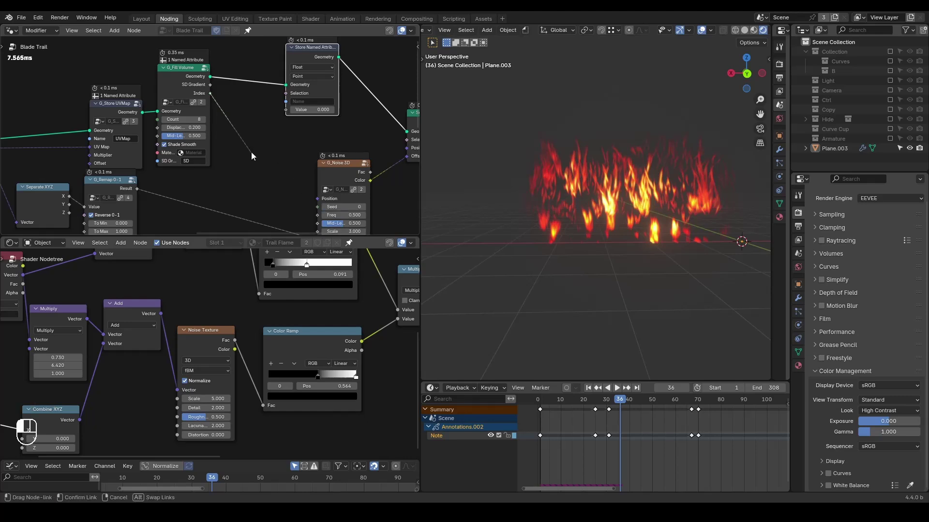
Name the stored attribute W and feed its Value from the G_Fill Volume SD Gradient output
click(315, 100)
text(W)
click(320, 110)
drag(314, 48, 330, 45)
key(ctrl+a)
text(w)
drag(210, 86, 293, 113)
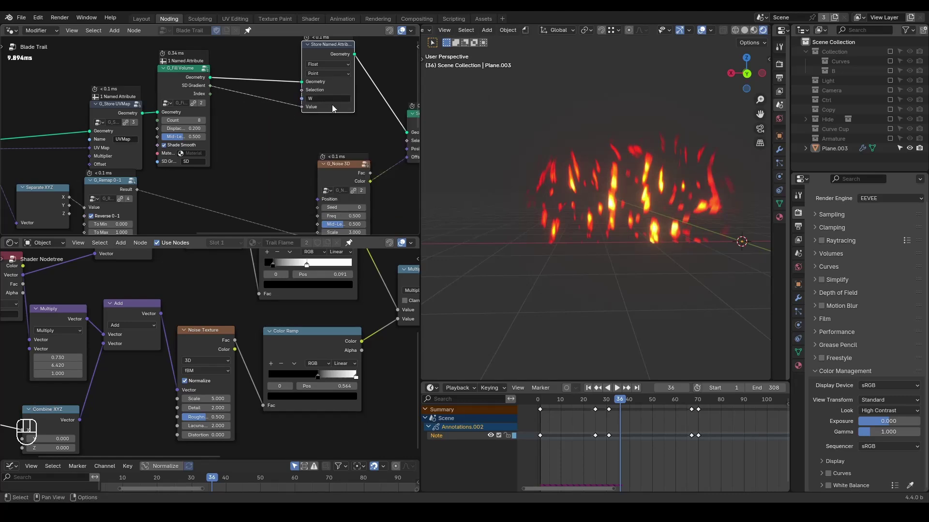
Duplicate the shader's UVMap Attribute node, set its name to W, and connect its Fac output to the Combine XYZ Z input
middle_drag(145, 331, 344, 324)
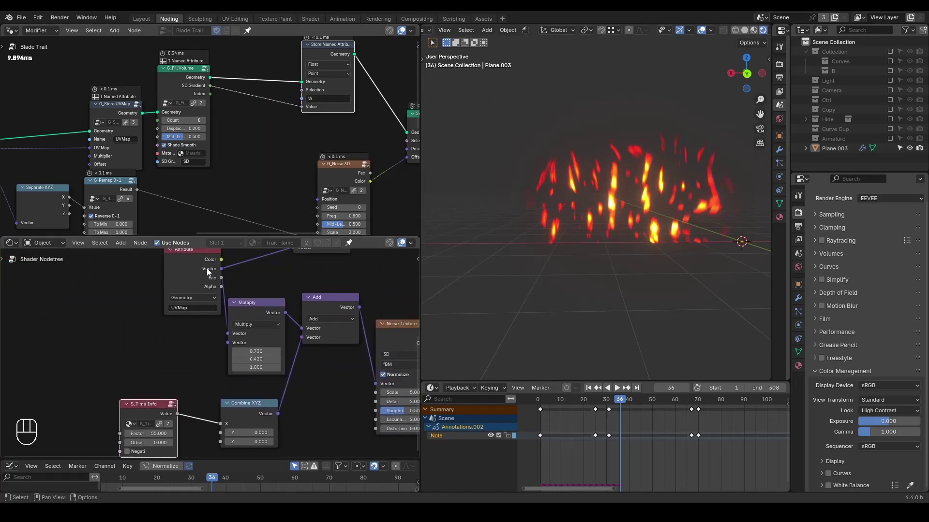
drag(207, 268, 165, 266)
key(shift+d)
click(117, 335)
click(113, 374)
text(W)
key(Return)
drag(132, 346, 222, 442)
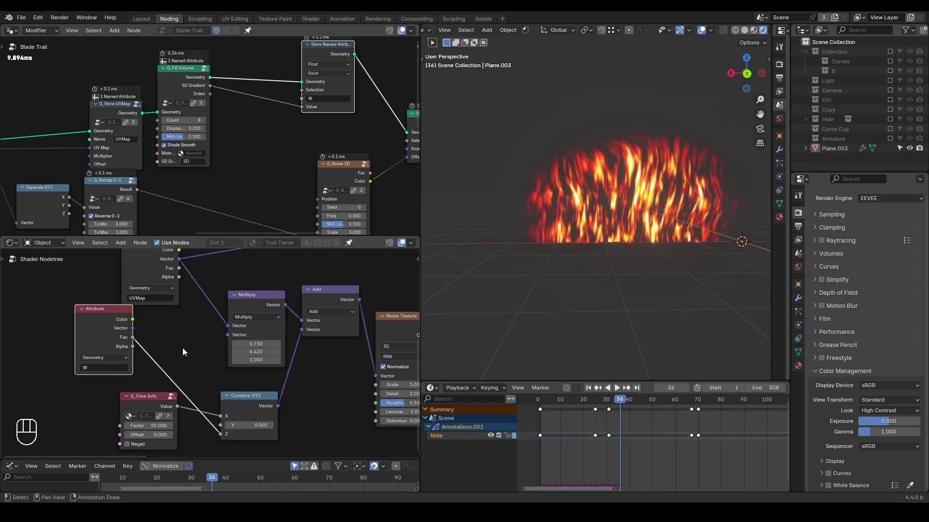
Insert an S_Remap 0-1 node between the W attribute and Combine XYZ, keep To Max at 1, and preview the animation
key(ctrl+a)
text(remap)
key(Return)
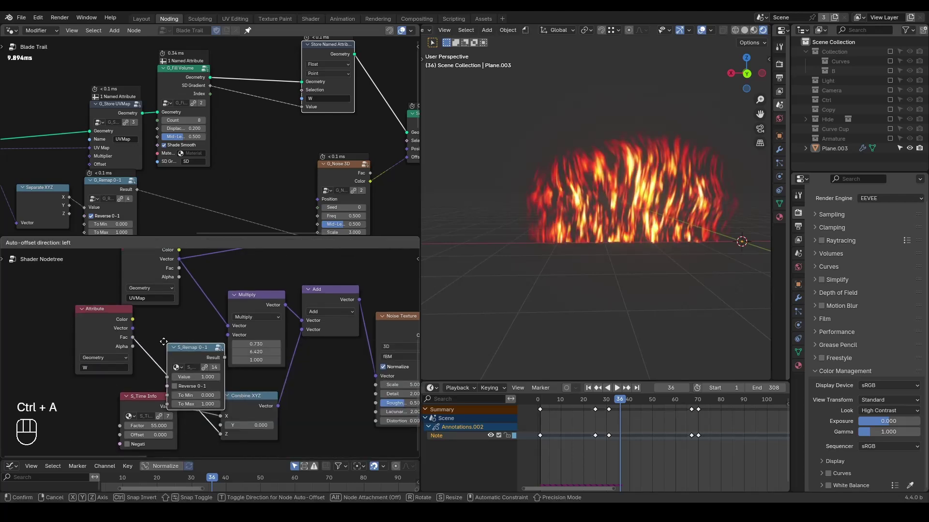
click(137, 319)
drag(170, 382, 194, 382)
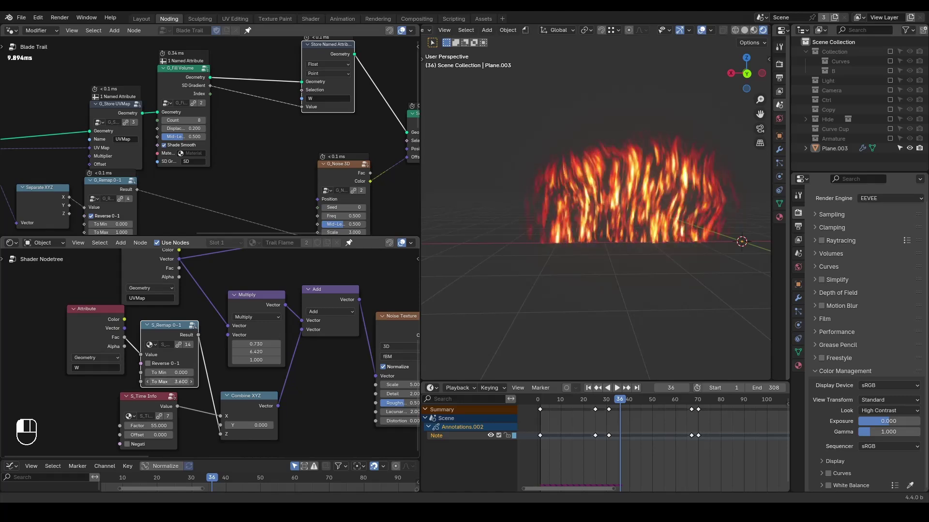
click(169, 381)
text(1)
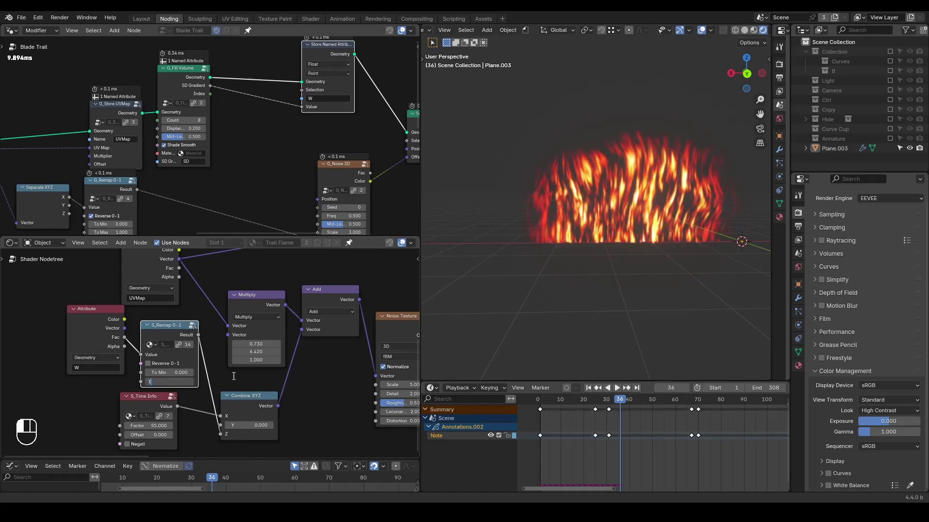
key(Return)
key(space)
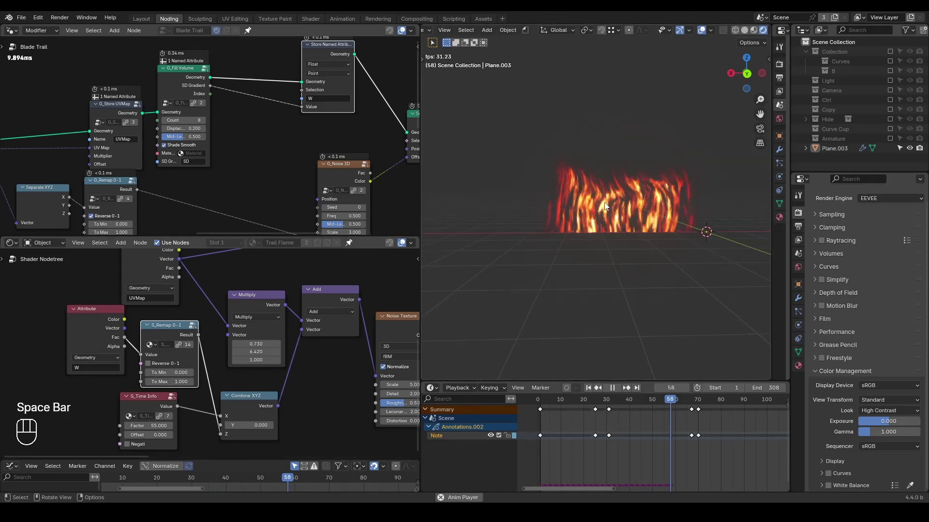
key(space)
Set the vector Multiply scale to 0.430, 2.430, 1.000 and preview the flames in motion
shift+drag(233, 352, 256, 345)
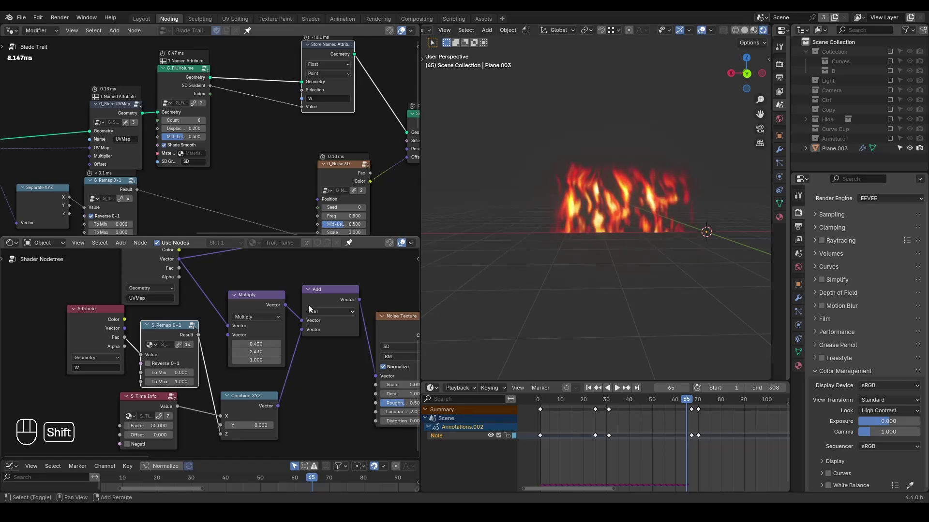
key(space)
key(space)
Annotate the base of the flames with a blue line and direction arrows
key(d)
key(d)
key(d)
Move the Curve Line node aside and connect the Mesh to Curve output to the Store Named Attribute node before the simulation
ctrl+middle_drag(234, 130, 35, 156)
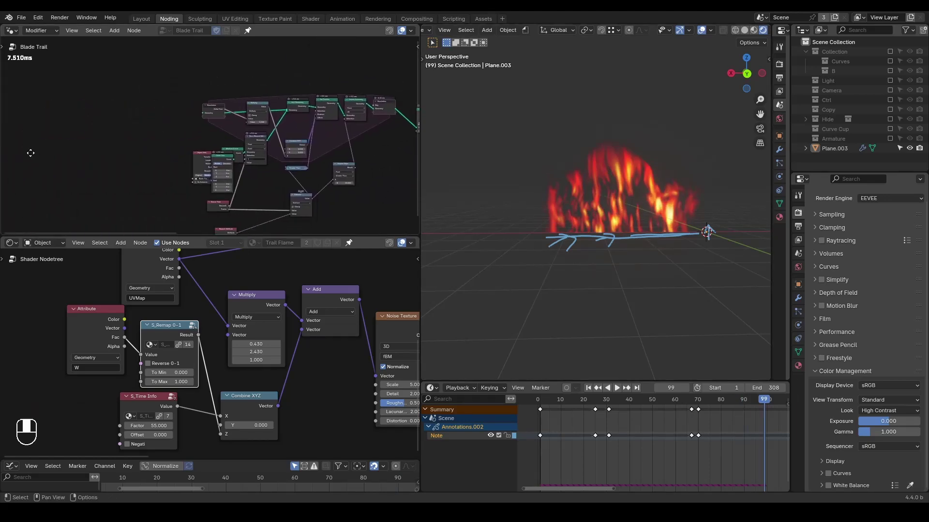
scroll(246, 160, up, 2)
drag(207, 152, 108, 127)
mouse_move(220, 134)
mouse_down()
mouse_move(175, 183)
mouse_move(244, 153)
mouse_up()
key(g)
click(130, 206)
Enable the Armature collection, select the floor plane, and play the knight's sword swing with the flame trail
middle_drag(646, 167, 624, 193)
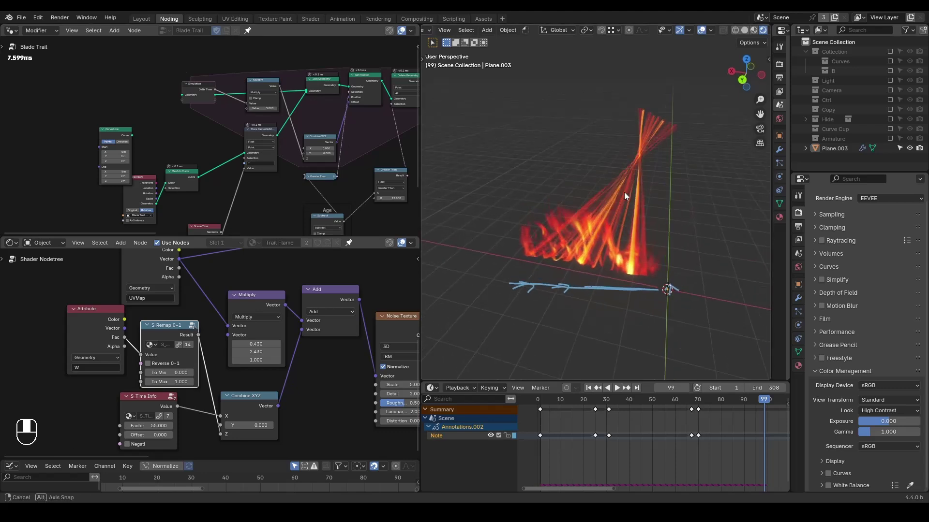
click(889, 139)
shift+middle_drag(624, 203, 632, 234)
click(645, 128)
key(shift+space)
middle_drag(642, 146, 615, 202)
key(space)
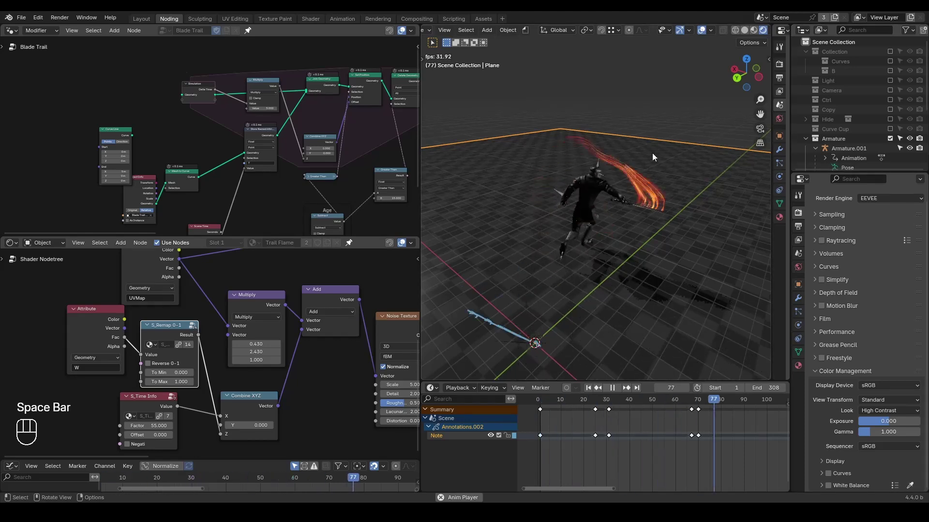
key(space)
Adjust the stops of the Color Ramp fed by the mirrored gradient, placing its black stop at 0.704 to narrow the flame
shift+middle_drag(680, 209, 657, 251)
scroll(655, 244, up, 4)
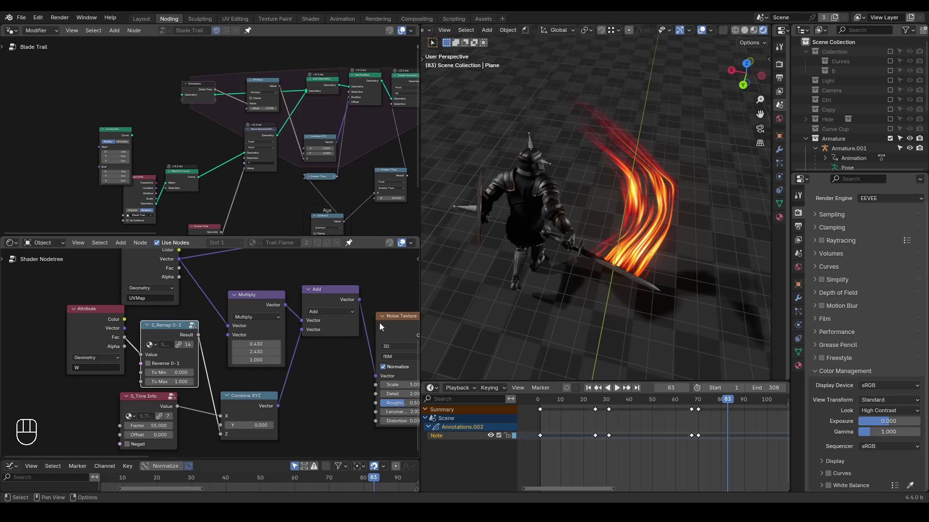
middle_drag(377, 289, 185, 320)
scroll(185, 321, down, 3)
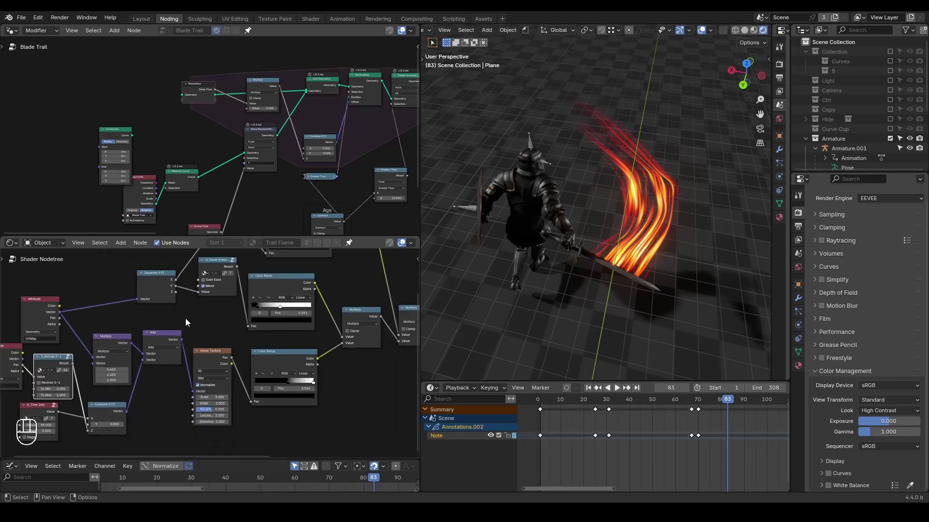
middle_drag(321, 296, 219, 300)
click(263, 322)
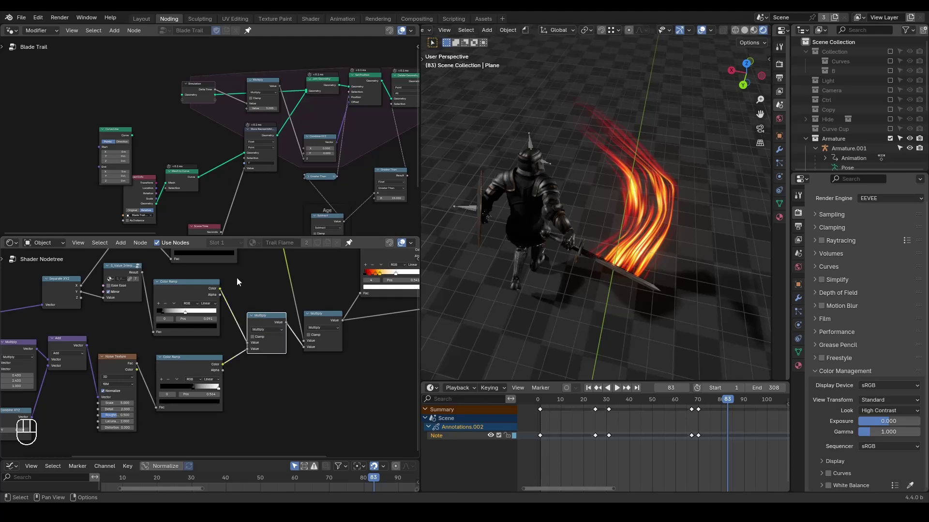
drag(163, 309, 196, 310)
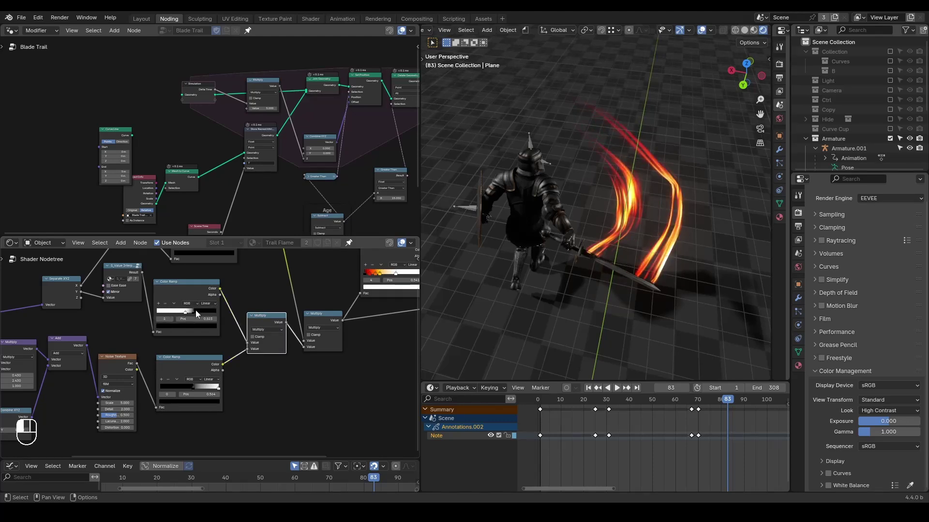
mouse_move(194, 310)
mouse_down()
mouse_move(177, 314)
mouse_move(212, 312)
mouse_move(198, 313)
mouse_up()
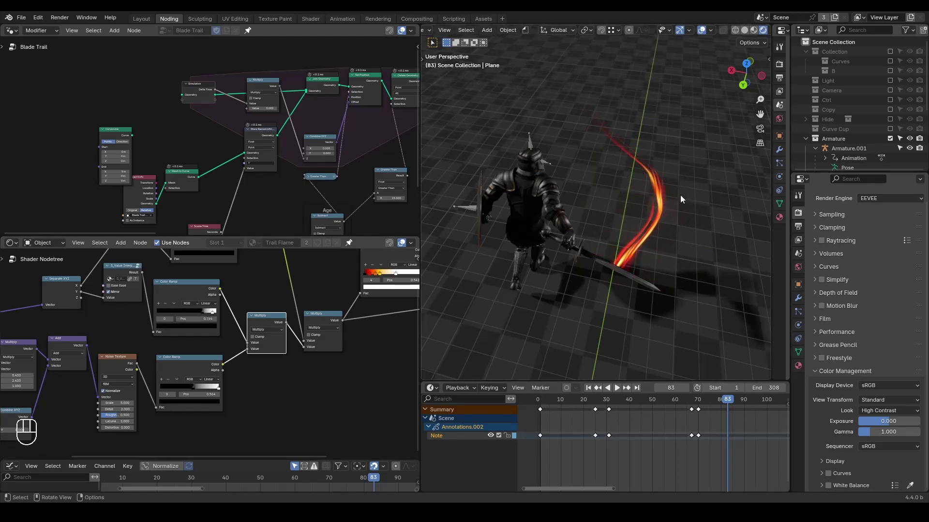
Replay the animation from the start, select the flame trail, and review both complete node trees
key(shift+space)
key(space)
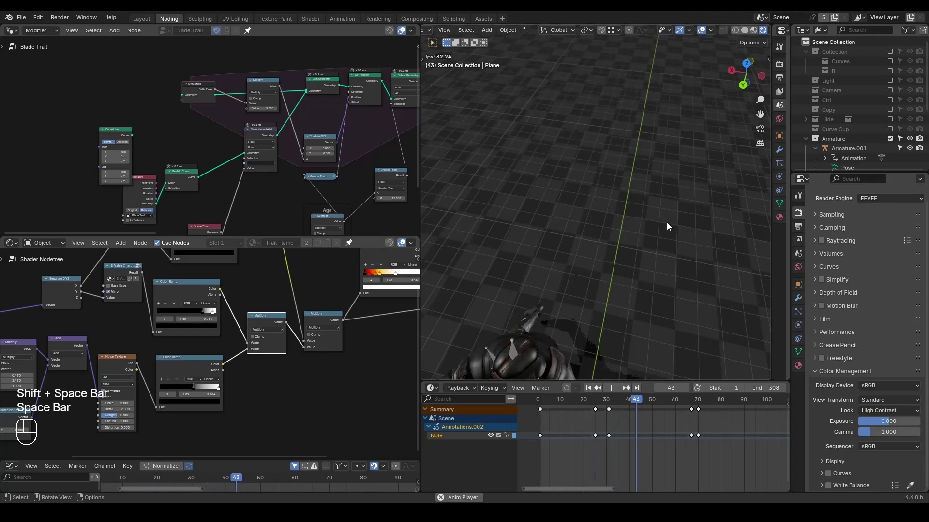
key(space)
click(609, 245)
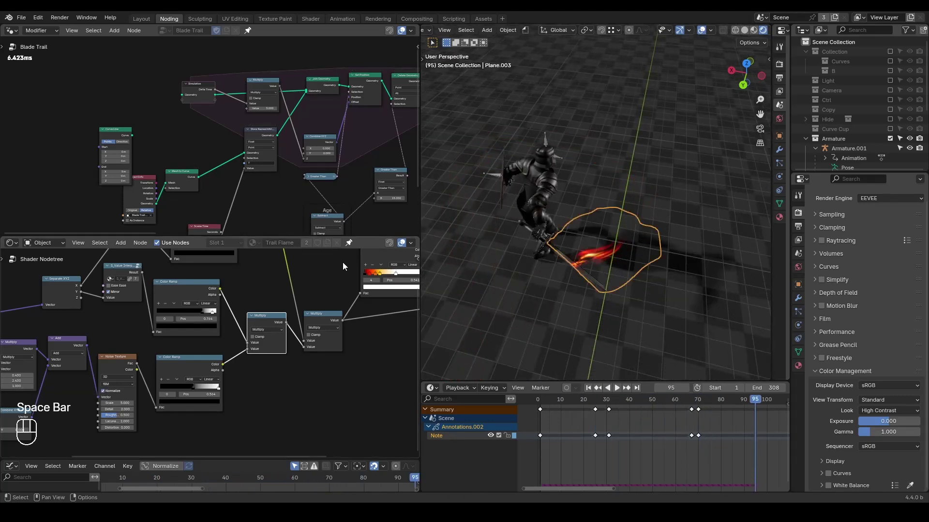
ctrl+middle_drag(312, 267, 287, 335)
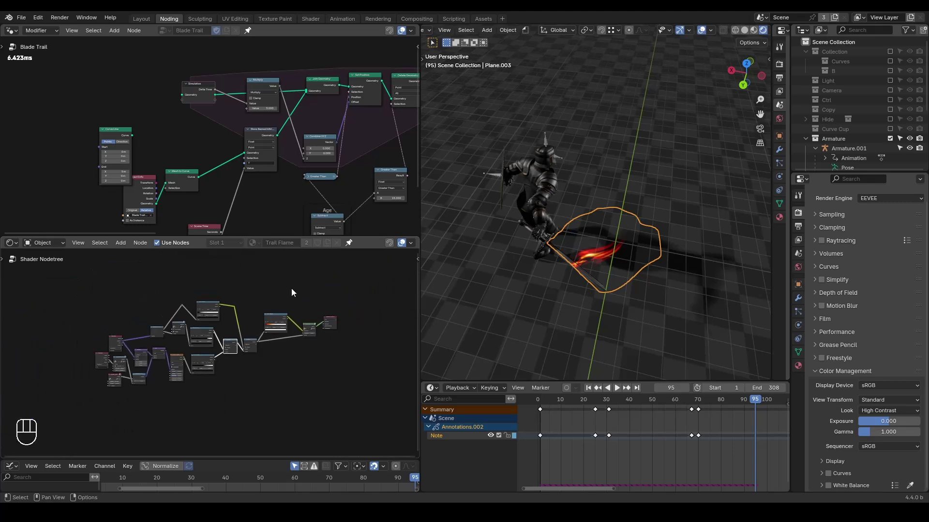
ctrl+middle_drag(345, 124, 247, 181)
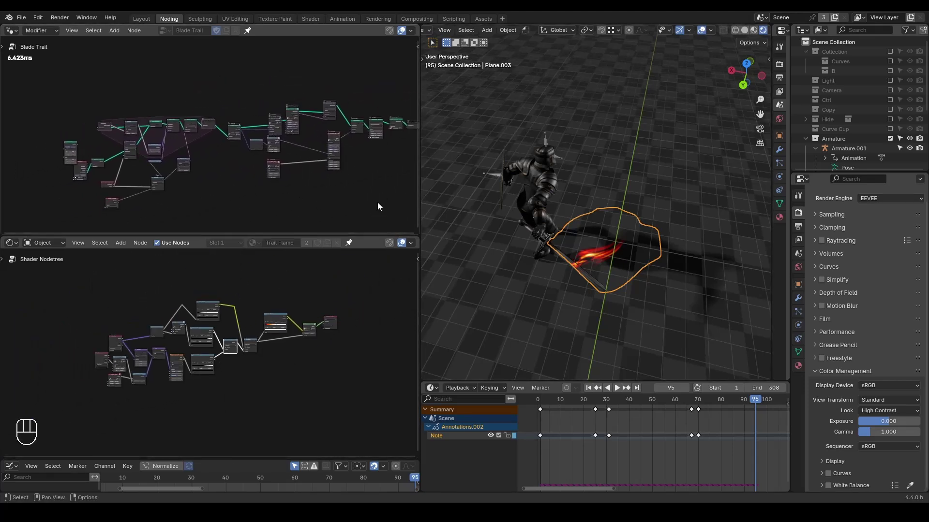